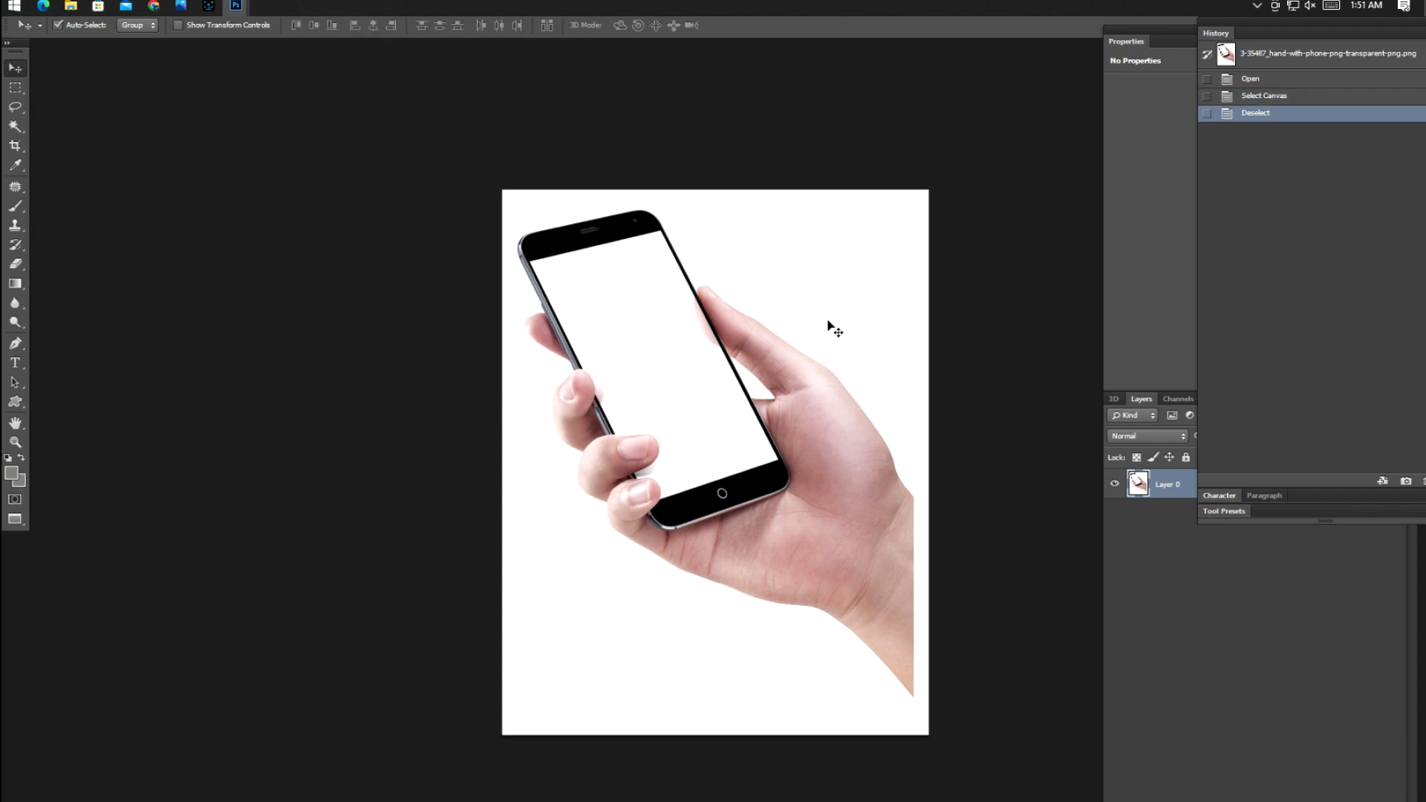
{"action": "key", "text": "ctrl+a"}
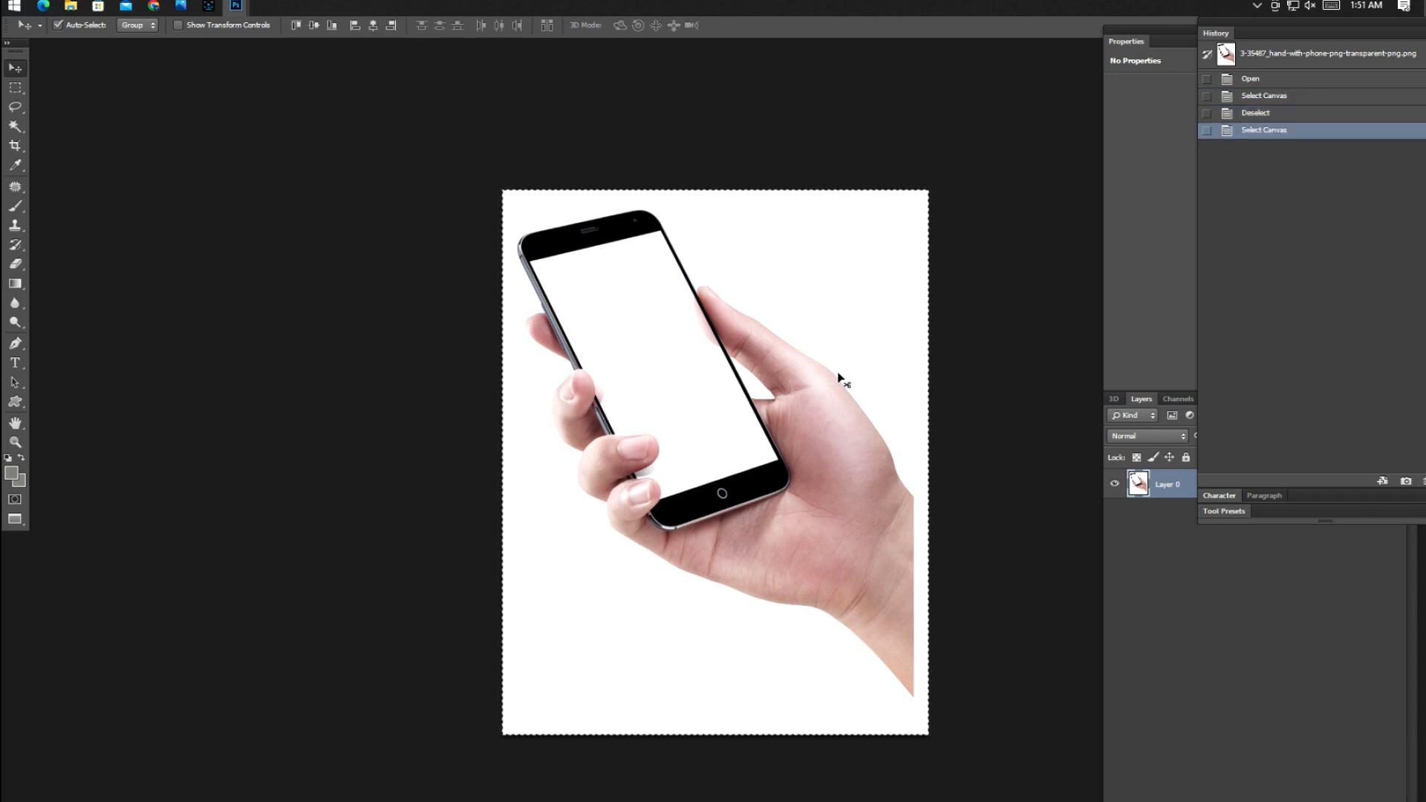
{"action": "key", "text": "ctrl+d"}
{"action": "key", "text": "ctrl+a"}
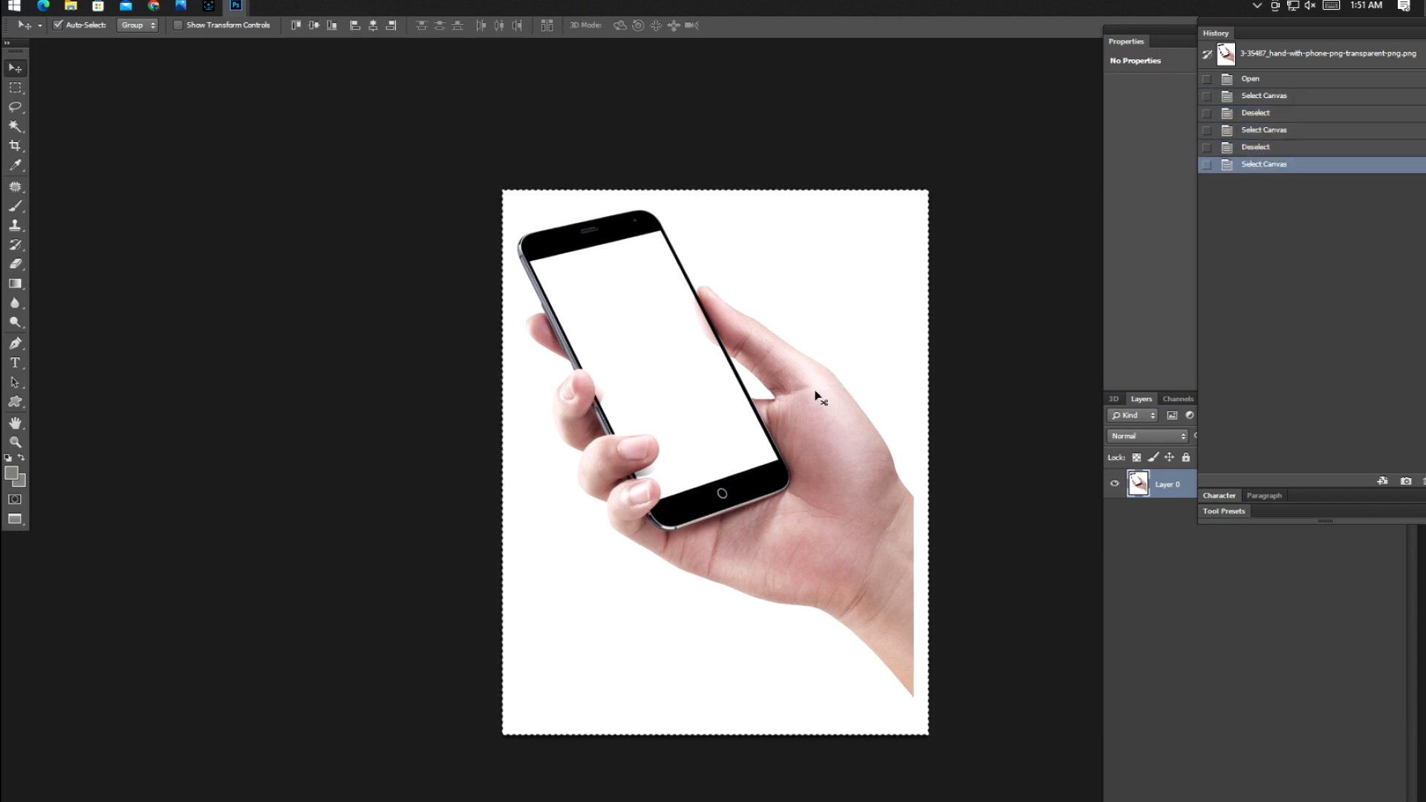
{"action": "key", "text": "ctrl+t"}
{"action": "left_click_drag", "start_coordinate": [928, 191], "coordinate": [859, 252]}
{"action": "key", "text": "Return"}
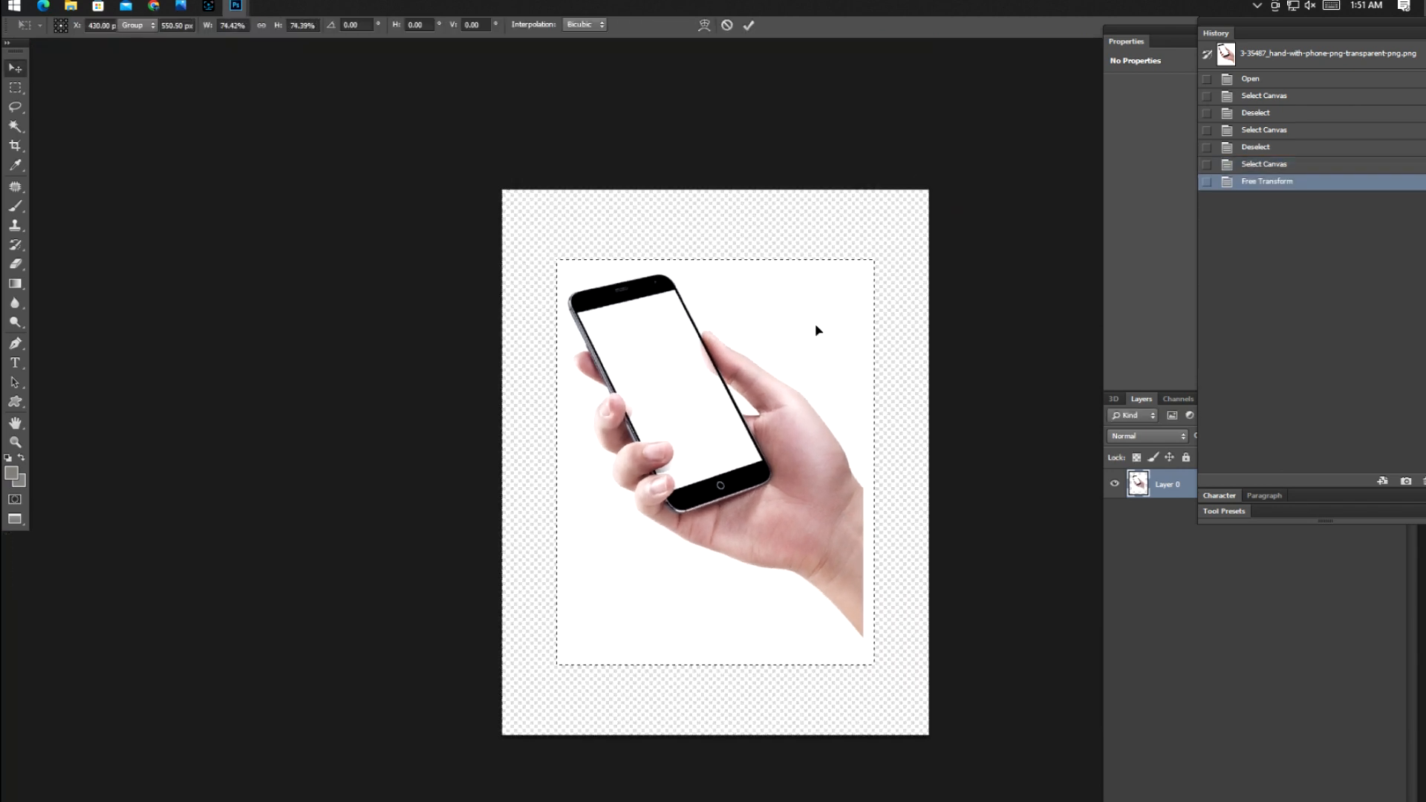
{"action": "key", "text": "ctrl+d"}
{"action": "left_click_drag", "start_coordinate": [798, 293], "coordinate": [840, 349]}
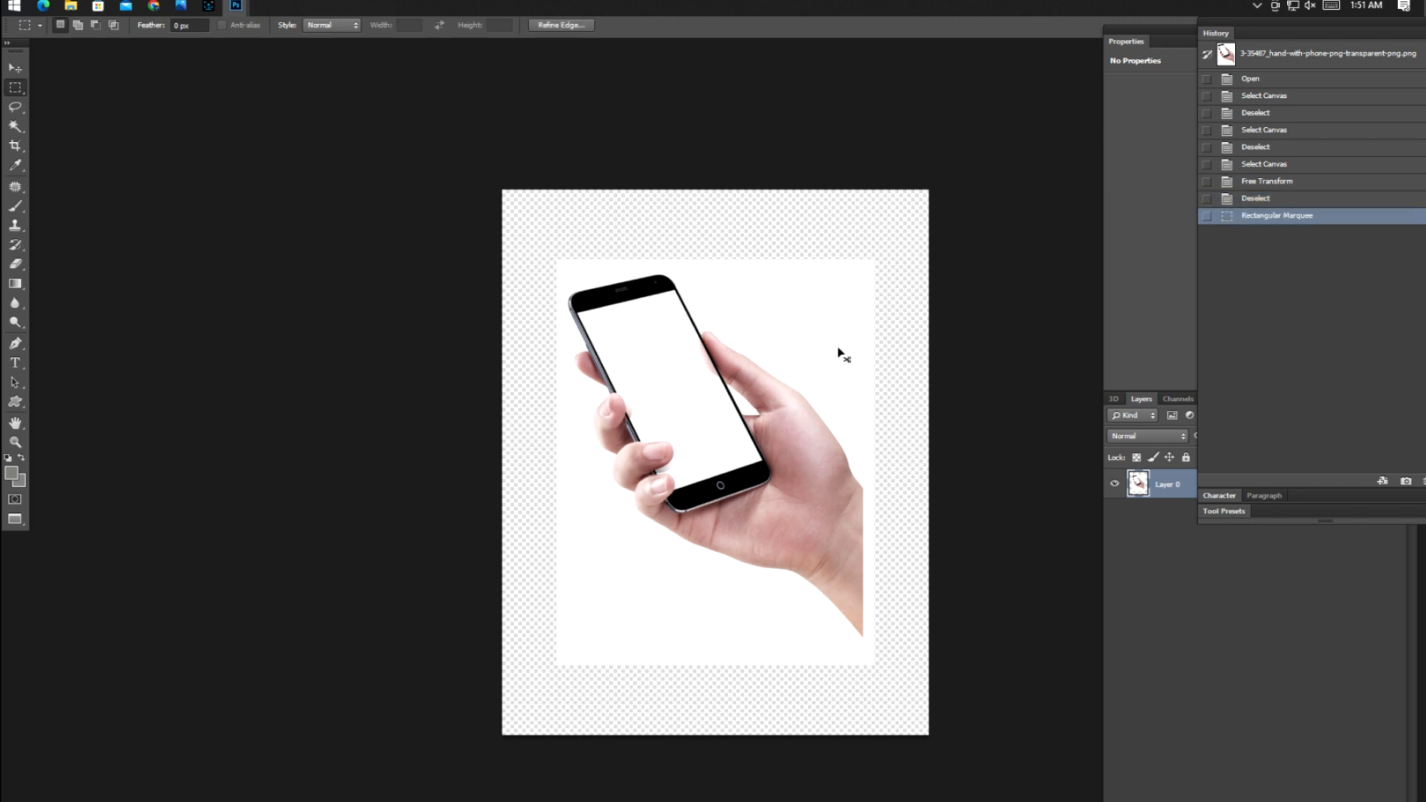
{"action": "key", "text": "ctrl+d"}
{"action": "key", "text": "v"}
{"action": "left_click", "coordinate": [830, 355]}
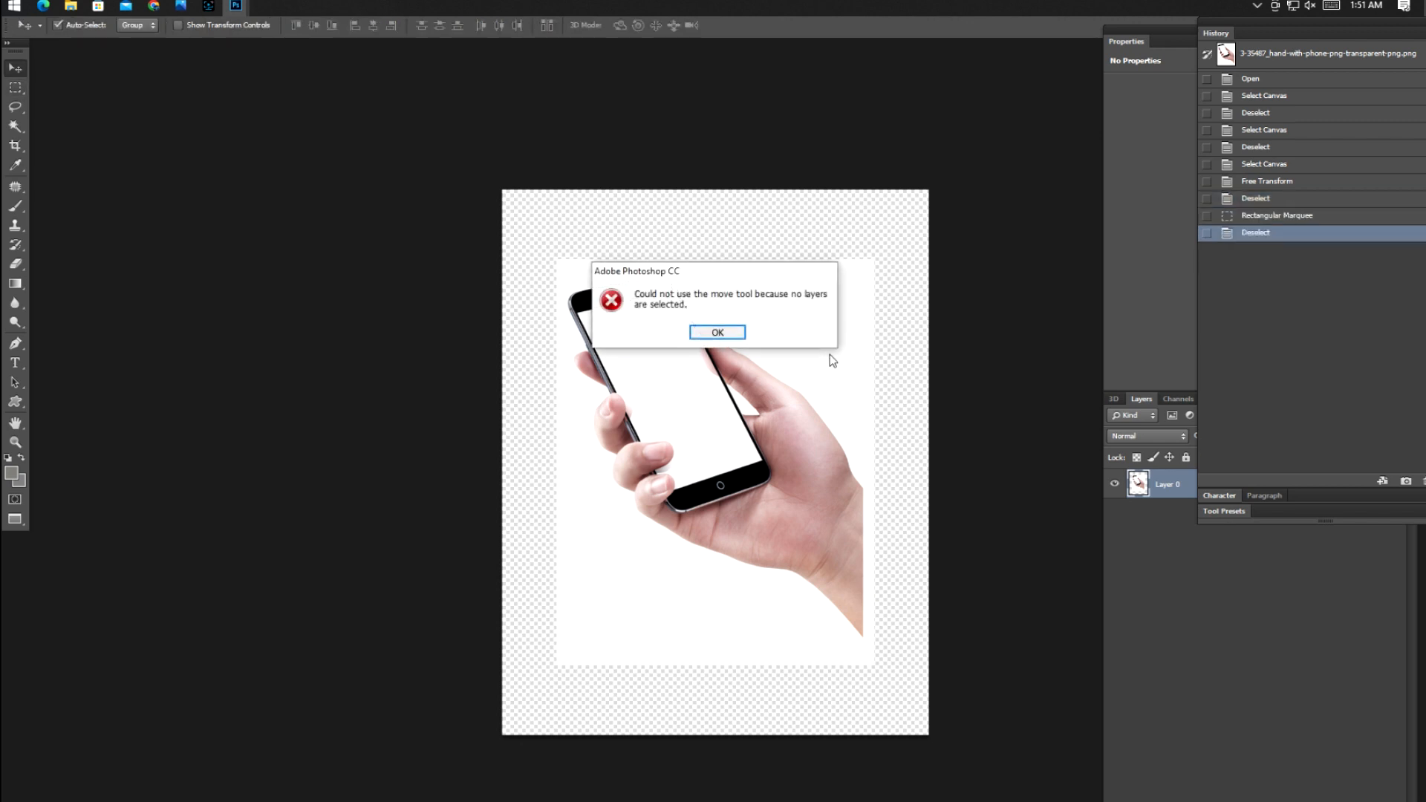
{"action": "key", "text": "Return"}
{"action": "key", "text": "ctrl+alt+z"}
{"action": "key", "text": "ctrl+alt+z"}
{"action": "key", "text": "ctrl+alt+z"}
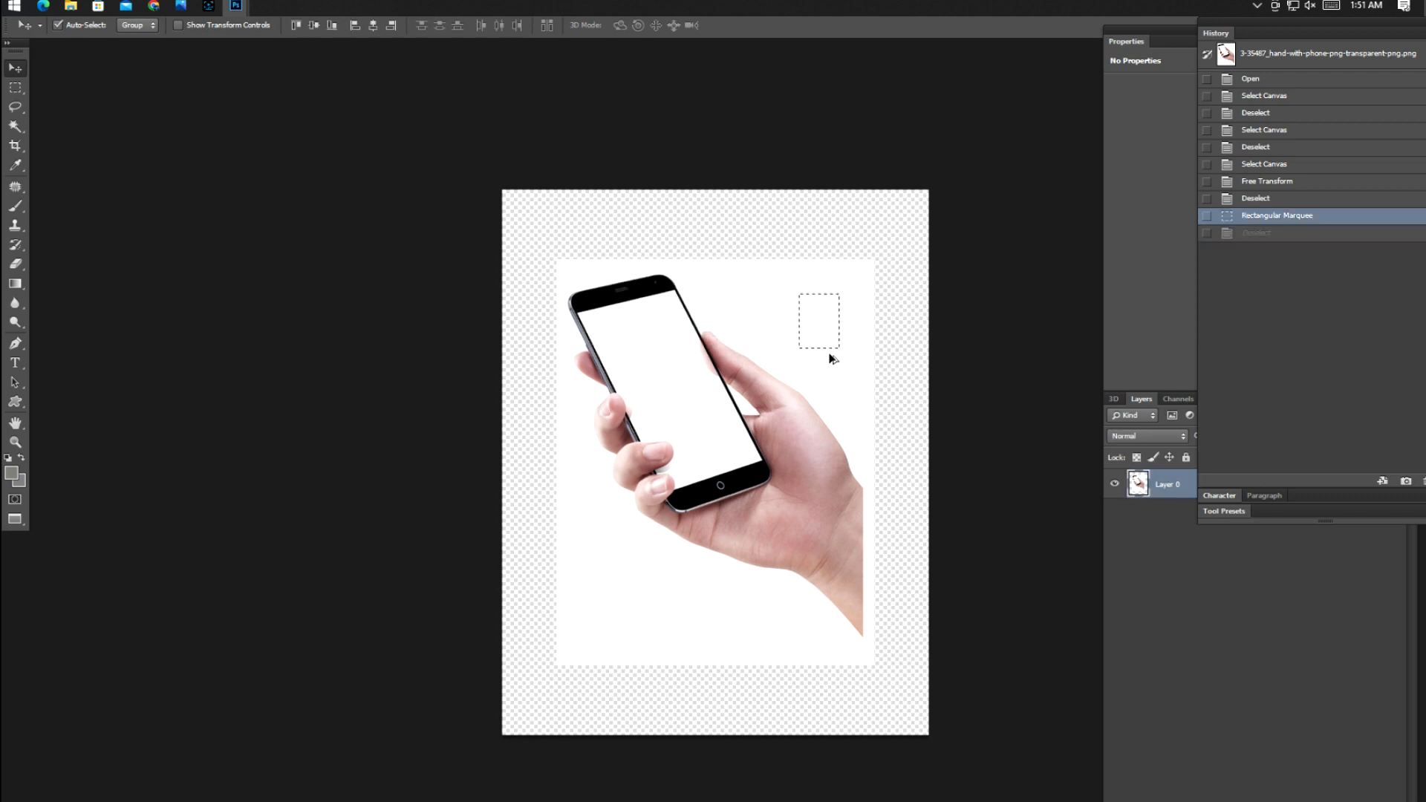
{"action": "key", "text": "ctrl+alt+z"}
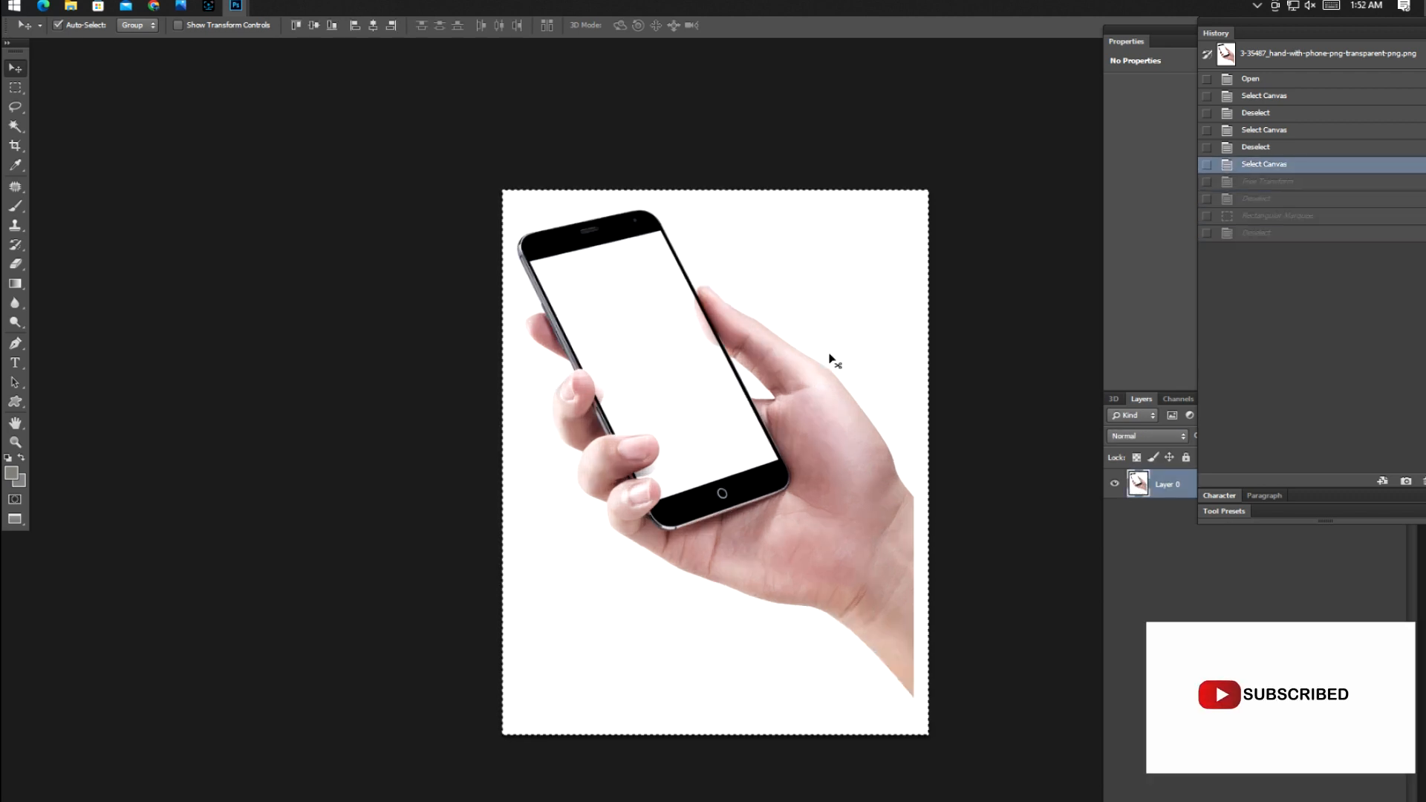
{"action": "key", "text": "ctrl+d"}
- Select the white background around the hand plus the enclosed gap between thumb and phone with the Magic Wand
{"action": "key", "text": "w"}
{"action": "left_click", "coordinate": [834, 339]}
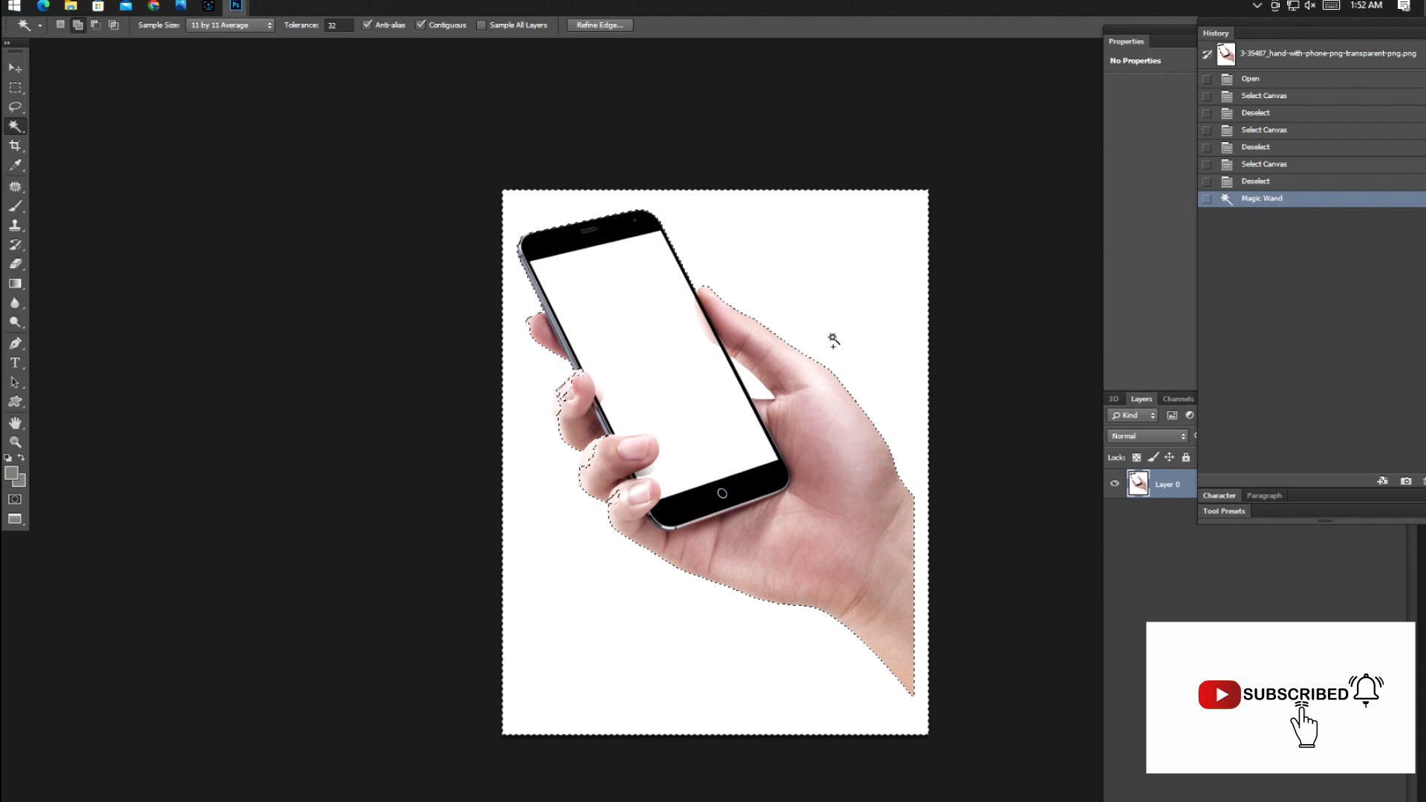
{"action": "left_click", "coordinate": [753, 382], "text": "shift"}
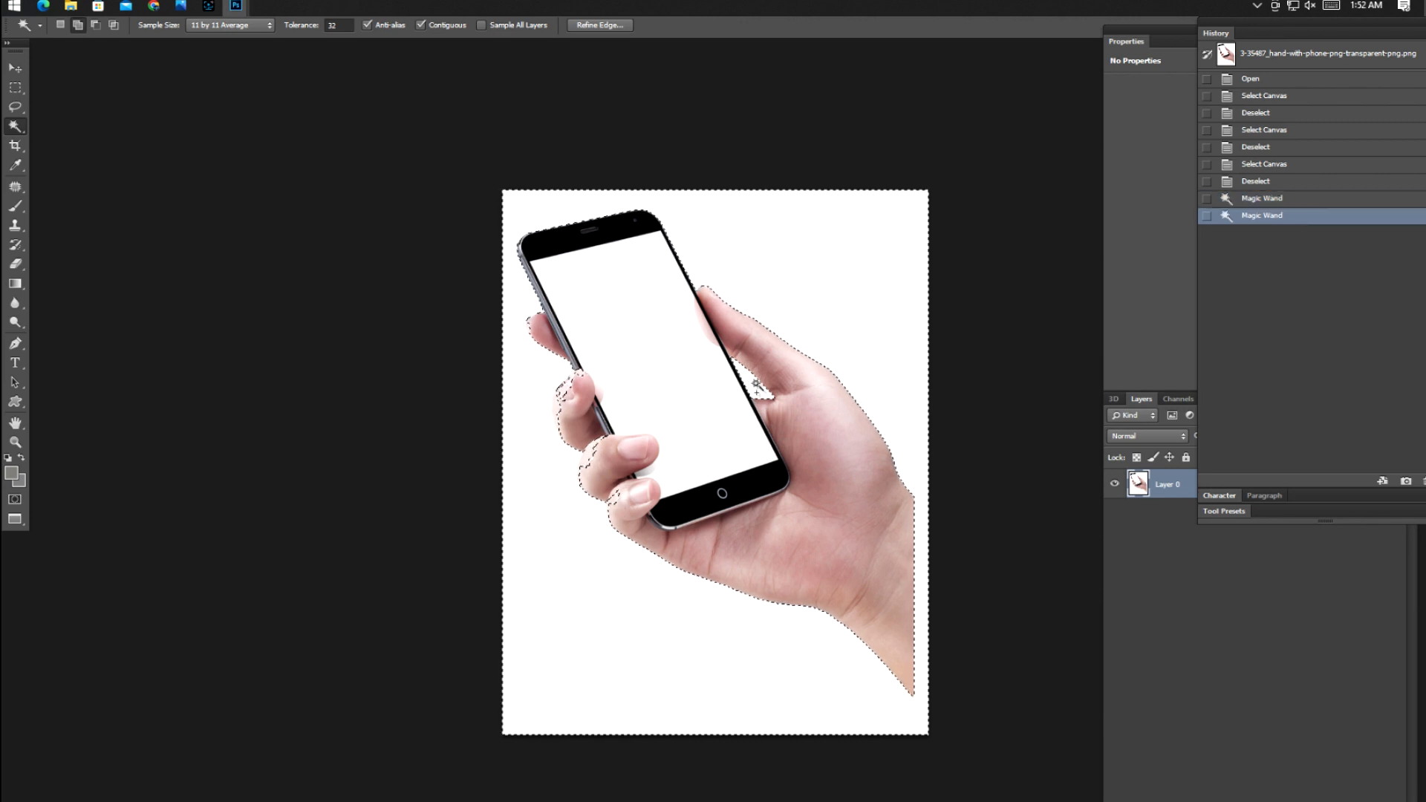
{"action": "key", "text": "ctrl+plus"}
{"action": "key", "text": "ctrl+plus"}
{"action": "mouse_move", "coordinate": [136, 107]}
{"action": "left_mouse_down"}
{"action": "mouse_move", "coordinate": [360, 219]}
{"action": "mouse_move", "coordinate": [493, 462]}
{"action": "left_mouse_up"}
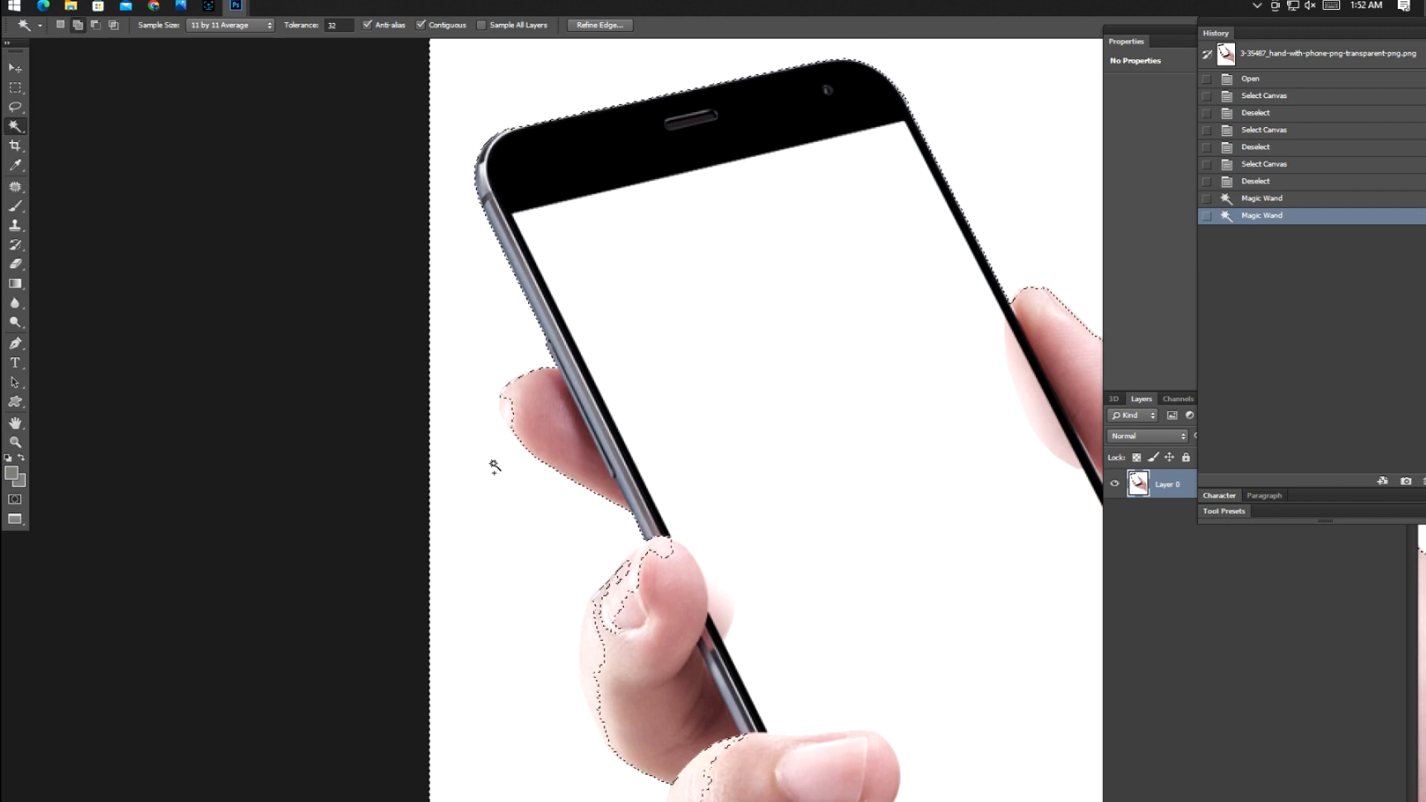
{"action": "key", "text": "l"}
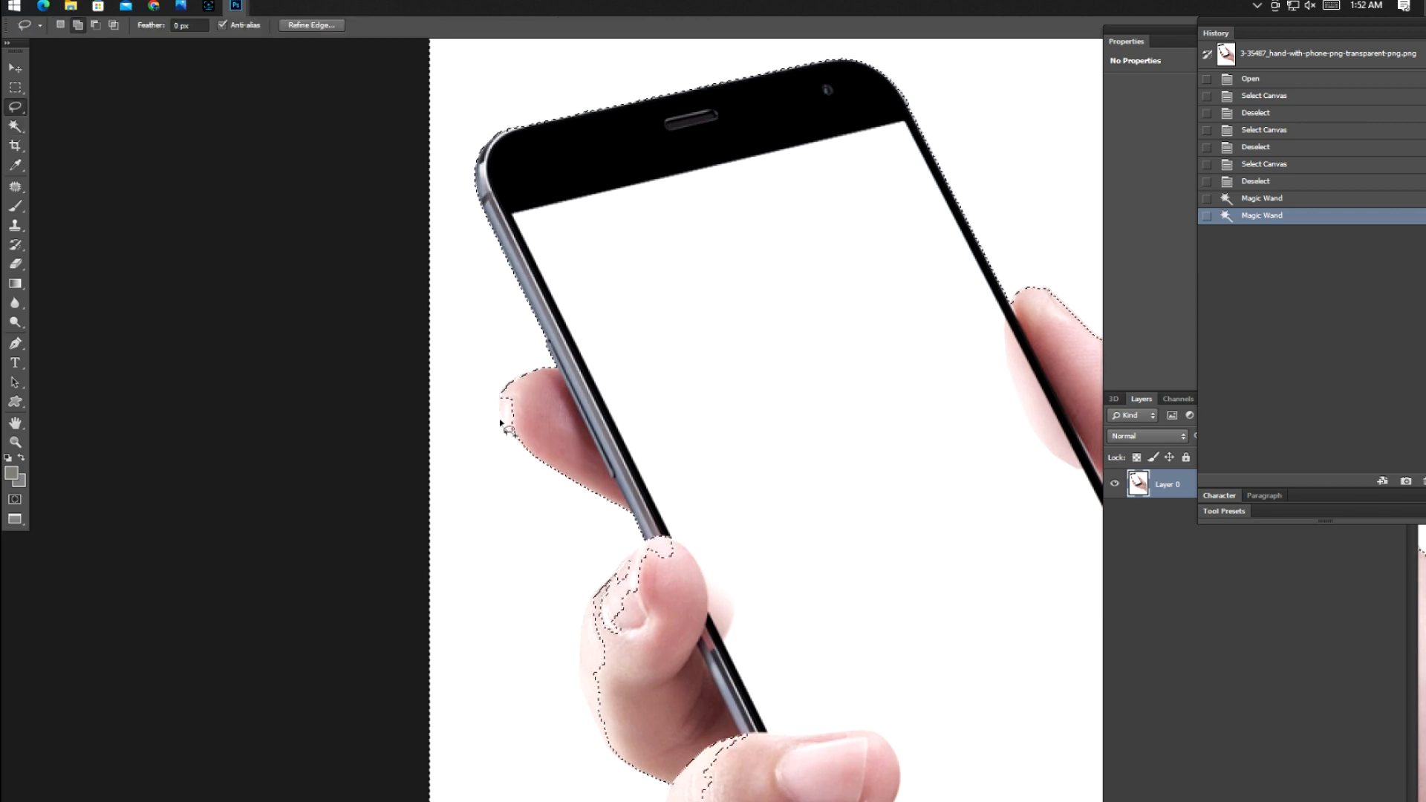
{"action": "left_click_drag", "start_coordinate": [497, 402], "coordinate": [511, 433]}
{"action": "key", "text": "ctrl+z"}
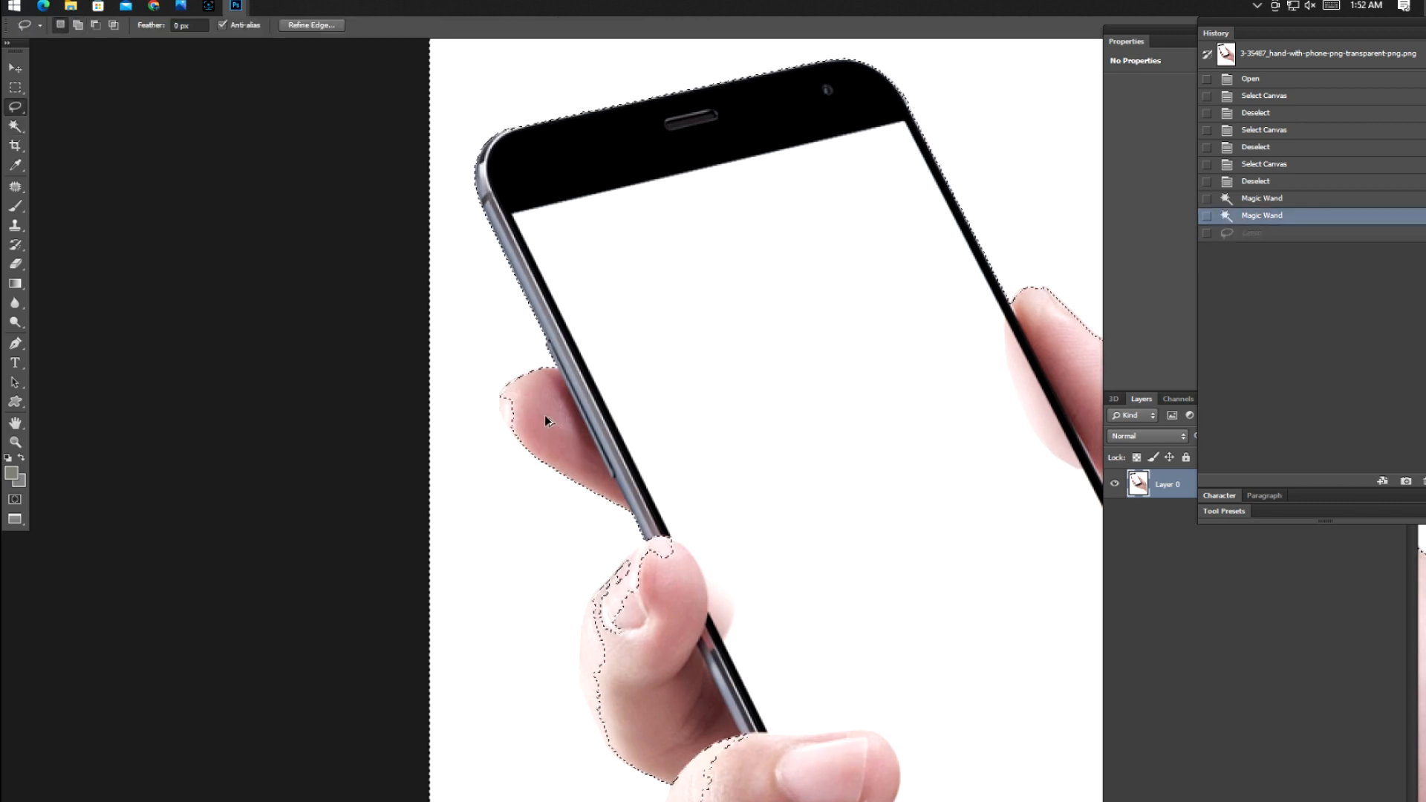
- Invert the selection and use the Lasso in add mode to include the missing edge of the uppermost finger
{"action": "key", "text": "ctrl+plus"}
{"action": "key", "text": "ctrl+plus"}
{"action": "key", "text": "ctrl+plus"}
{"action": "key", "text": "ctrl+plus"}
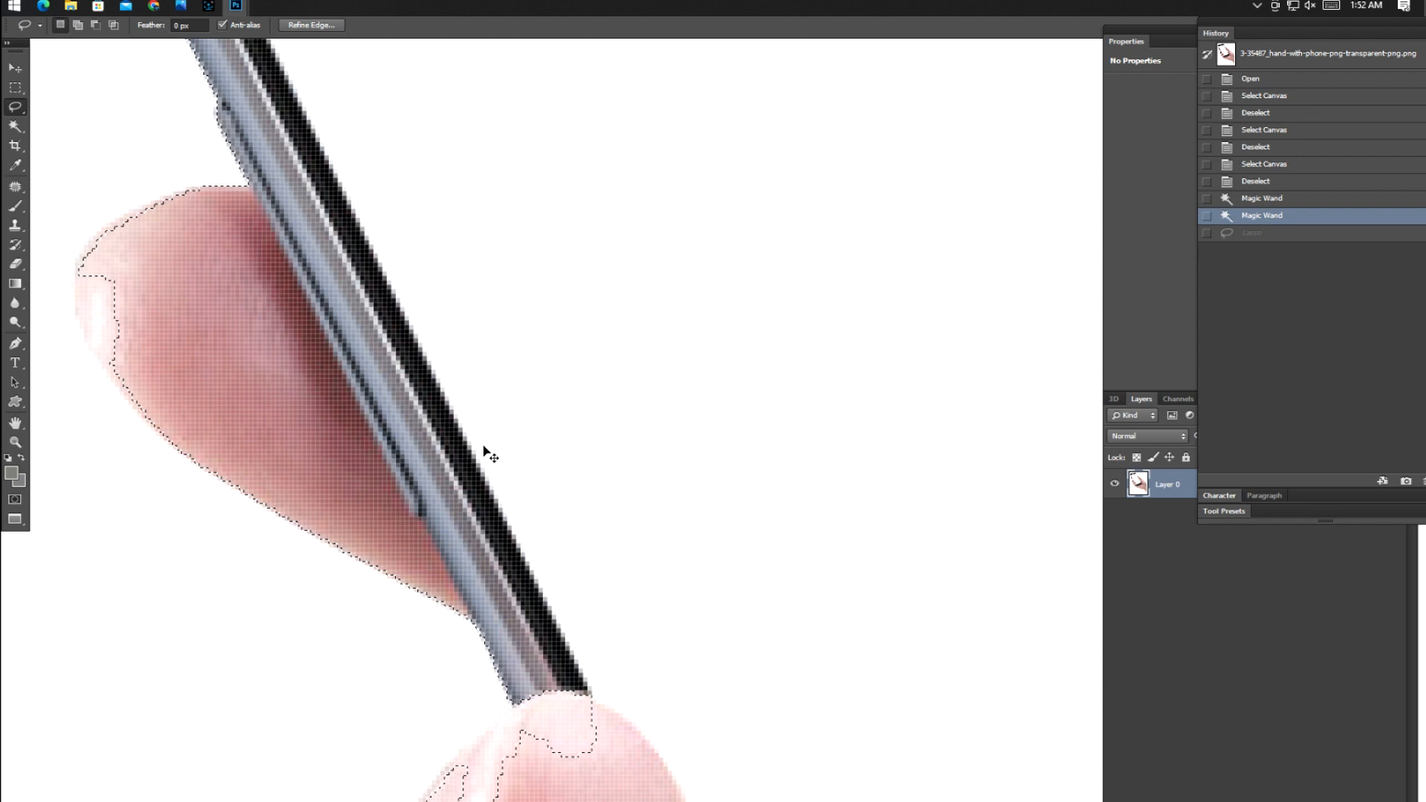
{"action": "key", "text": "ctrl+shift+i"}
{"action": "left_click", "coordinate": [78, 24]}
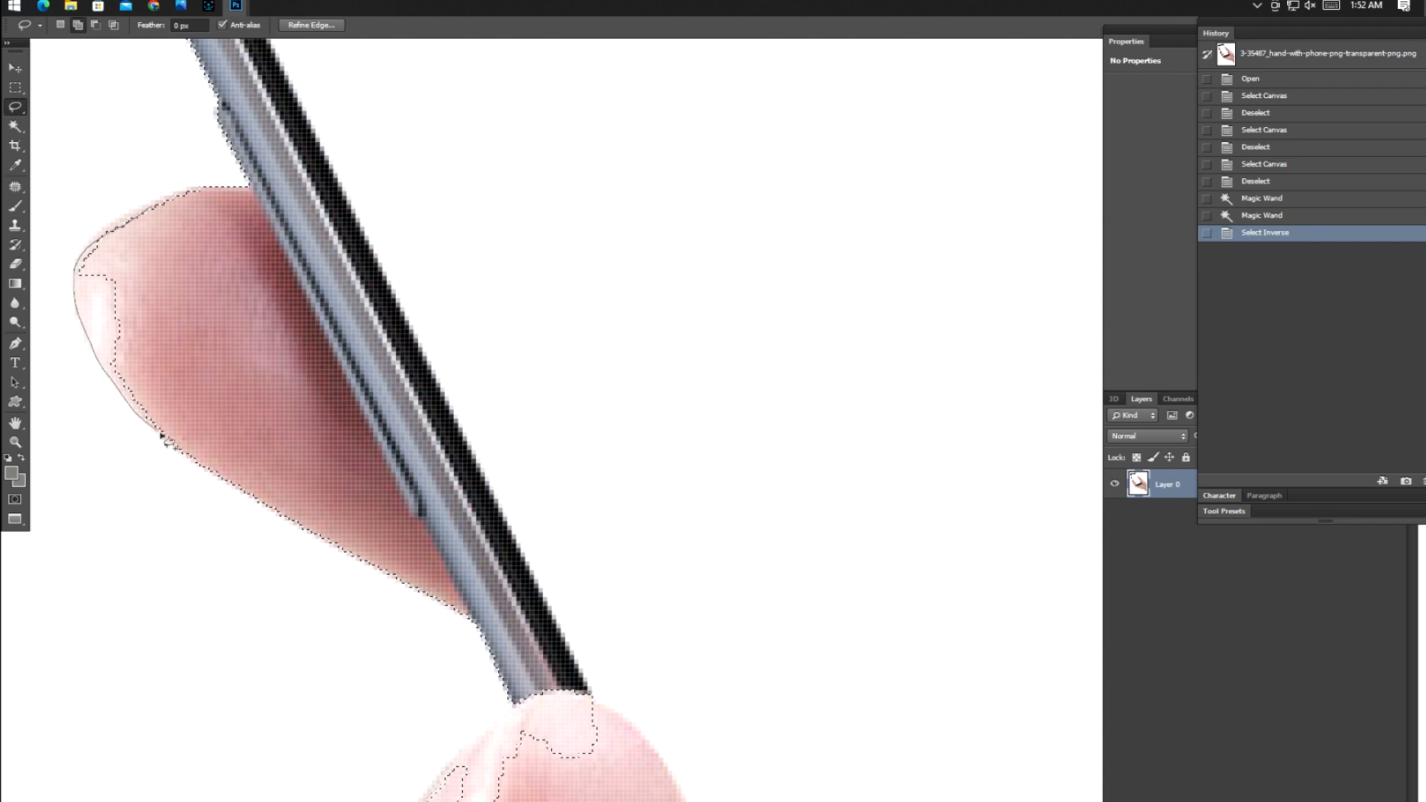
{"action": "left_click_drag", "start_coordinate": [210, 377], "coordinate": [211, 380]}
- Add the second finger's nail, tip and upper outer edge to the selection with the Lasso
{"action": "scroll", "coordinate": [248, 477], "scroll_direction": "down", "scroll_amount": 10}
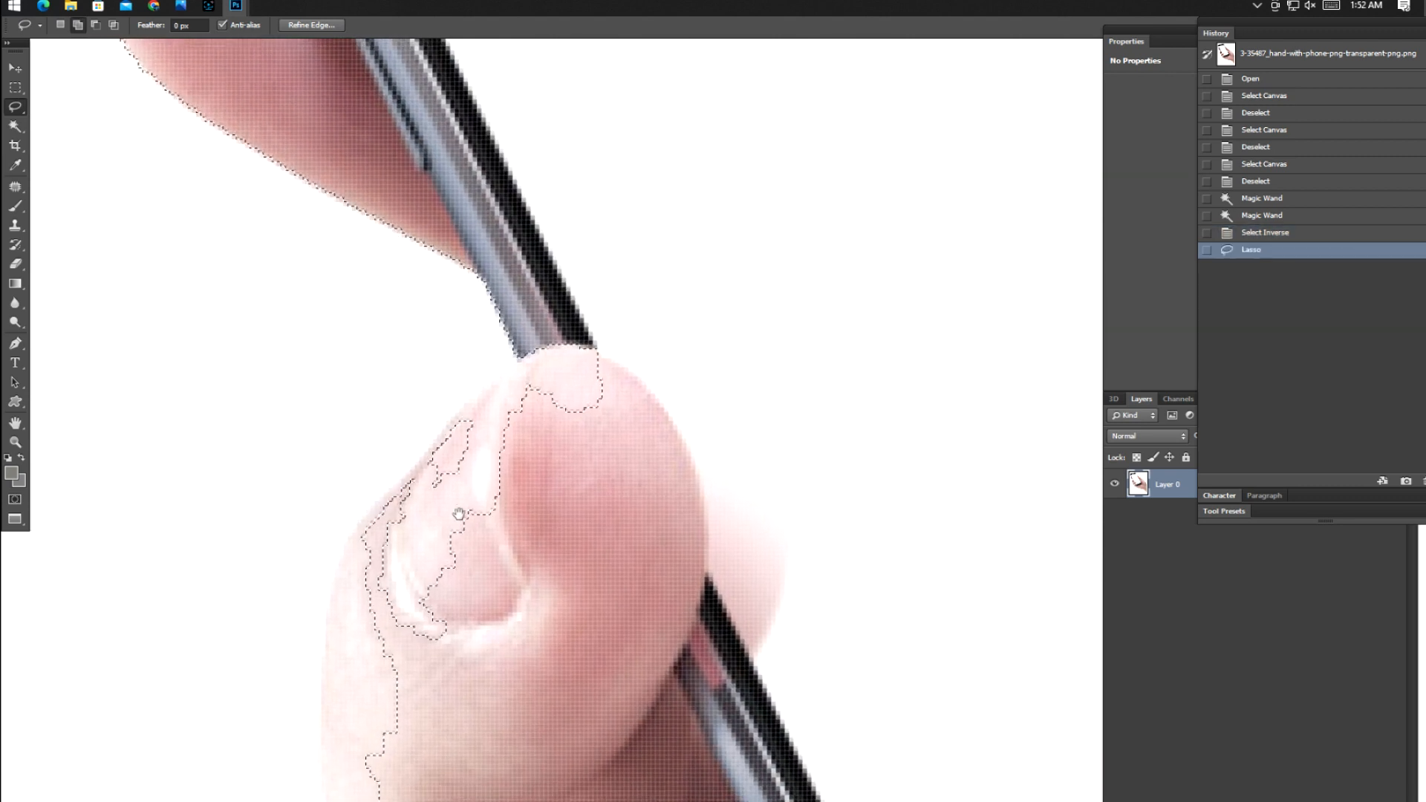
{"action": "left_click_drag", "start_coordinate": [520, 355], "coordinate": [486, 383]}
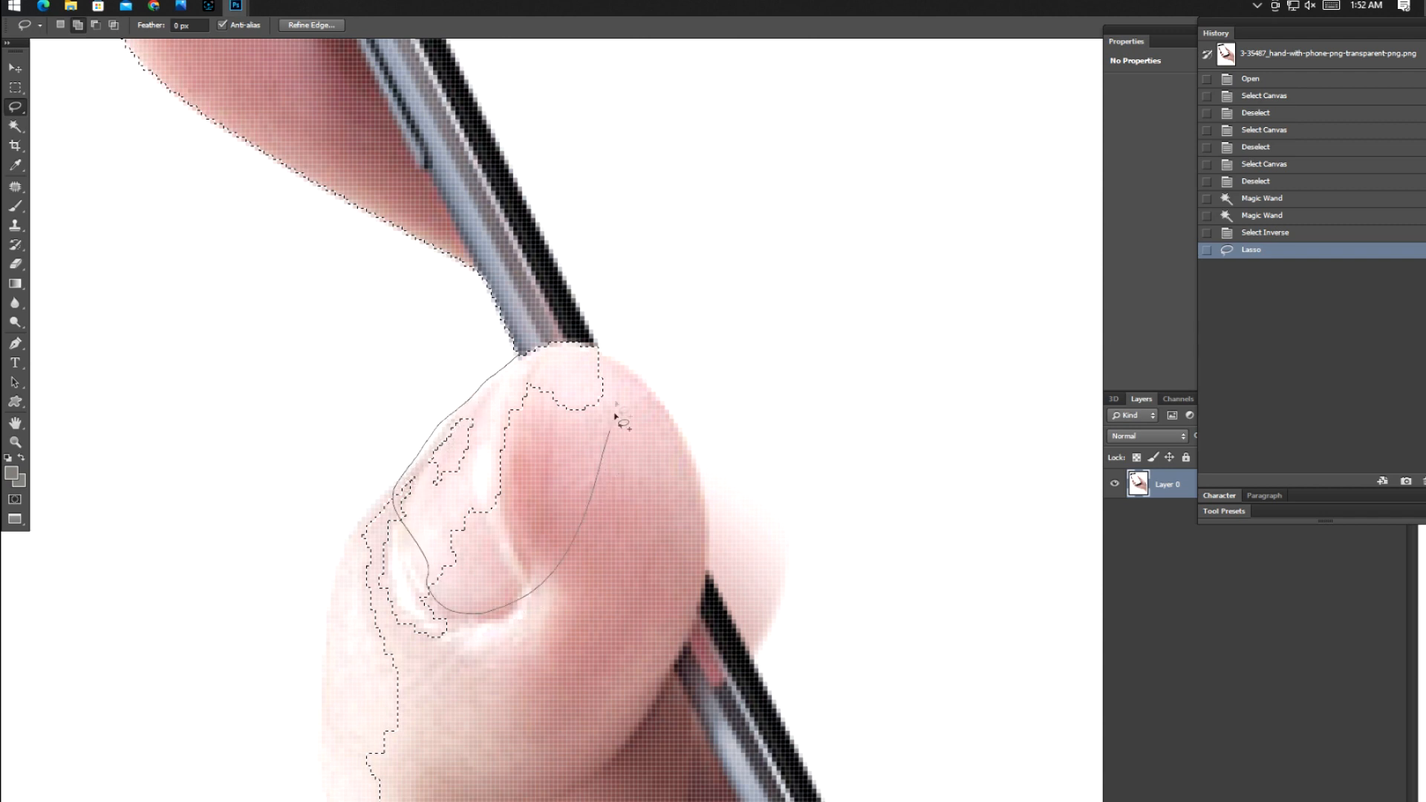
{"action": "left_click_drag", "start_coordinate": [573, 343], "coordinate": [572, 343]}
{"action": "mouse_move", "coordinate": [476, 498]}
{"action": "left_mouse_down"}
{"action": "mouse_move", "coordinate": [540, 301]}
{"action": "mouse_move", "coordinate": [422, 331]}
{"action": "left_mouse_up"}
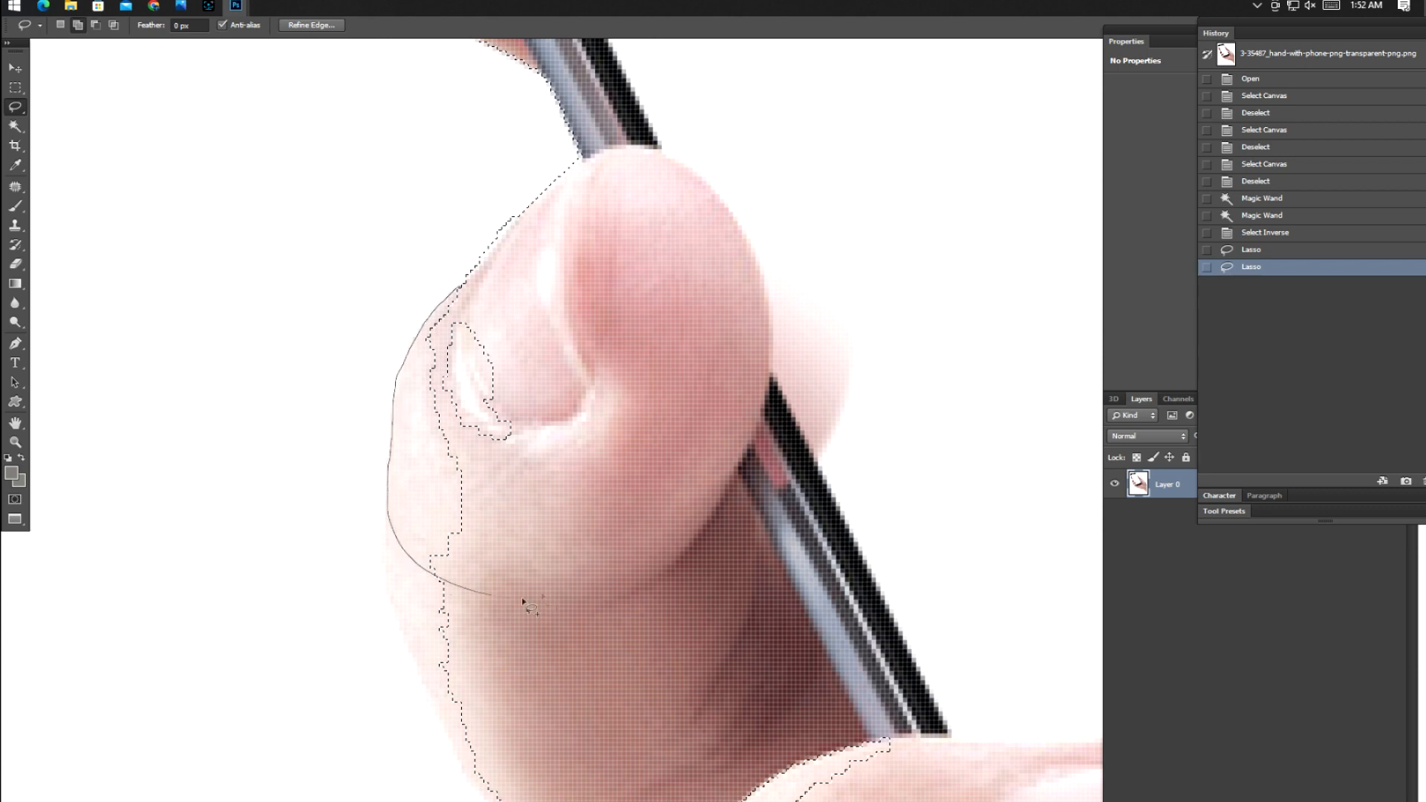
{"action": "left_click_drag", "start_coordinate": [494, 602], "coordinate": [486, 598]}
- Add the lower outer edge of the second finger to the selection with the Lasso
{"action": "left_click_drag", "start_coordinate": [478, 376], "coordinate": [471, 159]}
{"action": "left_click_drag", "start_coordinate": [372, 238], "coordinate": [361, 282]}
{"action": "mouse_move", "coordinate": [368, 356]}
{"action": "left_mouse_down"}
{"action": "mouse_move", "coordinate": [387, 401]}
{"action": "mouse_move", "coordinate": [520, 498]}
{"action": "left_mouse_up"}
{"action": "left_click_drag", "start_coordinate": [487, 193], "coordinate": [457, 41]}
{"action": "key", "text": "shift"}
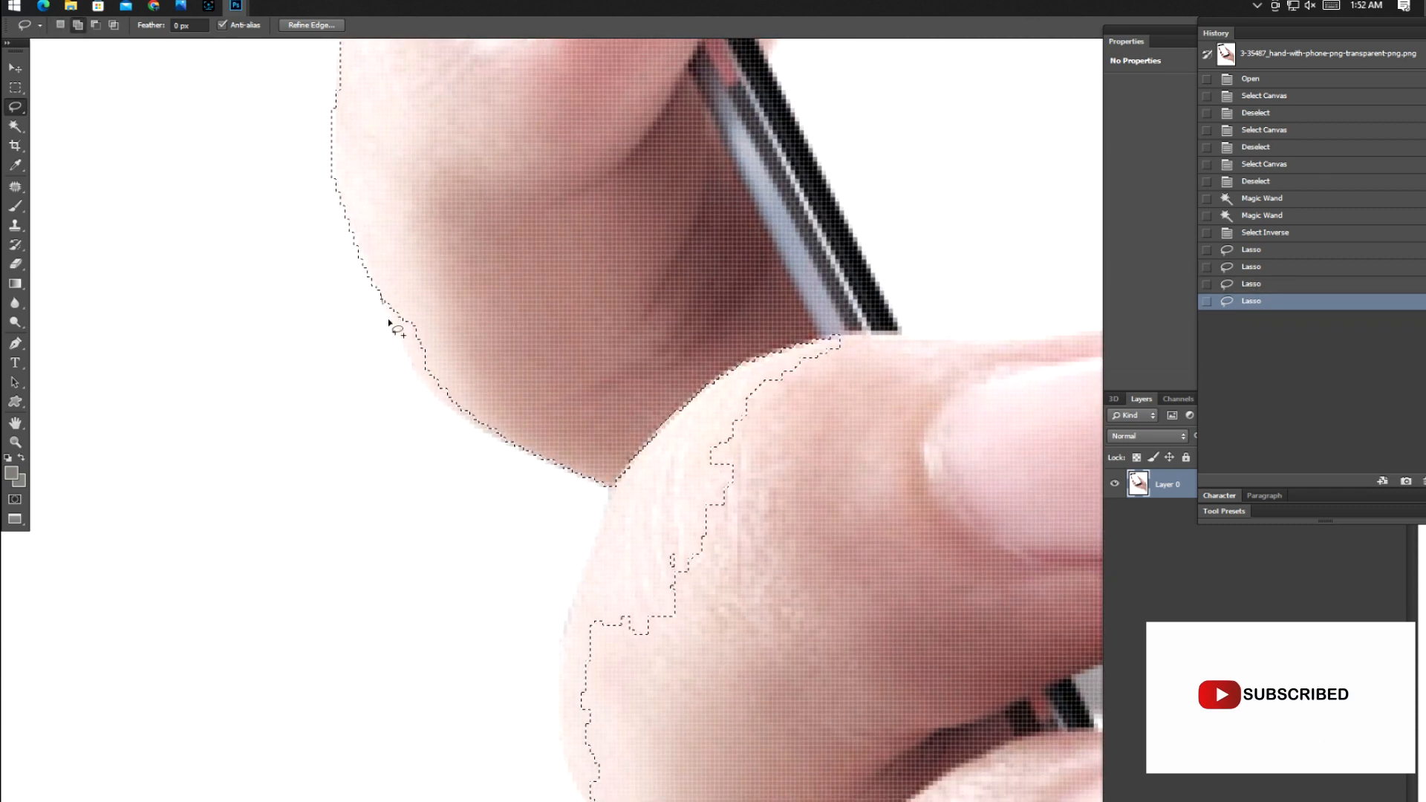
{"action": "left_click_drag", "start_coordinate": [529, 391], "coordinate": [511, 337]}
- Add the third finger's outer and lower edge to the selection with the Lasso
{"action": "left_click_drag", "start_coordinate": [635, 307], "coordinate": [614, 196]}
{"action": "left_click_drag", "start_coordinate": [572, 690], "coordinate": [557, 663]}
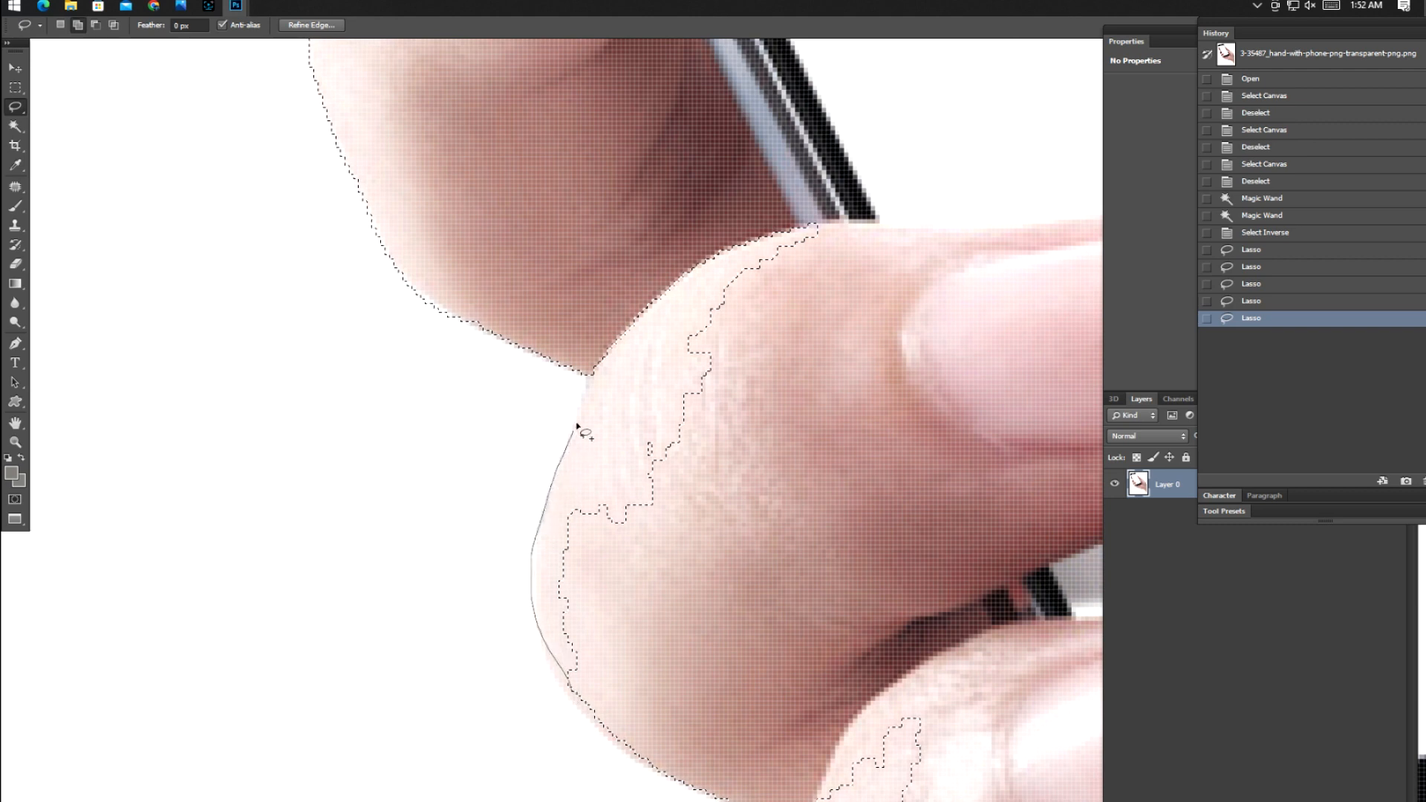
{"action": "left_click_drag", "start_coordinate": [755, 563], "coordinate": [749, 574]}
{"action": "mouse_move", "coordinate": [733, 614]}
{"action": "left_mouse_down"}
{"action": "mouse_move", "coordinate": [665, 349]}
{"action": "mouse_move", "coordinate": [658, 254]}
{"action": "left_mouse_up"}
{"action": "left_click_drag", "start_coordinate": [467, 272], "coordinate": [473, 301]}
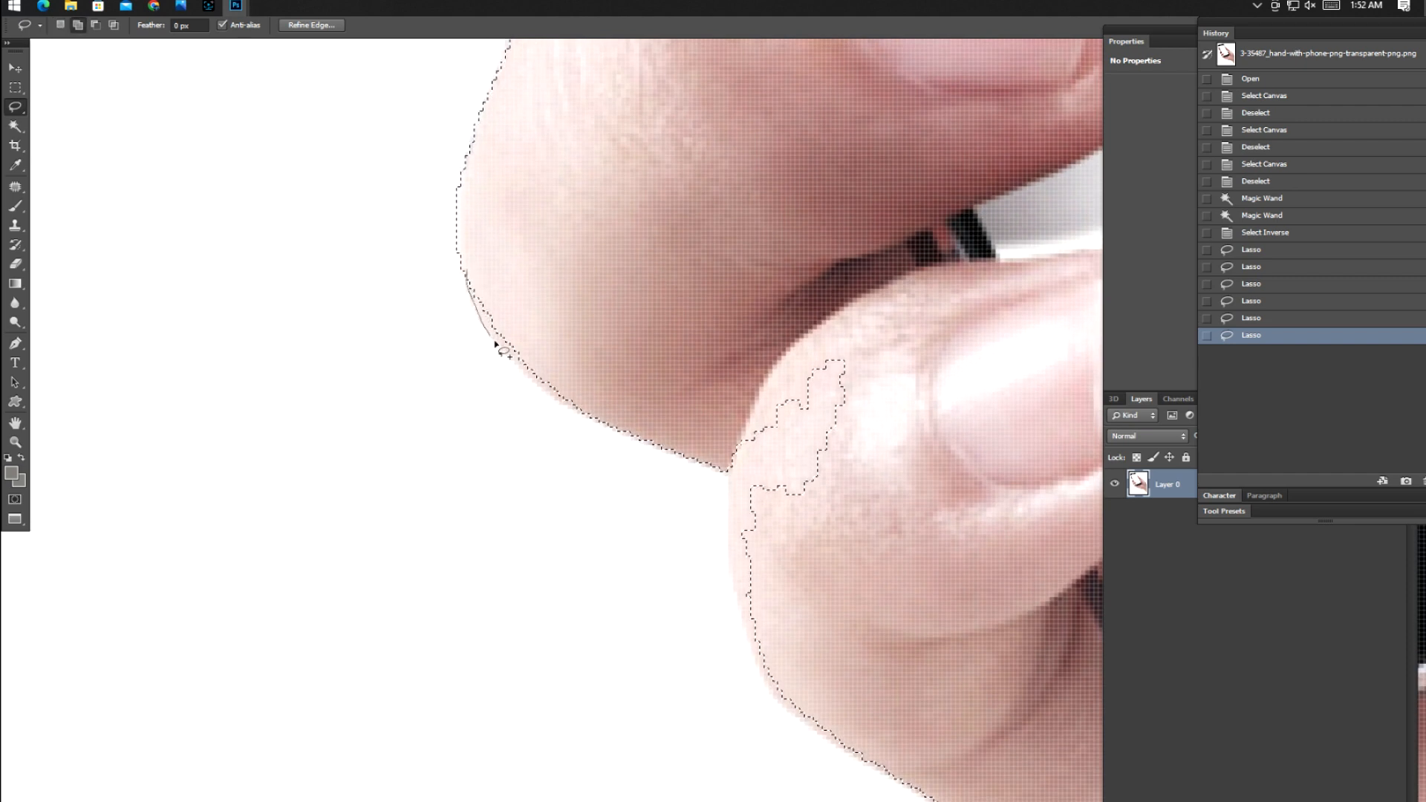
{"action": "left_click_drag", "start_coordinate": [609, 367], "coordinate": [612, 373]}
- Add the lowest finger's missing patch and outer edge to the selection with the Lasso
{"action": "left_click_drag", "start_coordinate": [721, 387], "coordinate": [646, 302]}
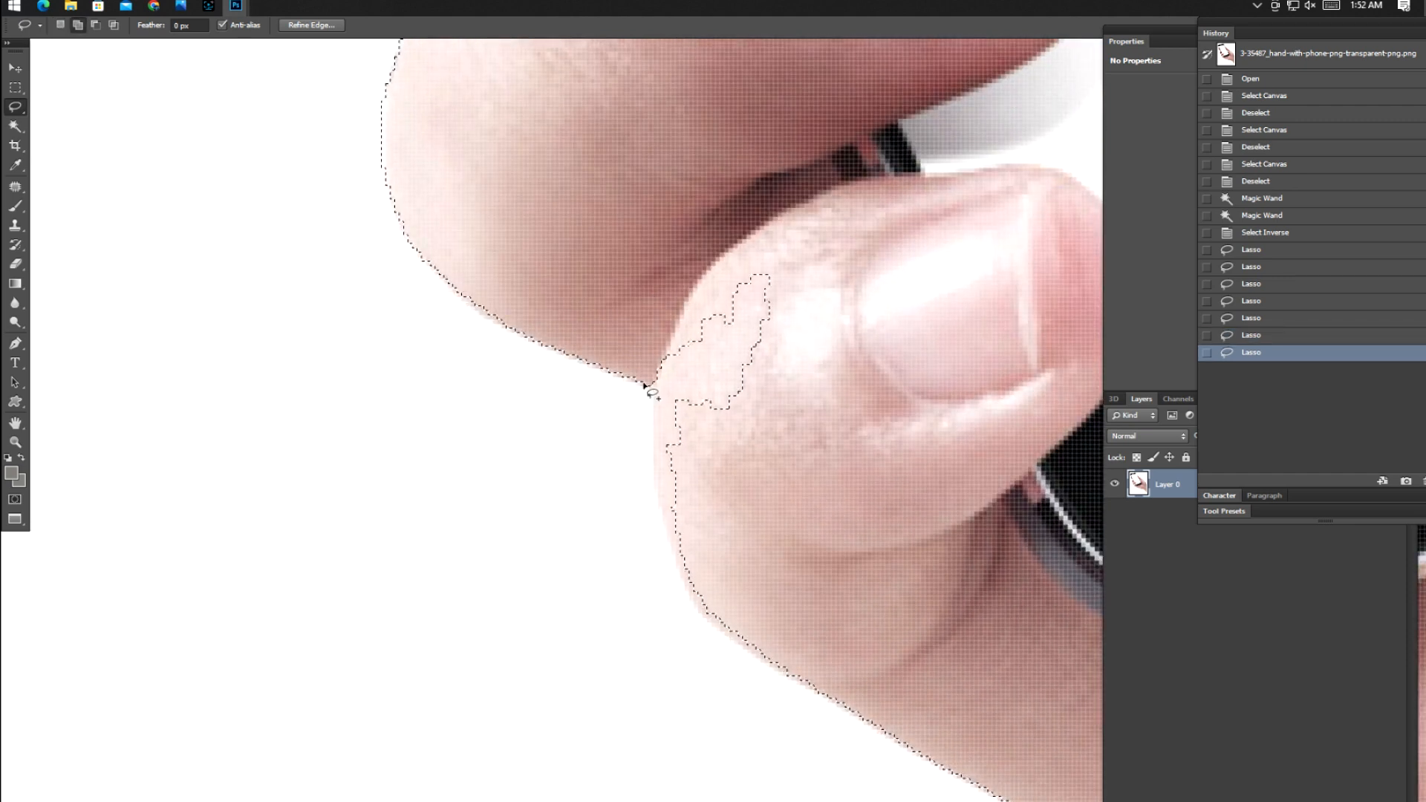
{"action": "left_click_drag", "start_coordinate": [833, 311], "coordinate": [765, 230]}
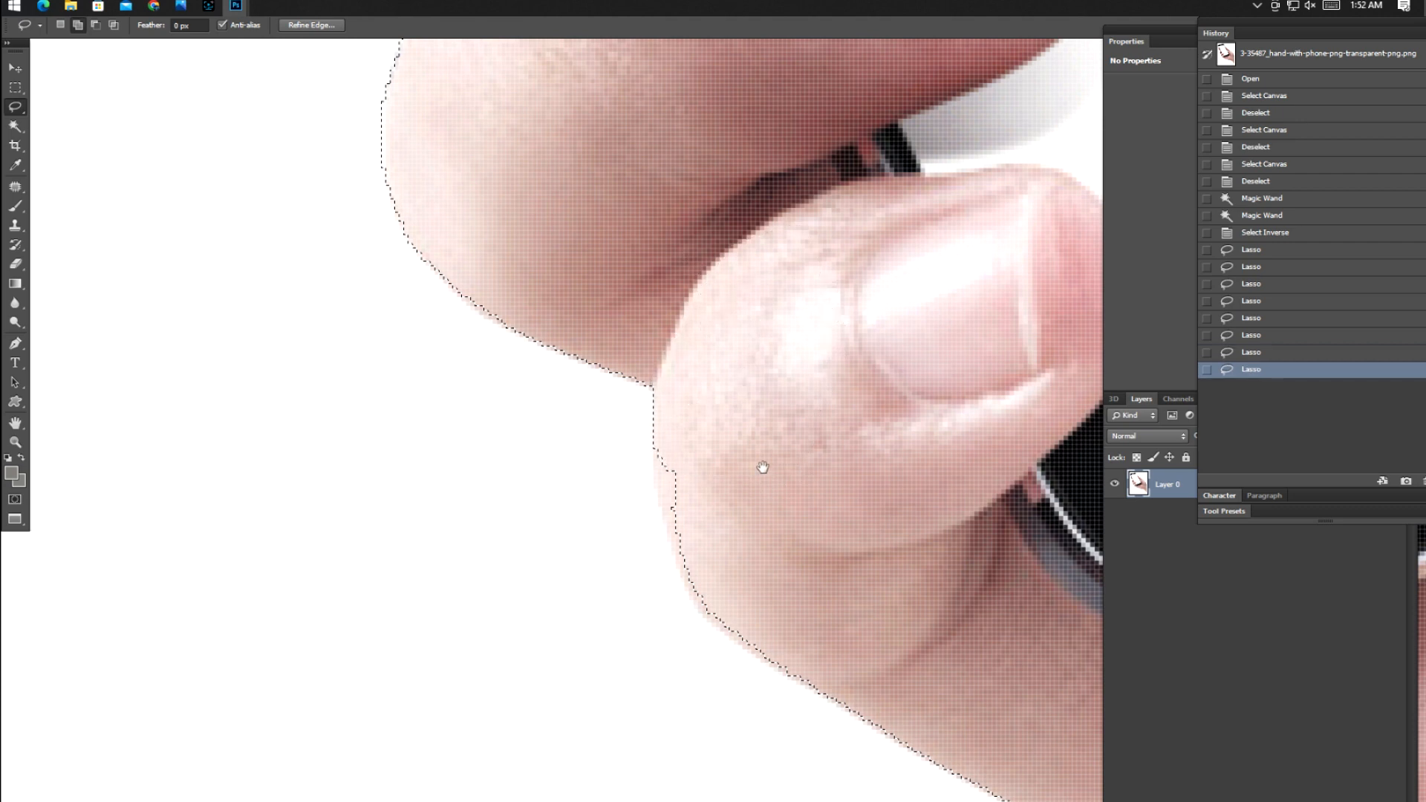
{"action": "left_click_drag", "start_coordinate": [691, 486], "coordinate": [627, 258]}
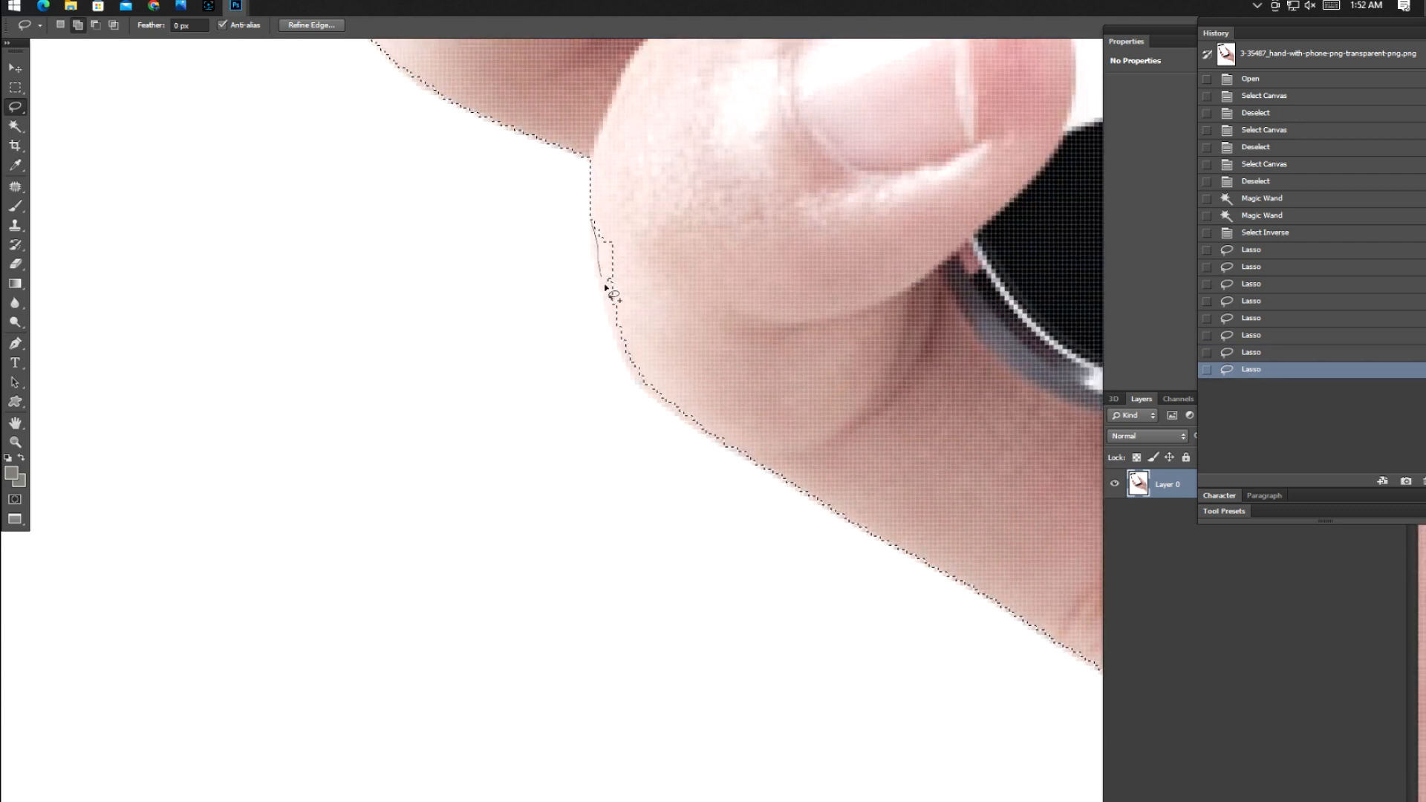
{"action": "left_click_drag", "start_coordinate": [728, 342], "coordinate": [737, 331]}
- Copy the selected hand and phone to a new layer
{"action": "left_click_drag", "start_coordinate": [760, 354], "coordinate": [431, 247]}
{"action": "key", "text": "ctrl+minus"}
{"action": "key", "text": "ctrl+minus"}
{"action": "key", "text": "ctrl+minus"}
{"action": "key", "text": "ctrl+minus"}
{"action": "key", "text": "ctrl+minus"}
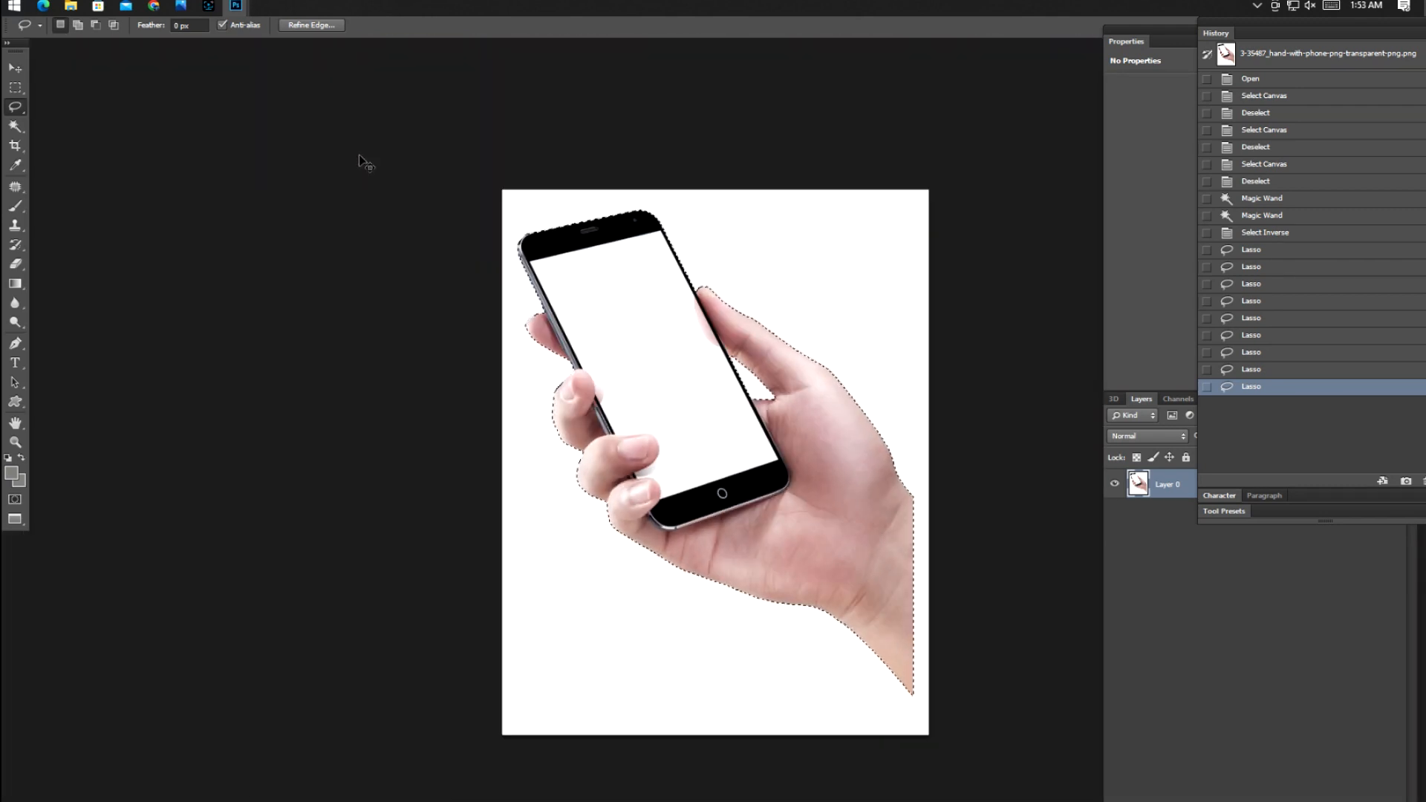
{"action": "key", "text": "ctrl+j"}
- Collapse the floating History panel group to icons, and test the cut-out layer by shifting it aside and undoing the move
{"action": "key", "text": "v"}
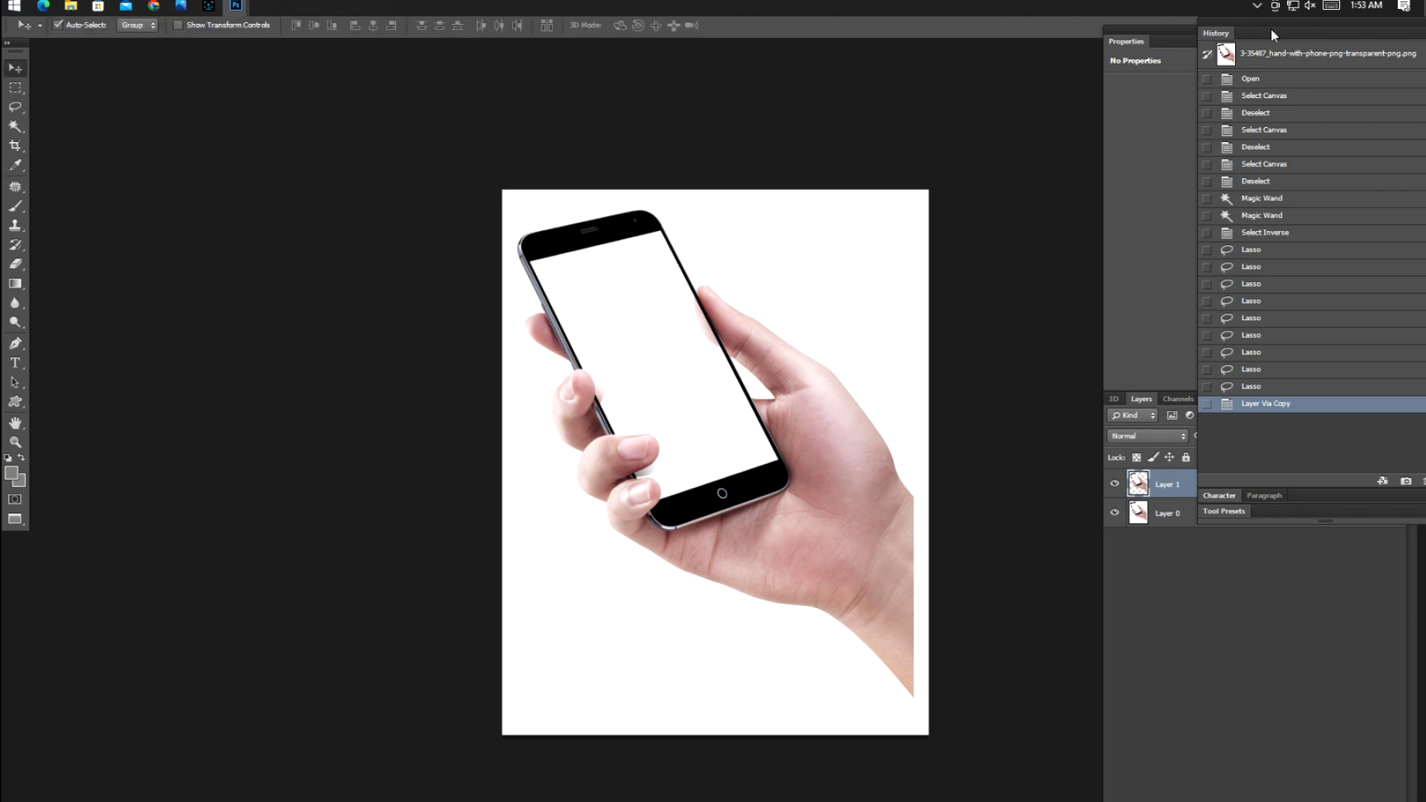
{"action": "left_click_drag", "start_coordinate": [1253, 33], "coordinate": [1123, 73]}
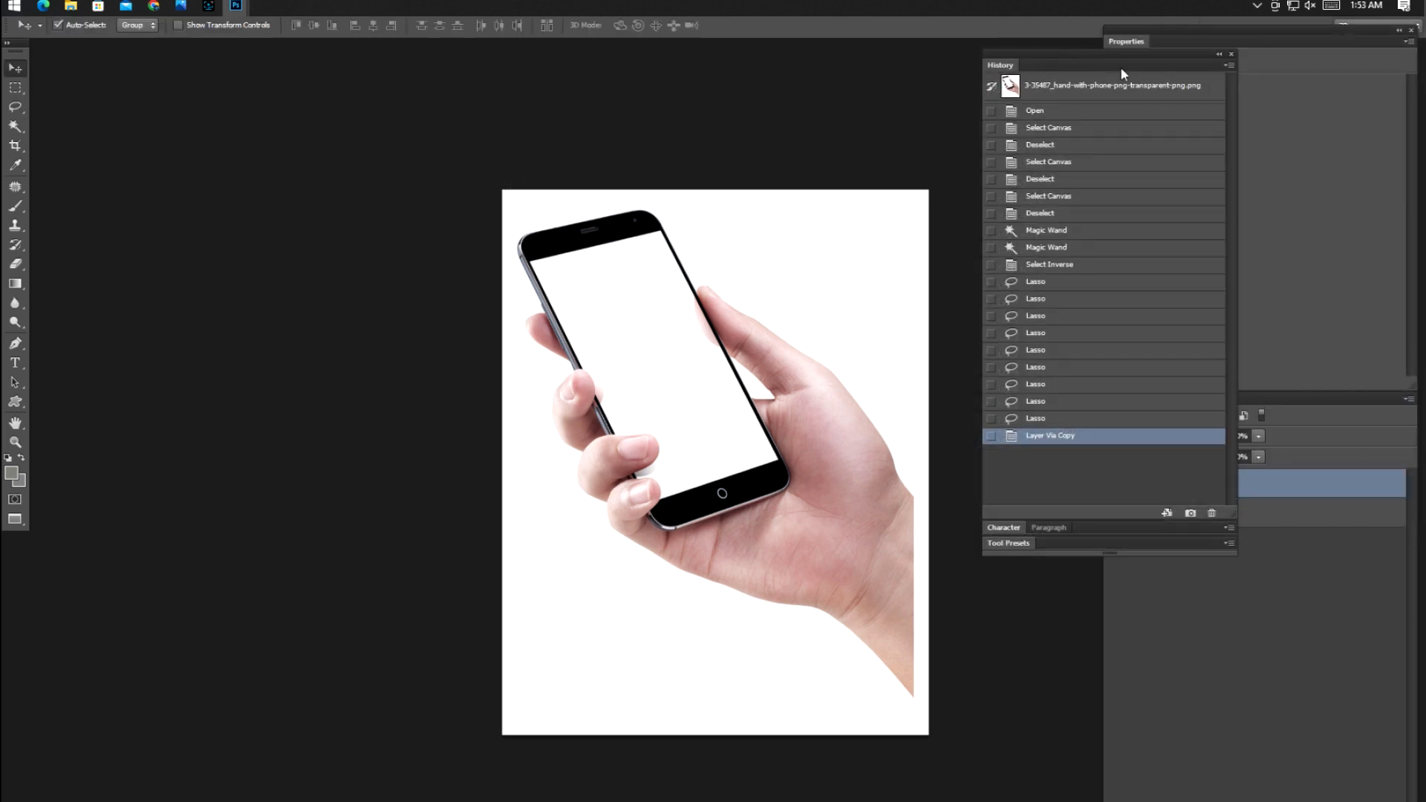
{"action": "left_click", "coordinate": [1219, 55]}
{"action": "left_click_drag", "start_coordinate": [695, 422], "coordinate": [823, 408]}
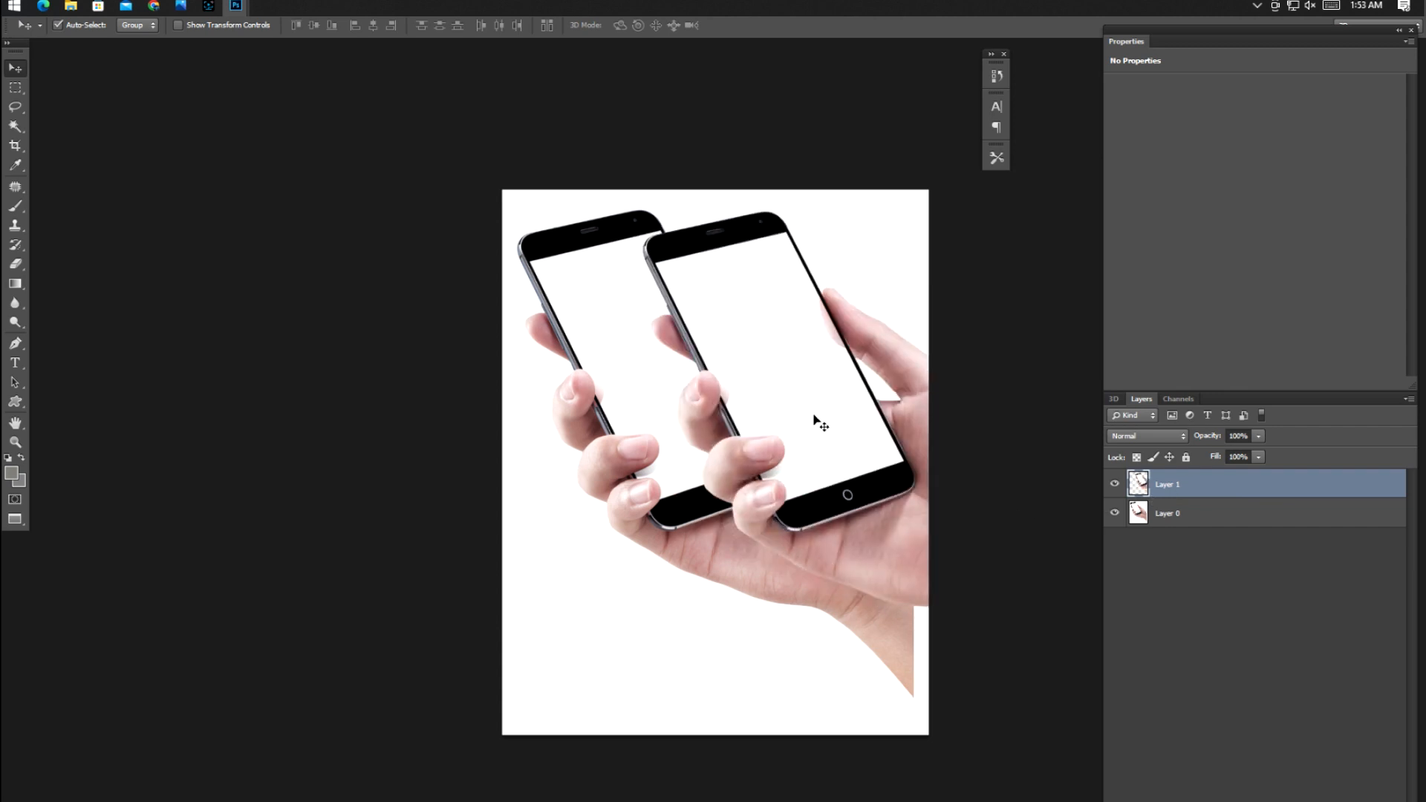
{"action": "key", "text": "ctrl+z"}
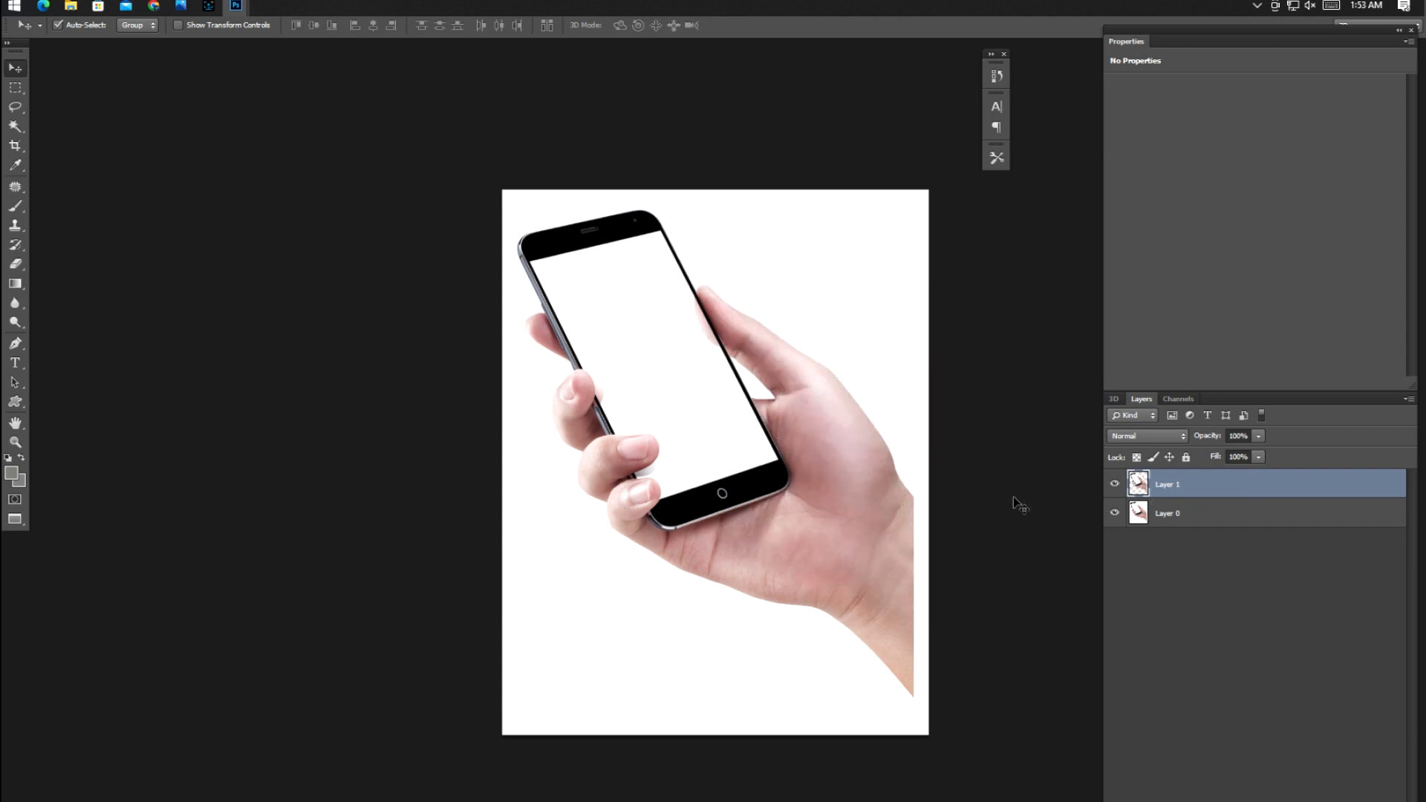
- Bring the stadium image into the hand-and-phone document as a new layer
{"action": "key", "text": "f"}
{"action": "left_click_drag", "start_coordinate": [681, 291], "coordinate": [257, 375]}
{"action": "key", "text": "f"}
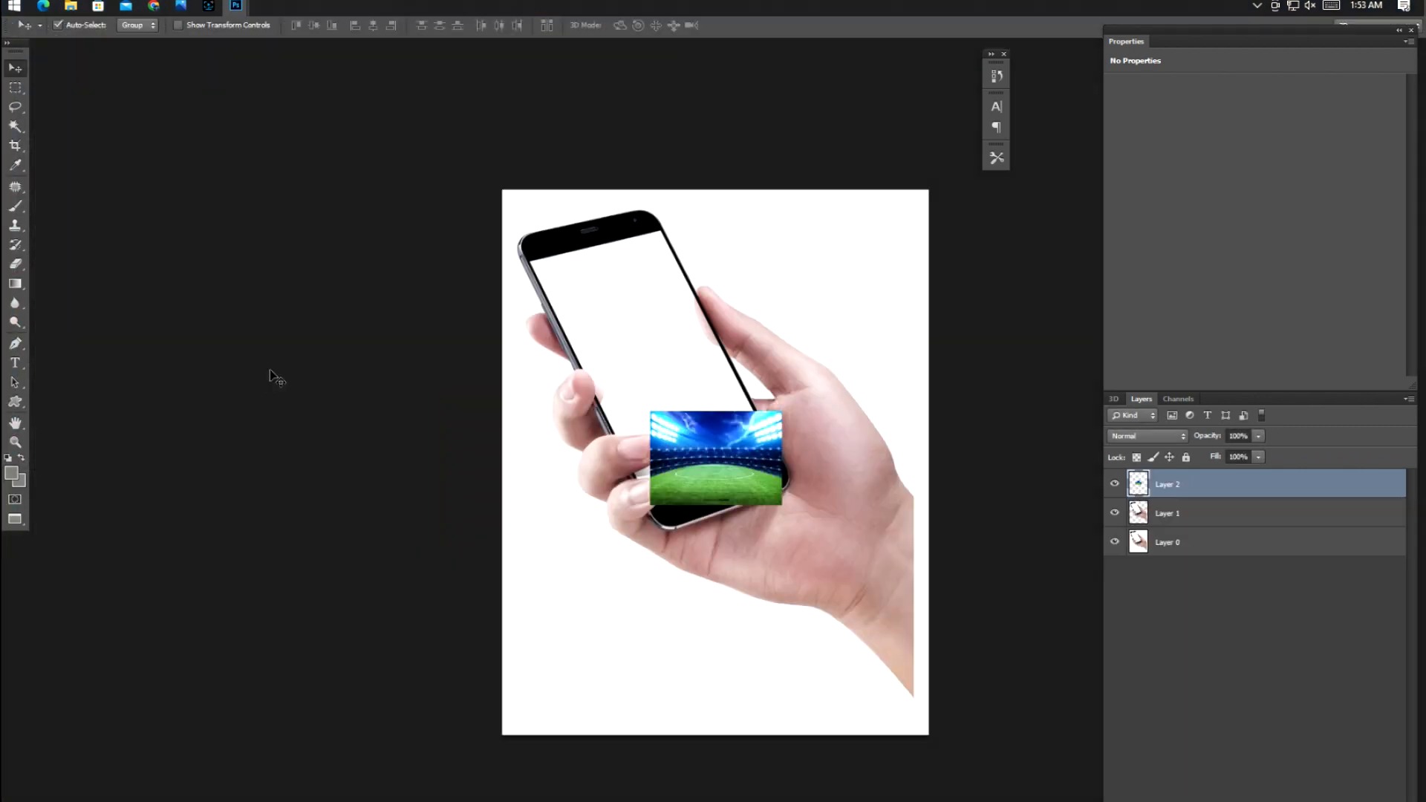
- Clip the stadium layer to the cut-out hand layer and enlarge it proportionally around its center
{"action": "left_click", "coordinate": [1211, 496], "text": "alt"}
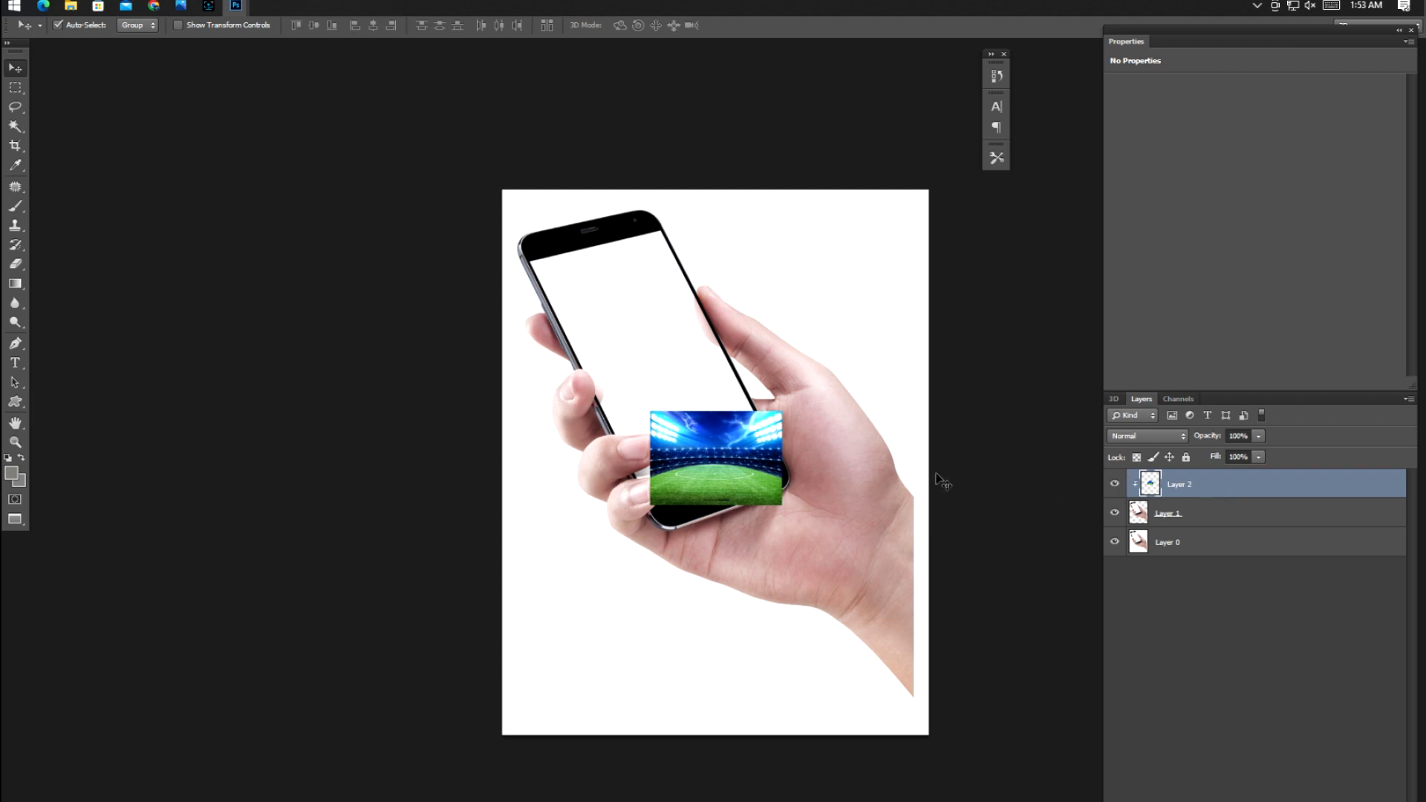
{"action": "key", "text": "ctrl+t"}
{"action": "left_click_drag", "start_coordinate": [784, 416], "coordinate": [869, 355]}
{"action": "key", "text": "Return"}
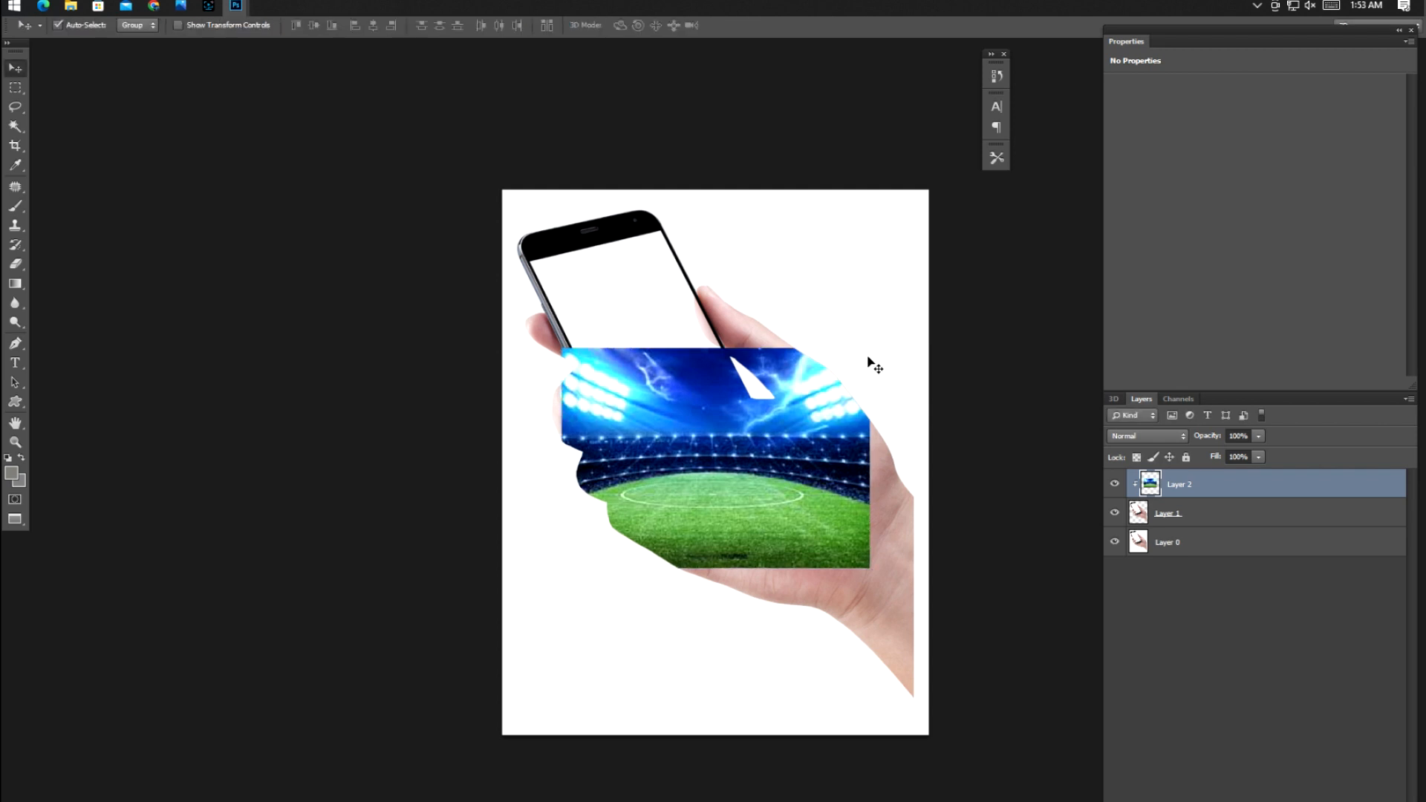
- Place the stadium layer below the cut-out hand layer and scale it to about 249% so it fills the canvas width
{"action": "key", "text": "ctrl+bracketleft"}
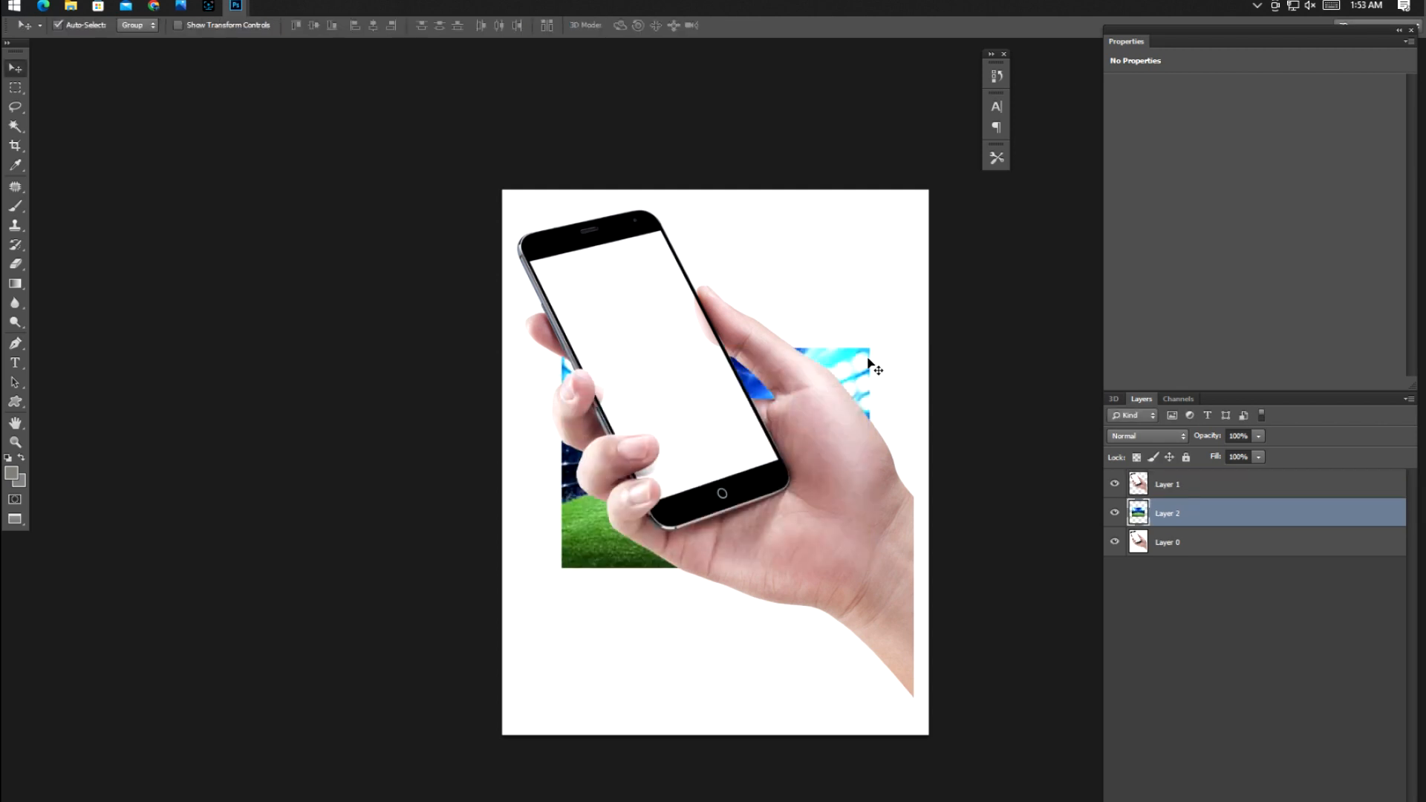
{"action": "key", "text": "ctrl+t"}
{"action": "left_click_drag", "start_coordinate": [866, 350], "coordinate": [1030, 95]}
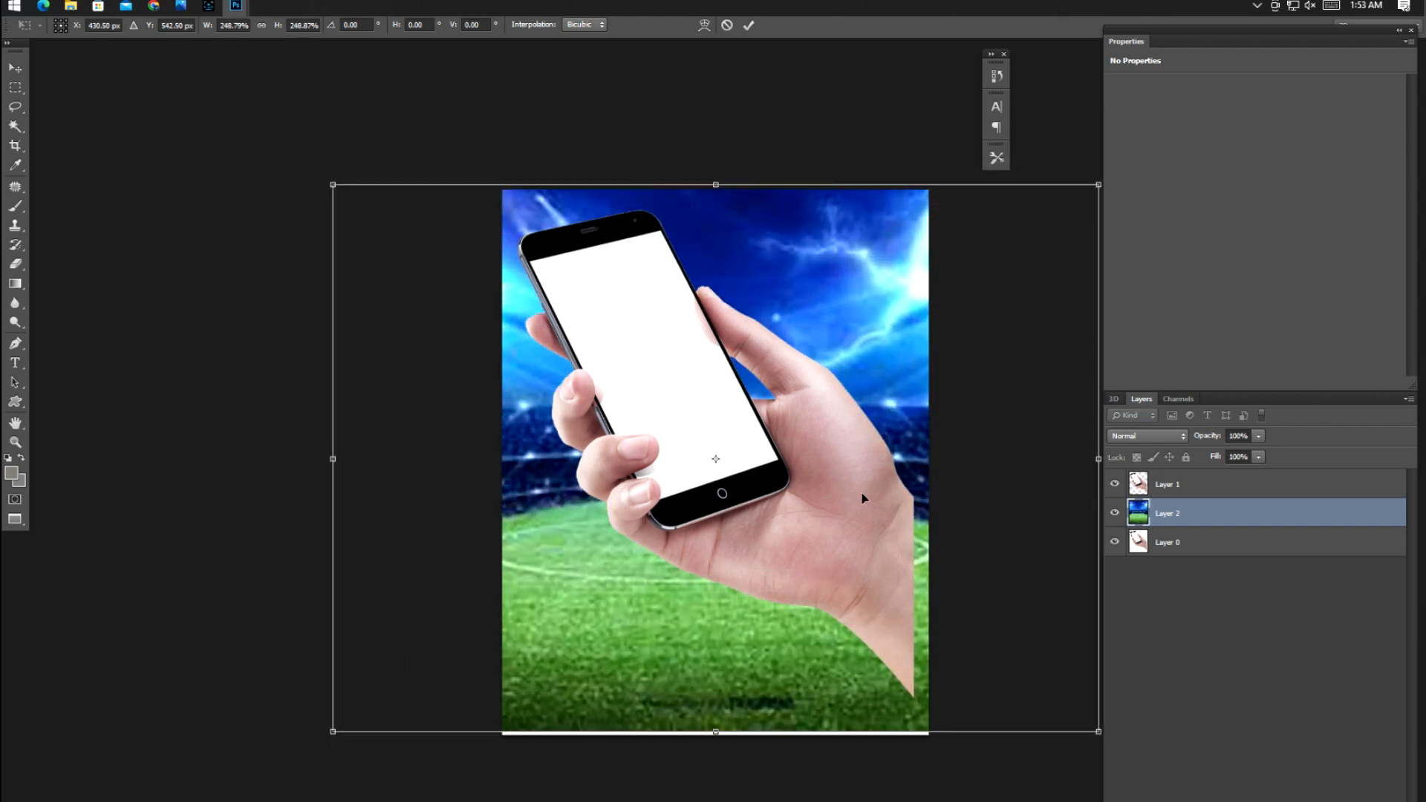
{"action": "key", "text": "Return"}
- Shift the stadium layer down to the canvas's lower edge and stretch its upper edge to cover the remaining gap
{"action": "left_click_drag", "start_coordinate": [727, 611], "coordinate": [731, 622]}
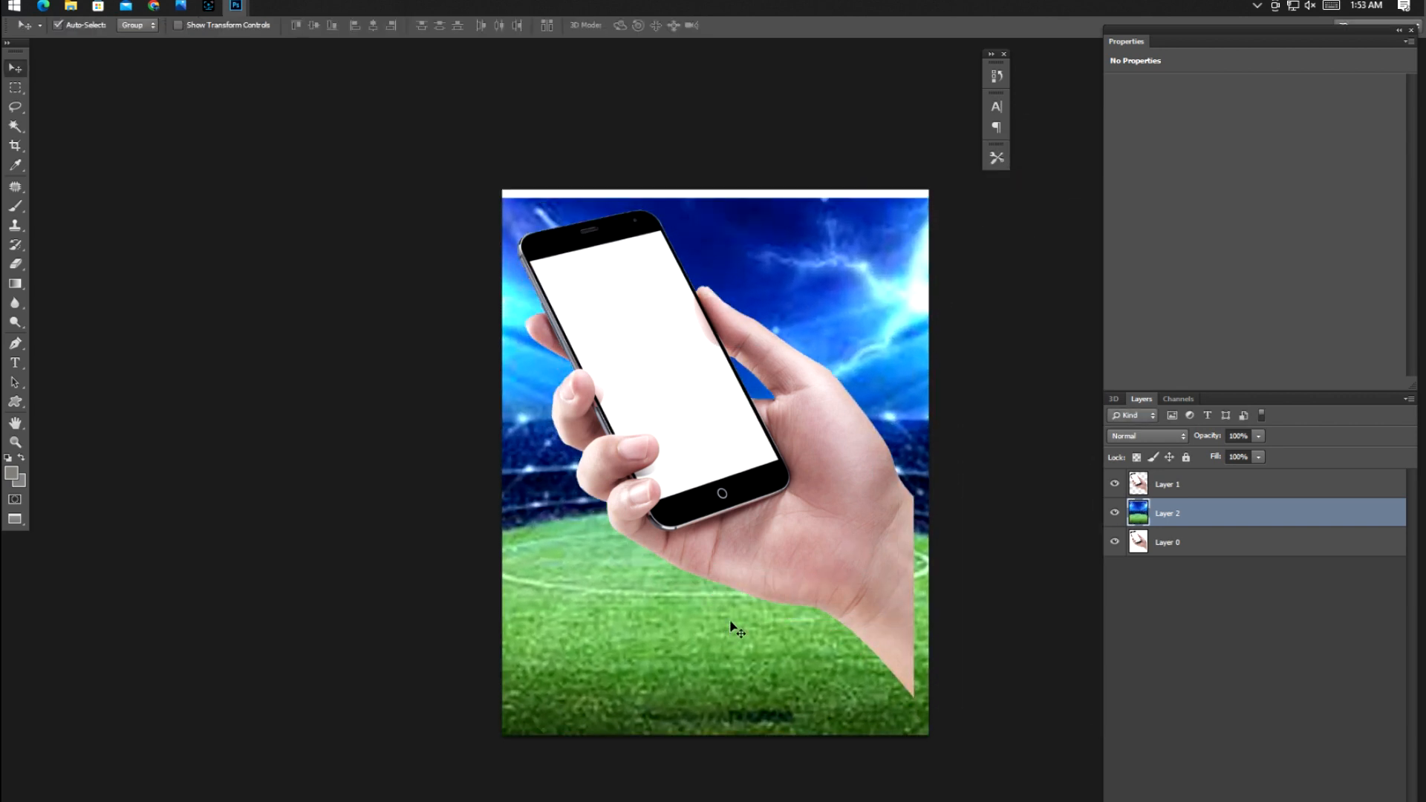
{"action": "key", "text": "ctrl+t"}
{"action": "left_click_drag", "start_coordinate": [725, 198], "coordinate": [733, 177]}
{"action": "key", "text": "Return"}
- Move the cut-out hand layer down and slightly right so the wrist runs off the canvas edge
{"action": "left_click", "coordinate": [800, 505]}
{"action": "left_click_drag", "start_coordinate": [800, 508], "coordinate": [811, 562]}
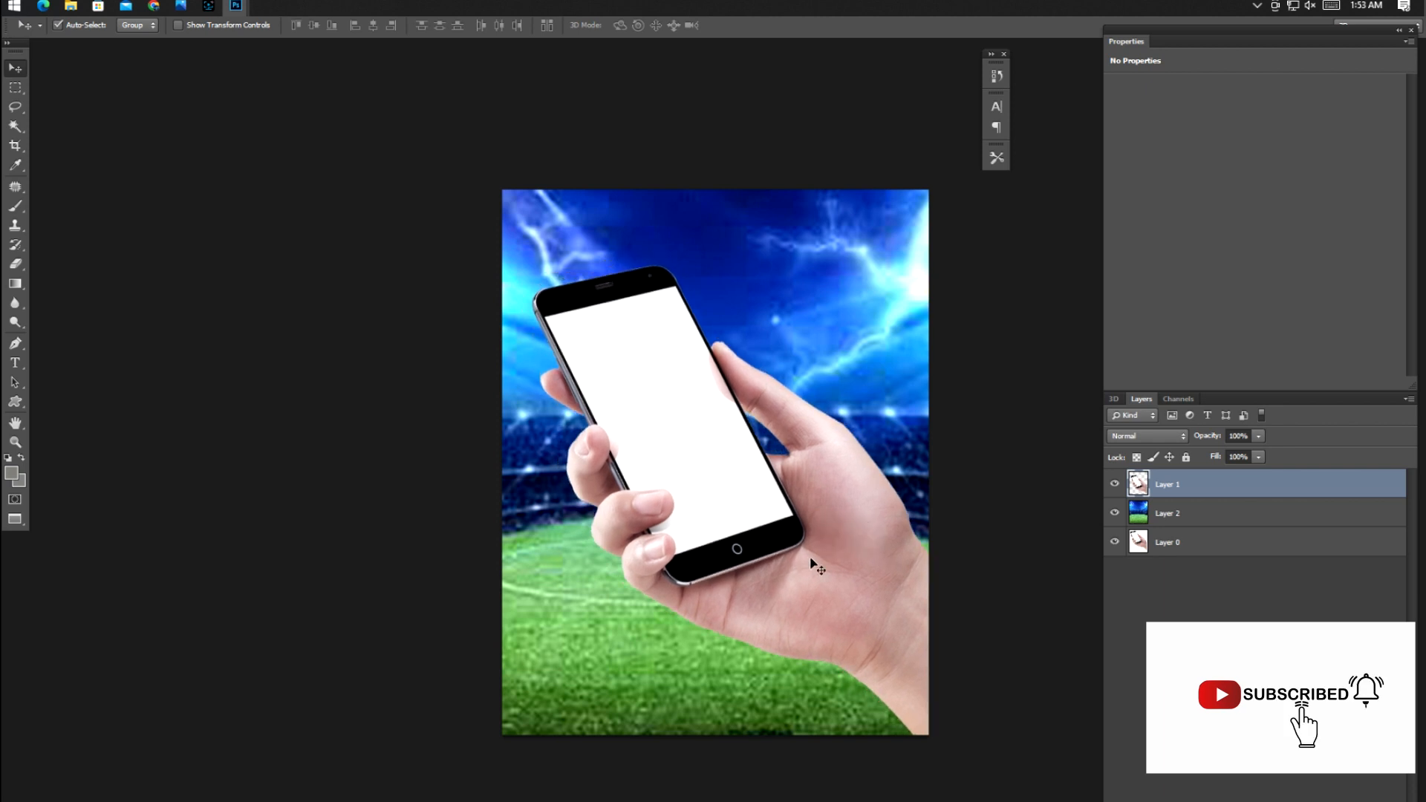
{"action": "key", "text": "ctrl+t"}
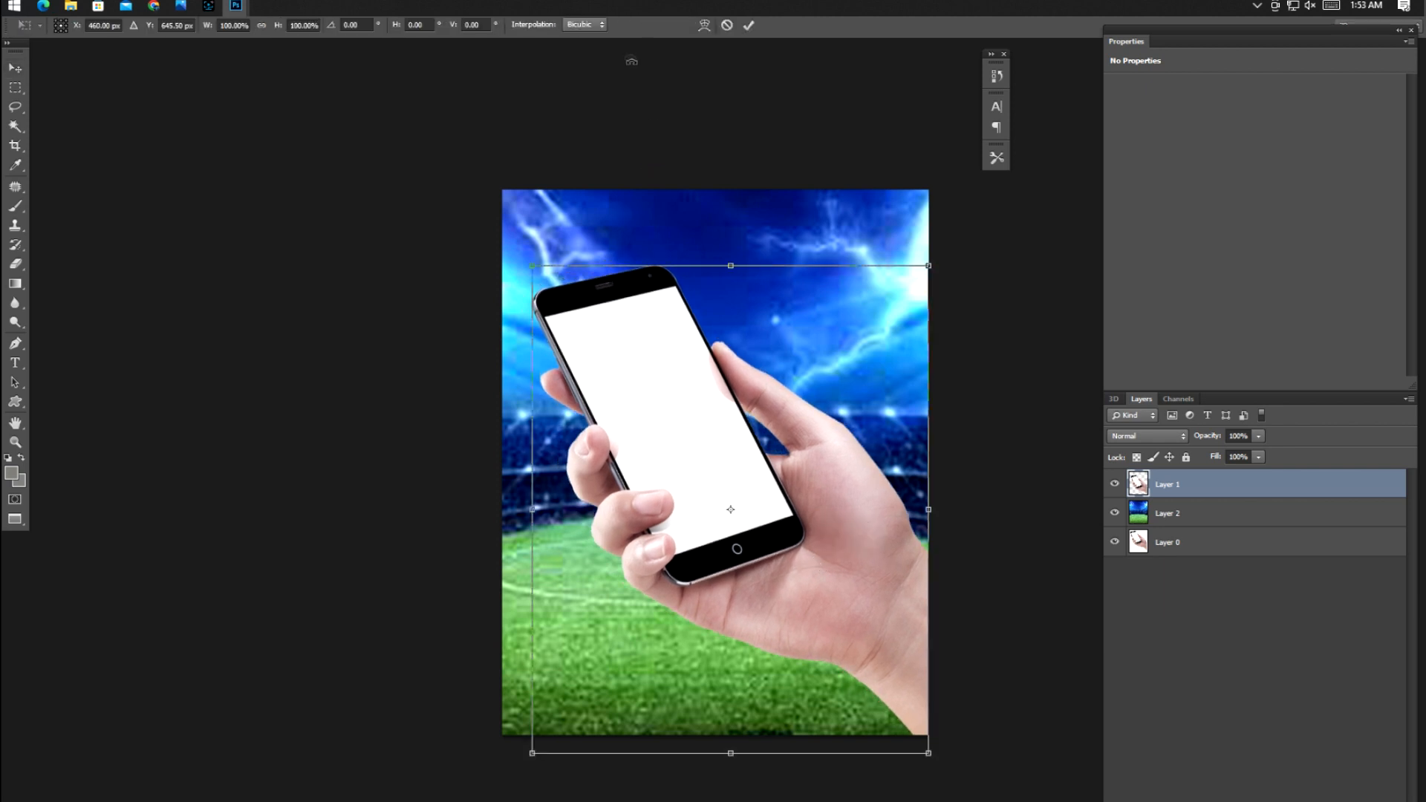
{"action": "left_click", "coordinate": [705, 26]}
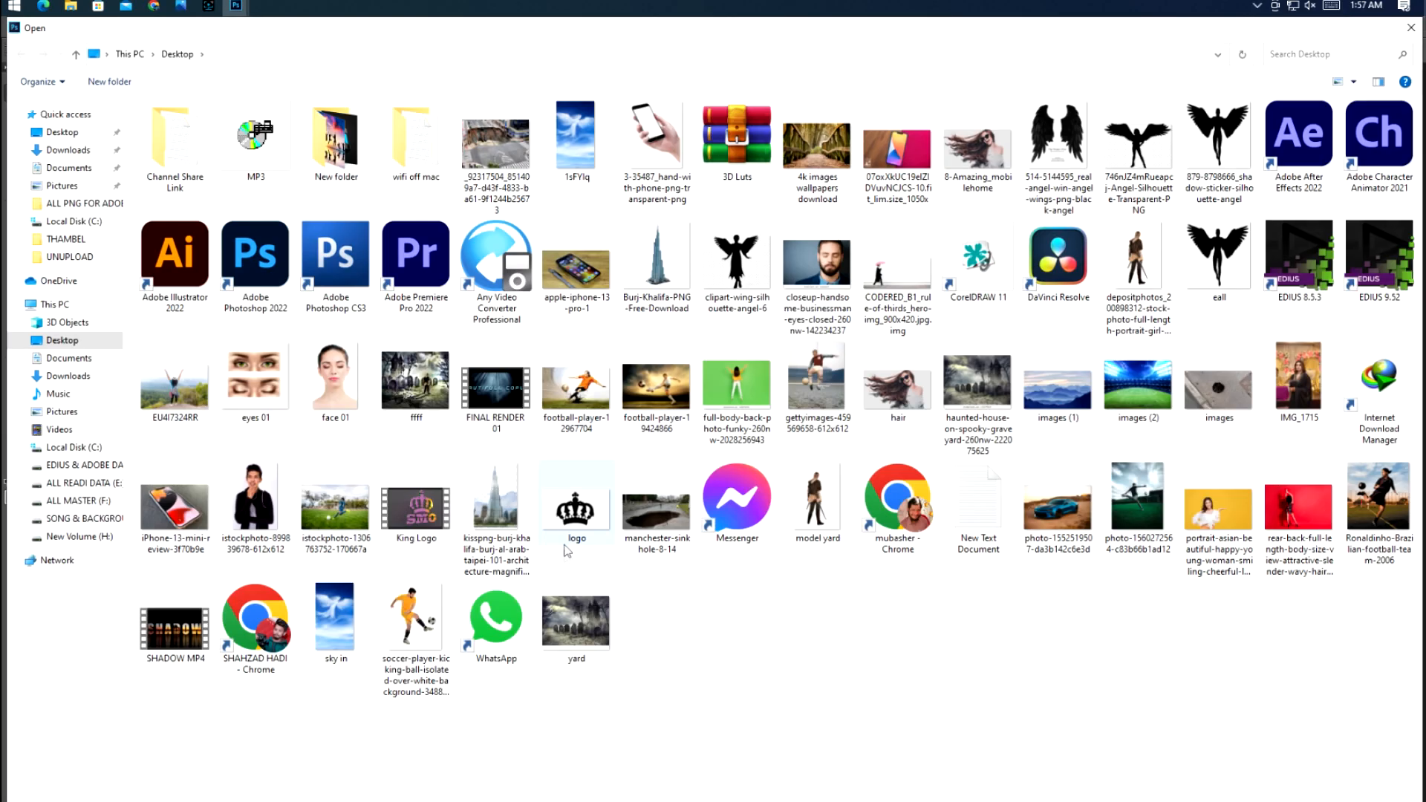
- Open the soccer player kicking ball image full screen and select its white background with the Magic Wand
{"action": "double_click", "coordinate": [444, 617]}
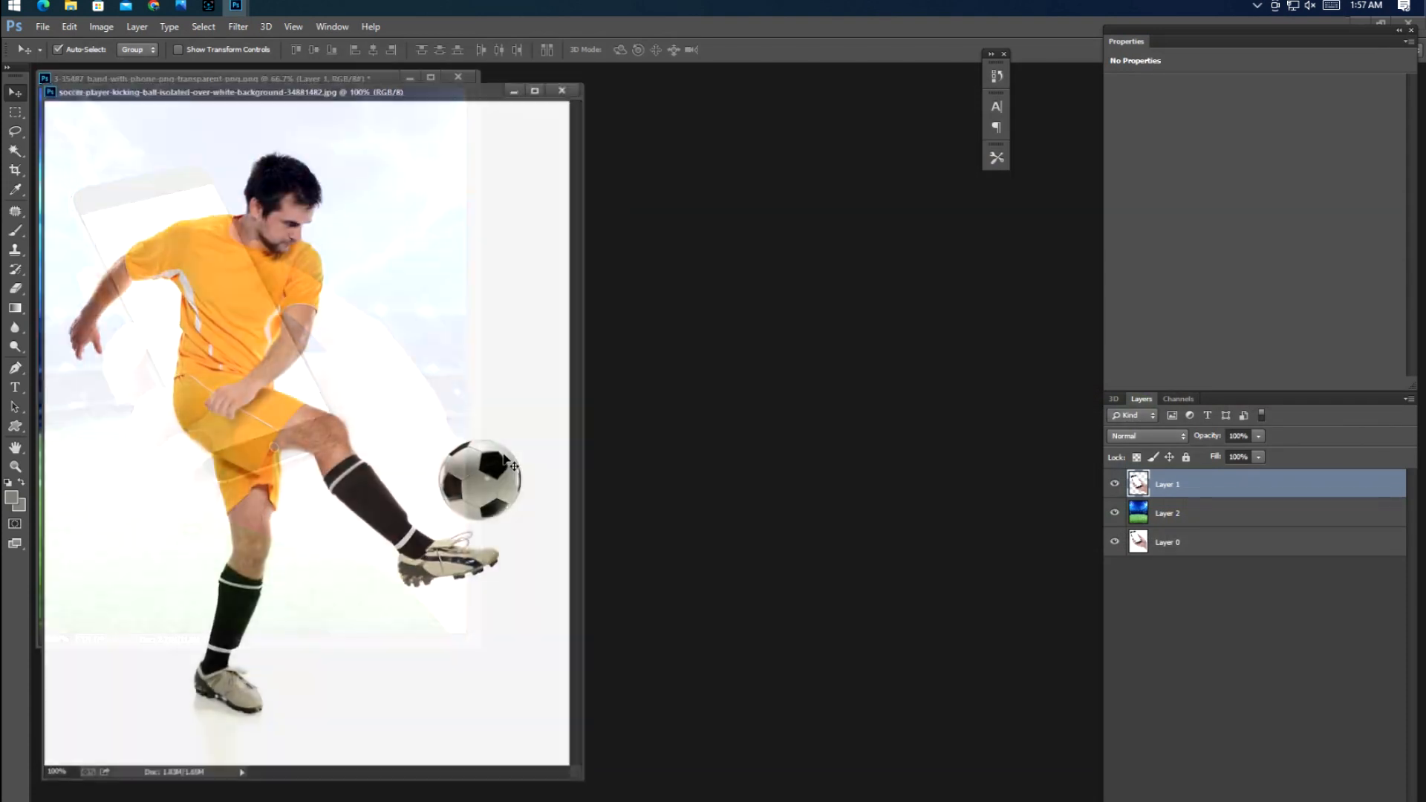
{"action": "key", "text": "f"}
{"action": "key", "text": "f"}
{"action": "key", "text": "w"}
{"action": "left_click", "coordinate": [530, 433]}
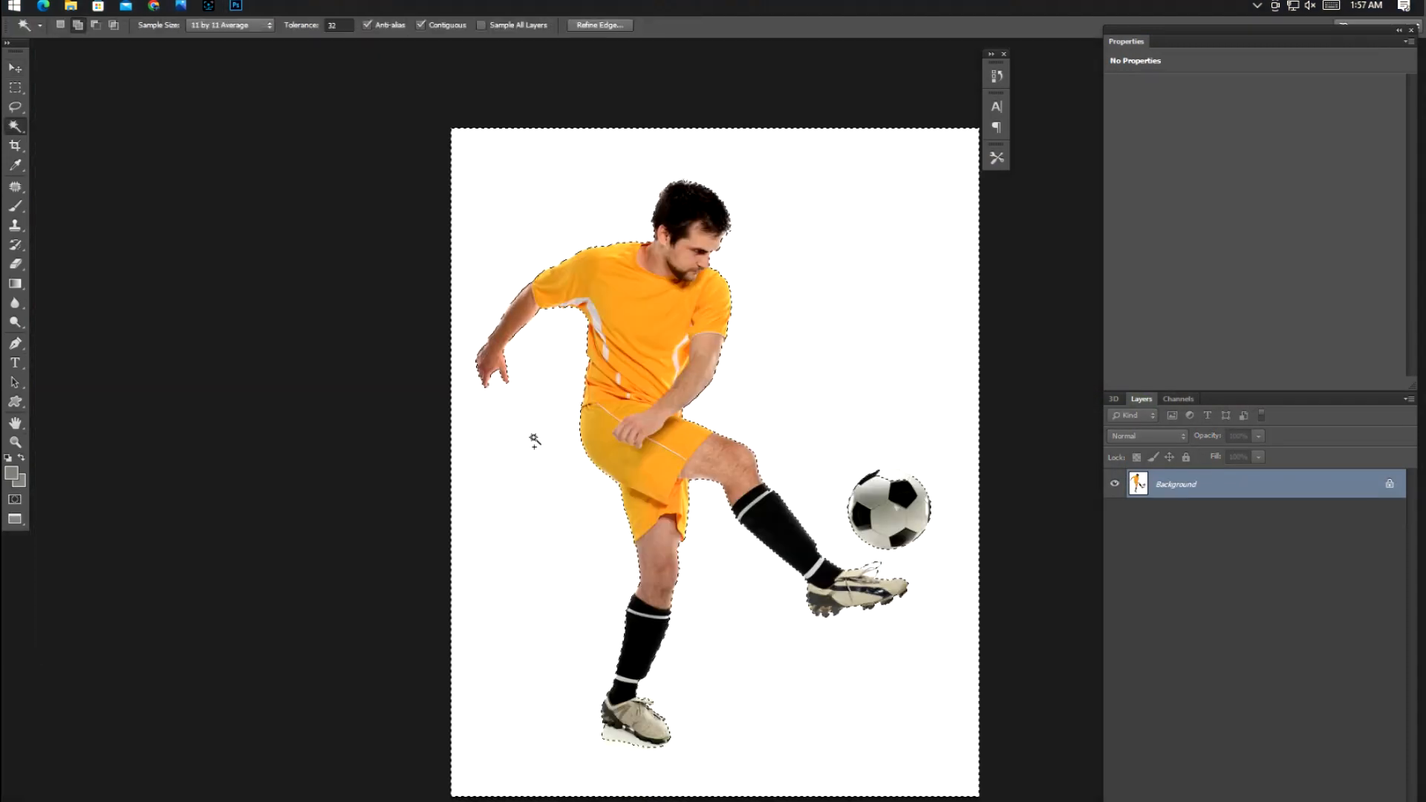
- Invert the selection to the player and ball, and add the ball's missing white patches along its edge with the Lasso
{"action": "key", "text": "ctrl+plus"}
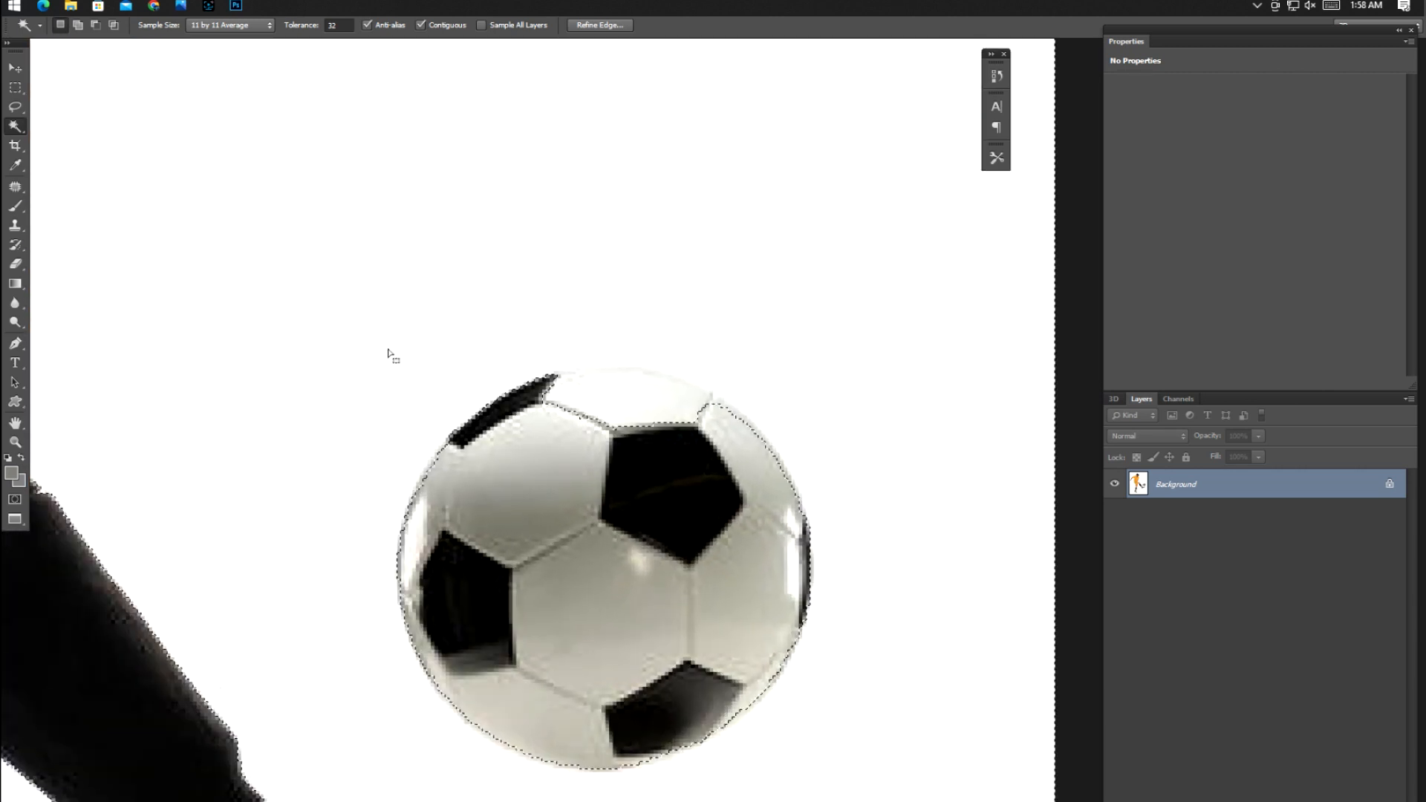
{"action": "key", "text": "l"}
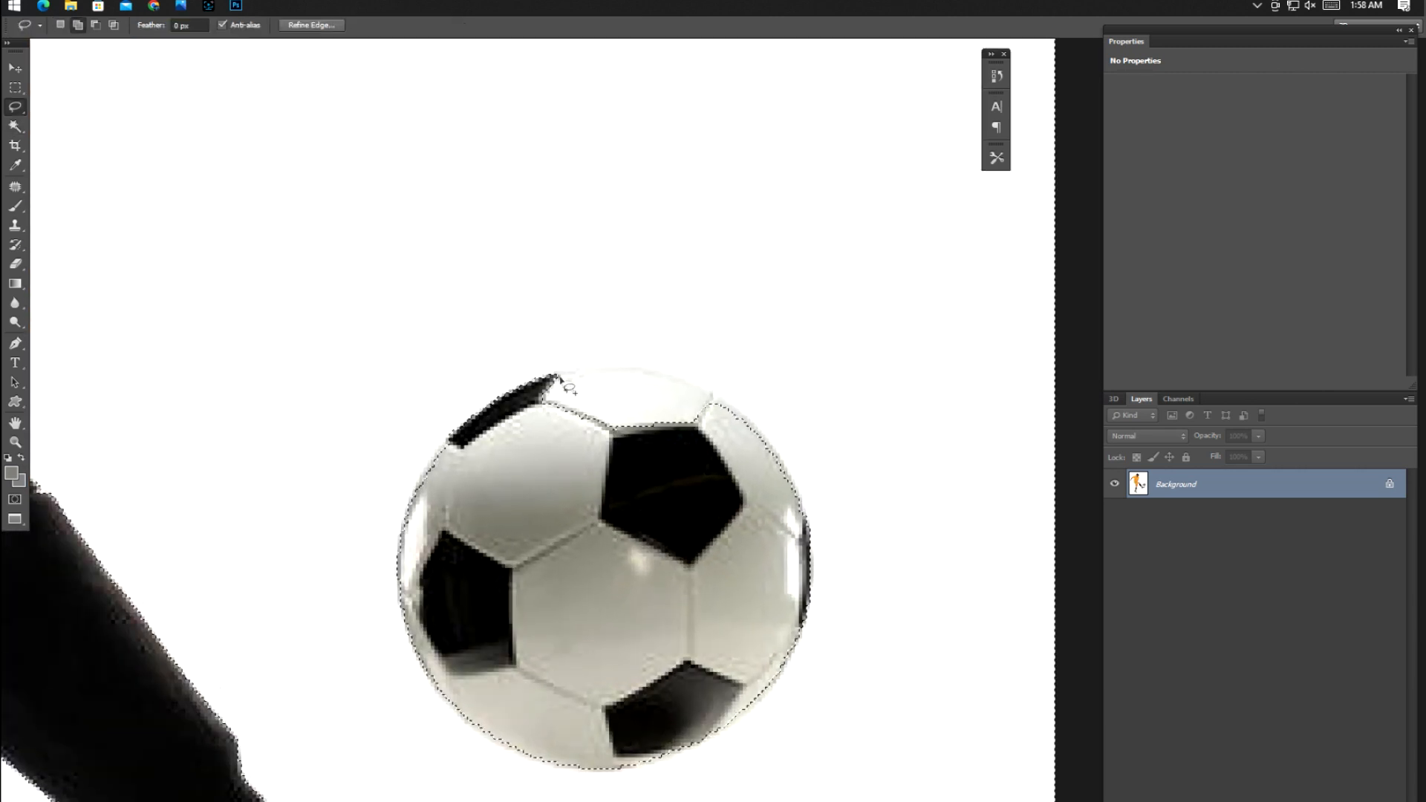
{"action": "left_click_drag", "start_coordinate": [520, 425], "coordinate": [522, 428]}
{"action": "key", "text": "ctrl+shift+i"}
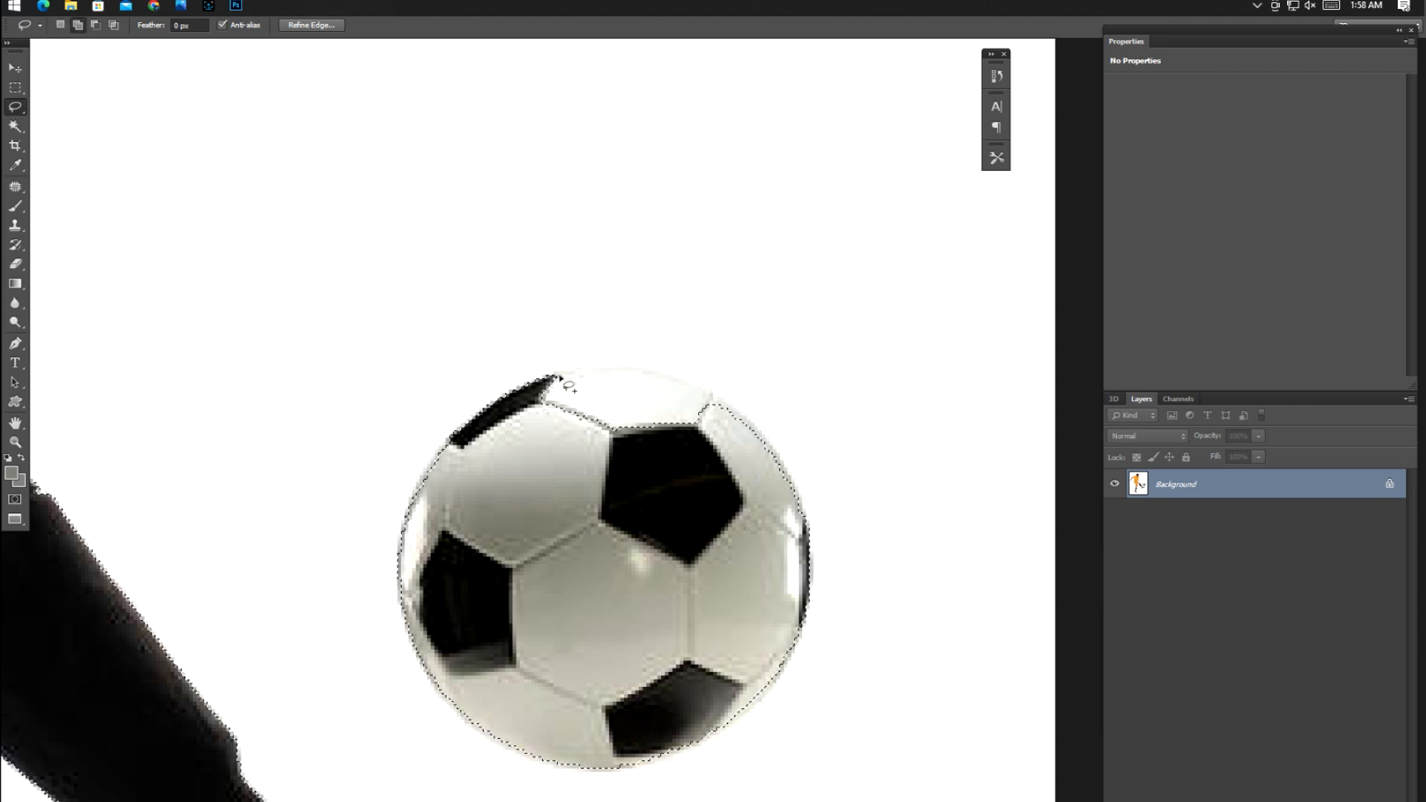
{"action": "left_click_drag", "start_coordinate": [587, 485], "coordinate": [562, 384]}
{"action": "mouse_move", "coordinate": [650, 369]}
{"action": "left_mouse_down"}
{"action": "mouse_move", "coordinate": [647, 406]}
{"action": "mouse_move", "coordinate": [718, 401]}
{"action": "mouse_move", "coordinate": [761, 430]}
{"action": "left_mouse_up"}
{"action": "mouse_move", "coordinate": [787, 477]}
{"action": "left_mouse_down"}
{"action": "mouse_move", "coordinate": [728, 478]}
{"action": "mouse_move", "coordinate": [691, 356]}
{"action": "left_mouse_up"}
{"action": "left_click_drag", "start_coordinate": [756, 509], "coordinate": [748, 540]}
{"action": "mouse_move", "coordinate": [695, 602]}
{"action": "left_mouse_down"}
{"action": "mouse_move", "coordinate": [643, 613]}
{"action": "mouse_move", "coordinate": [653, 540]}
{"action": "left_mouse_up"}
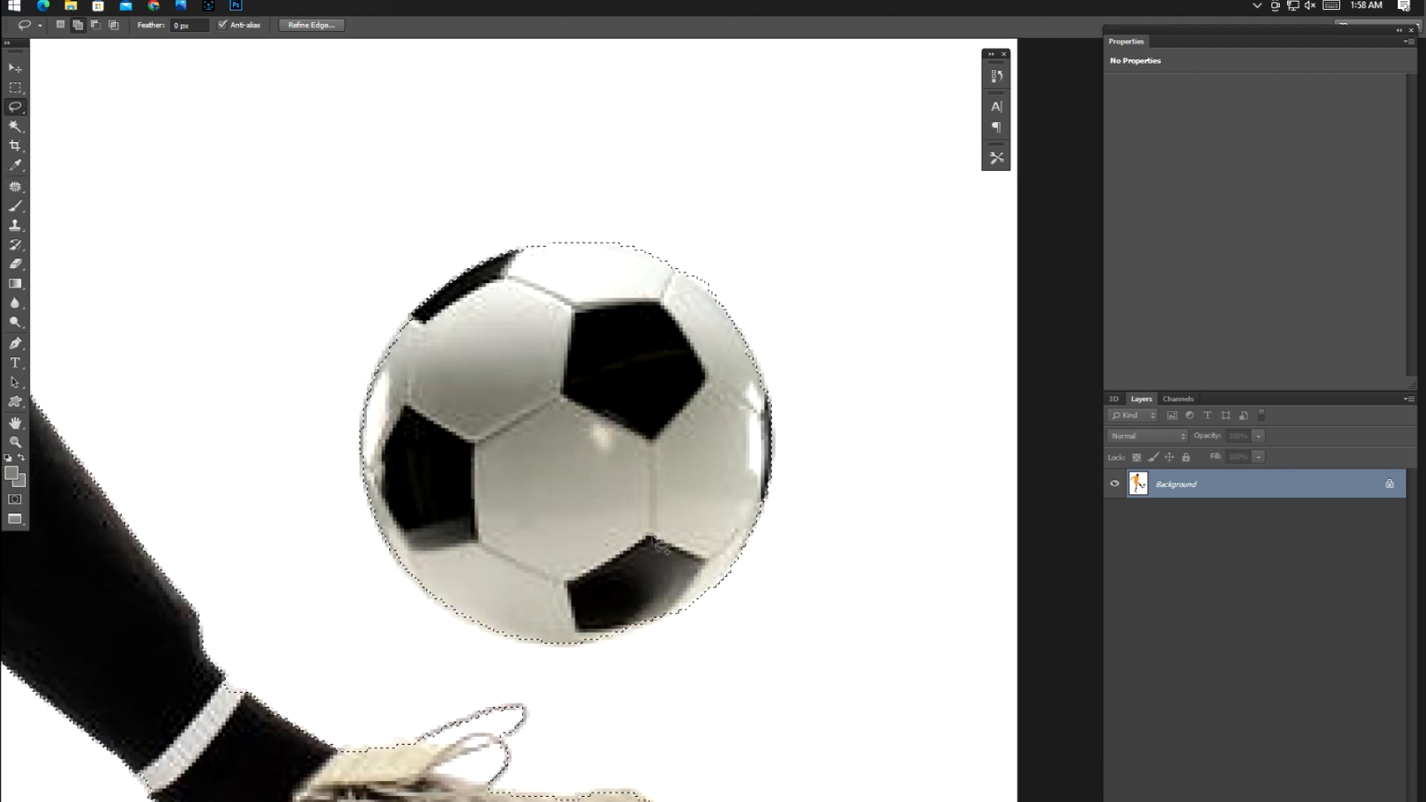
- Bring the cut-out player with the ball into the hand-and-phone composition as the uppermost layer and flip it horizontally
{"action": "key", "text": "ctrl+minus"}
{"action": "key", "text": "ctrl+minus"}
{"action": "key", "text": "ctrl+minus"}
{"action": "key", "text": "ctrl+minus"}
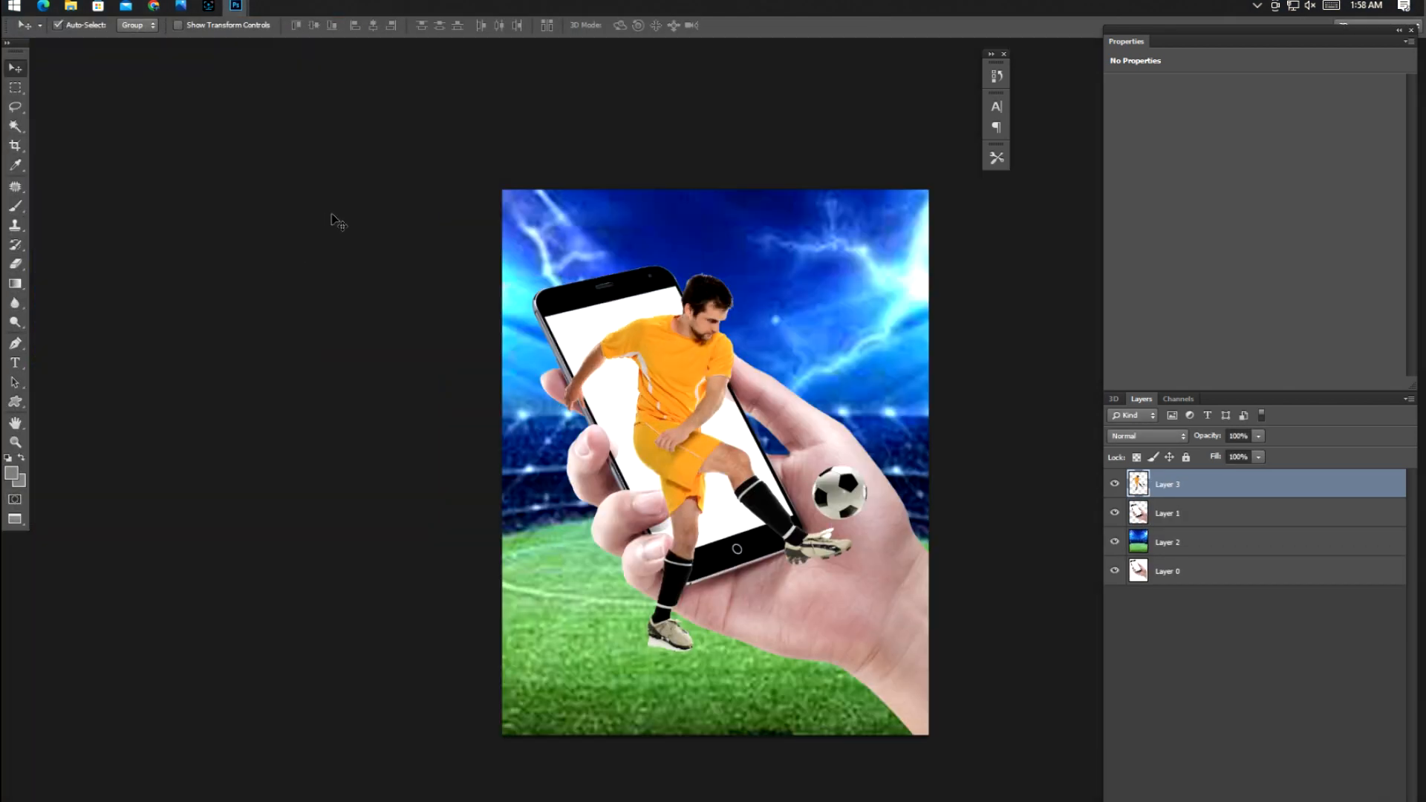
{"action": "key", "text": "ctrl+t"}
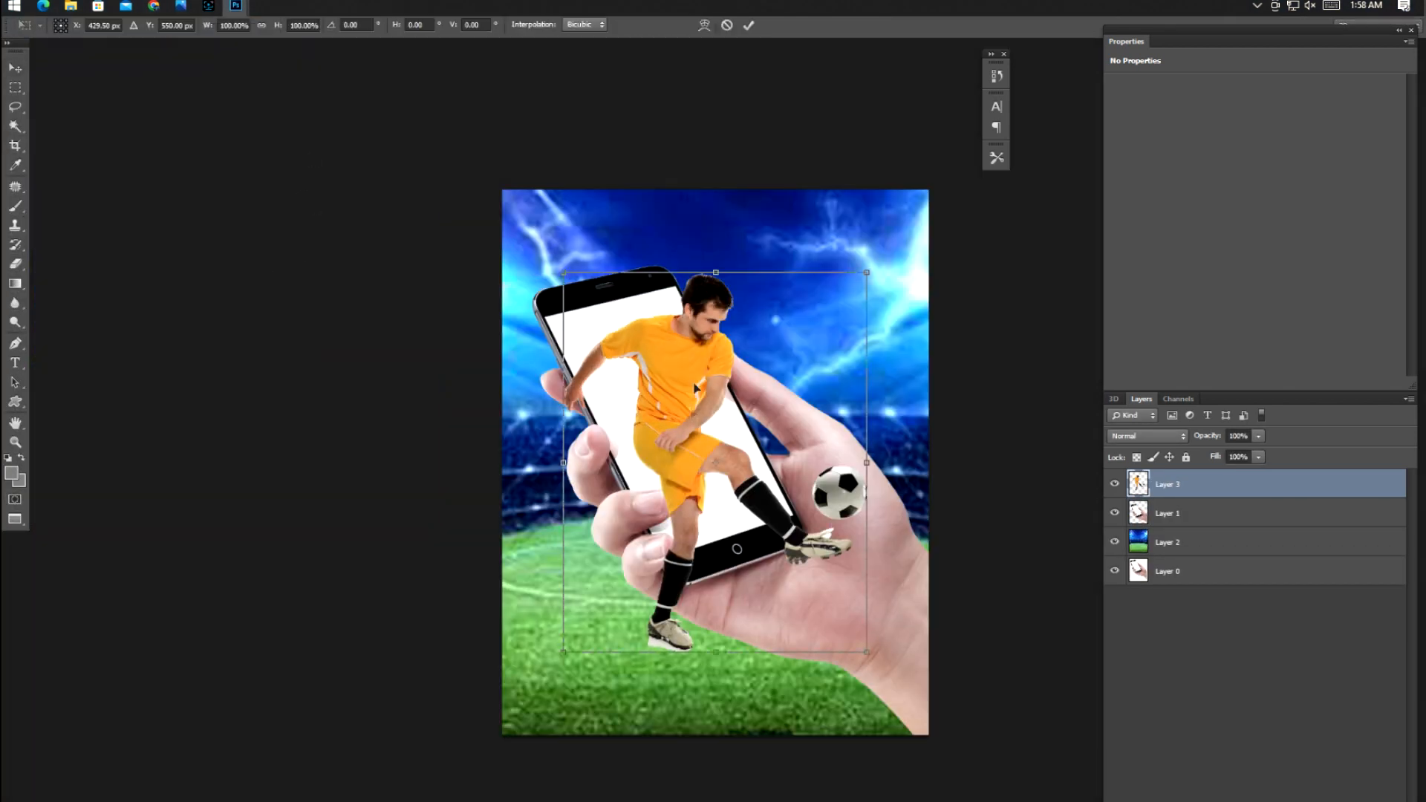
{"action": "right_click", "coordinate": [663, 399]}
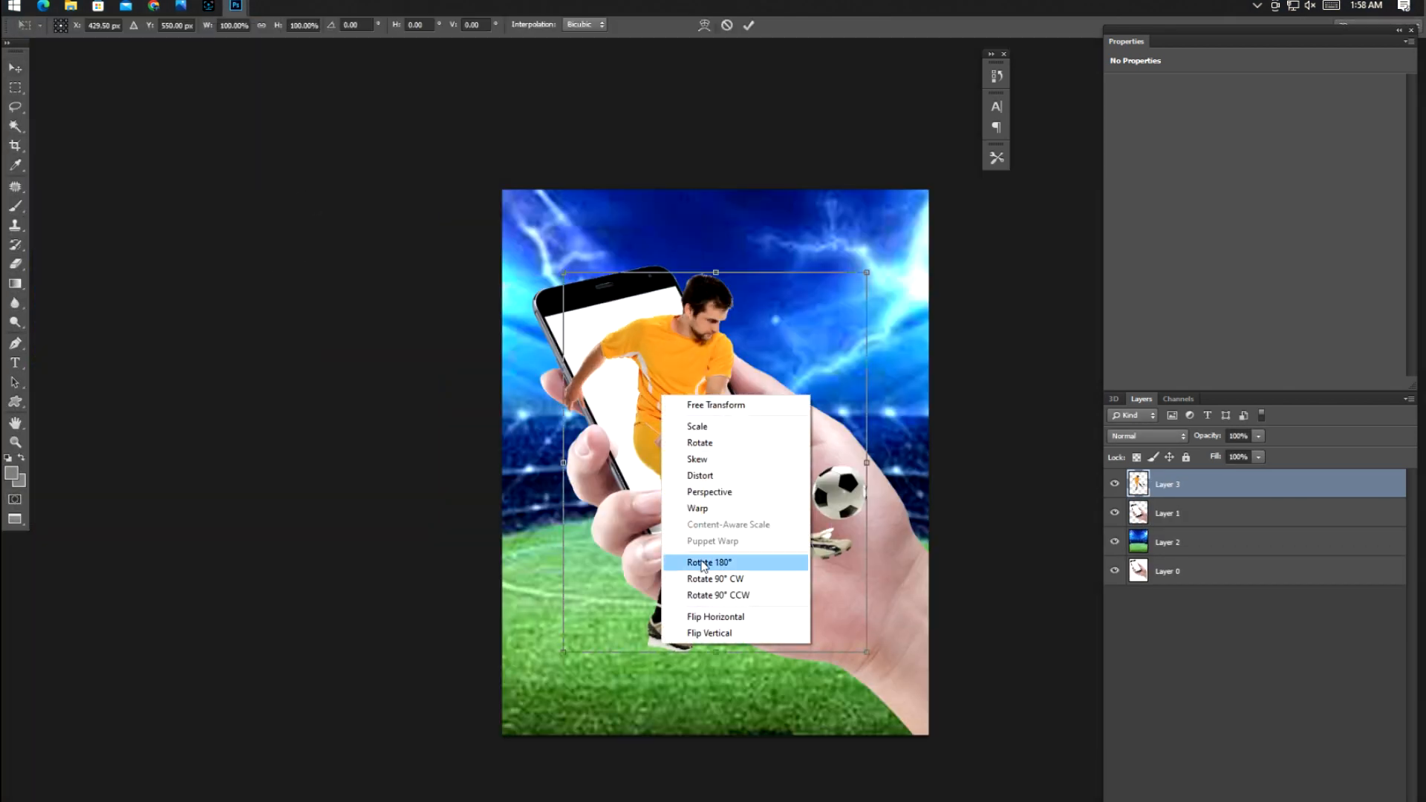
{"action": "left_click", "coordinate": [715, 616]}
{"action": "key", "text": "Return"}
- Rotate the cut-out hand layer counterclockwise so the phone tilts further, and move it down the canvas
{"action": "left_click", "coordinate": [832, 546]}
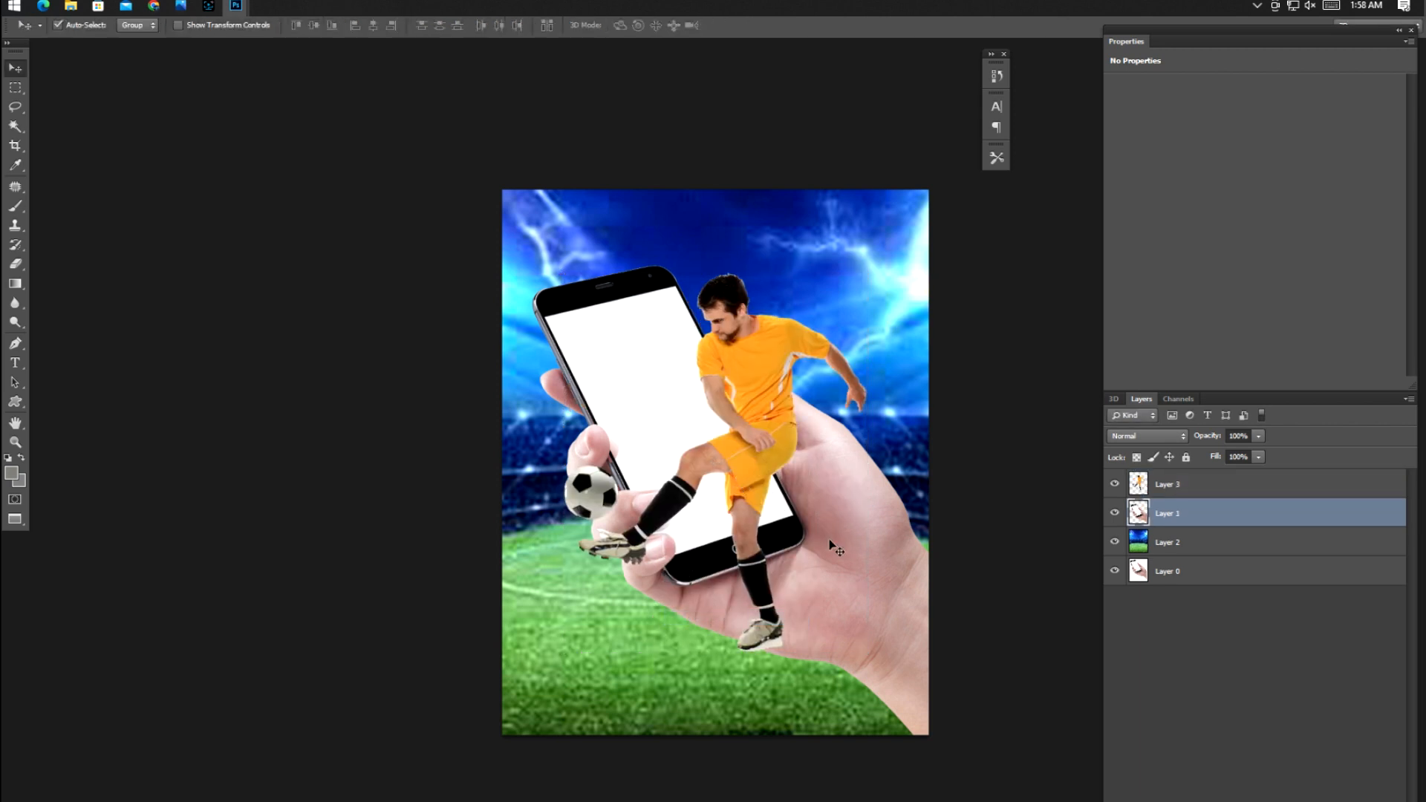
{"action": "key", "text": "ctrl+t"}
{"action": "left_click_drag", "start_coordinate": [971, 503], "coordinate": [959, 402]}
{"action": "key", "text": "Return"}
{"action": "left_click_drag", "start_coordinate": [846, 468], "coordinate": [847, 567]}
- Scale the cut-out hand layer down slightly and shift it down and right so the wrist meets the canvas edge
{"action": "key", "text": "ctrl+t"}
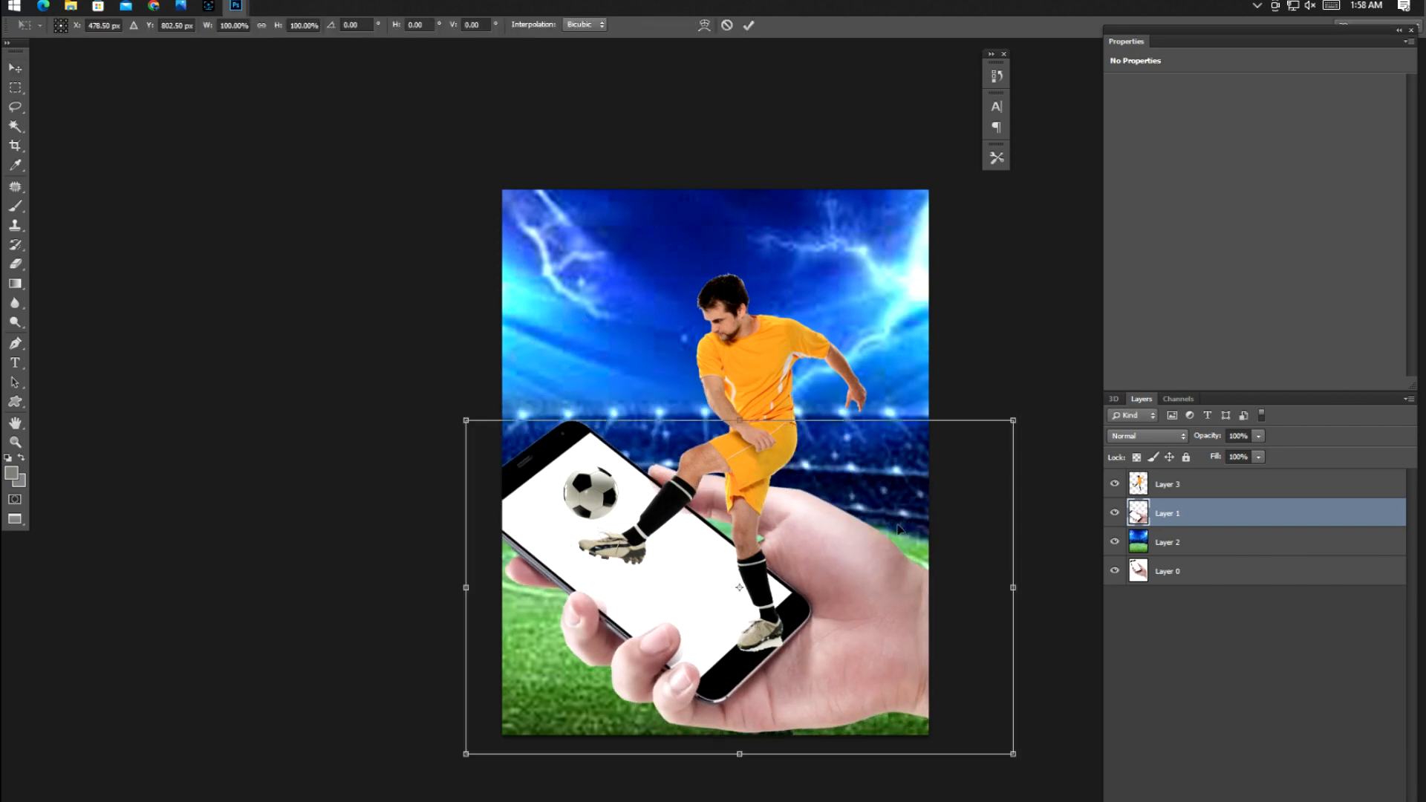
{"action": "left_click_drag", "start_coordinate": [1009, 424], "coordinate": [970, 444]}
{"action": "key", "text": "Return"}
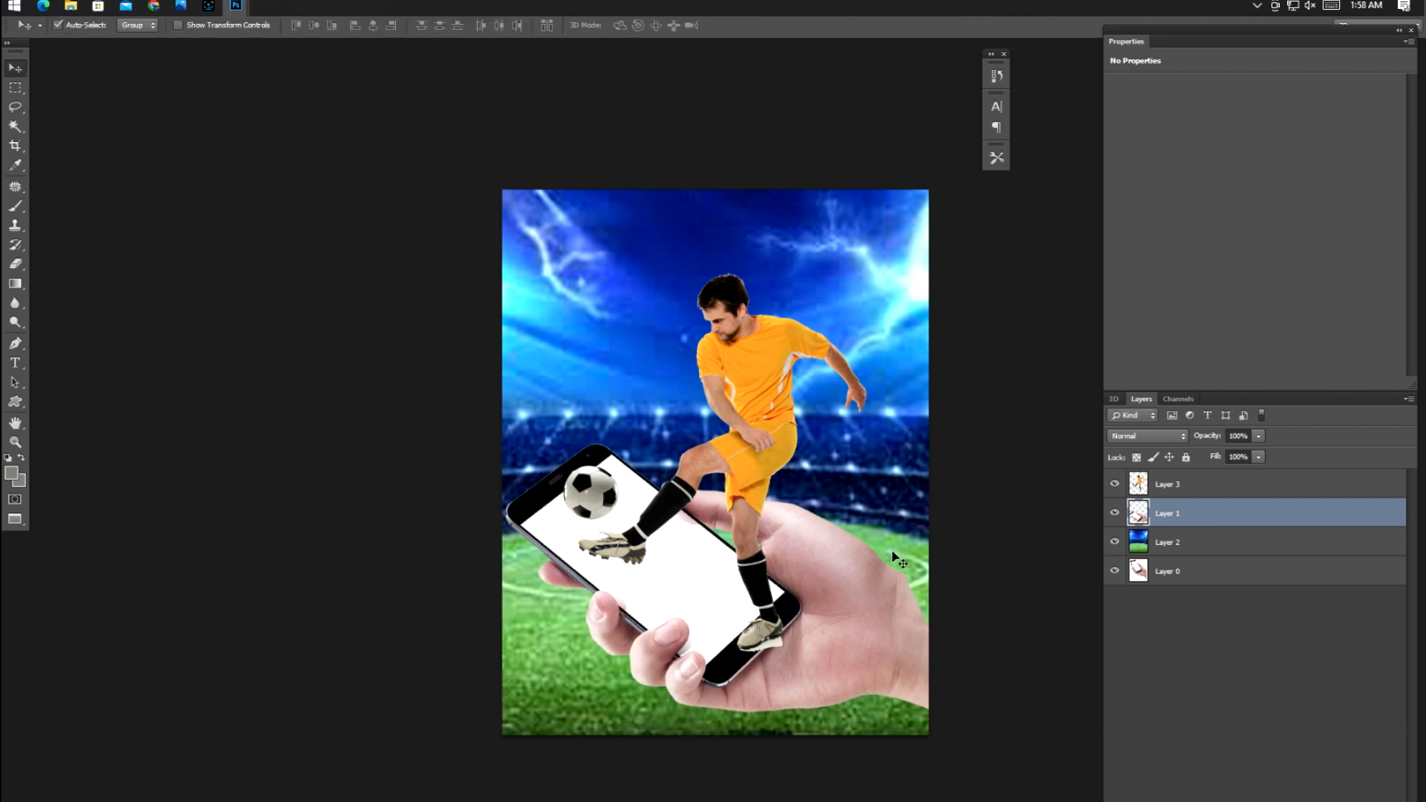
{"action": "left_click_drag", "start_coordinate": [847, 565], "coordinate": [871, 583]}
- Move the player layer straight down about 99 px so the standing foot rests on the phone's lower end
{"action": "left_click", "coordinate": [730, 468]}
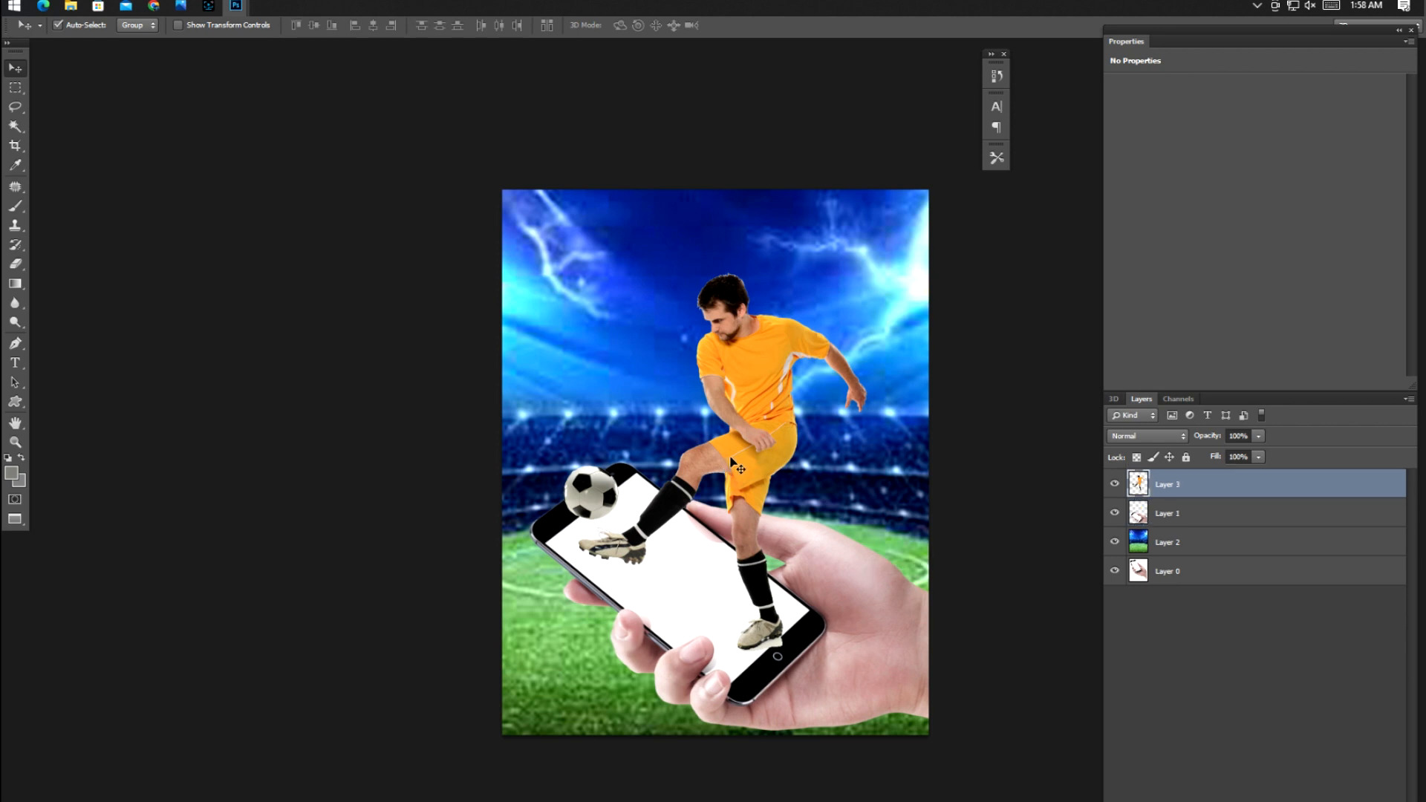
{"action": "left_click_drag", "start_coordinate": [752, 466], "coordinate": [751, 514]}
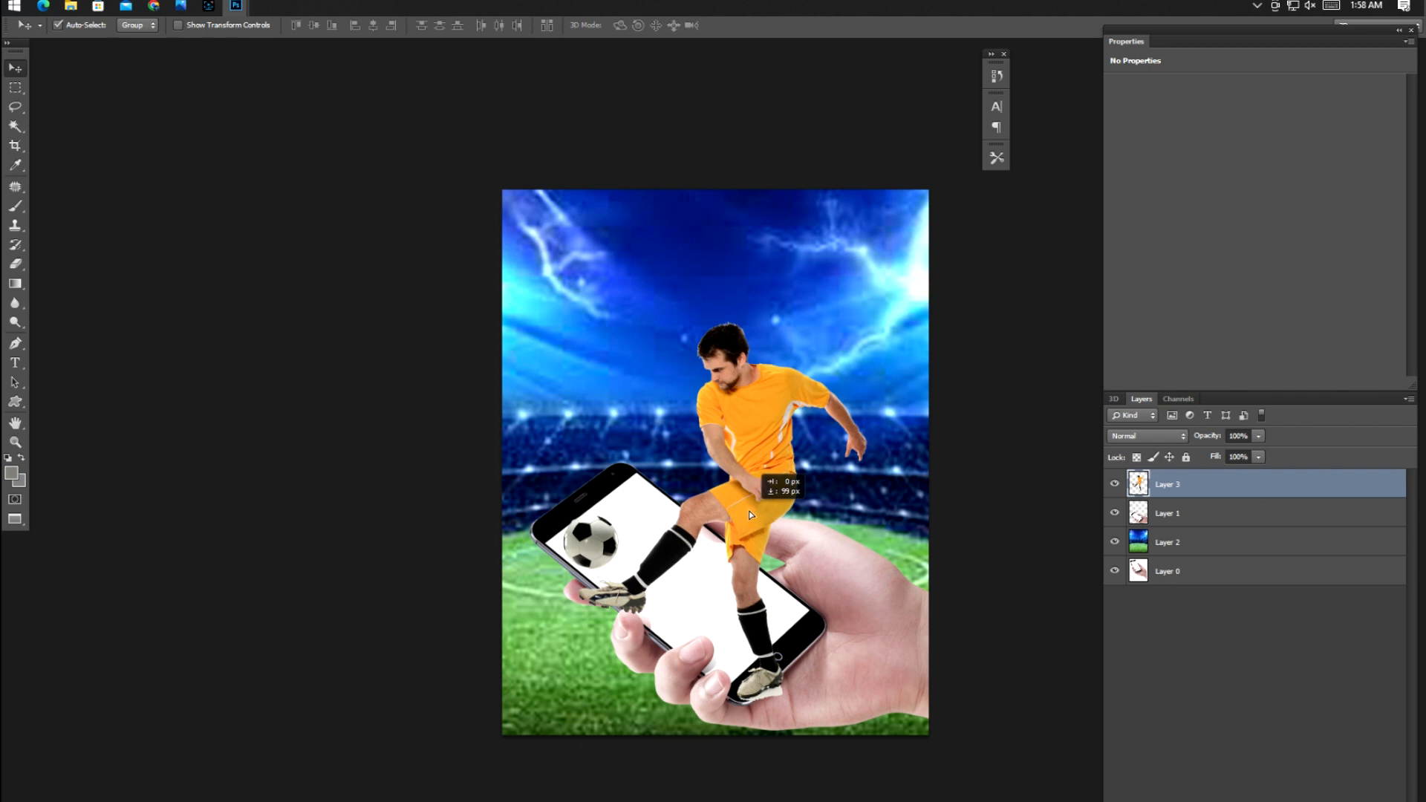
{"action": "left_click_drag", "start_coordinate": [751, 514], "coordinate": [751, 514]}
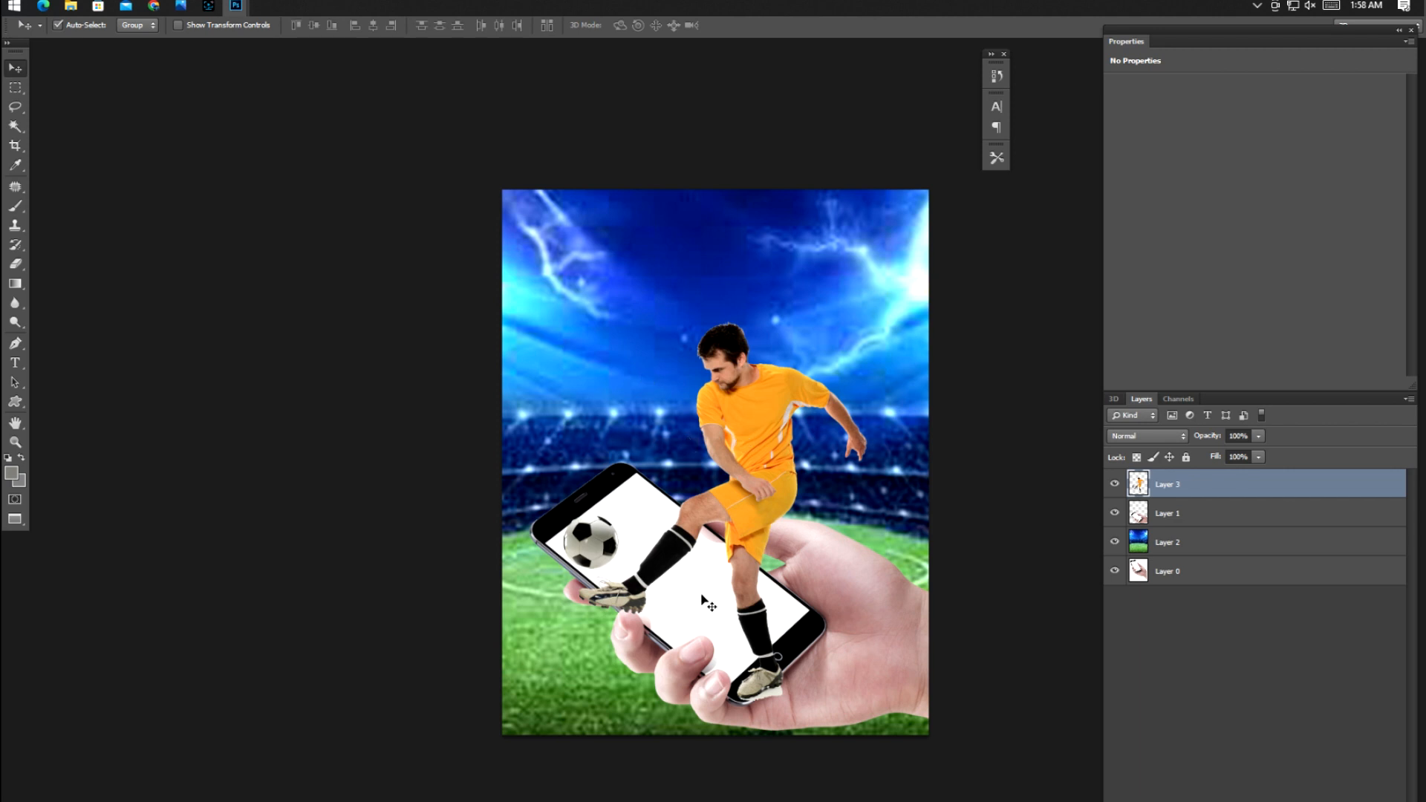
- Select the phone's white screen area on the cut-out hand layer and copy it to its own layer
{"action": "left_click", "coordinate": [551, 631]}
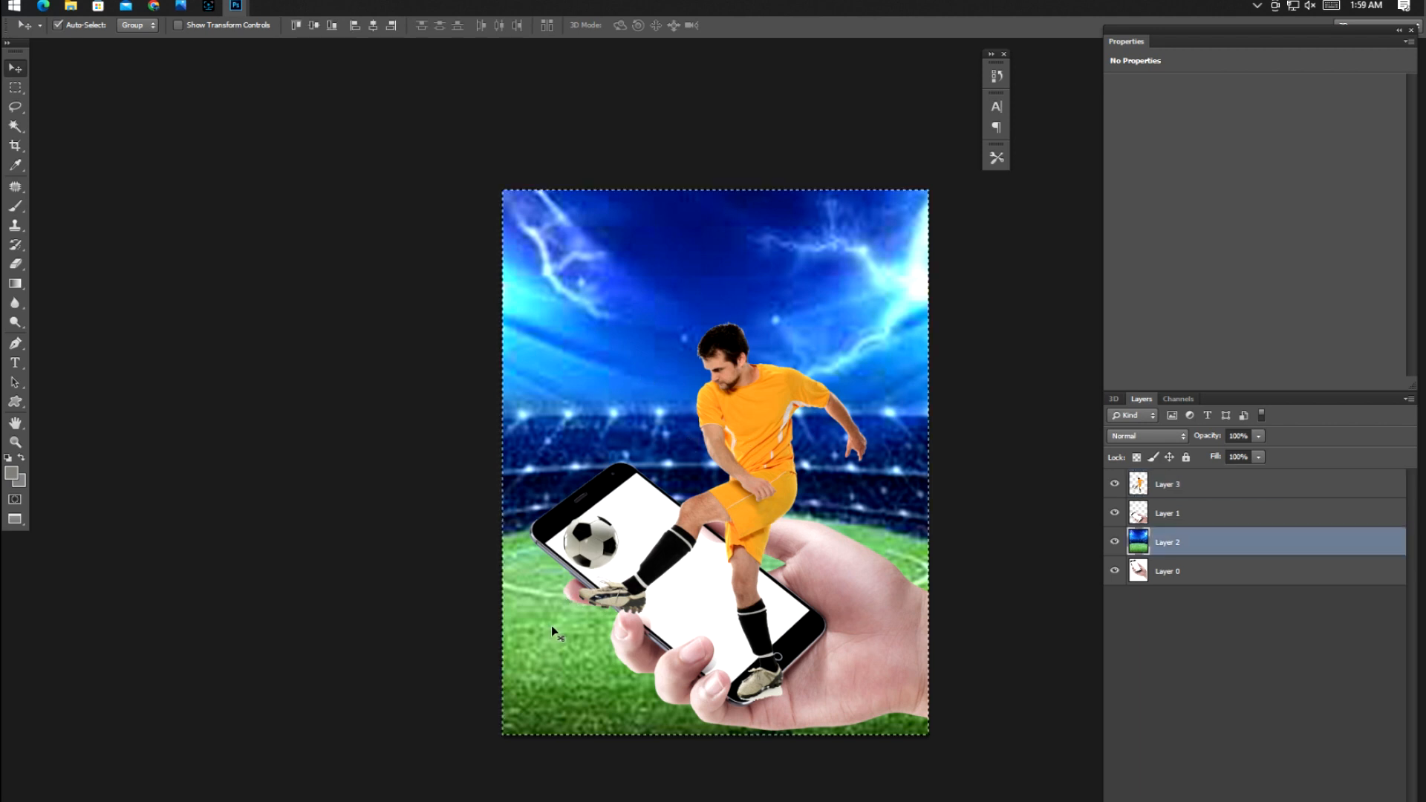
{"action": "left_click", "coordinate": [697, 600]}
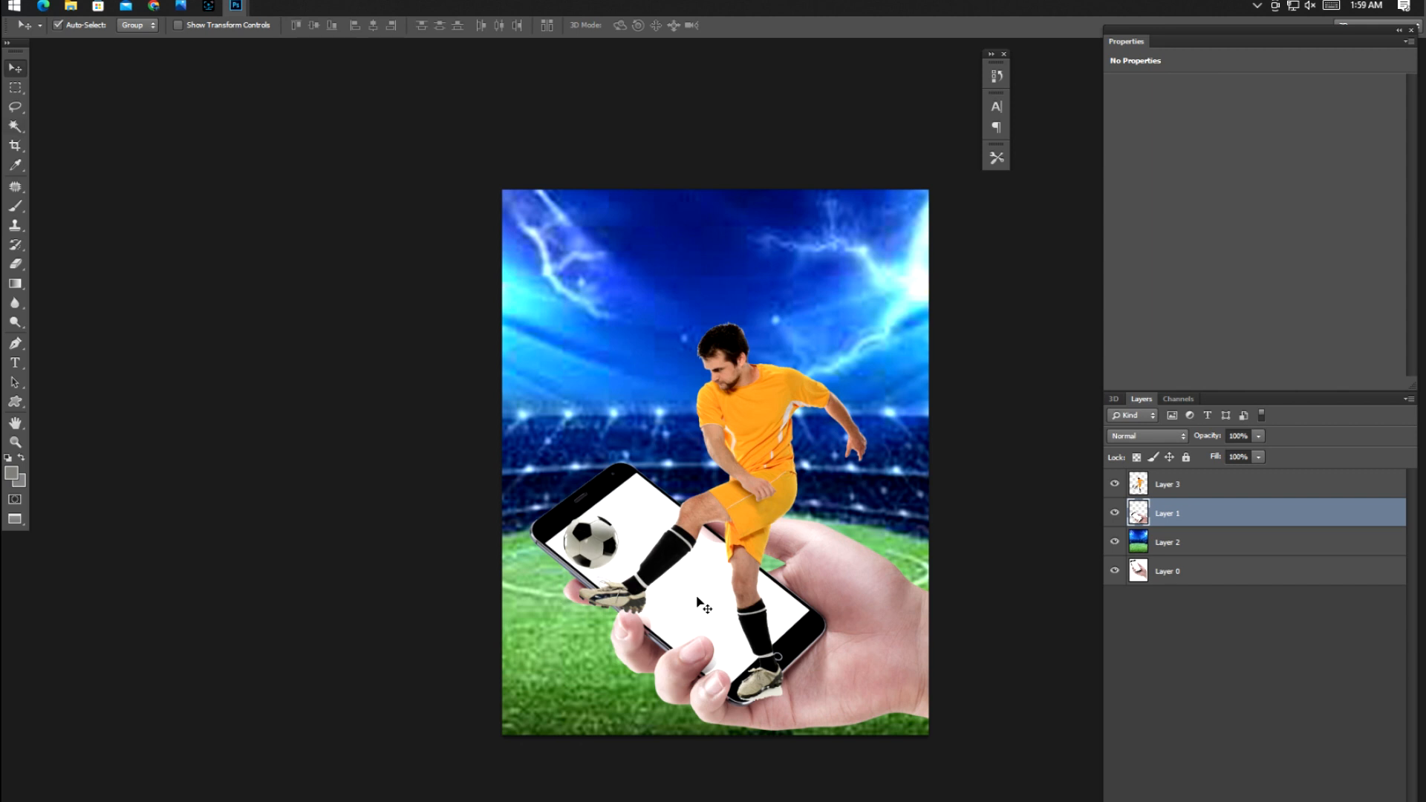
{"action": "key", "text": "w"}
{"action": "left_click", "coordinate": [698, 599]}
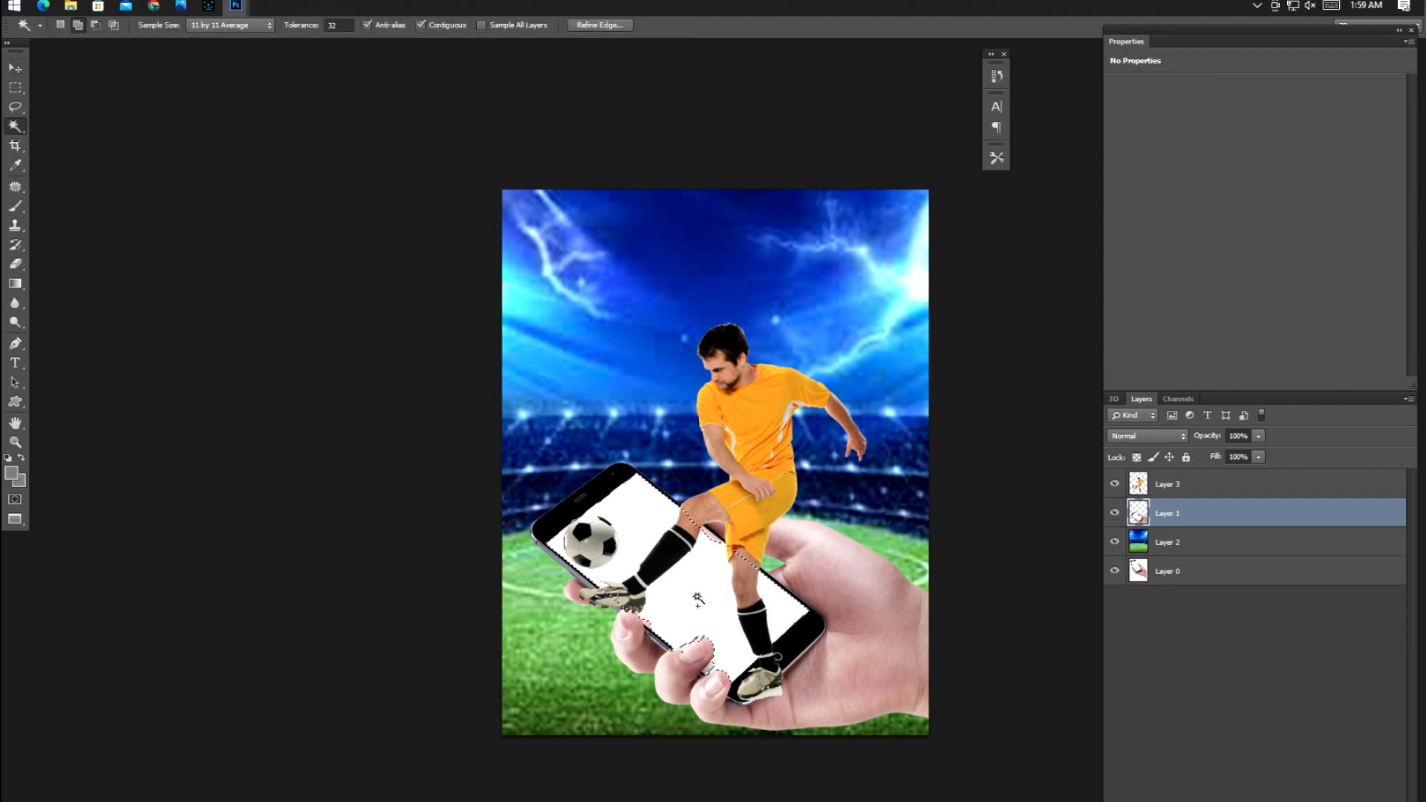
{"action": "key", "text": "ctrl+j"}
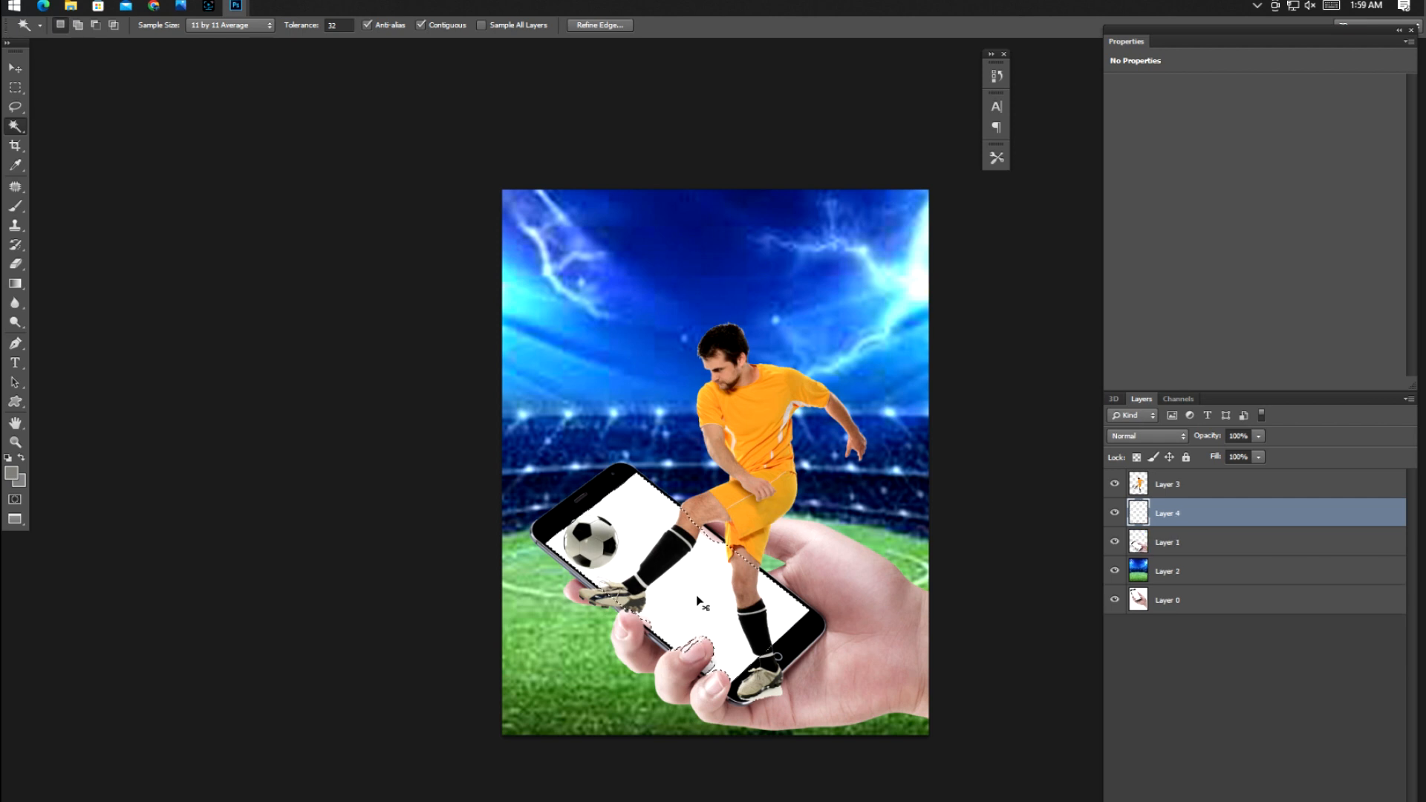
- Duplicate the stadium layer, place the duplicate directly above the phone screen copy, and clip it to that layer
{"action": "left_click", "coordinate": [1143, 573]}
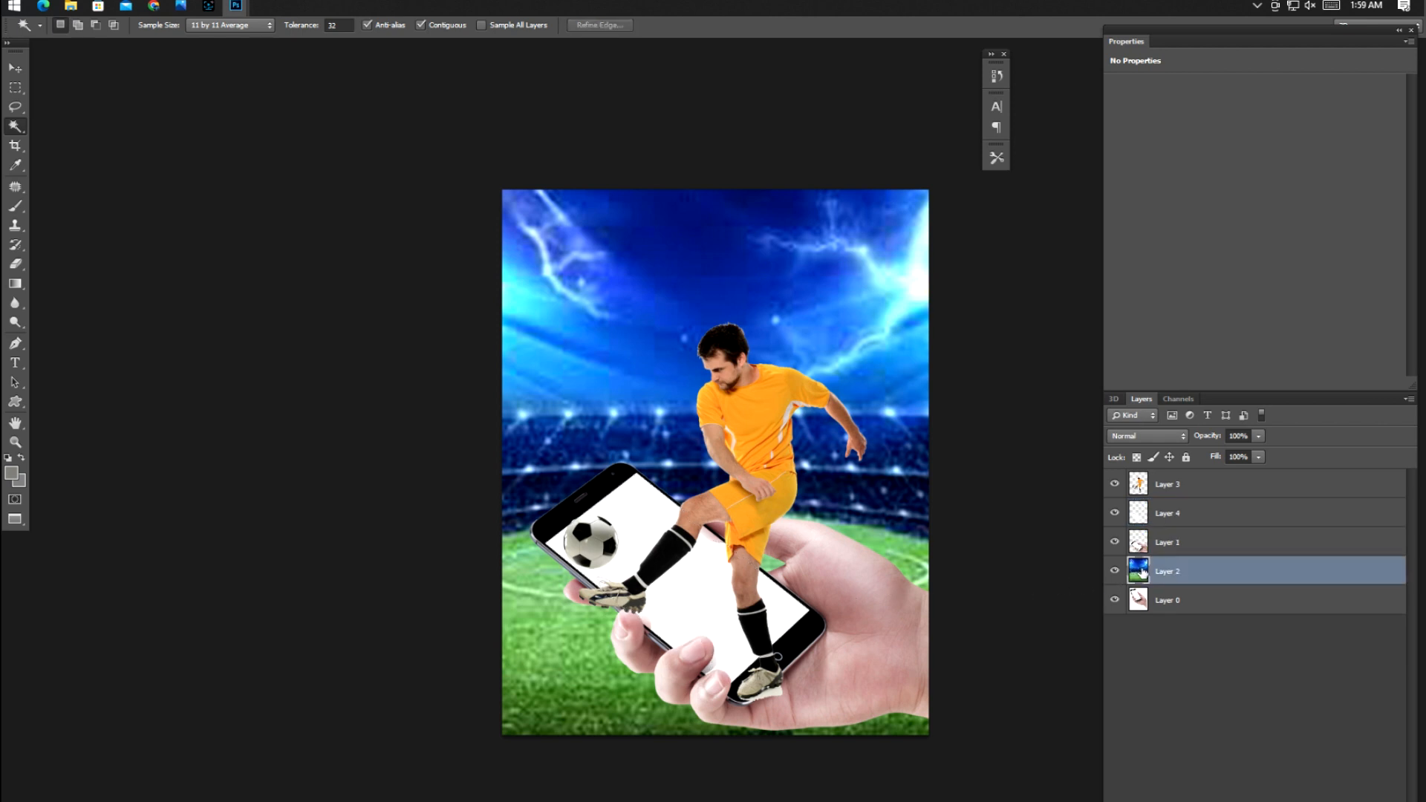
{"action": "key", "text": "ctrl+a"}
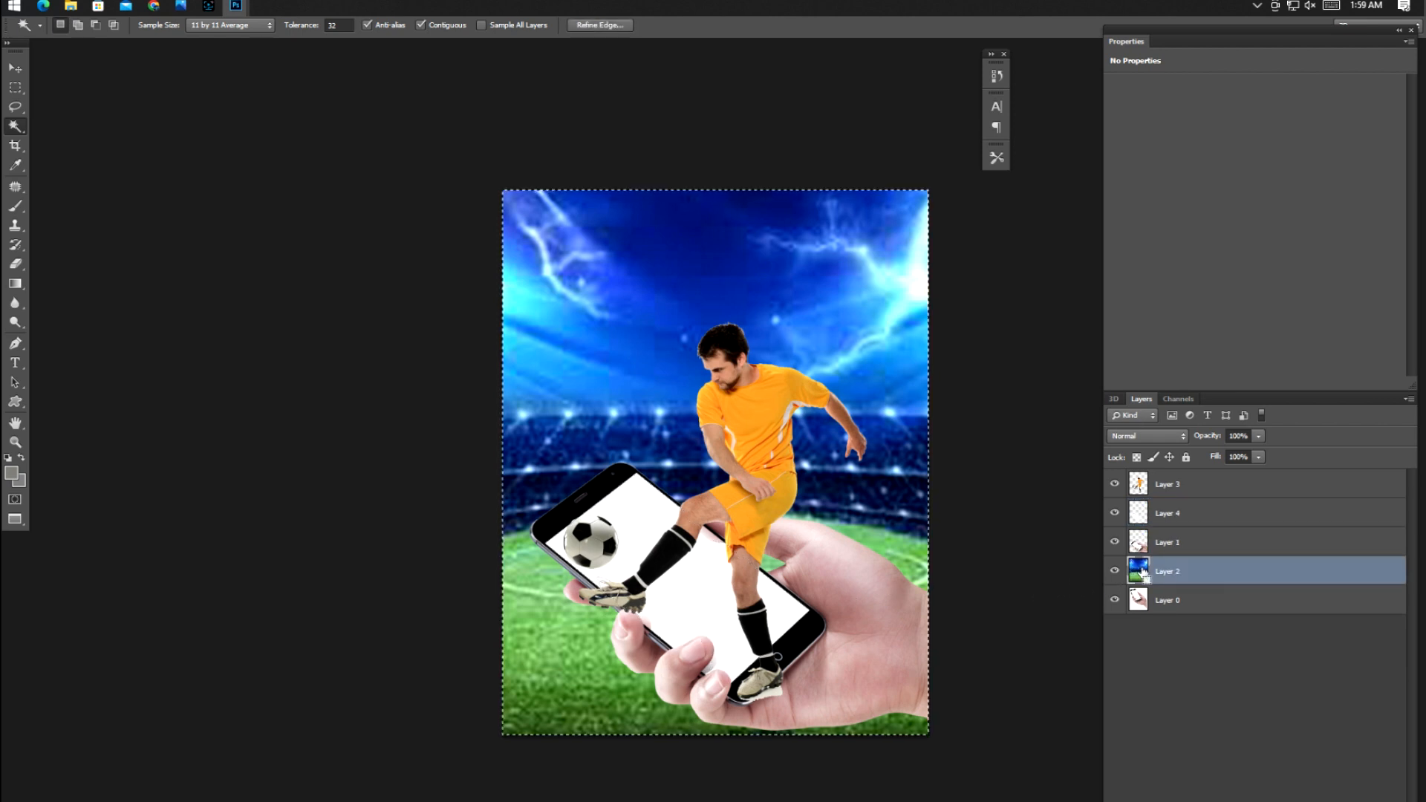
{"action": "key", "text": "ctrl+j"}
{"action": "key", "text": "v"}
{"action": "left_click_drag", "start_coordinate": [1157, 580], "coordinate": [1162, 502]}
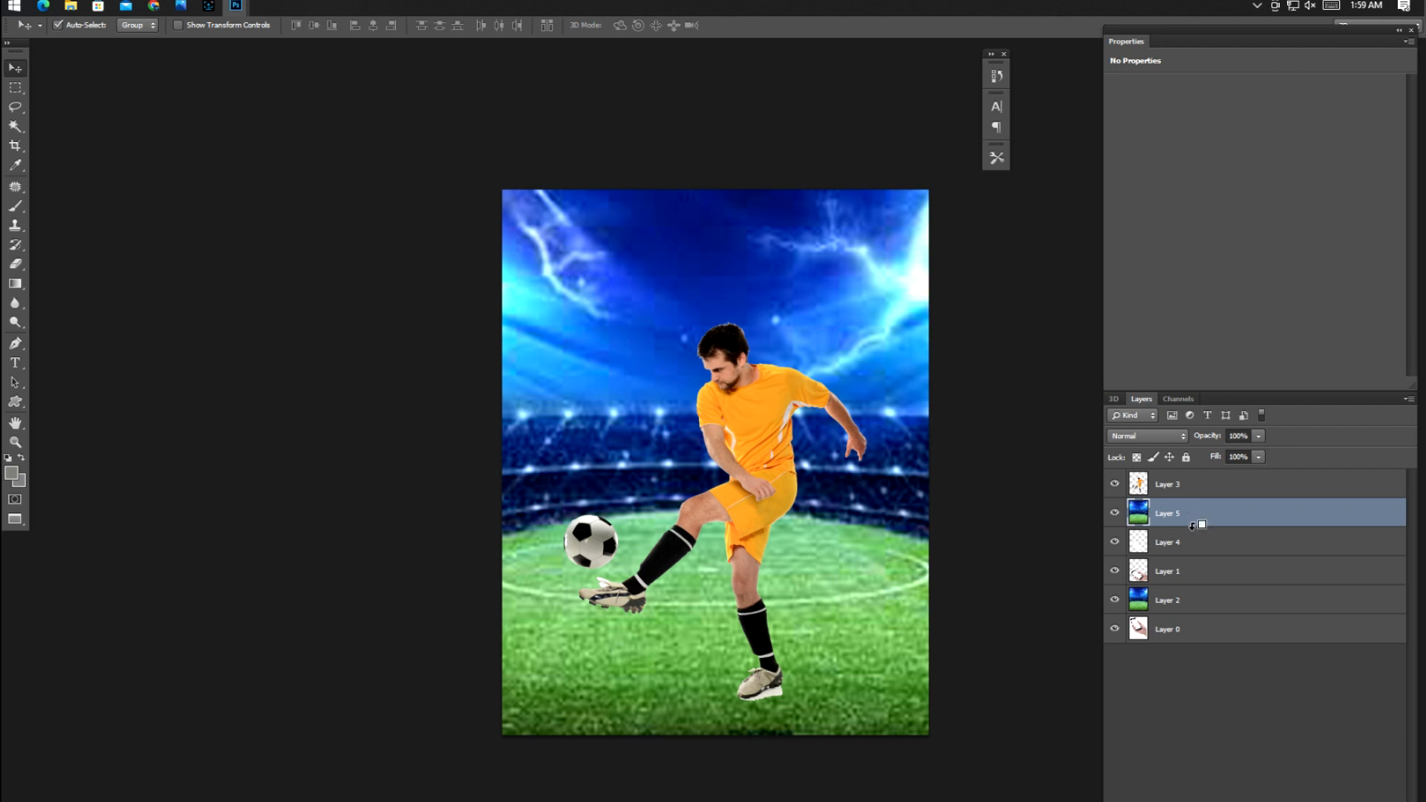
{"action": "left_click", "coordinate": [1193, 526], "text": "alt"}
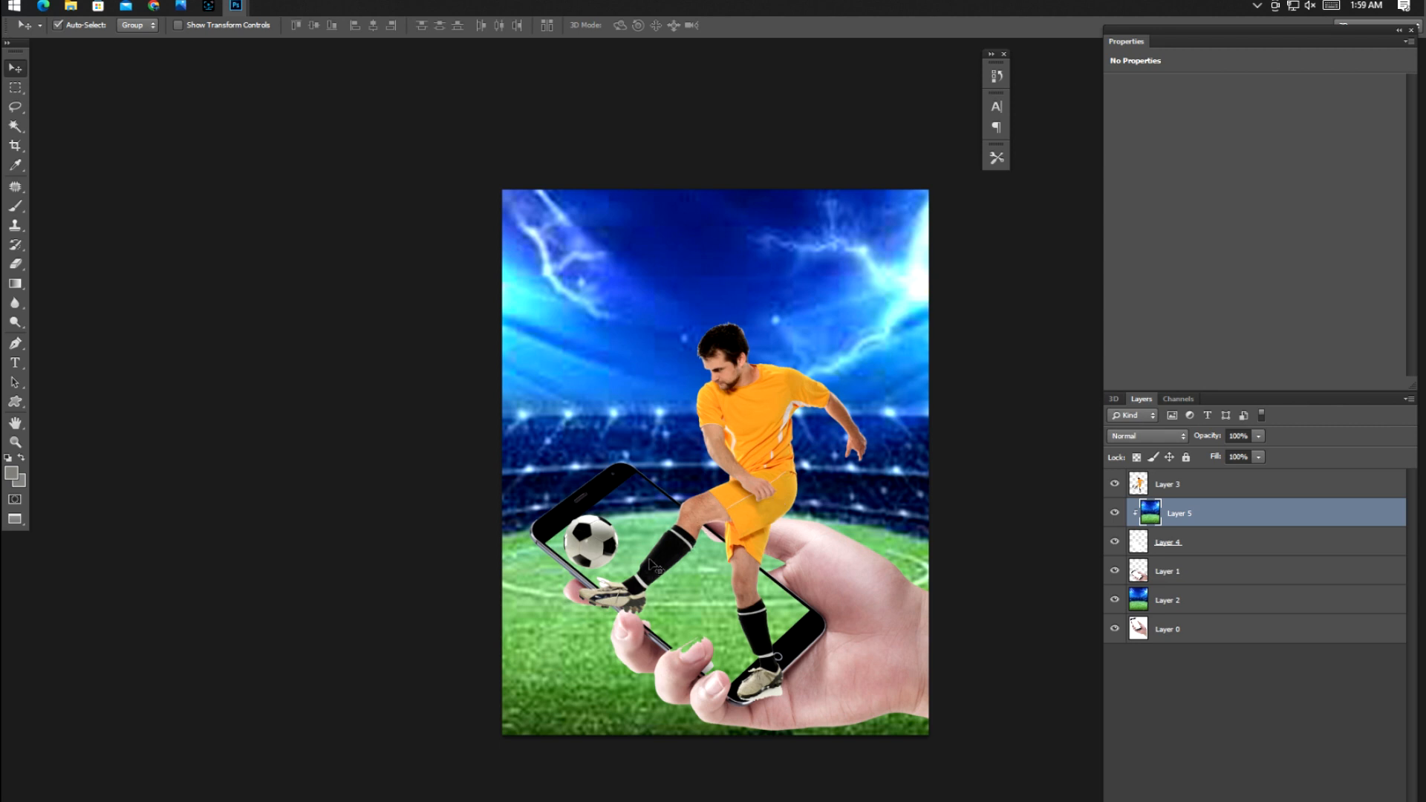
{"action": "scroll", "coordinate": [619, 595], "scroll_direction": "up", "scroll_amount": 5}
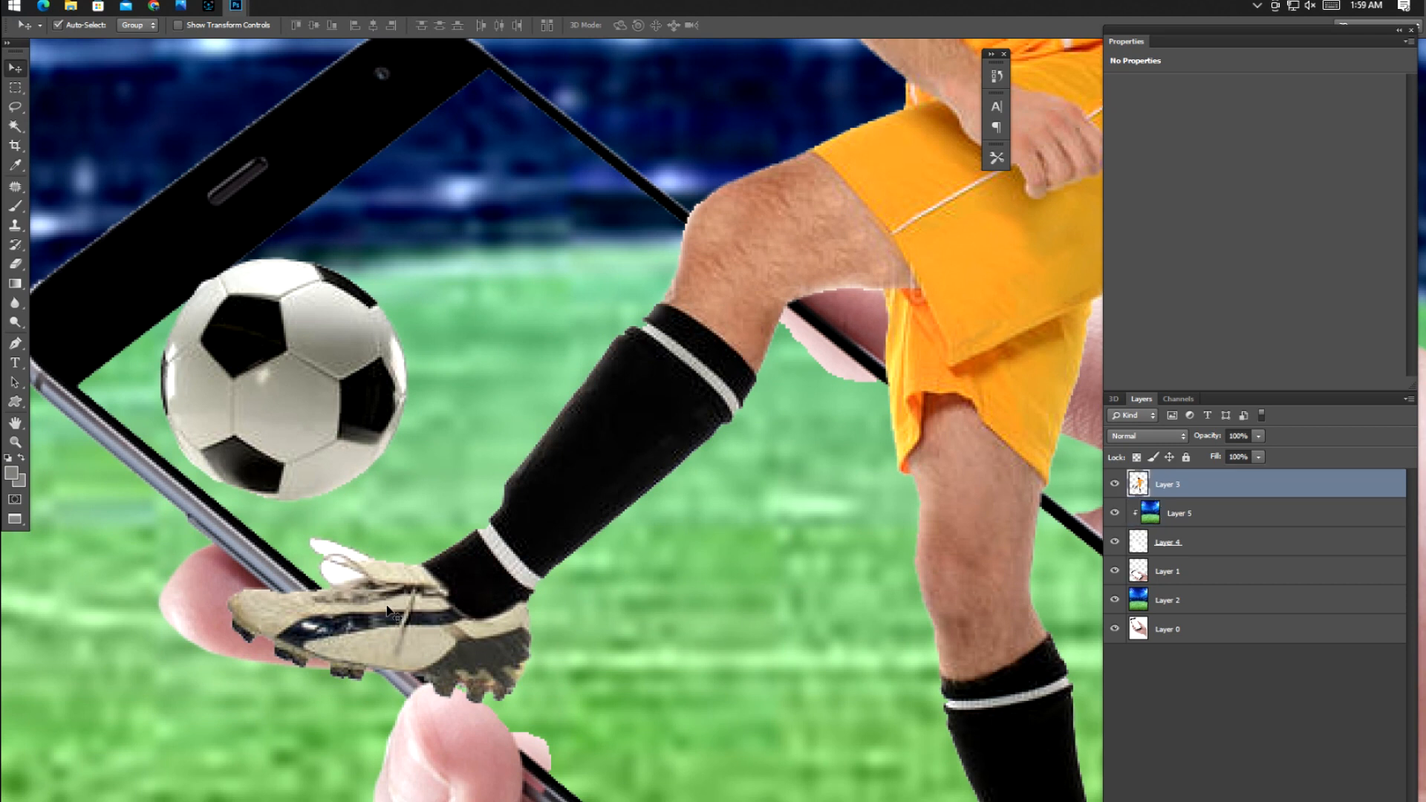
{"action": "left_click_drag", "start_coordinate": [387, 612], "coordinate": [460, 619]}
{"action": "key", "text": "ctrl+z"}
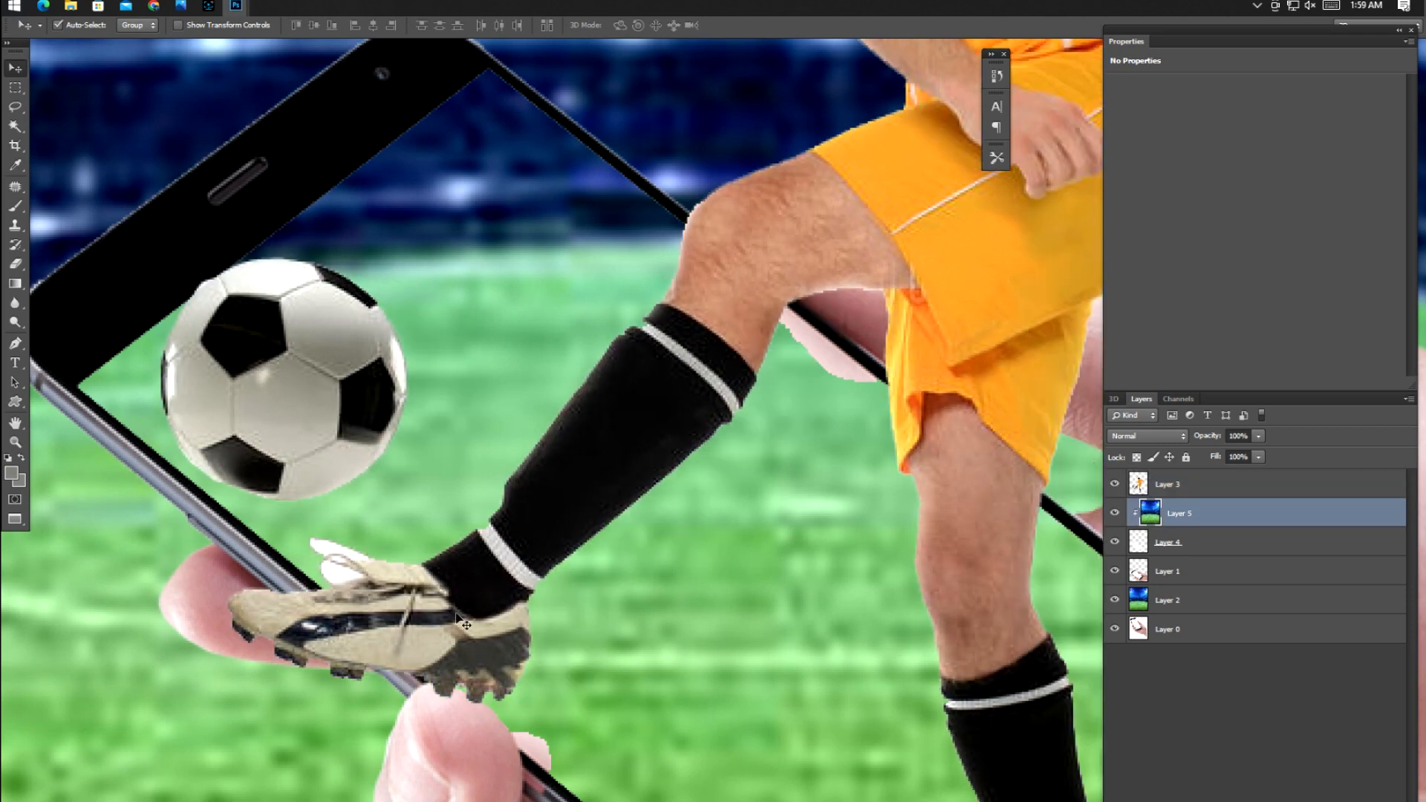
- Return to the soccer player source image and examine the selection outline around the raised boot and its laces
{"action": "key", "text": "f"}
{"action": "left_click", "coordinate": [710, 601]}
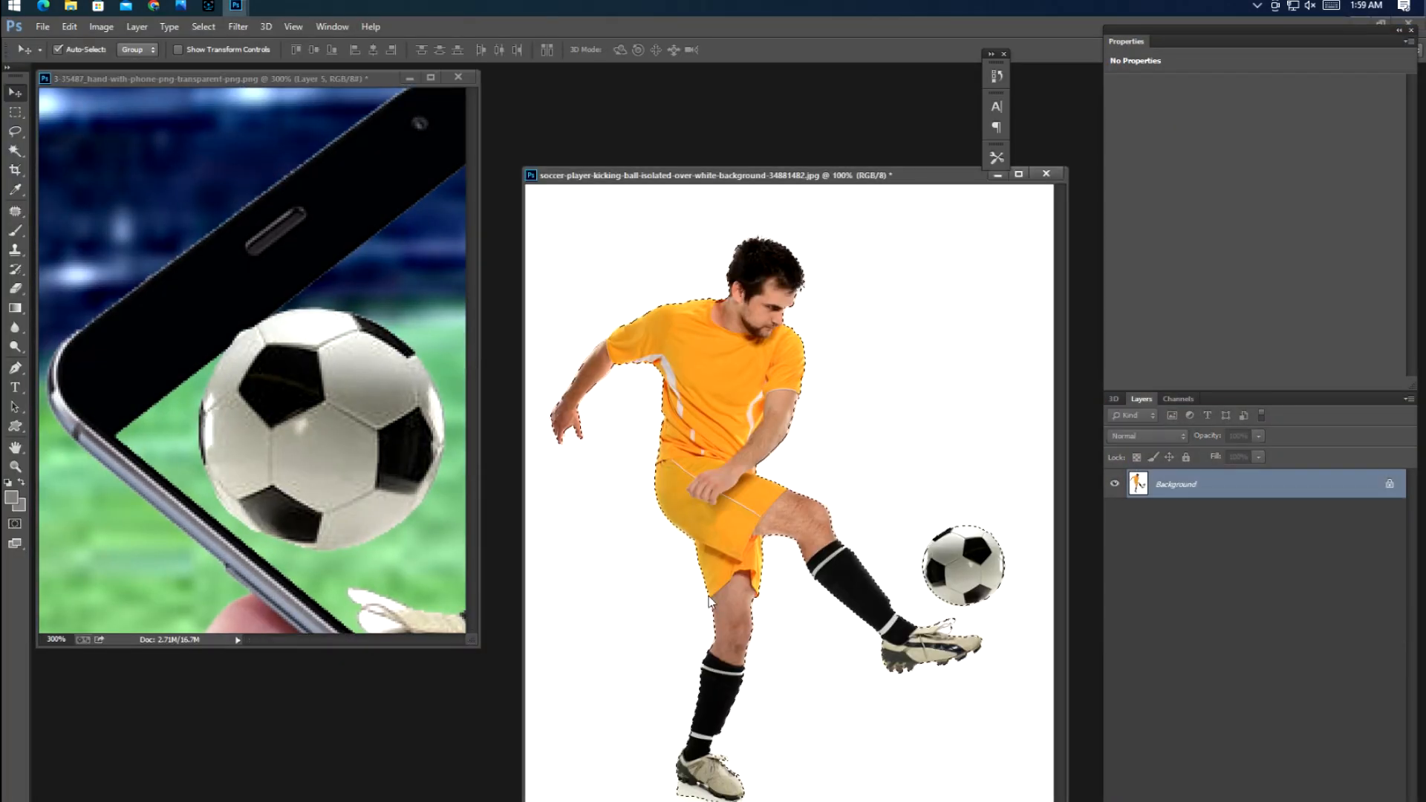
{"action": "key", "text": "f"}
{"action": "key", "text": "z"}
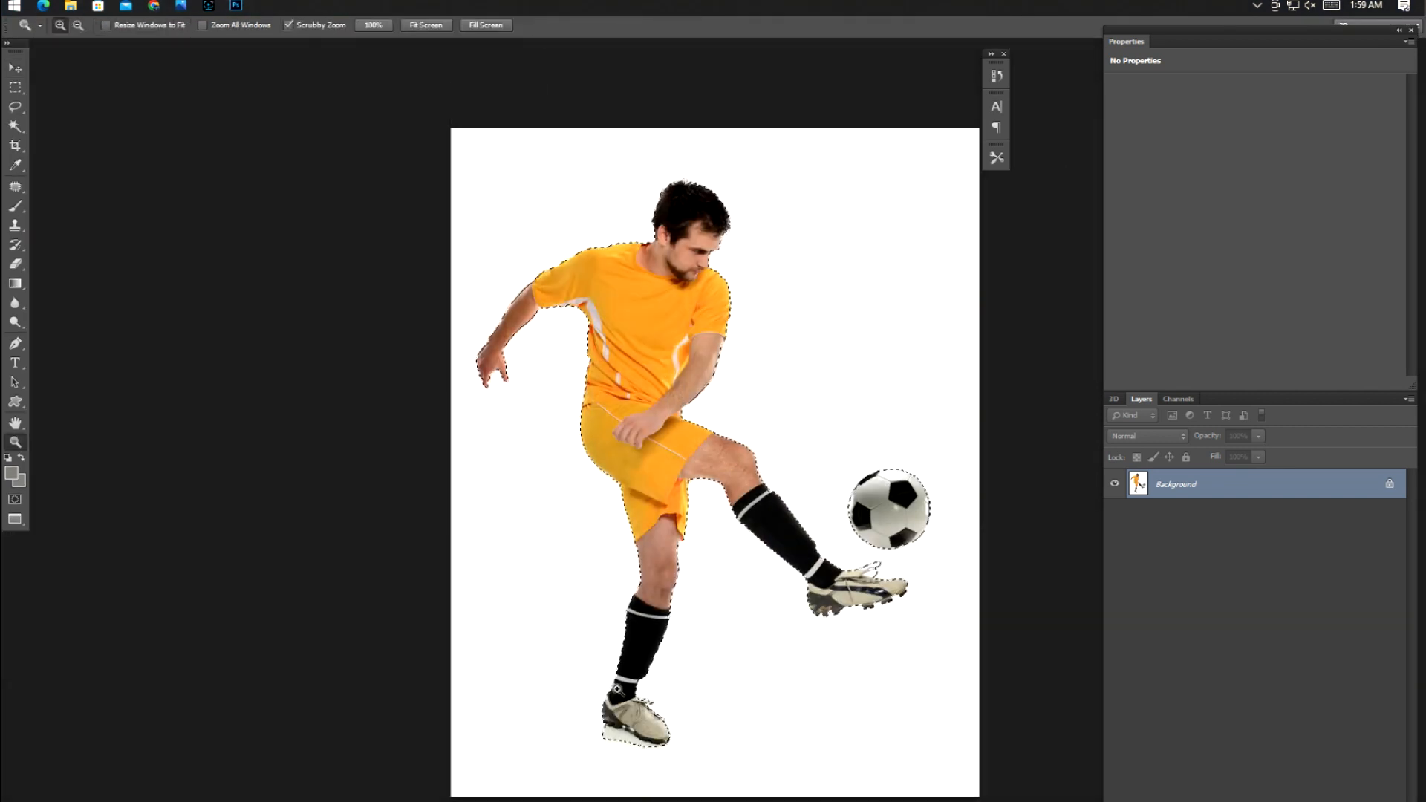
{"action": "left_click_drag", "start_coordinate": [854, 611], "coordinate": [722, 603]}
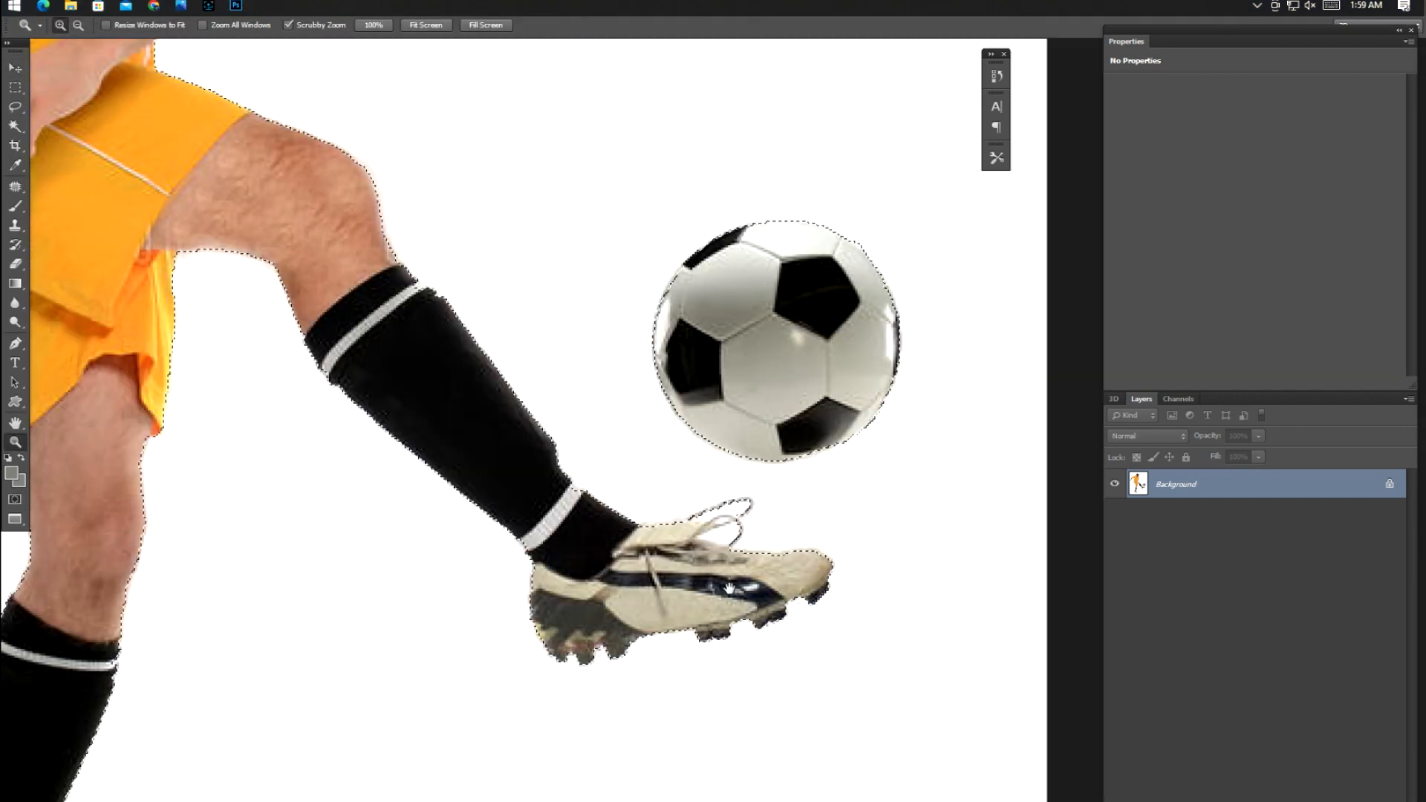
{"action": "left_click", "coordinate": [715, 583]}
{"action": "left_click", "coordinate": [716, 583]}
{"action": "left_click", "coordinate": [717, 583]}
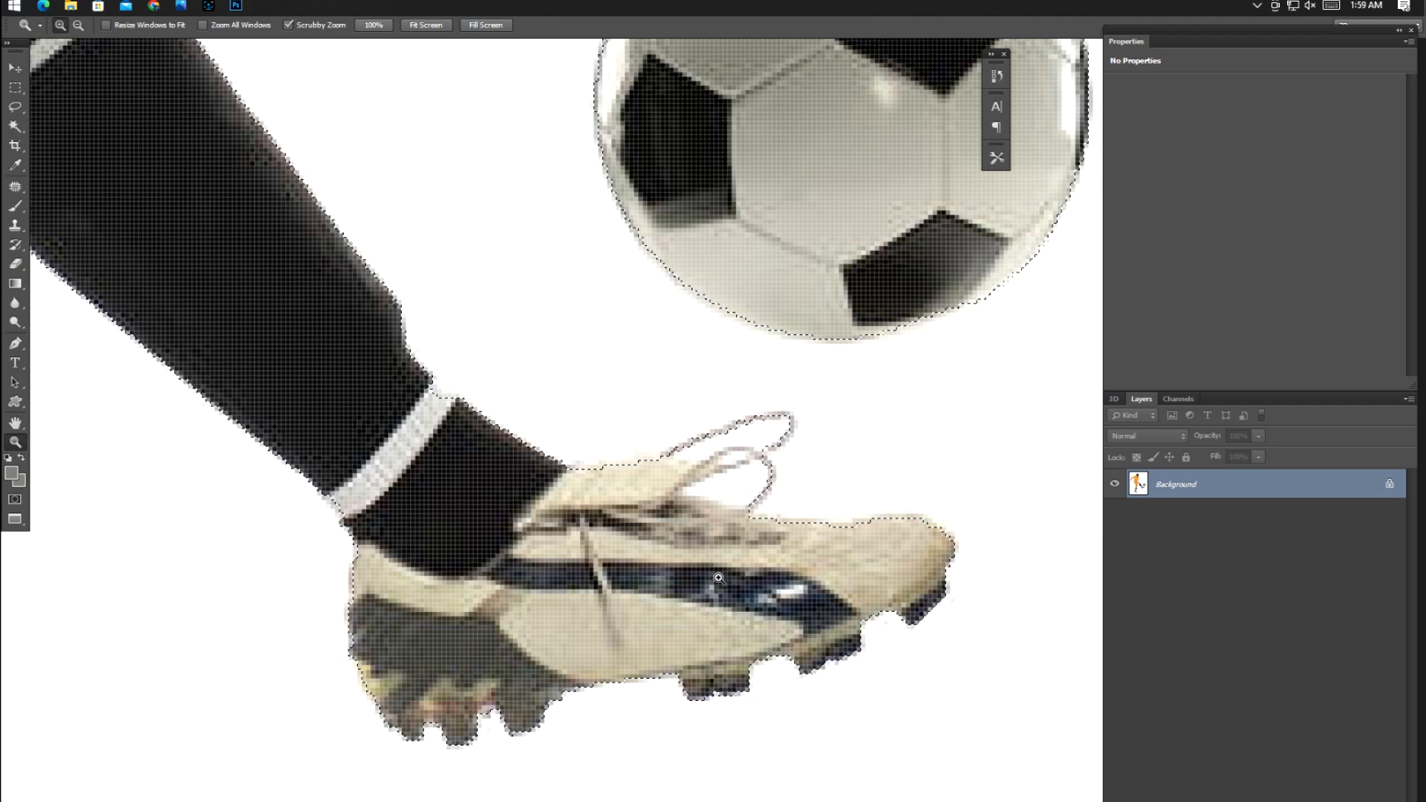
{"action": "key", "text": "ctrl+0"}
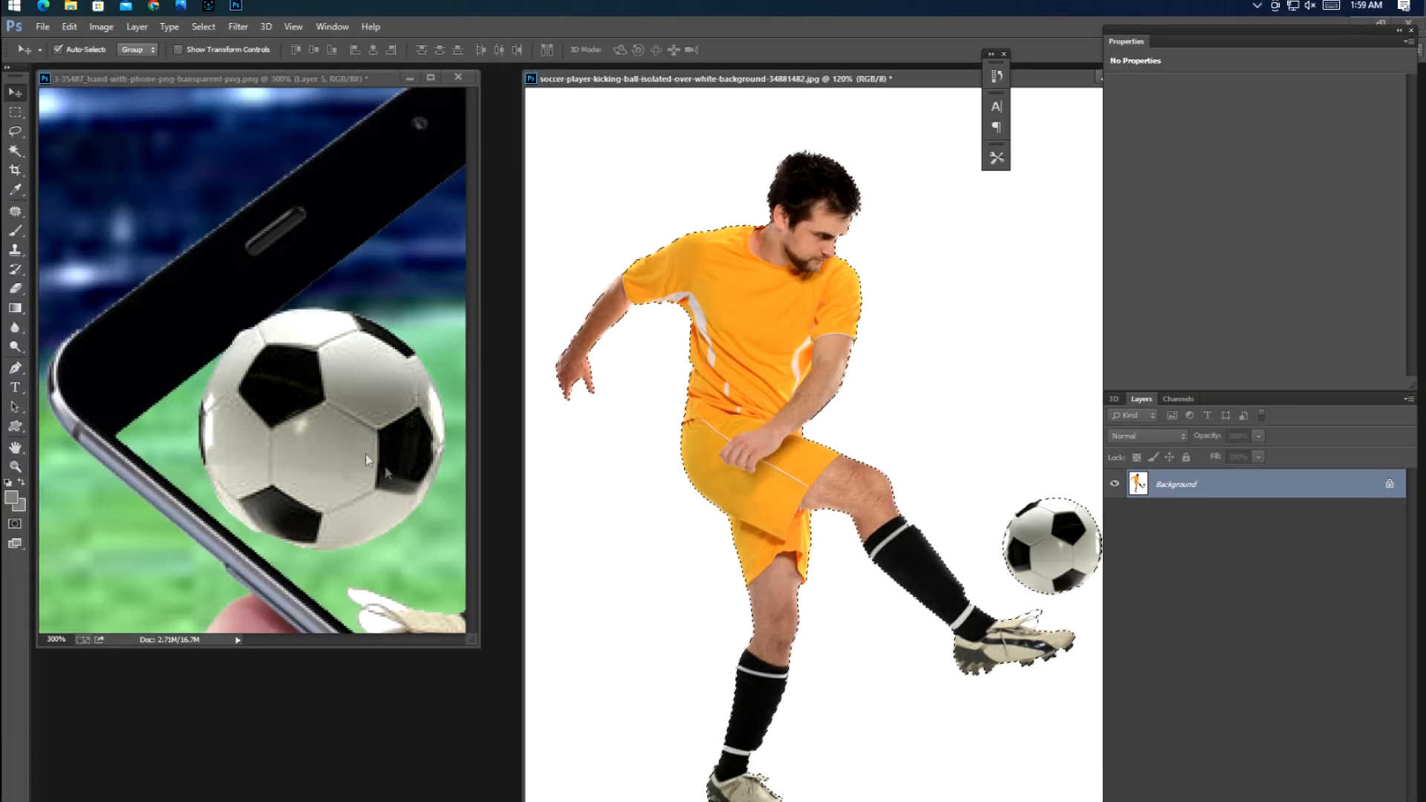
- Bring the selected player and ball into the composite as a horizontally flipped layer and move it up and right, clear of the phone
{"action": "left_click", "coordinate": [361, 448]}
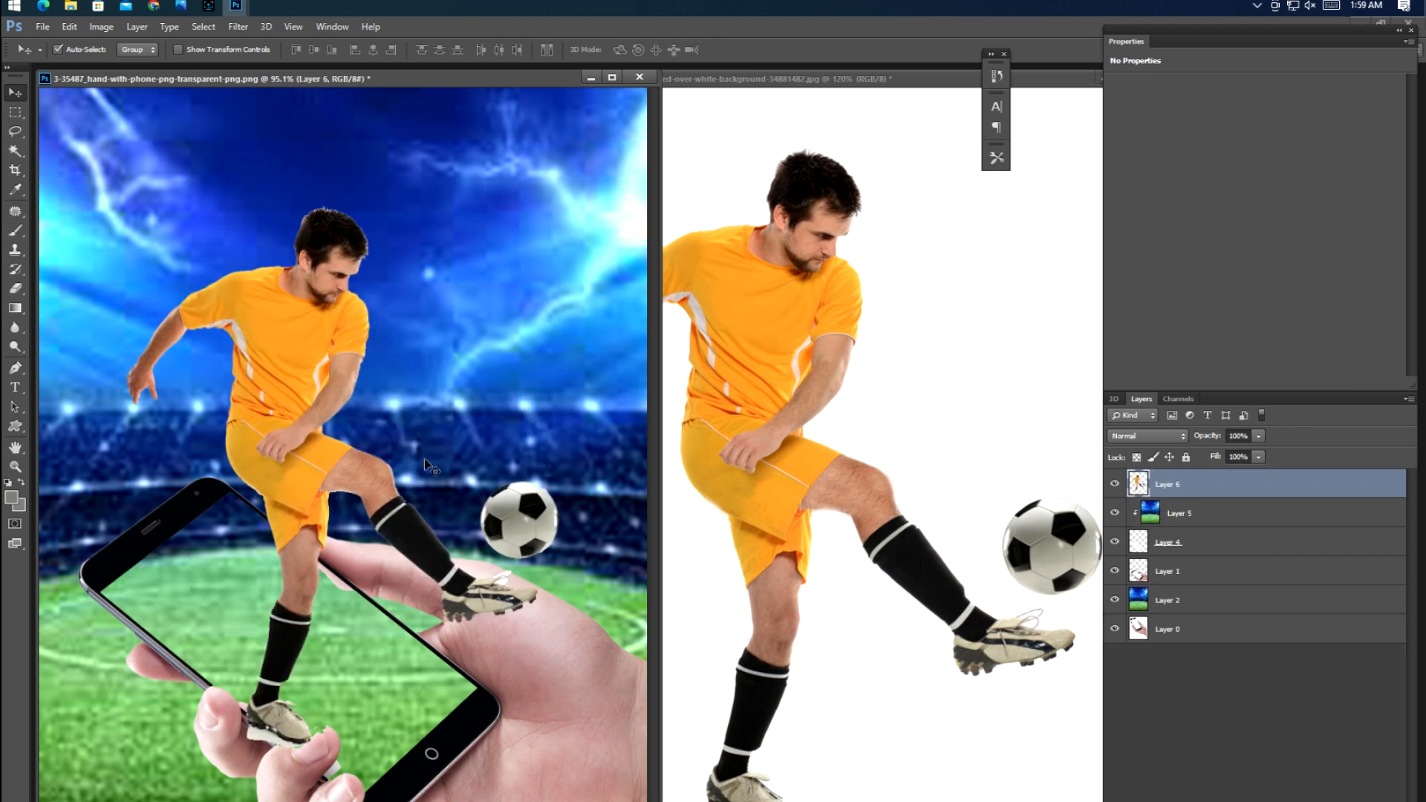
{"action": "key", "text": "ctrl+t"}
{"action": "right_click", "coordinate": [423, 471]}
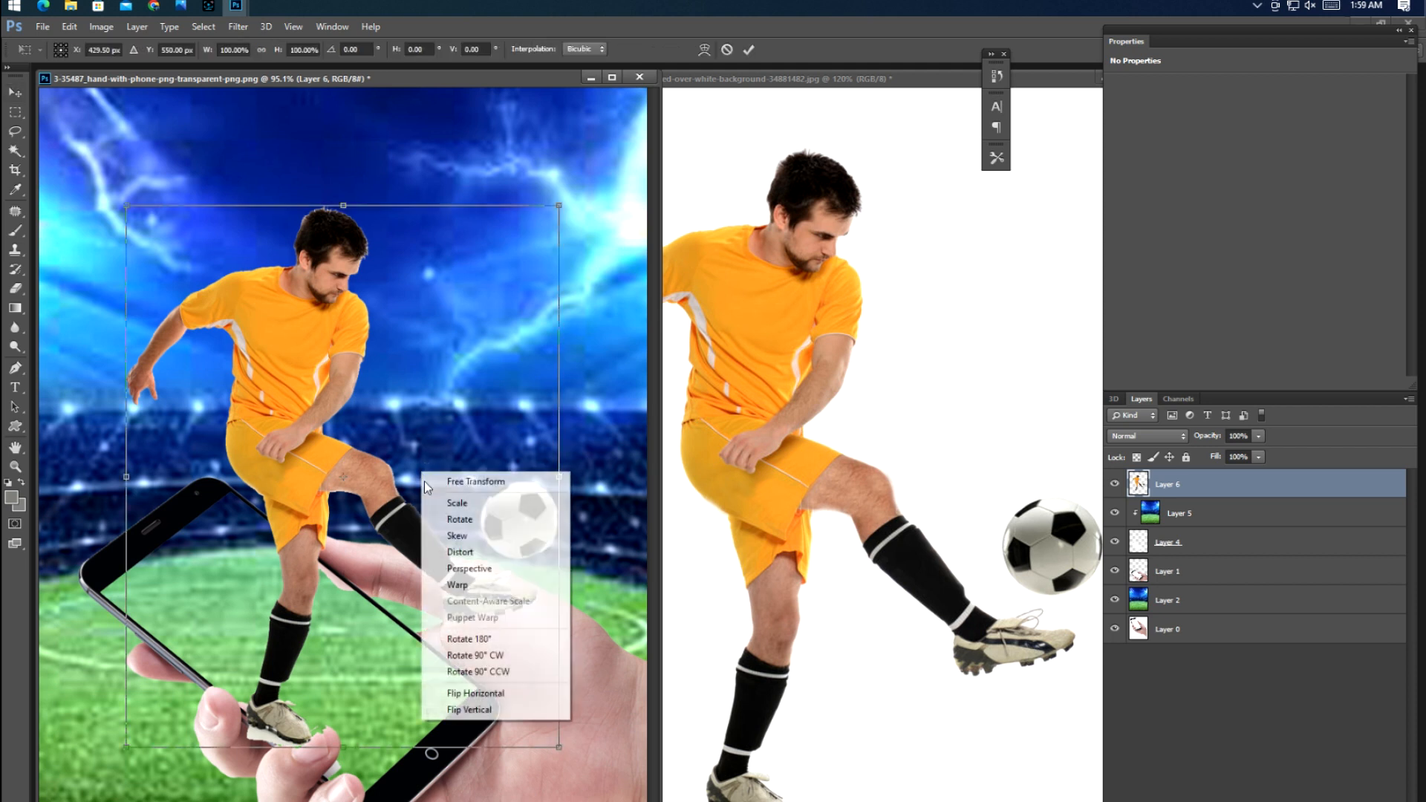
{"action": "left_click", "coordinate": [476, 691]}
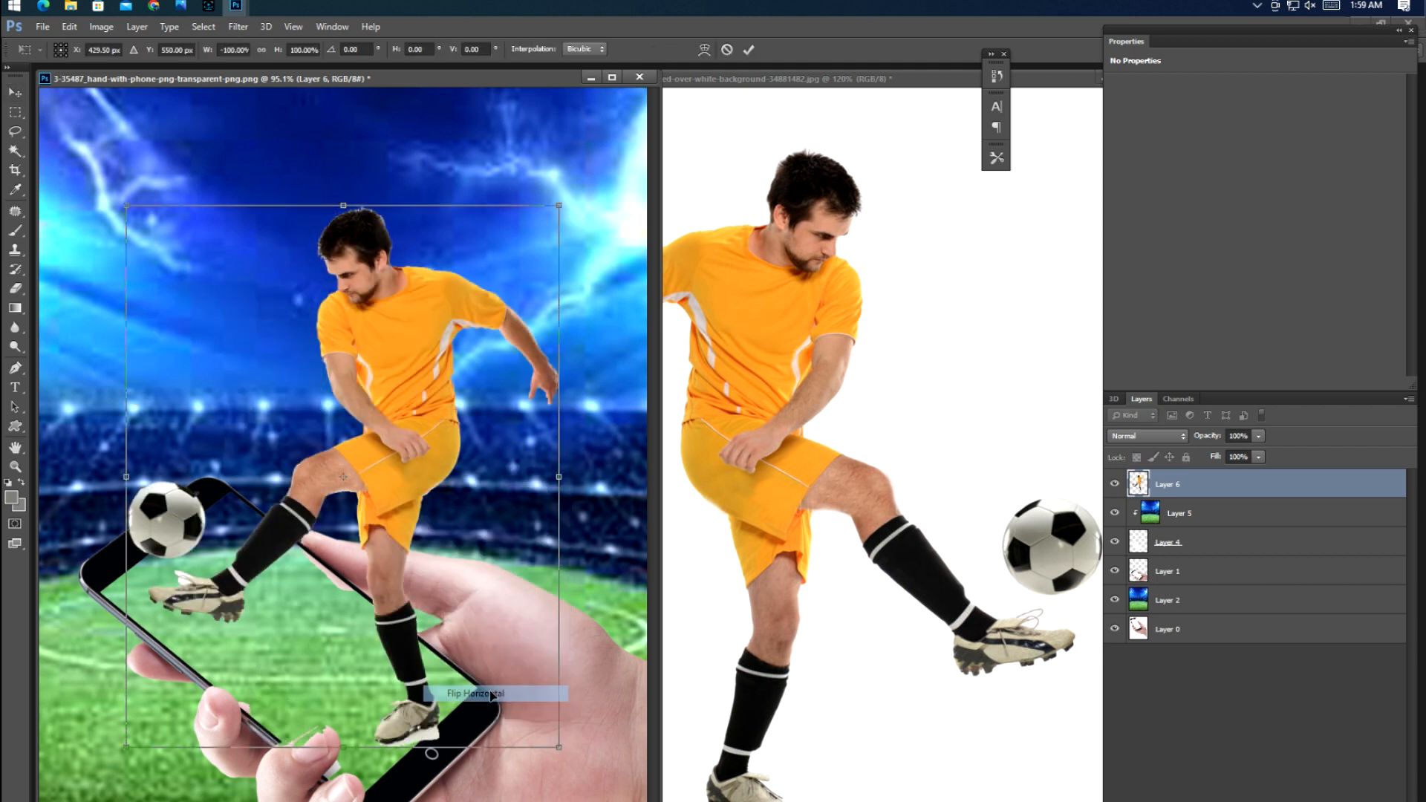
{"action": "key", "text": "Return"}
{"action": "left_click_drag", "start_coordinate": [394, 583], "coordinate": [468, 457]}
- Return to the player source image and try to refine the selection outline around the raised boot with the Lasso
{"action": "left_click", "coordinate": [865, 565]}
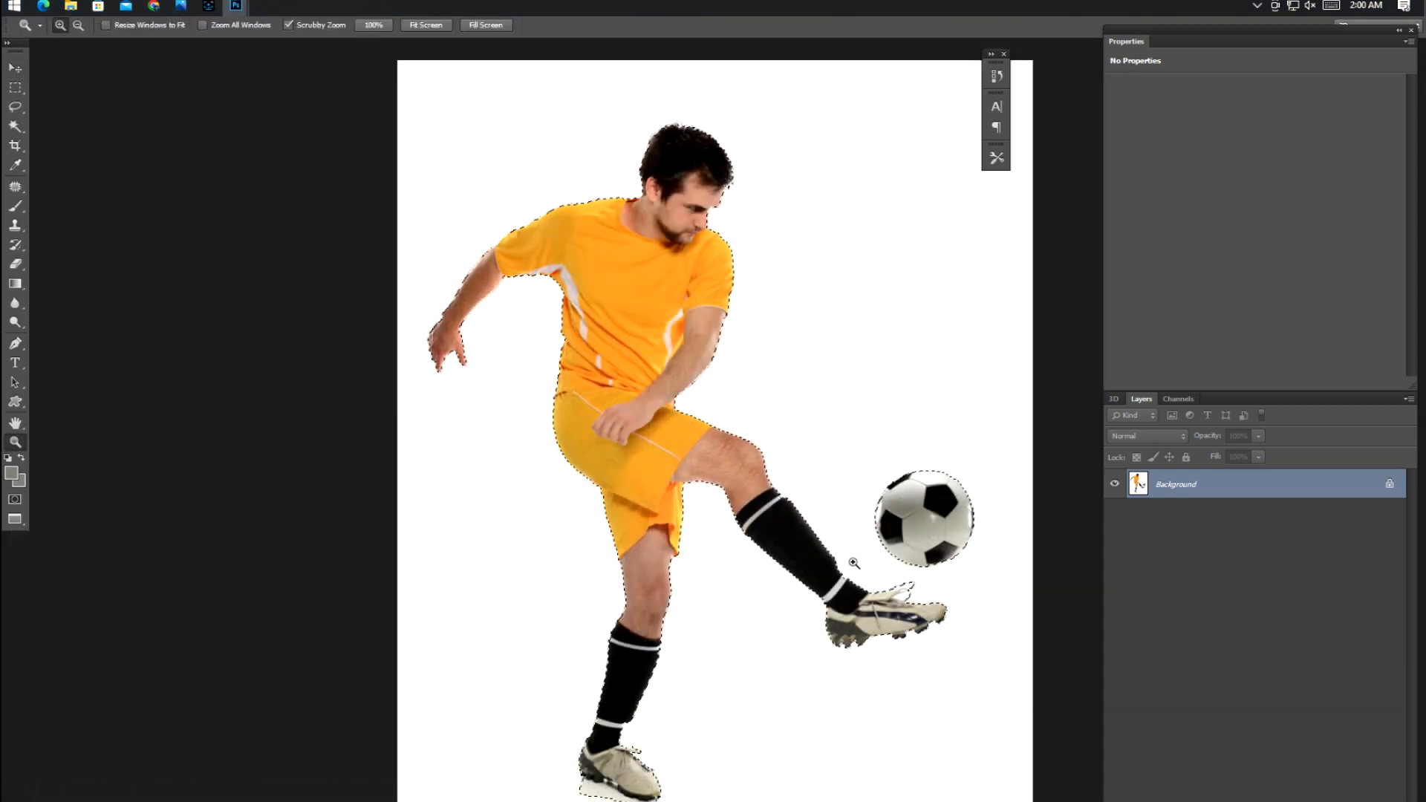
{"action": "left_click_drag", "start_coordinate": [854, 563], "coordinate": [417, 474]}
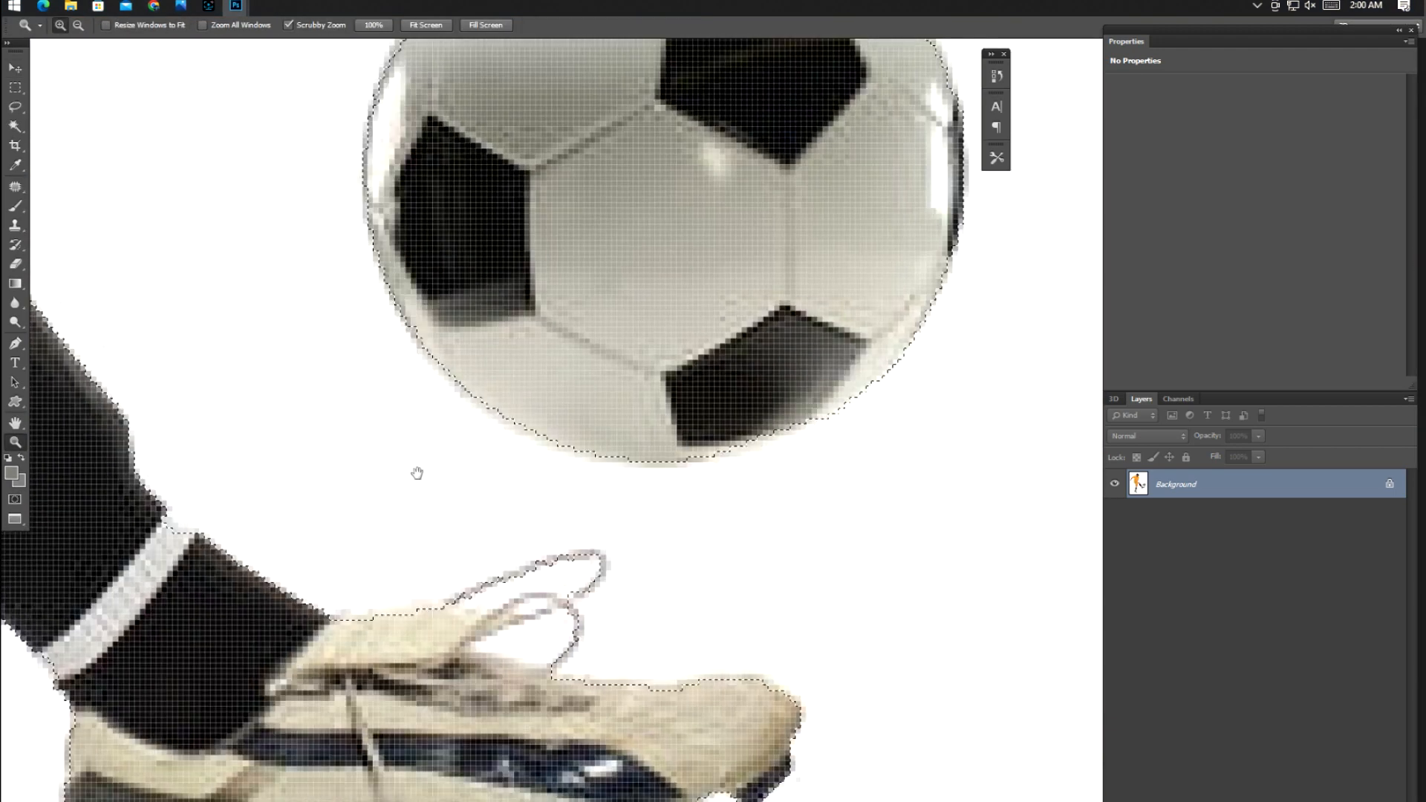
{"action": "key", "text": "l"}
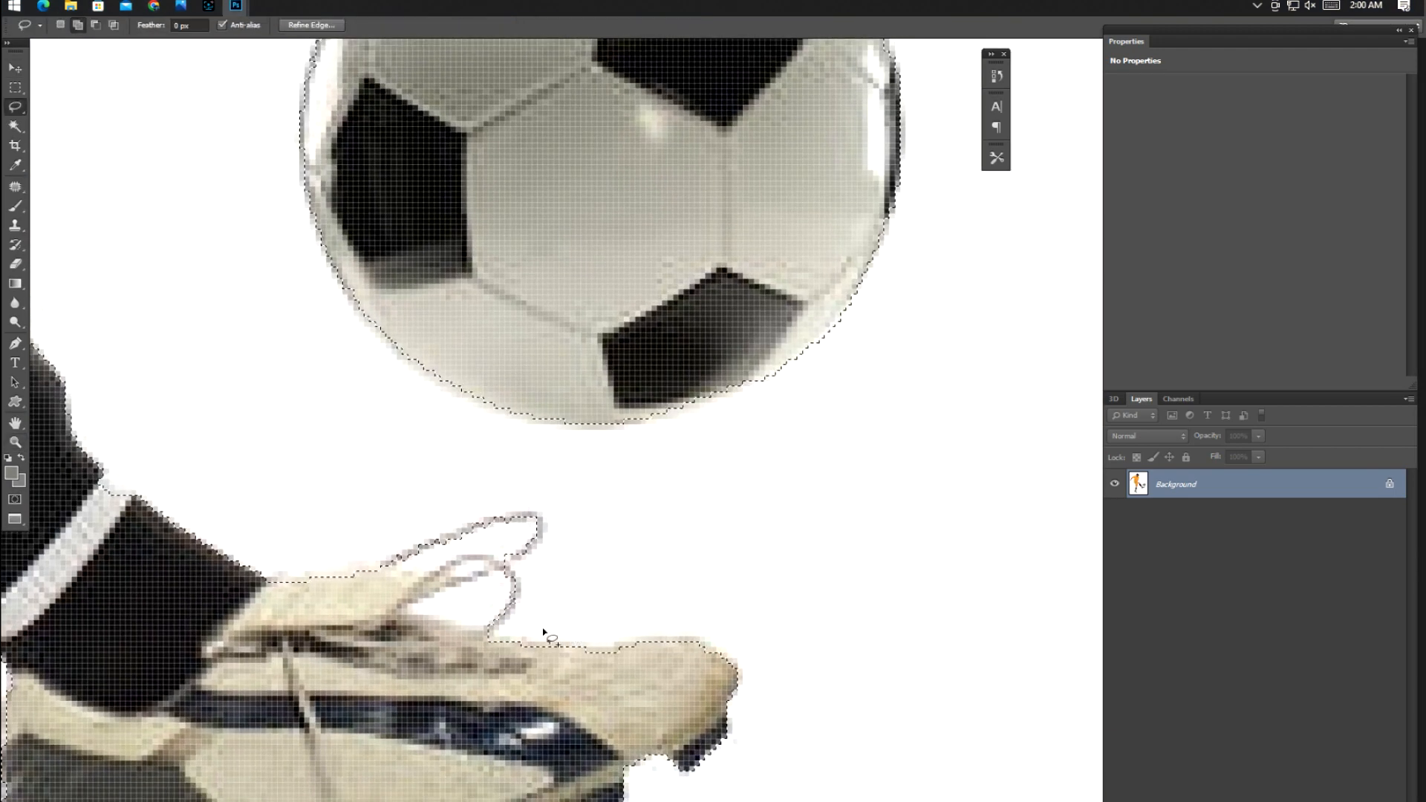
{"action": "left_click_drag", "start_coordinate": [730, 652], "coordinate": [751, 689]}
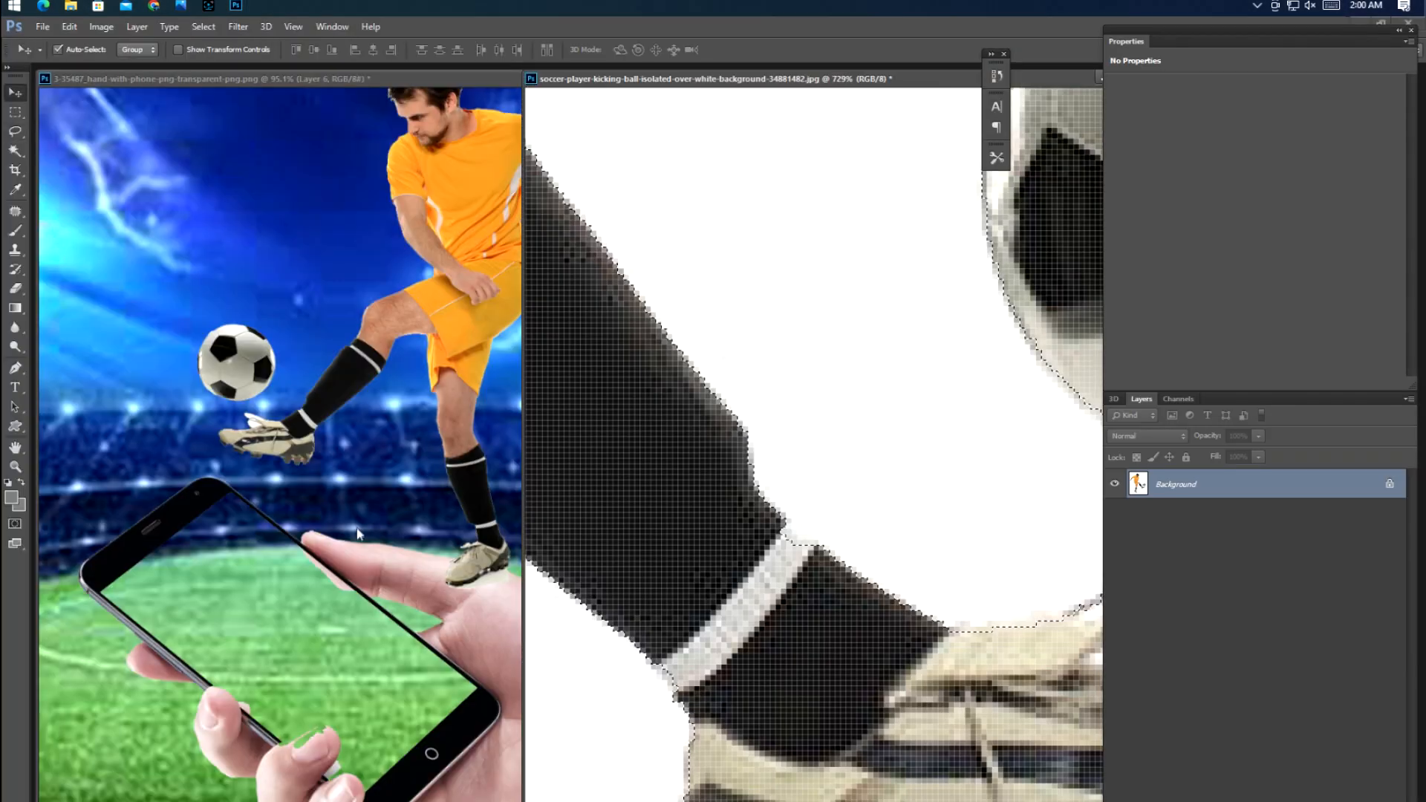
- Go back to the composite and delete the leftover white patches inside and above the raised boot's lace loop with Lasso selections
{"action": "left_click", "coordinate": [357, 527]}
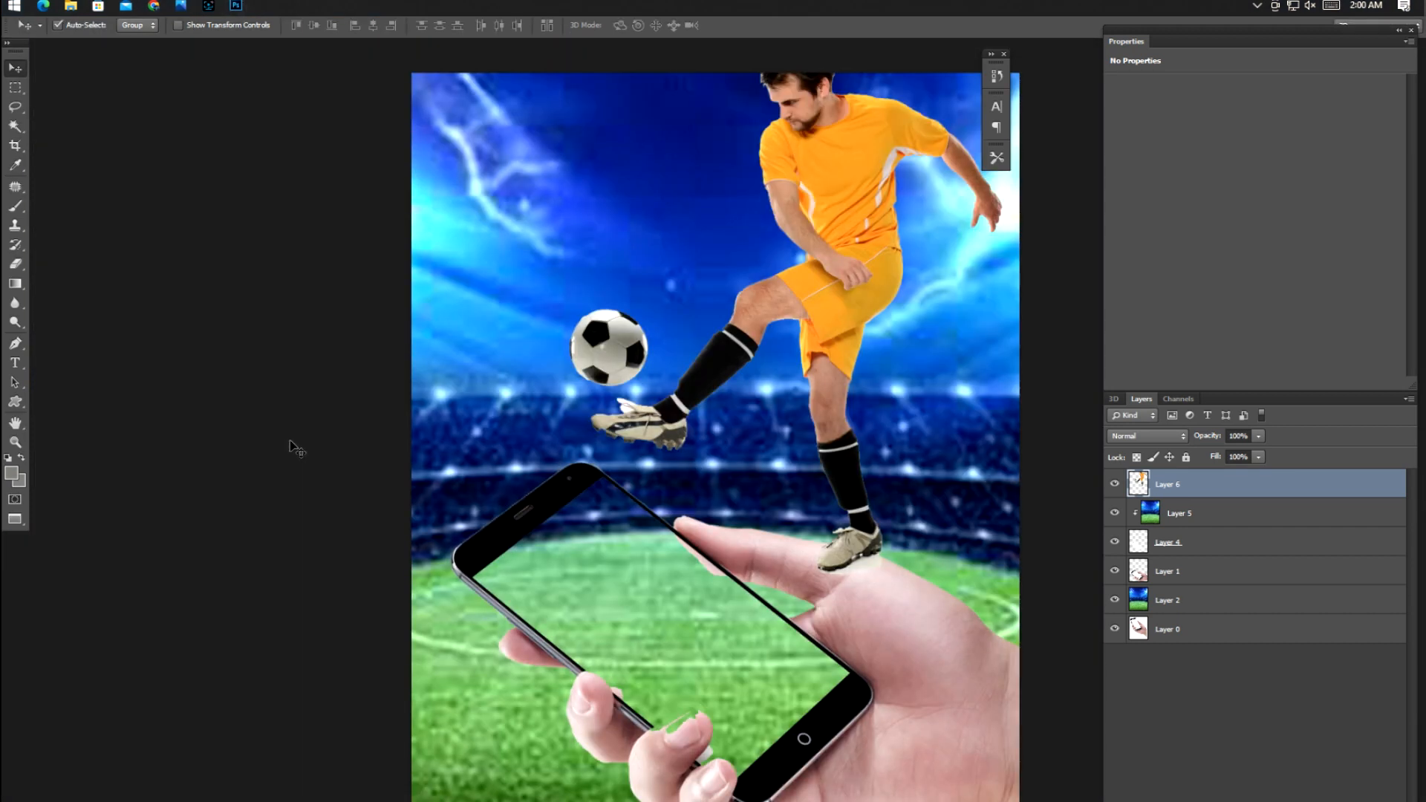
{"action": "key", "text": "z"}
{"action": "left_click", "coordinate": [589, 399]}
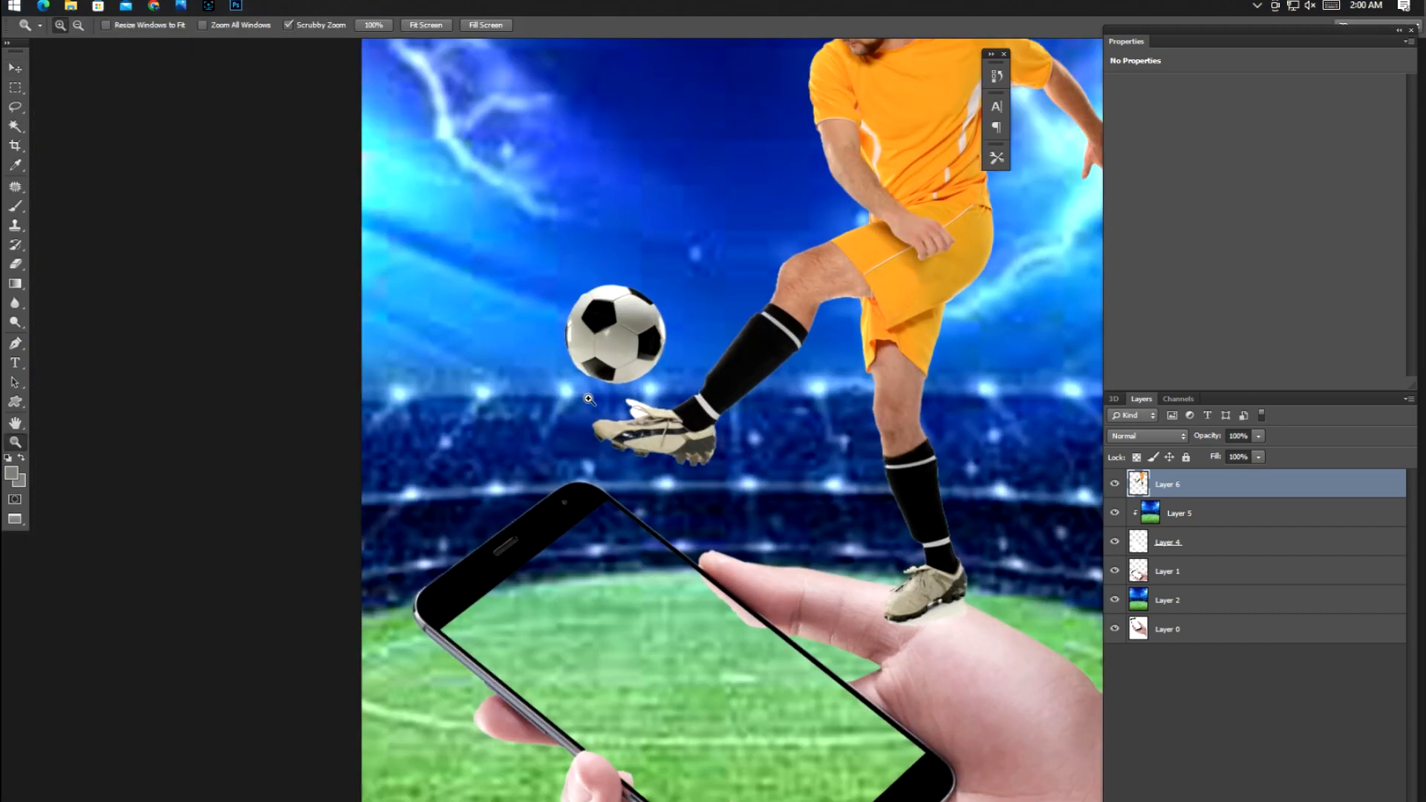
{"action": "left_click", "coordinate": [589, 399]}
{"action": "left_click", "coordinate": [589, 400]}
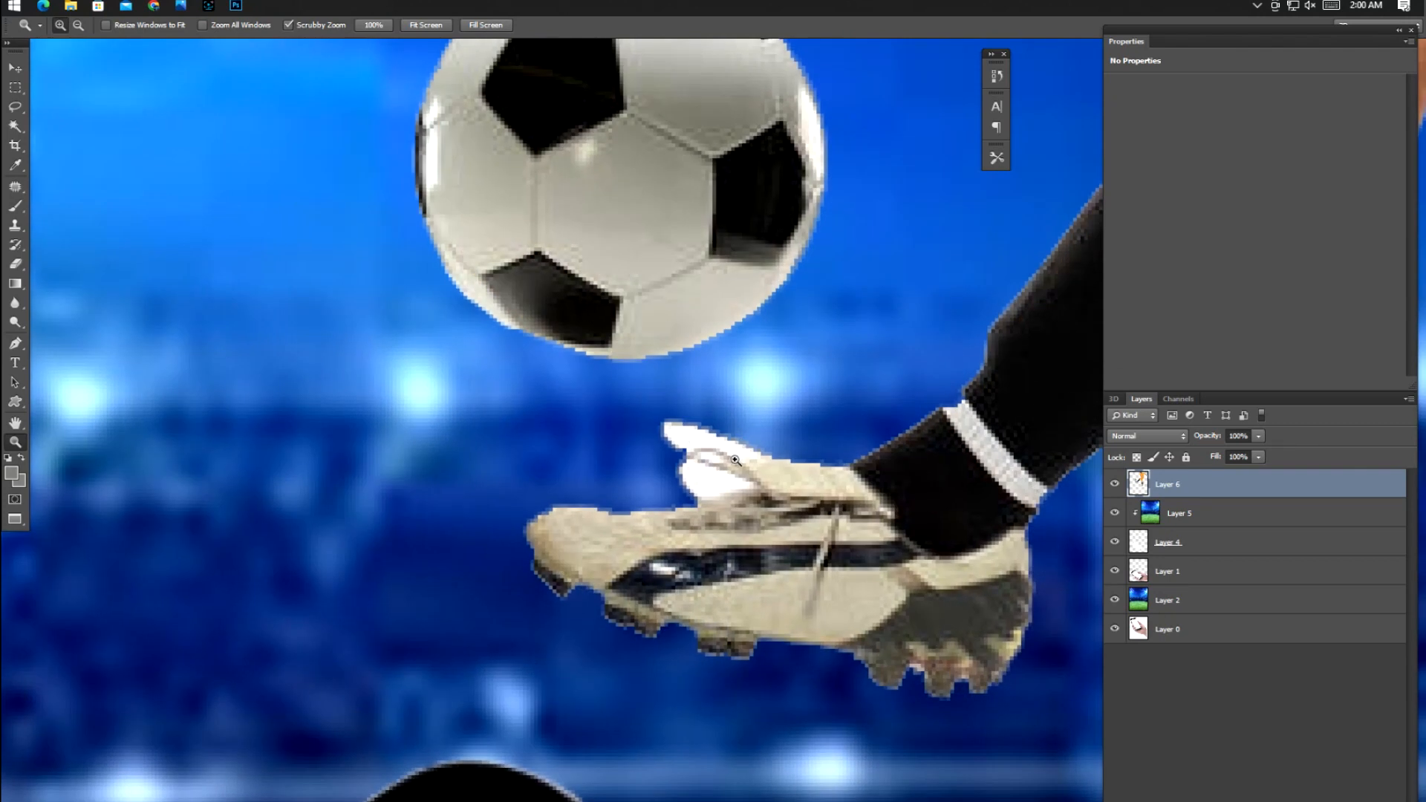
{"action": "key", "text": "l"}
{"action": "key", "text": "w"}
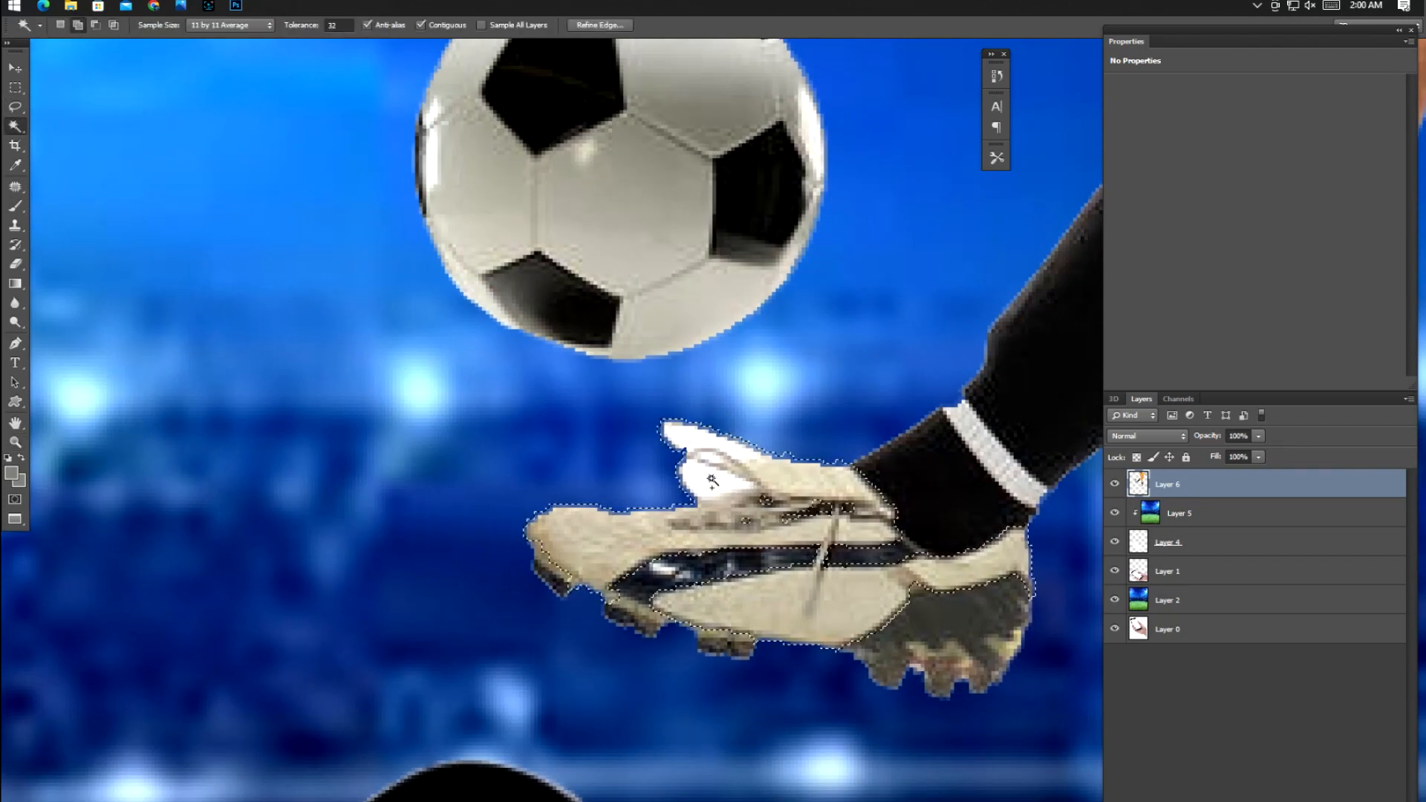
{"action": "key", "text": "l"}
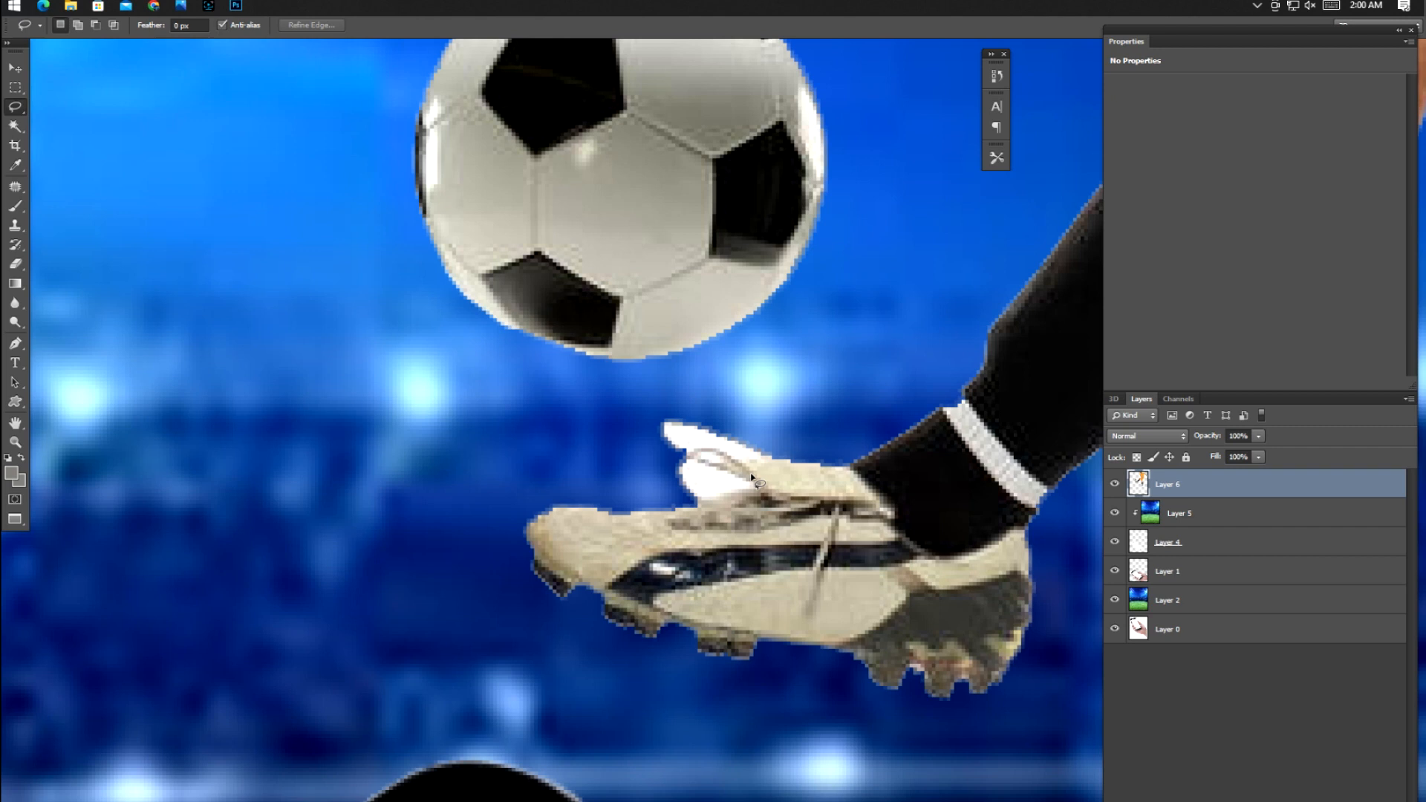
{"action": "left_click_drag", "start_coordinate": [719, 472], "coordinate": [725, 476]}
{"action": "key", "text": "Delete"}
{"action": "key", "text": "ctrl+d"}
{"action": "mouse_move", "coordinate": [742, 499]}
{"action": "left_mouse_down"}
{"action": "mouse_move", "coordinate": [724, 461]}
{"action": "mouse_move", "coordinate": [749, 459]}
{"action": "mouse_move", "coordinate": [659, 423]}
{"action": "mouse_move", "coordinate": [752, 439]}
{"action": "mouse_move", "coordinate": [776, 460]}
{"action": "mouse_move", "coordinate": [742, 466]}
{"action": "left_mouse_up"}
{"action": "key", "text": "ctrl+d"}
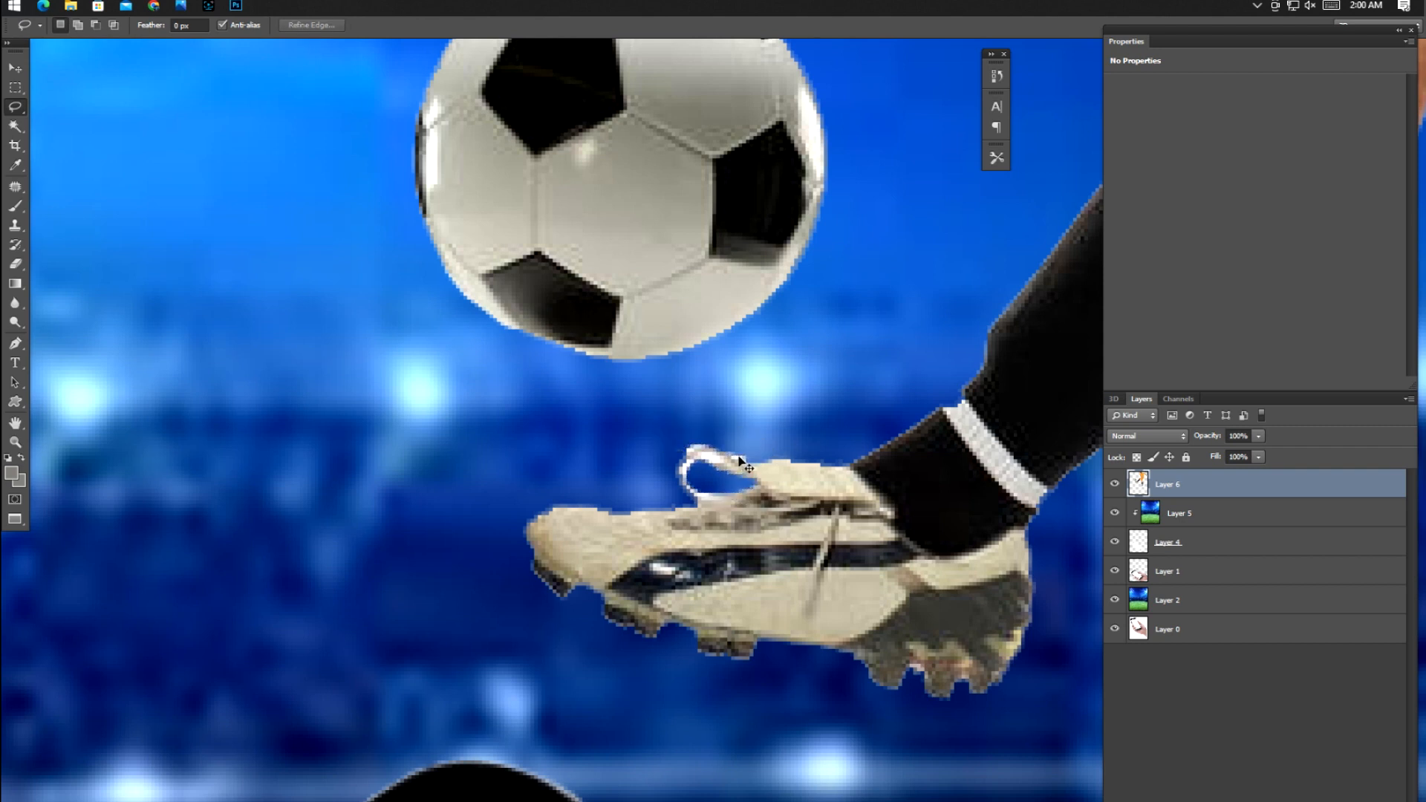
- Move the player layer down and slightly left so the standing boot rests on the phone's lower end
{"action": "key", "text": "v"}
{"action": "key", "text": "ctrl+minus"}
{"action": "key", "text": "ctrl+minus"}
{"action": "key", "text": "ctrl+minus"}
{"action": "key", "text": "ctrl+minus"}
{"action": "key", "text": "ctrl+minus"}
{"action": "key", "text": "ctrl+minus"}
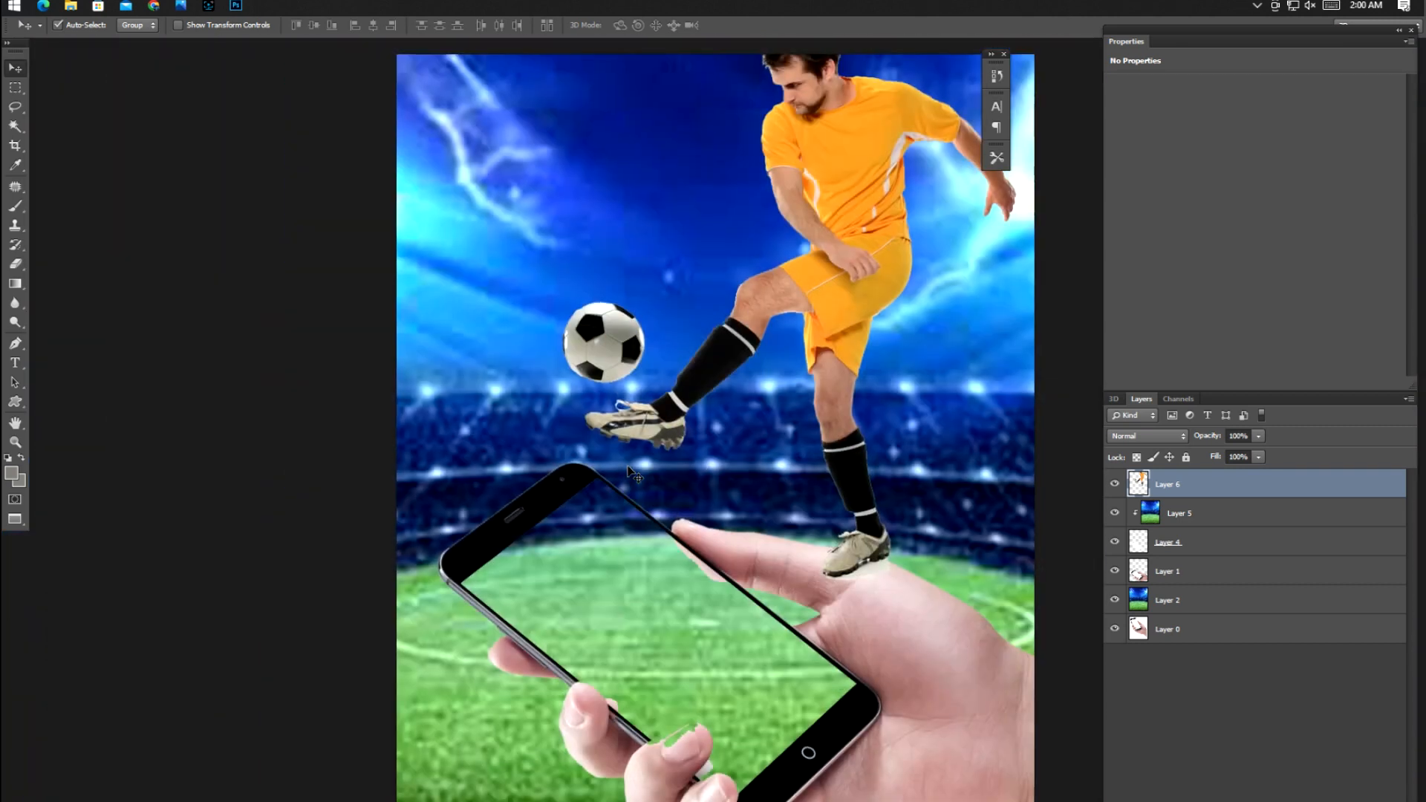
{"action": "key", "text": "ctrl+plus"}
{"action": "left_click_drag", "start_coordinate": [793, 355], "coordinate": [733, 507]}
{"action": "scroll", "coordinate": [733, 497], "scroll_direction": "up", "scroll_amount": 6}
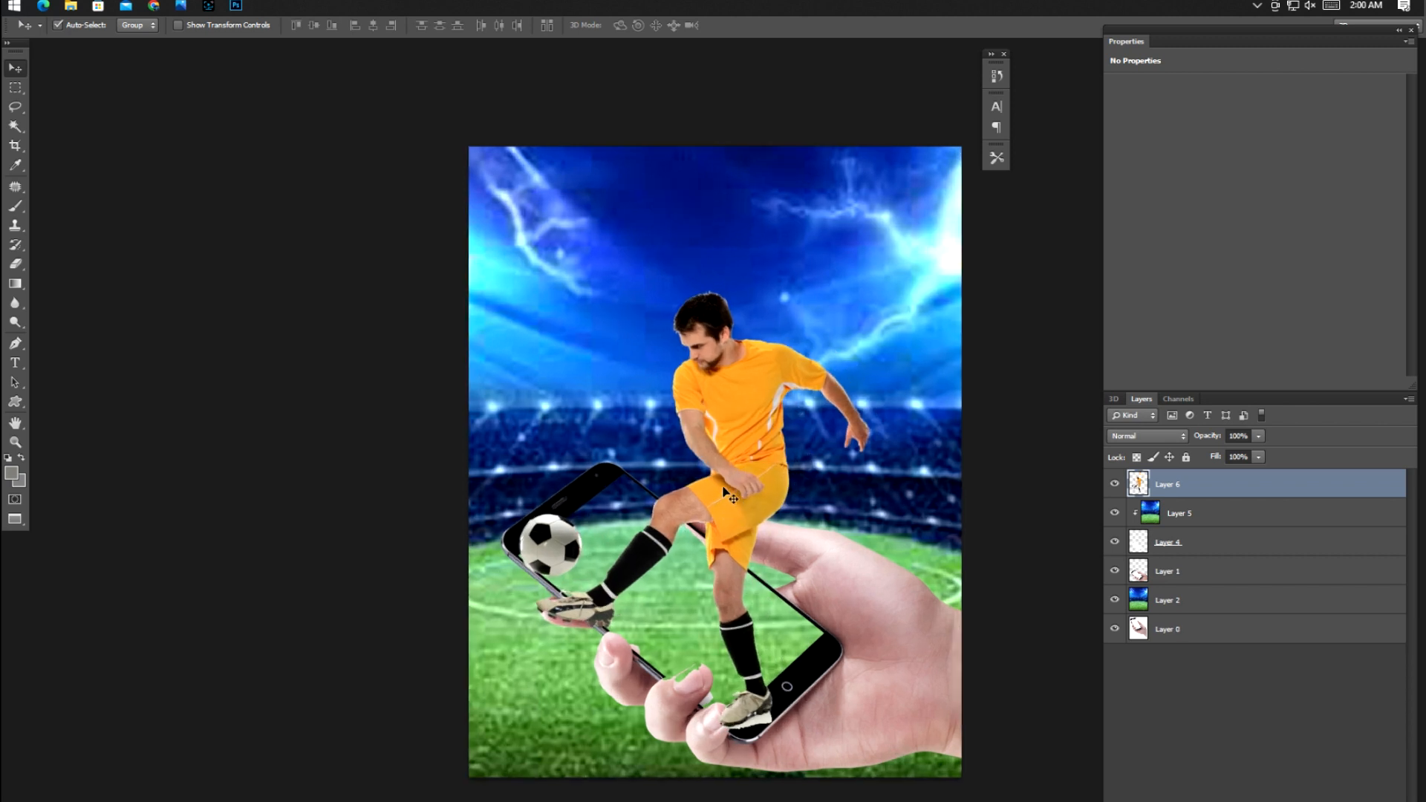
- Fine-tune the player layer's position by a few pixels where the standing boot meets the fingertip and the phone's lower edge
{"action": "scroll", "coordinate": [727, 440], "scroll_direction": "up", "scroll_amount": 6}
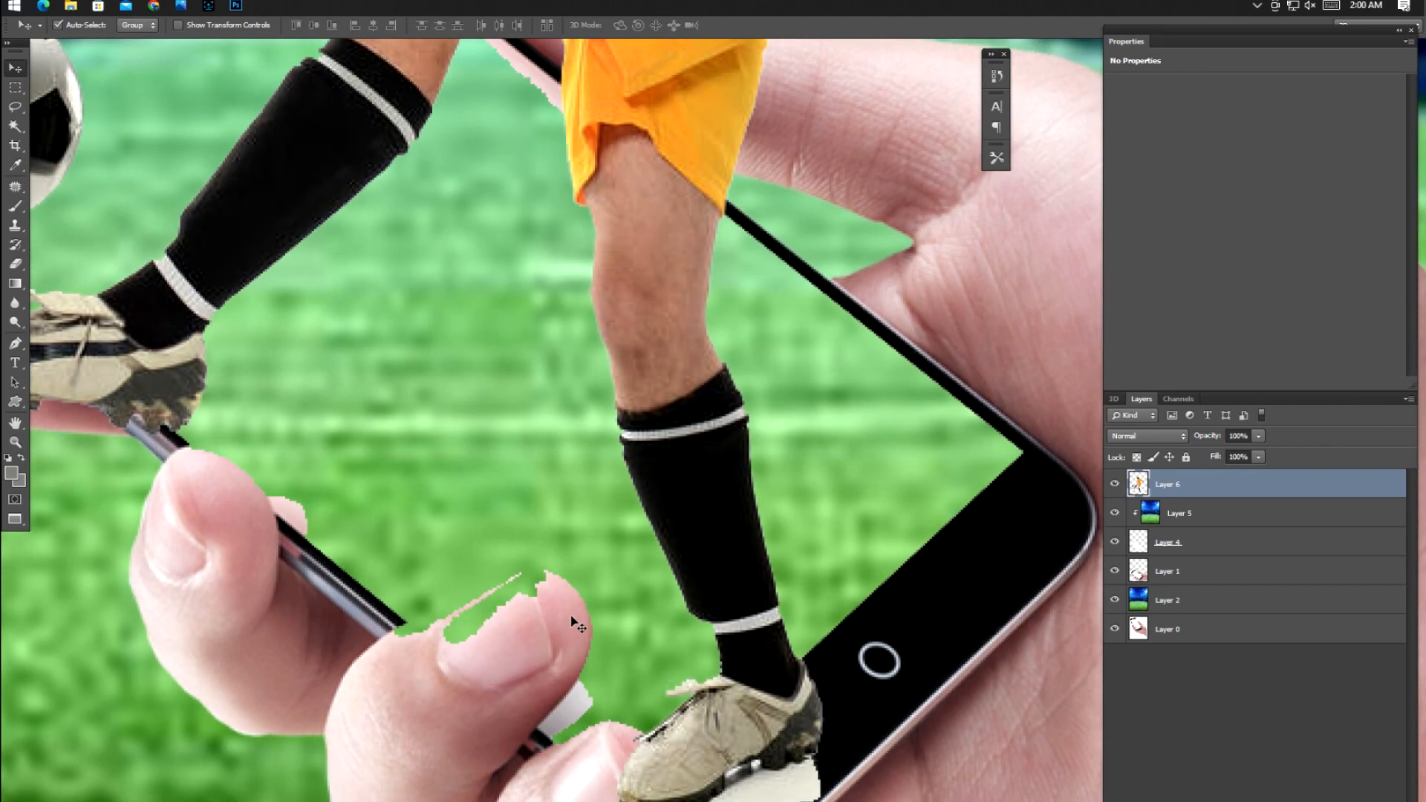
{"action": "left_click", "coordinate": [578, 626]}
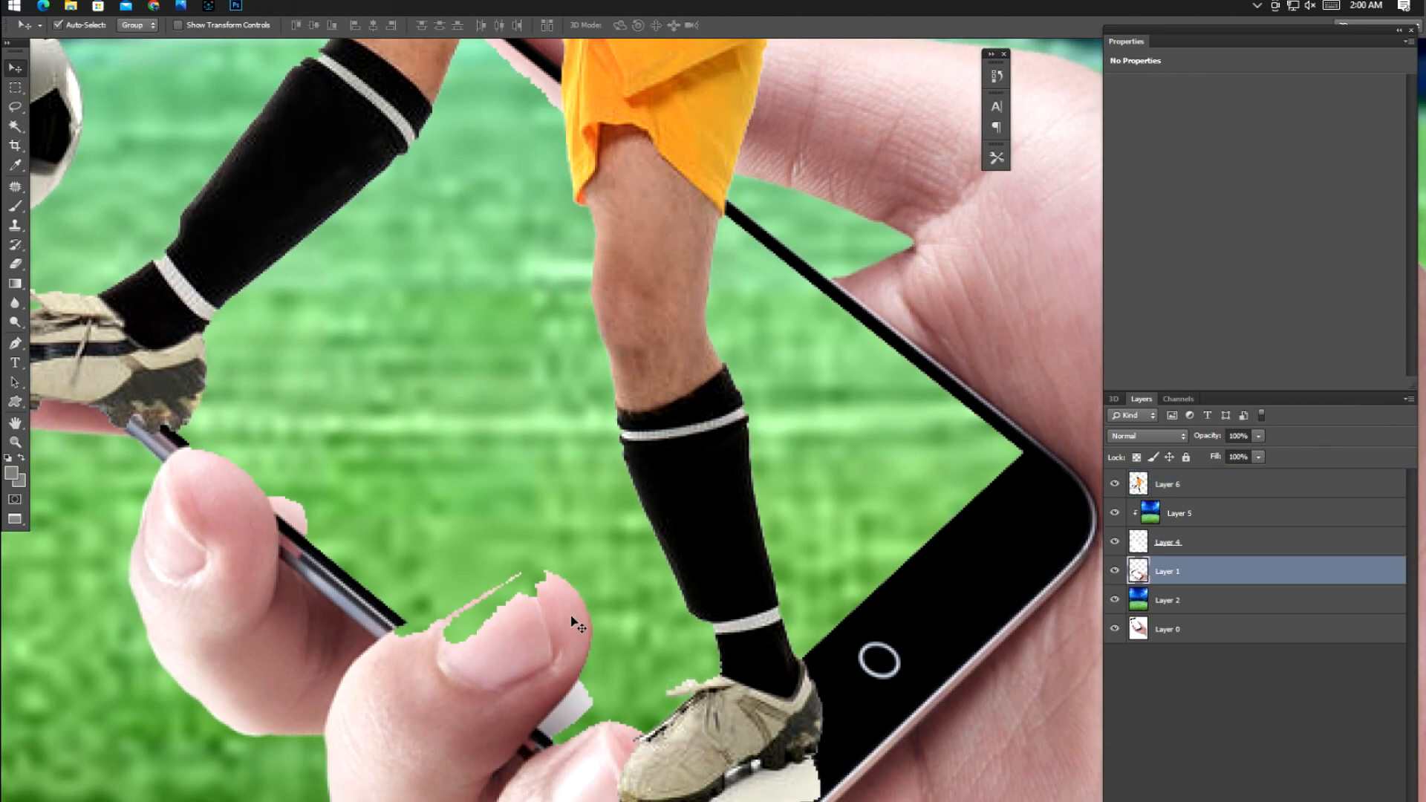
{"action": "scroll", "coordinate": [576, 621], "scroll_direction": "up", "scroll_amount": 4}
{"action": "left_click", "coordinate": [782, 615]}
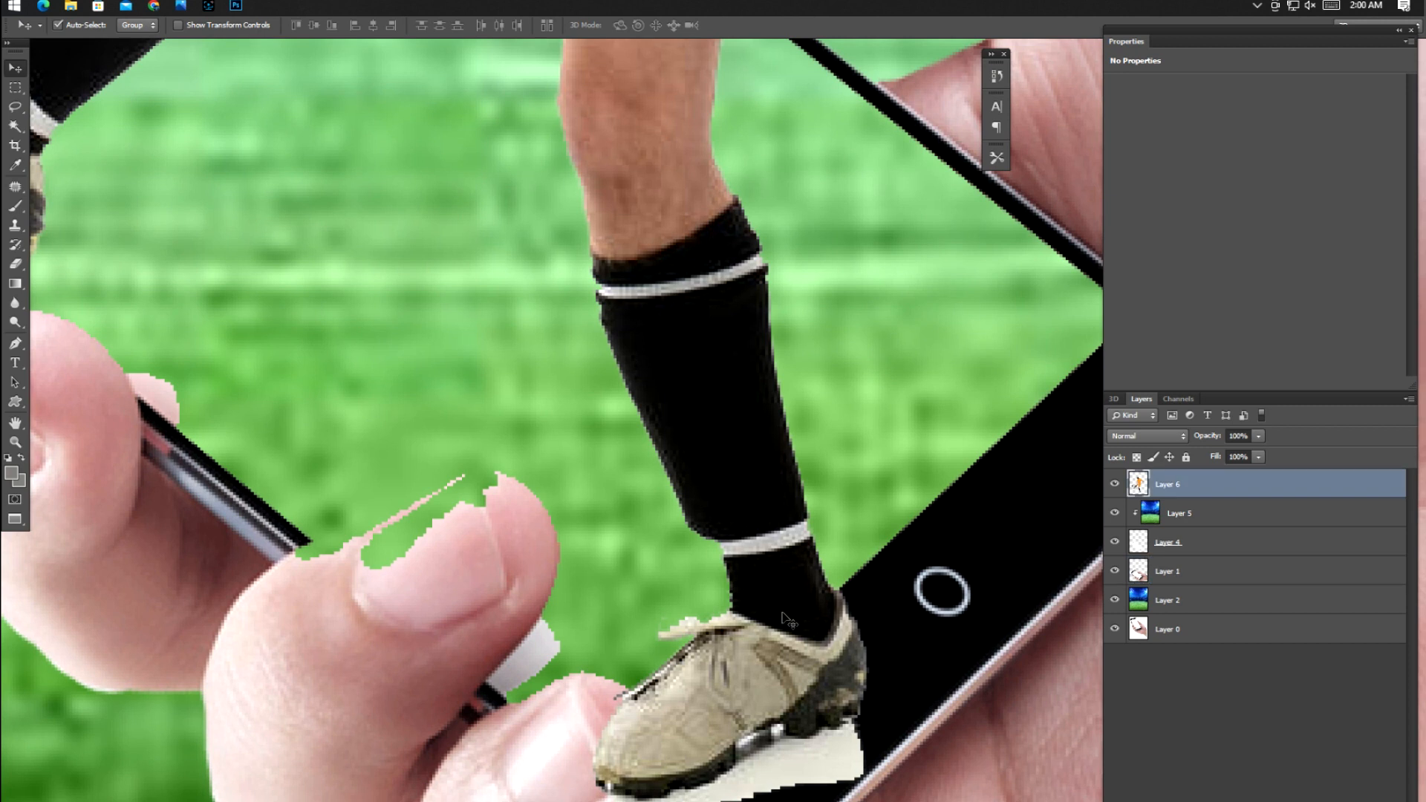
{"action": "scroll", "coordinate": [779, 620], "scroll_direction": "down", "scroll_amount": 8}
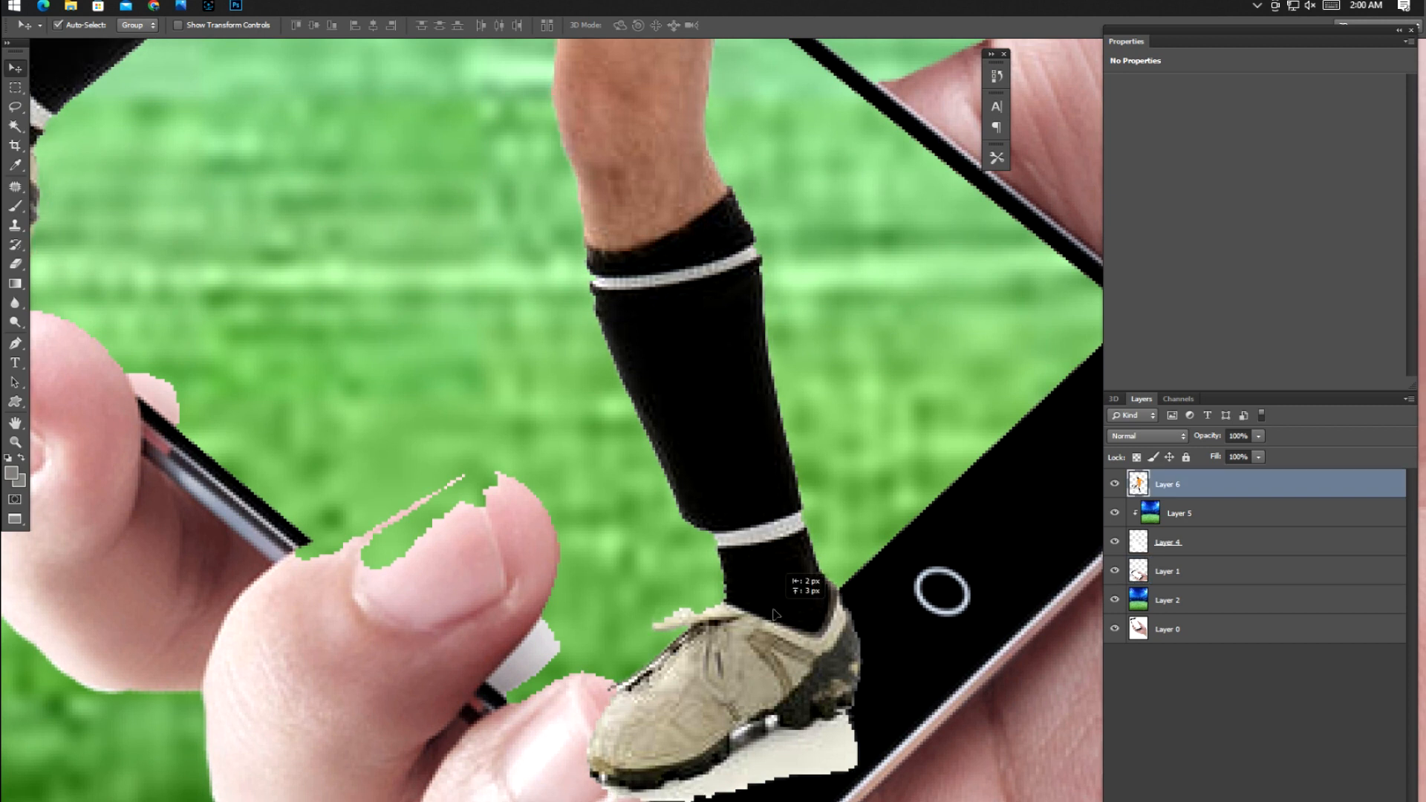
{"action": "scroll", "coordinate": [729, 443], "scroll_direction": "down", "scroll_amount": 3}
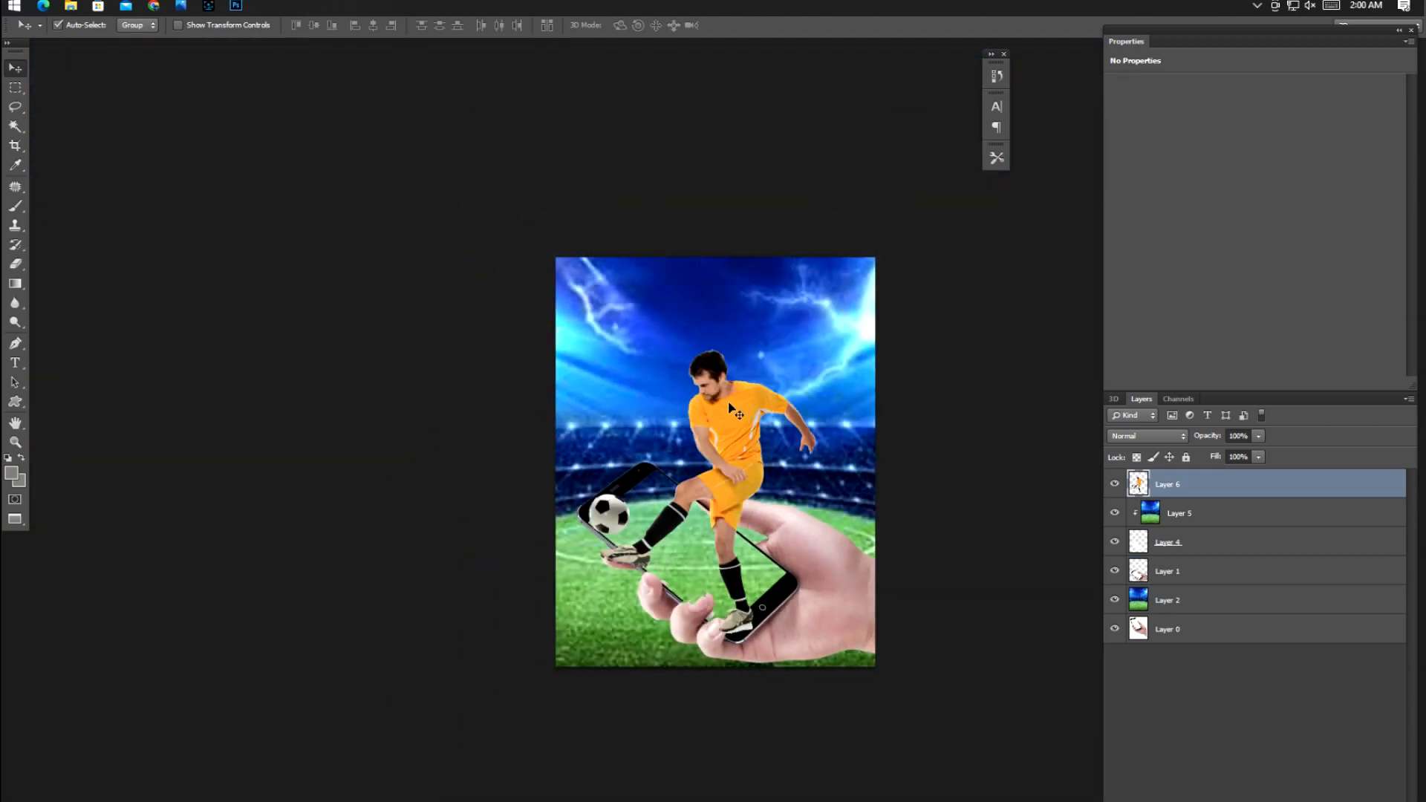
- Rotate the player layer about 8.5° clockwise and reposition it so the raised boot overlaps the phone's long edge
{"action": "key", "text": "ctrl+t"}
{"action": "left_click_drag", "start_coordinate": [730, 413], "coordinate": [741, 411]}
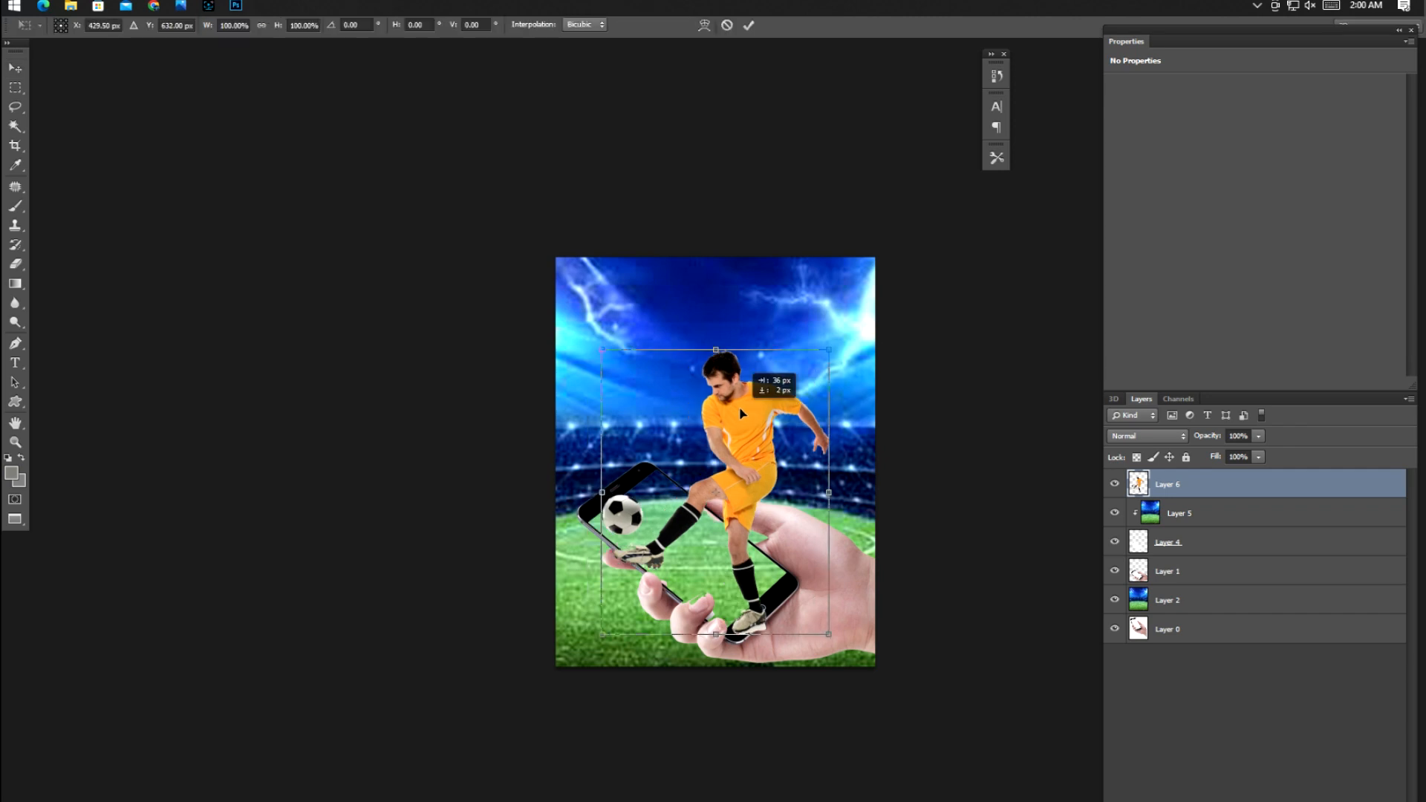
{"action": "left_click_drag", "start_coordinate": [853, 456], "coordinate": [840, 488]}
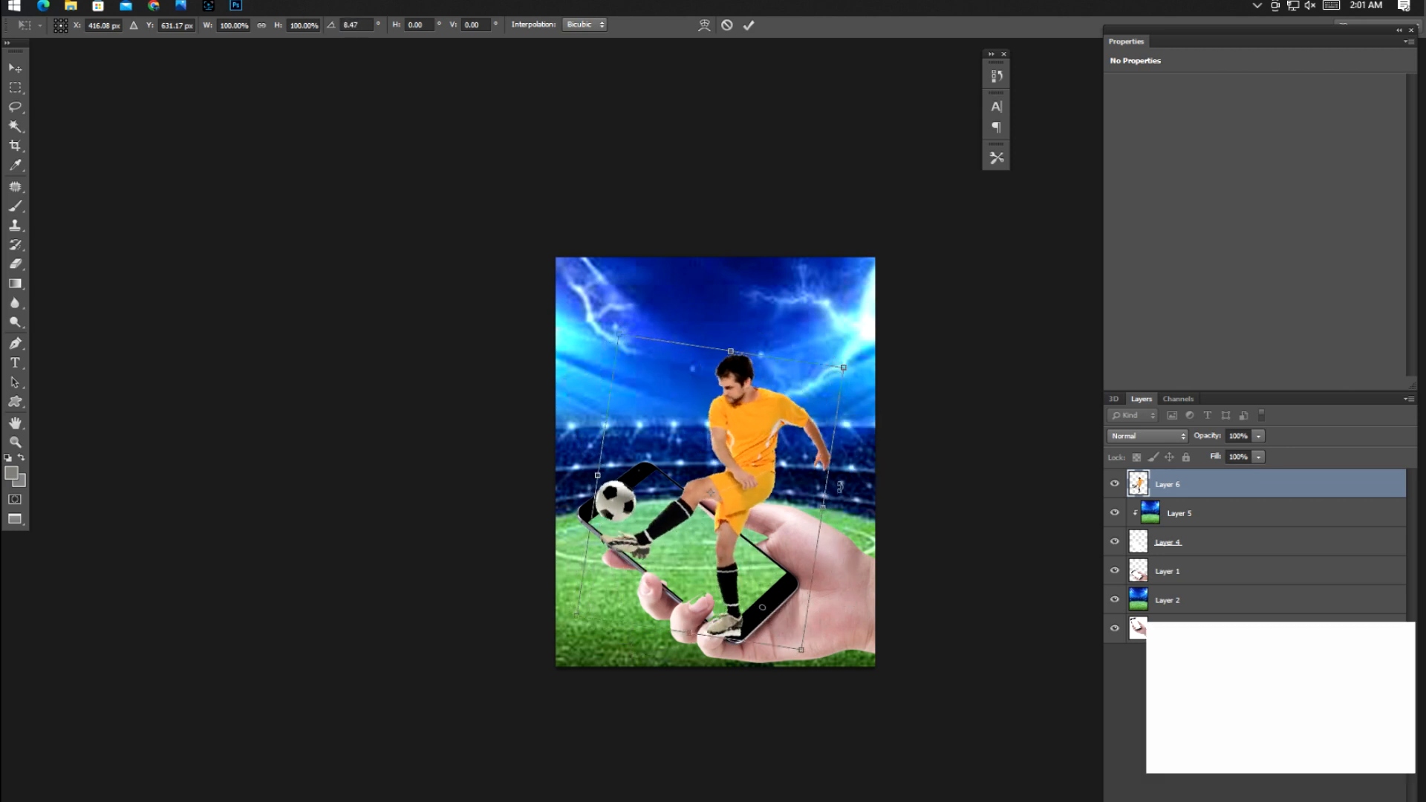
{"action": "key", "text": "Return"}
- Outline the raised boot's toe portion that overhangs the phone's edge with a Pen tool path and convert it to a selection
{"action": "key", "text": "ctrl+plus"}
{"action": "key", "text": "ctrl+plus"}
{"action": "key", "text": "ctrl+plus"}
{"action": "left_click_drag", "start_coordinate": [763, 590], "coordinate": [705, 350]}
{"action": "key", "text": "ctrl+plus"}
{"action": "key", "text": "ctrl+plus"}
{"action": "key", "text": "ctrl+plus"}
{"action": "left_click_drag", "start_coordinate": [154, 576], "coordinate": [933, 341]}
{"action": "left_click_drag", "start_coordinate": [205, 543], "coordinate": [604, 452]}
{"action": "key", "text": "p"}
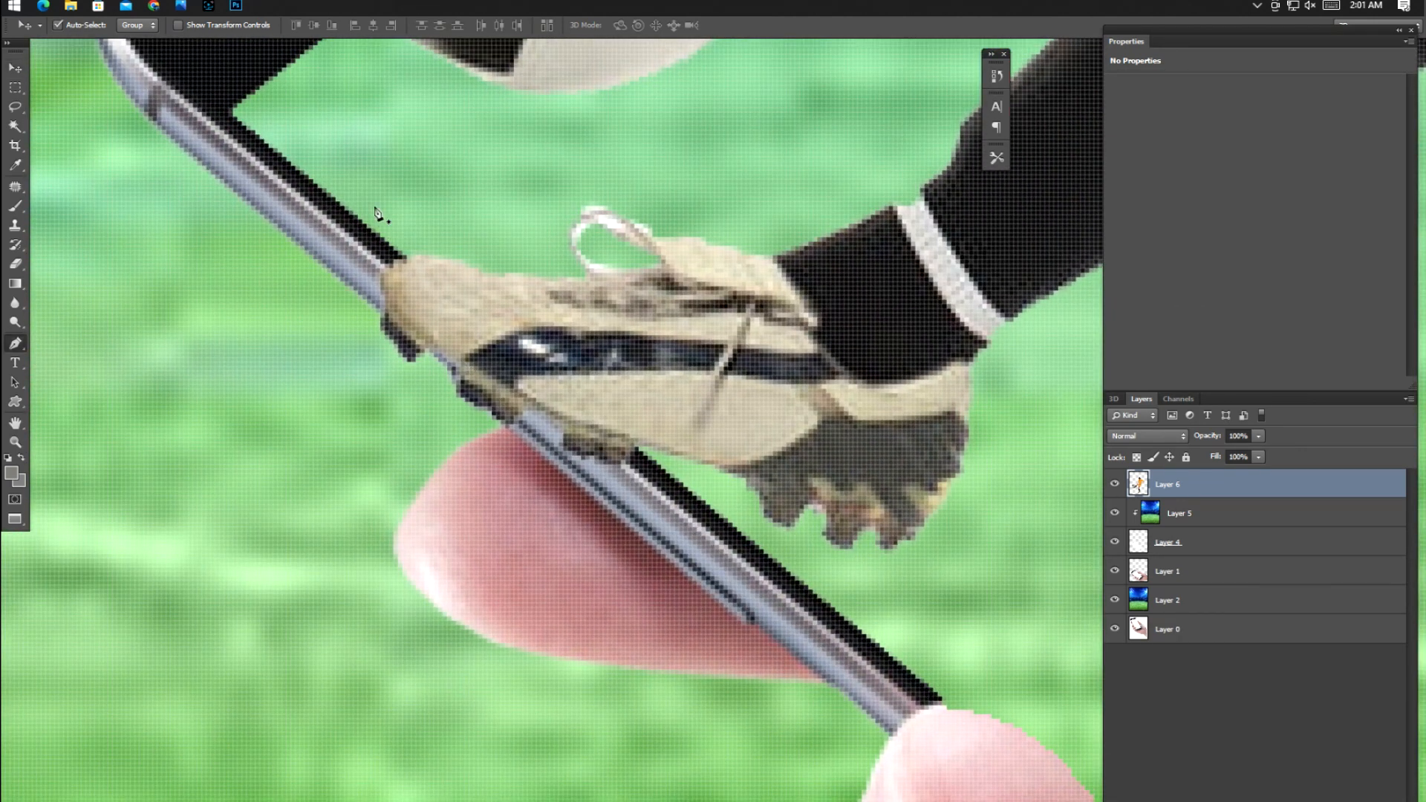
{"action": "left_click", "coordinate": [314, 184]}
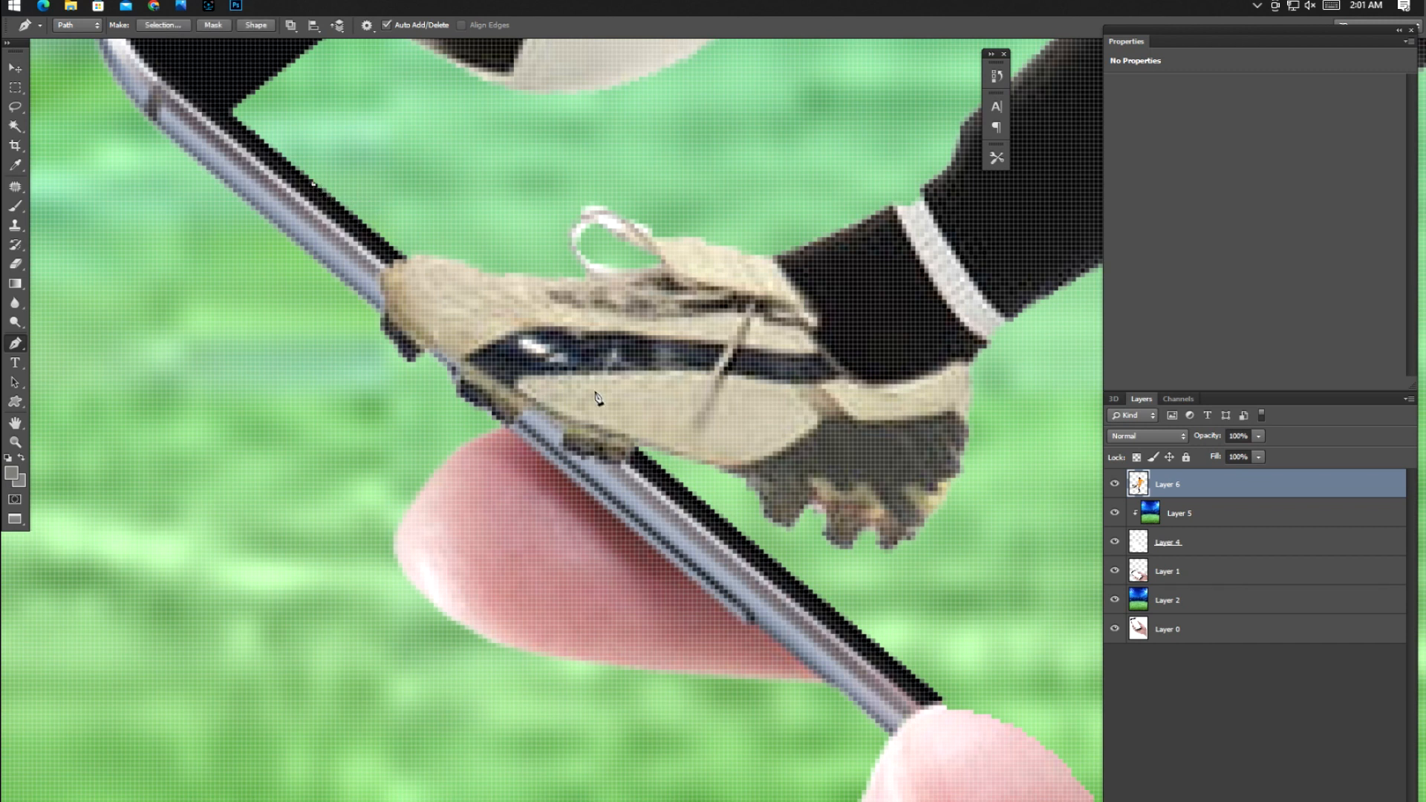
{"action": "left_click", "coordinate": [640, 455]}
{"action": "left_click", "coordinate": [293, 212]}
{"action": "key", "text": "ctrl+Return"}
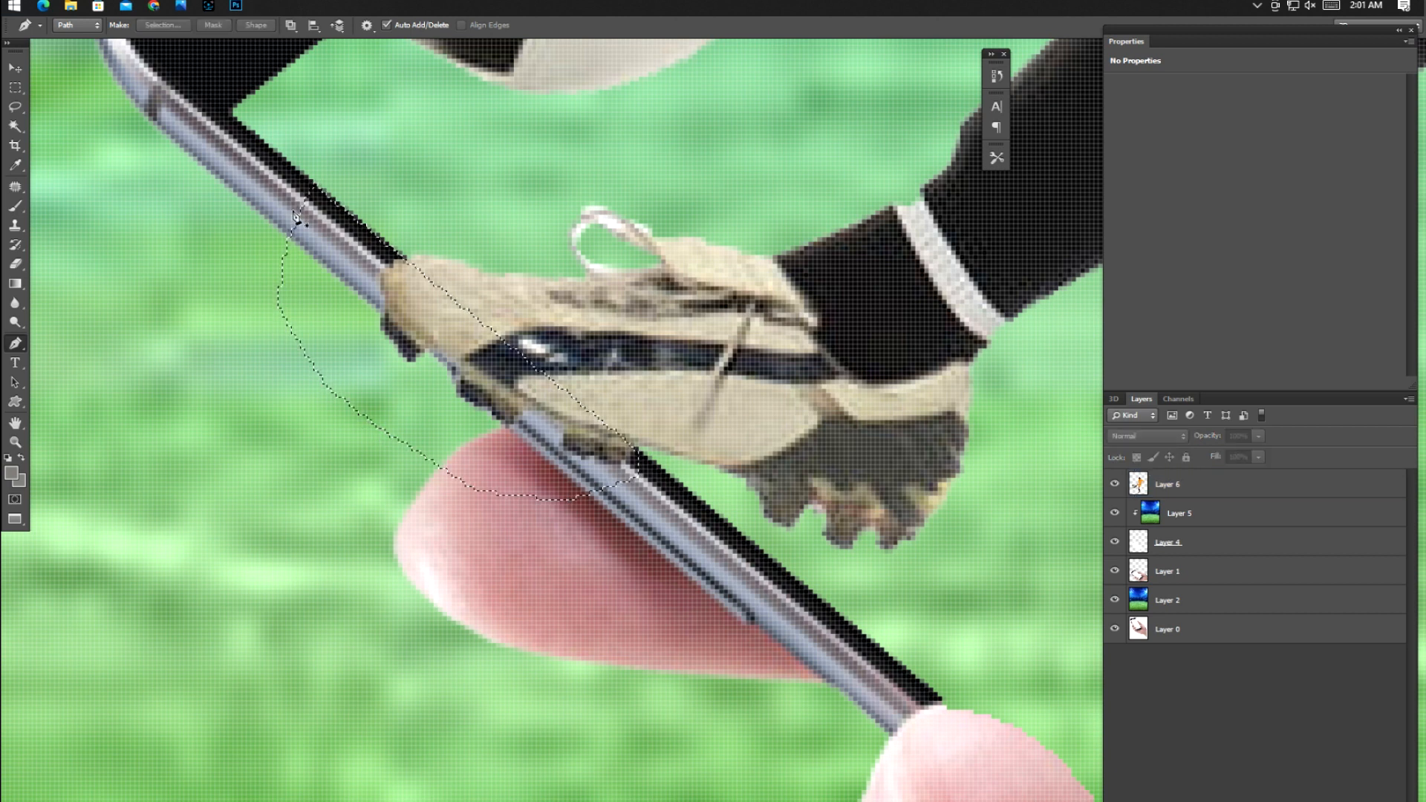
- Make the player layer active again while keeping the selection around the raised boot's toe
{"action": "key", "text": "v"}
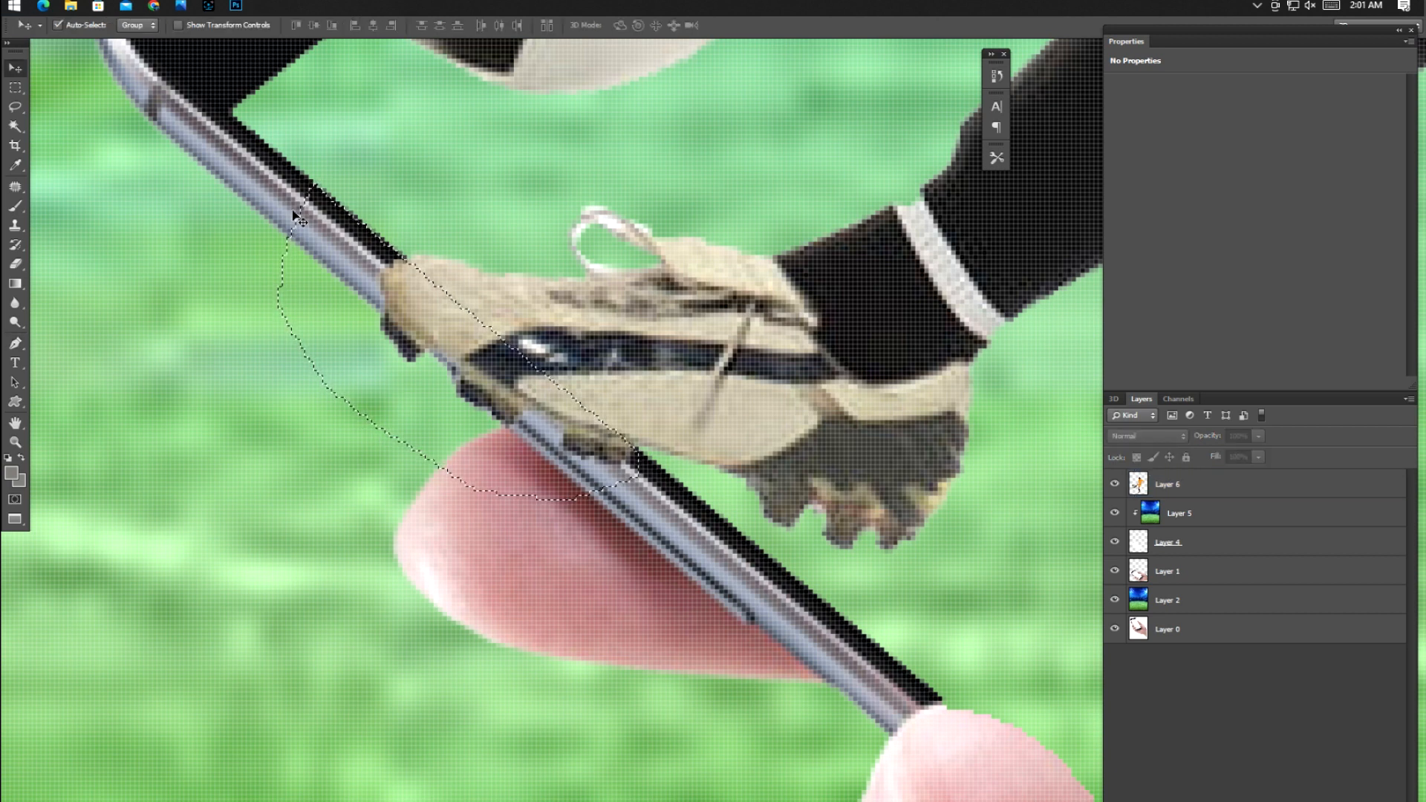
{"action": "key", "text": "ctrl+z"}
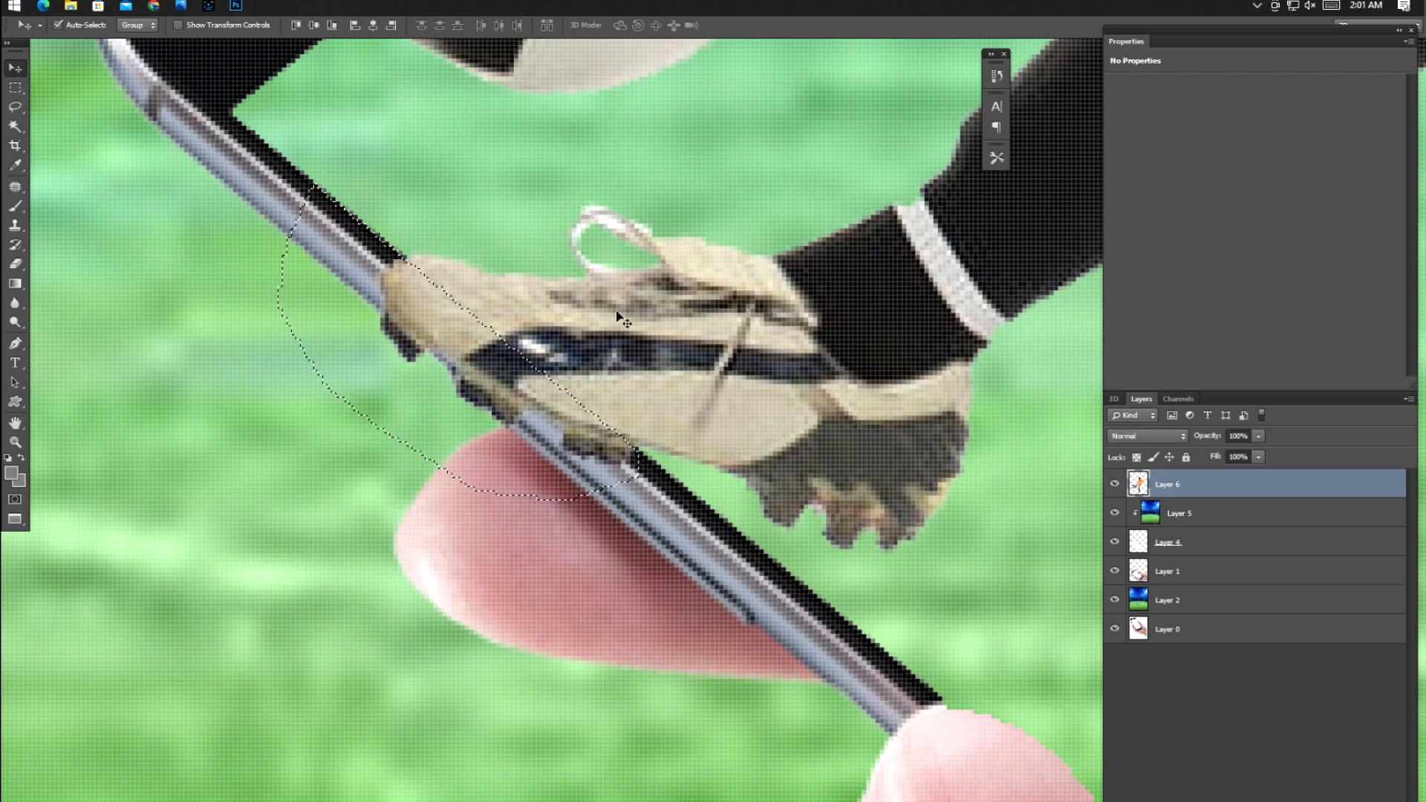
{"action": "key", "text": "ctrl+Return"}
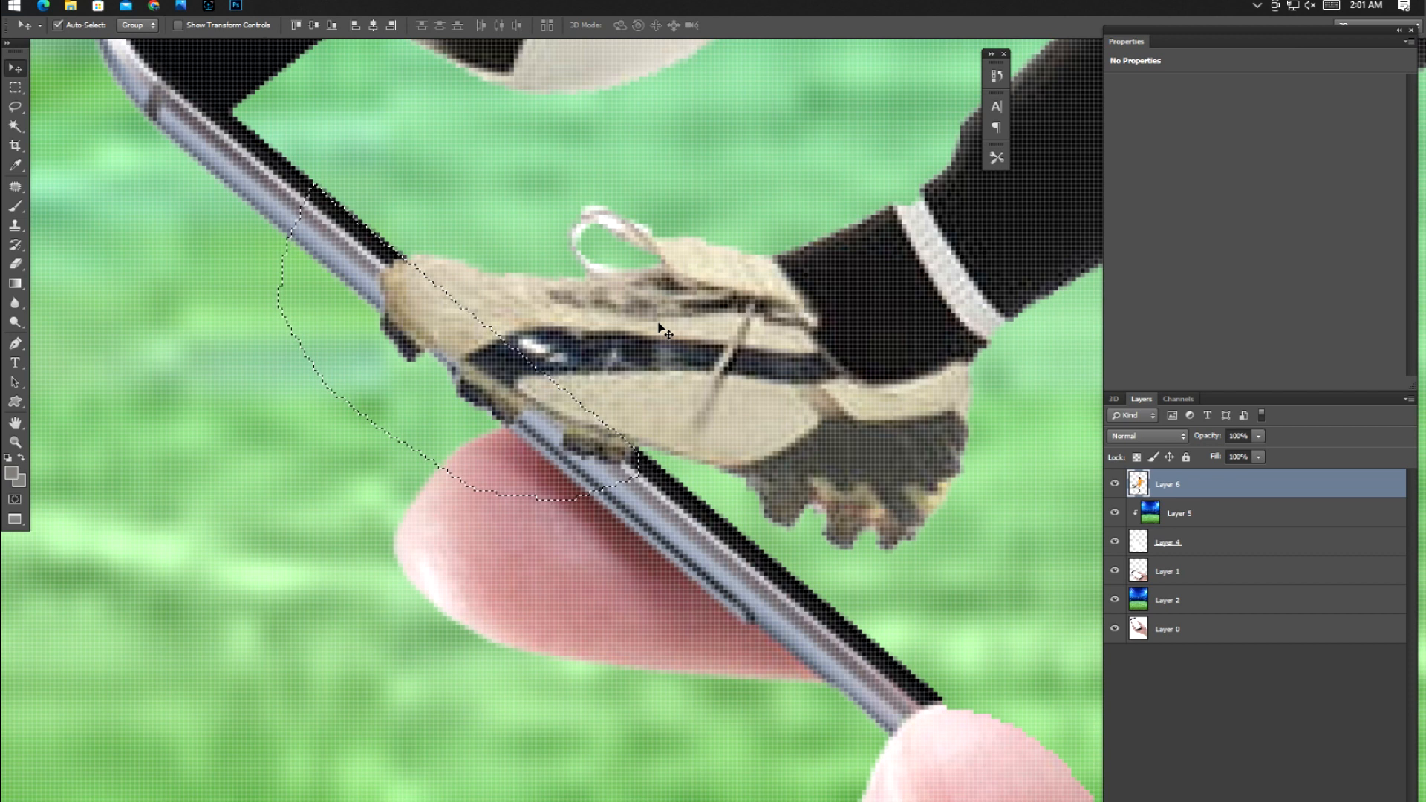
- Outline the standing boot's sole beyond the phone screen's lower corner with the Pen tool and delete that area from the player layer
{"action": "left_click_drag", "start_coordinate": [658, 324], "coordinate": [356, 360]}
{"action": "left_click_drag", "start_coordinate": [586, 433], "coordinate": [460, 297]}
{"action": "left_click_drag", "start_coordinate": [488, 487], "coordinate": [506, 360]}
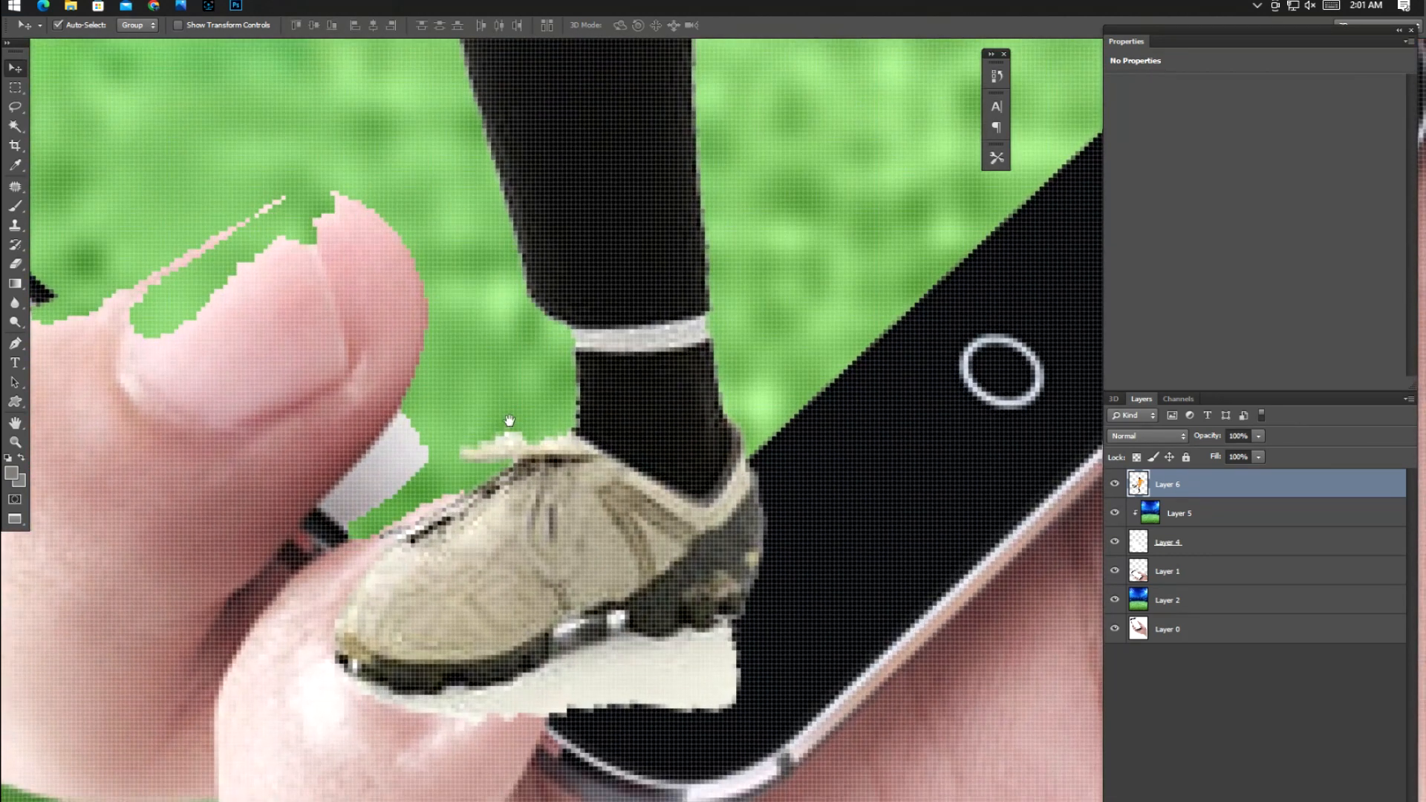
{"action": "key", "text": "p"}
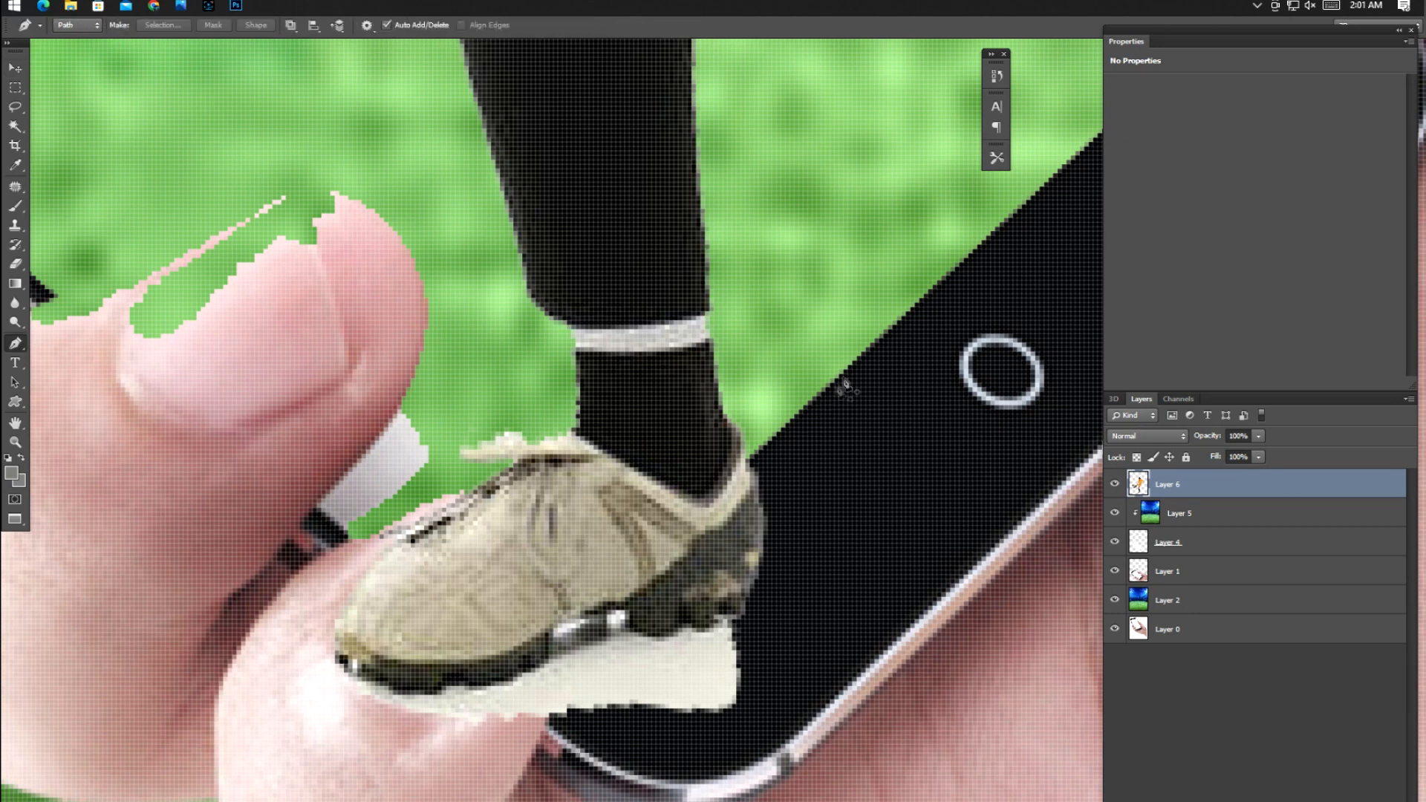
{"action": "left_click", "coordinate": [894, 326]}
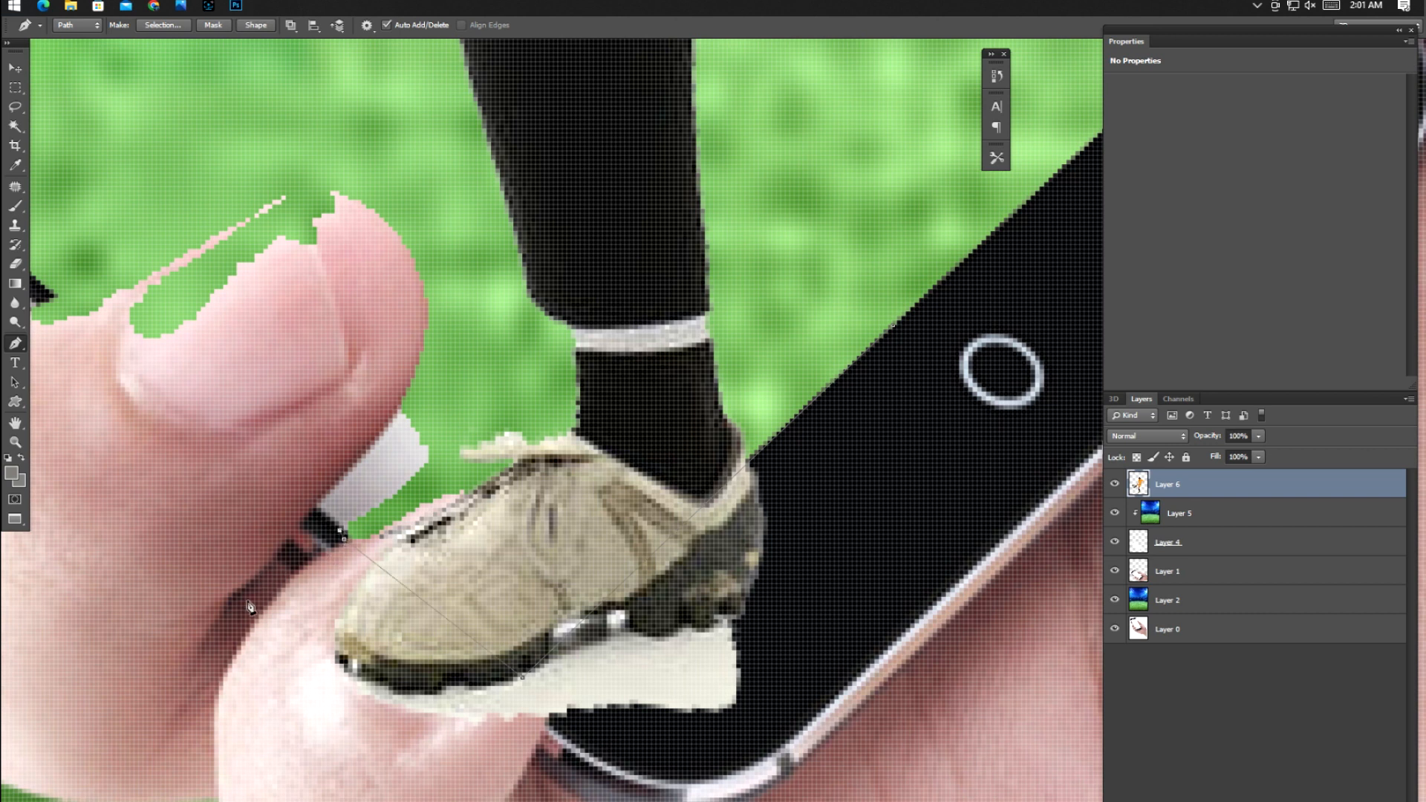
{"action": "left_click", "coordinate": [837, 657]}
{"action": "left_click", "coordinate": [867, 567]}
{"action": "key", "text": "ctrl+Return"}
{"action": "key", "text": "v"}
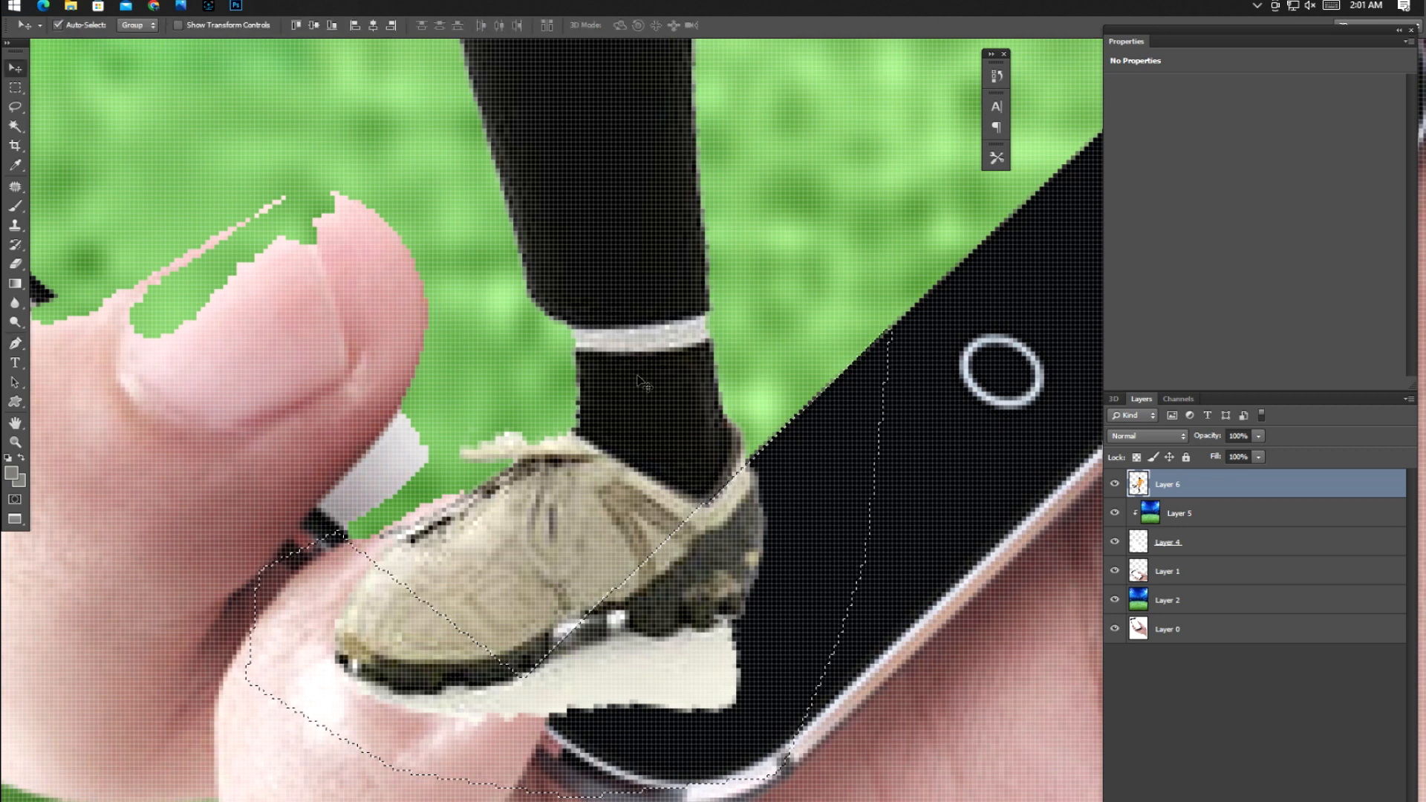
{"action": "key", "text": "Delete"}
{"action": "key", "text": "ctrl+d"}
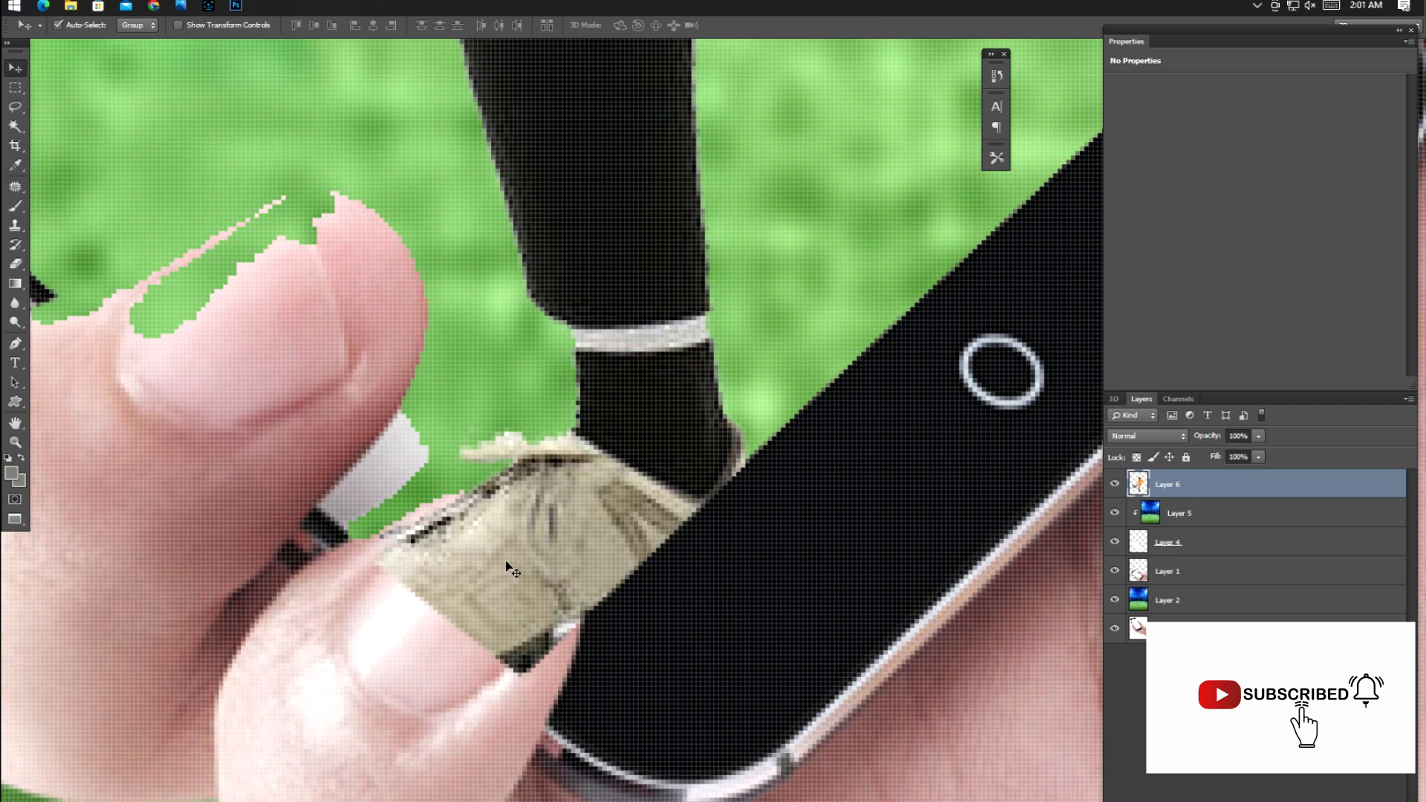
- Outline the fingertip overlapping the standing boot with a Pen path, delete that area from the player layer, and clear the selection
{"action": "key", "text": "p"}
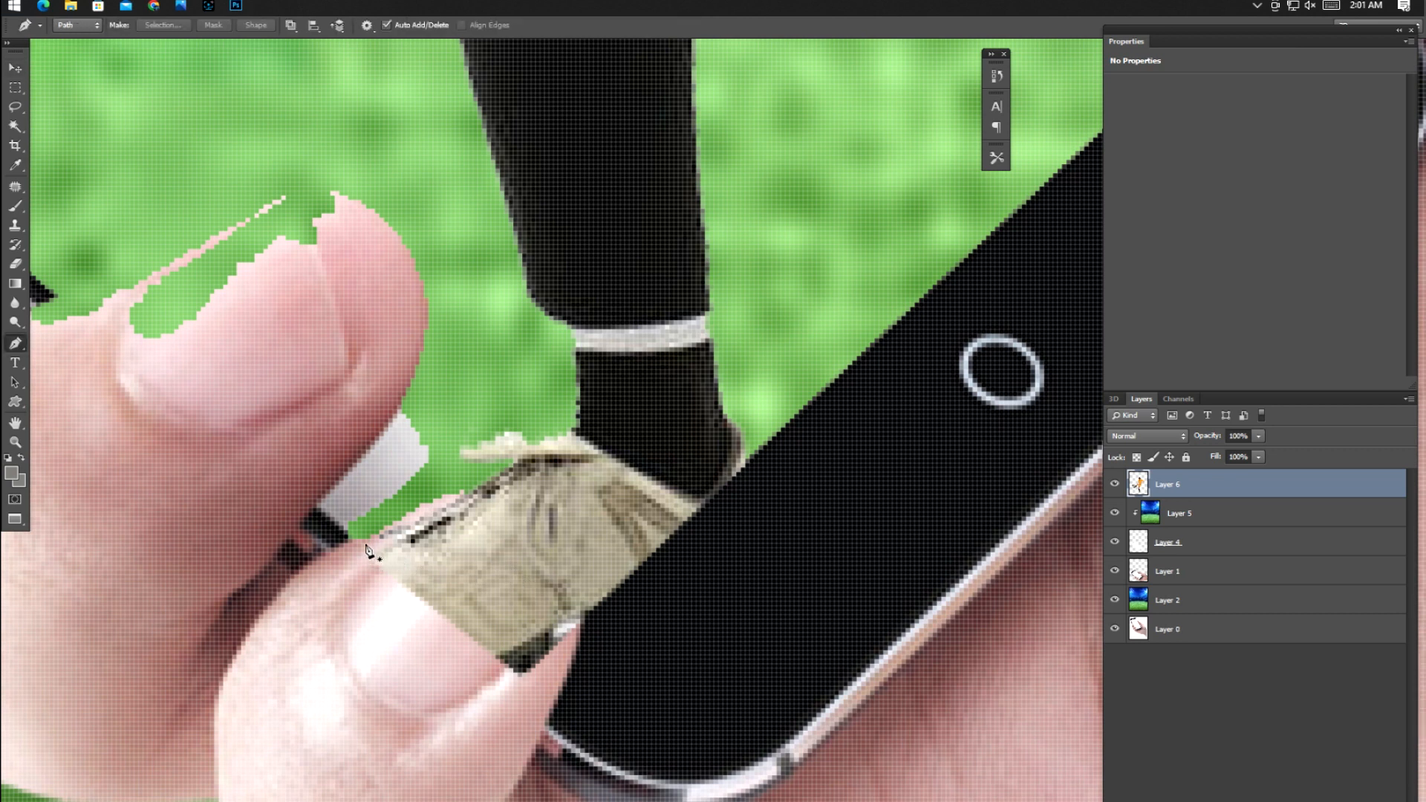
{"action": "left_click", "coordinate": [360, 548]}
{"action": "left_click", "coordinate": [424, 512]}
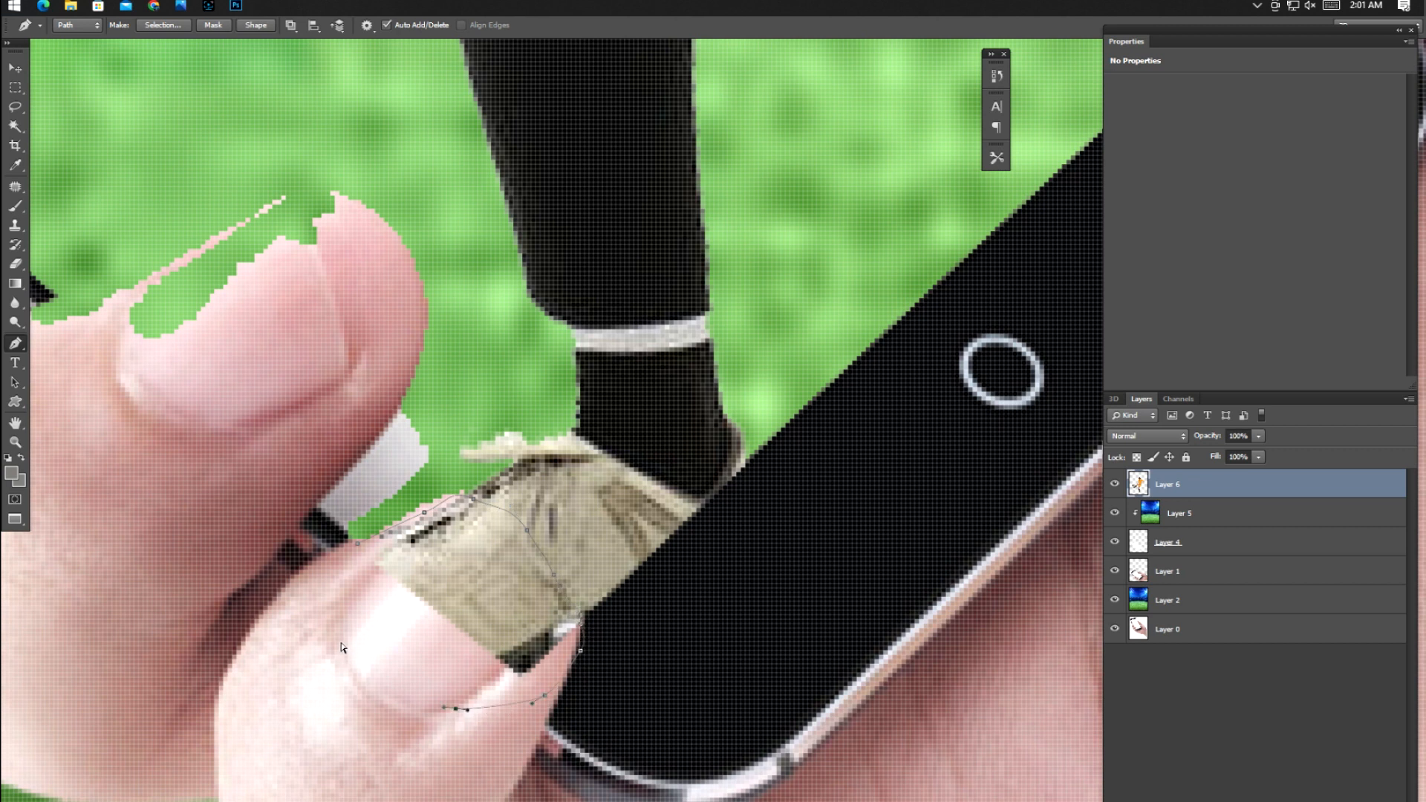
{"action": "key", "text": "ctrl+Return"}
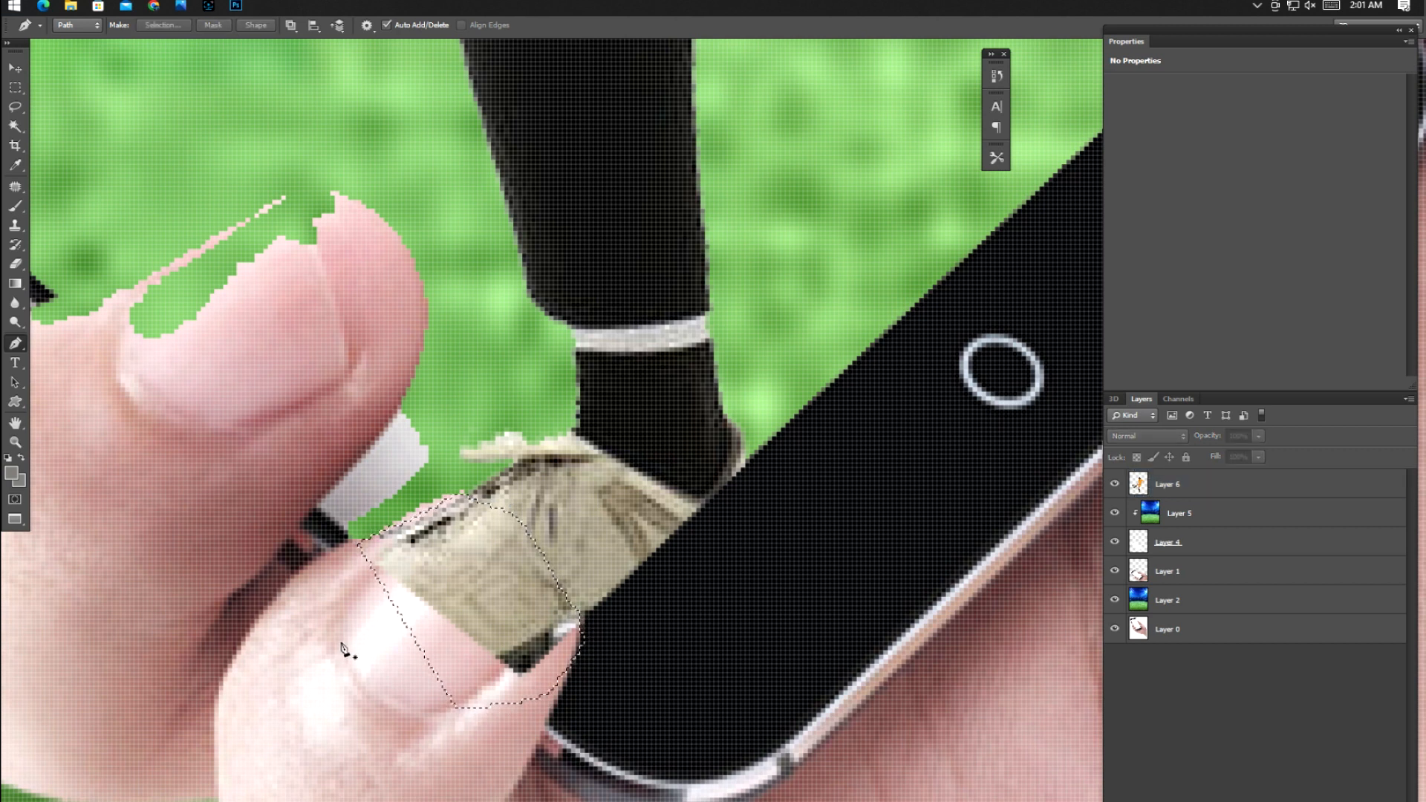
{"action": "key", "text": "v"}
{"action": "key", "text": "ctrl+z"}
{"action": "key", "text": "ctrl+Return"}
{"action": "key", "text": "Delete"}
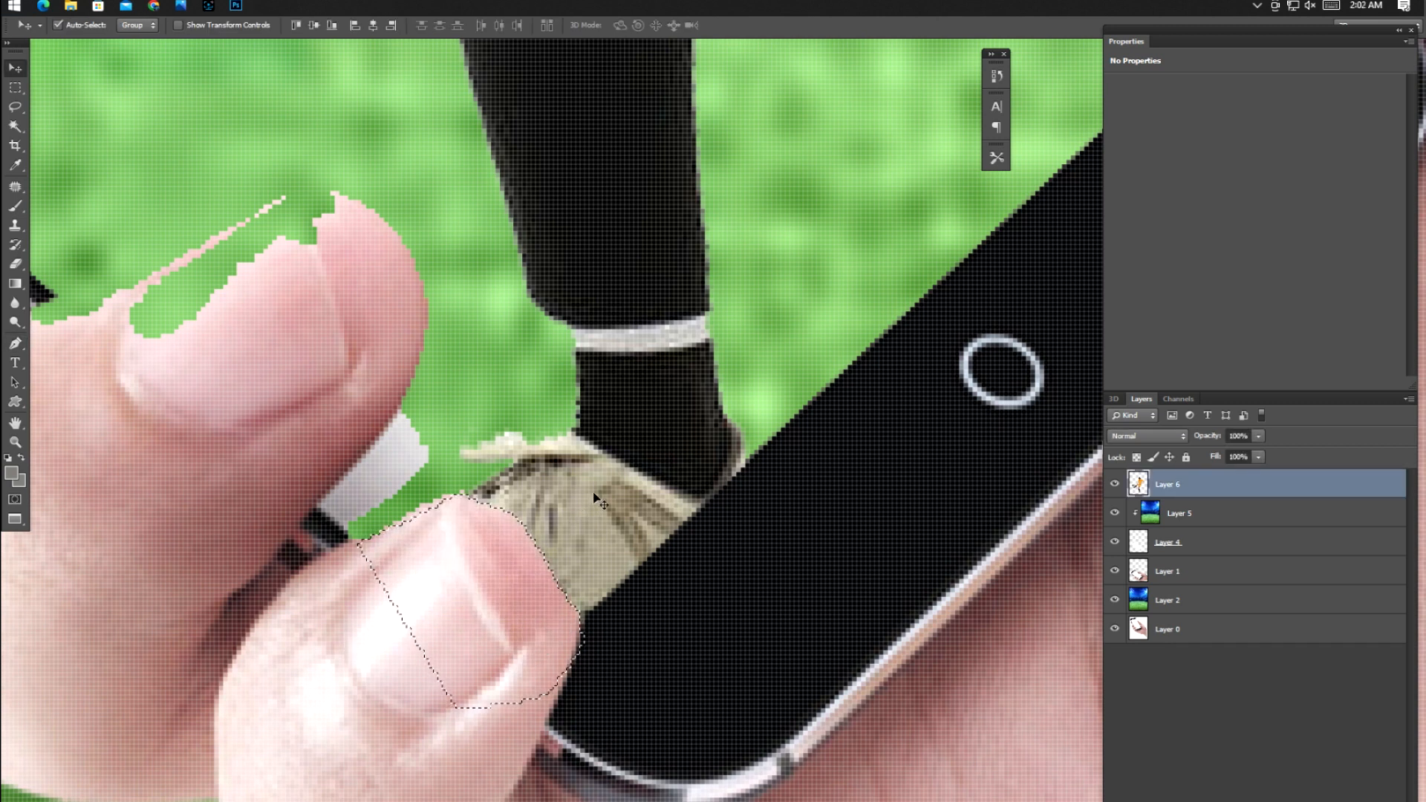
{"action": "key", "text": "ctrl+d"}
- Make Layer 1 active and partially erase the white patch between the two fingertips with a smaller Eraser brush
{"action": "left_click_drag", "start_coordinate": [401, 512], "coordinate": [455, 512]}
{"action": "key", "text": "ctrl+plus"}
{"action": "key", "text": "ctrl+plus"}
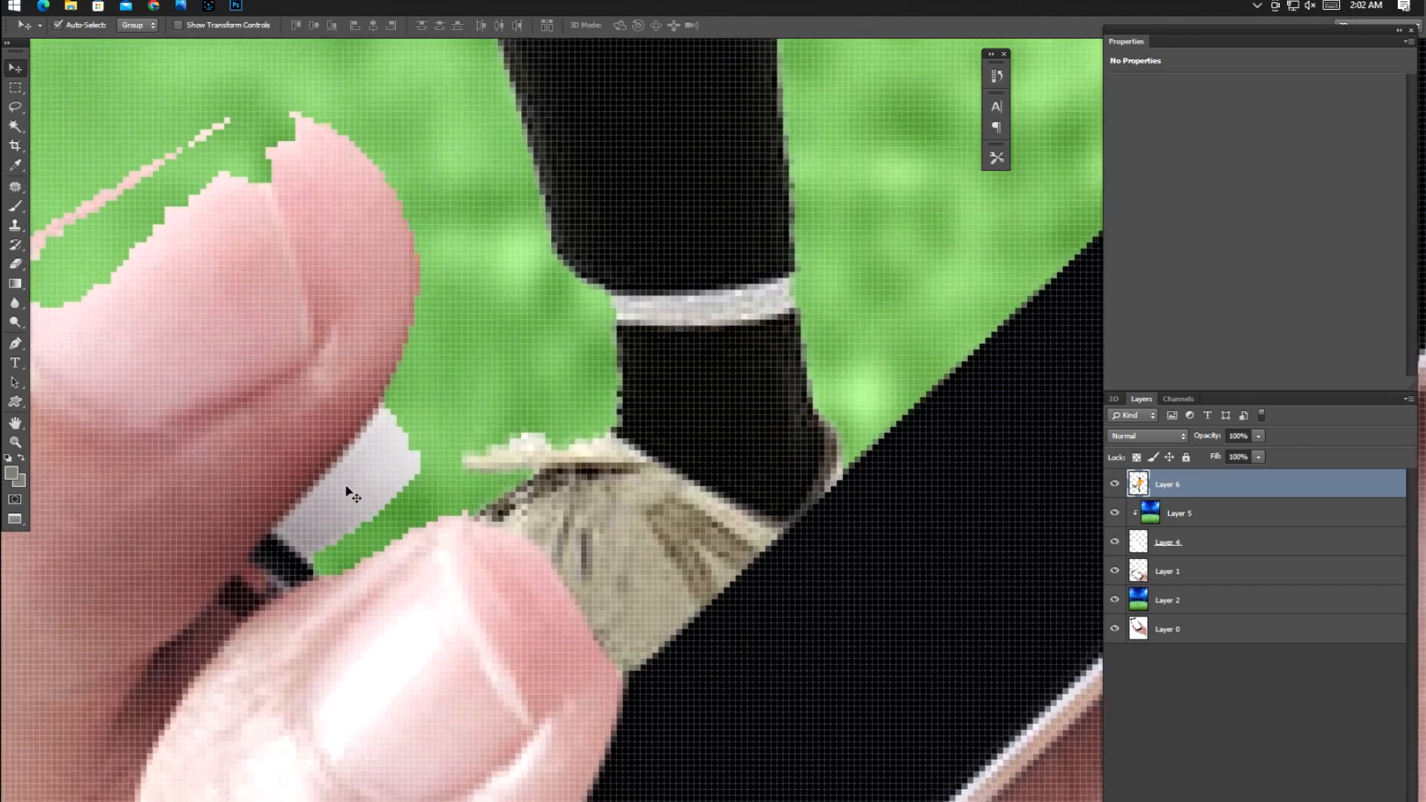
{"action": "left_click", "coordinate": [360, 490]}
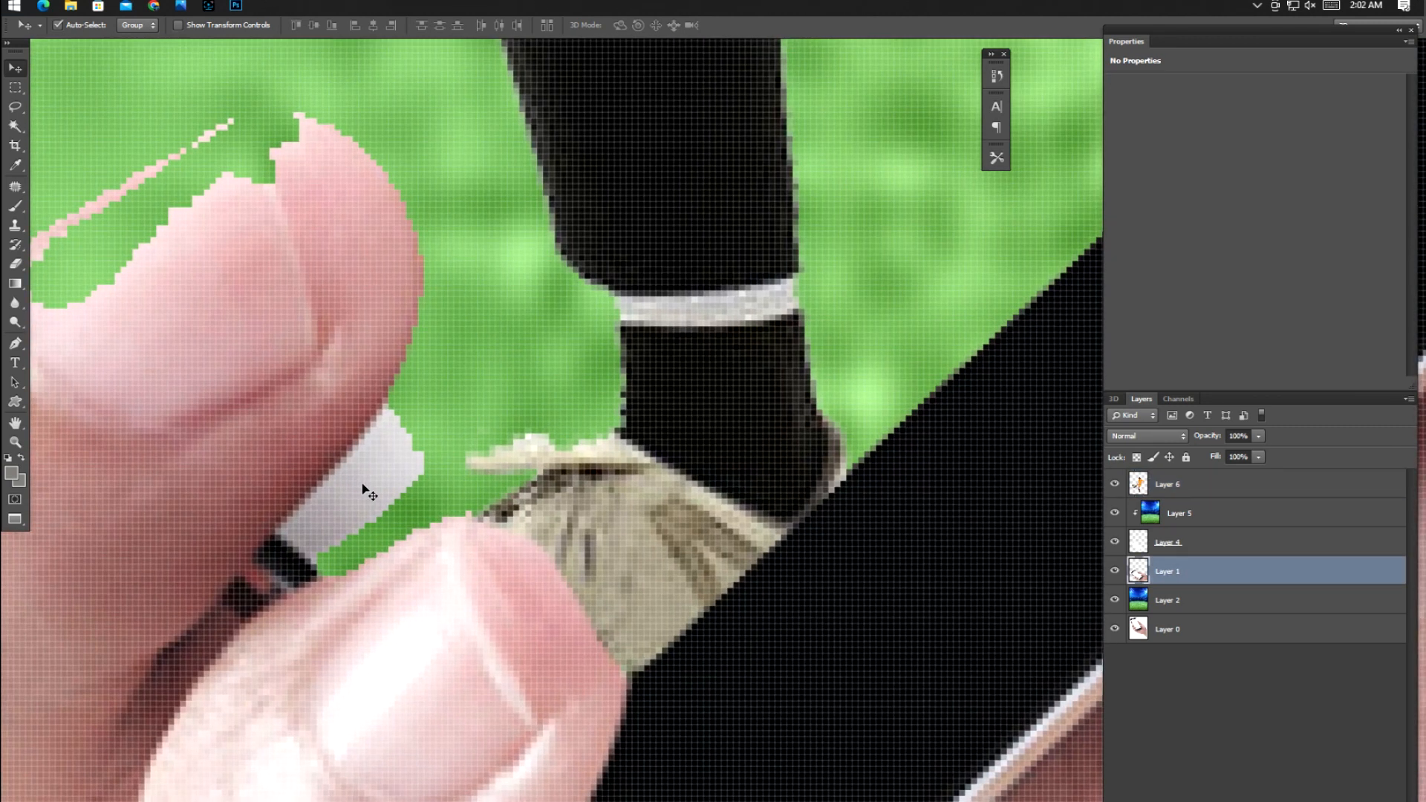
{"action": "key", "text": "e"}
{"action": "key", "text": "bracketleft"}
{"action": "key", "text": "bracketleft"}
{"action": "key", "text": "bracketleft"}
{"action": "key", "text": "bracketleft"}
{"action": "key", "text": "bracketleft"}
{"action": "key", "text": "bracketleft"}
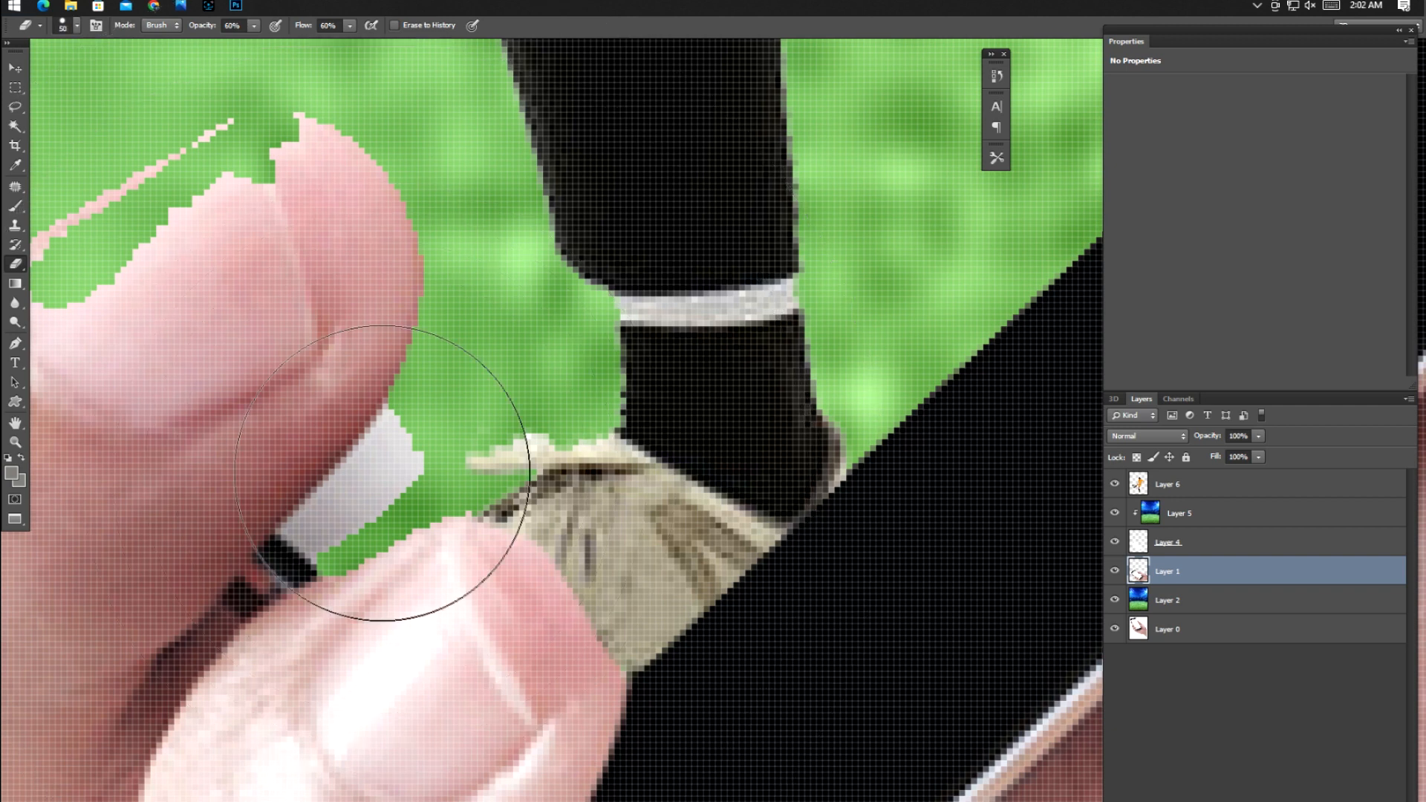
{"action": "mouse_move", "coordinate": [382, 462]}
{"action": "left_mouse_down"}
{"action": "mouse_move", "coordinate": [393, 466]}
{"action": "mouse_move", "coordinate": [408, 414]}
{"action": "left_mouse_up"}
- Set the Eraser to 100% opacity and flow and erase the rest of the white patch between the fingertips with a small brush
{"action": "key", "text": "bracketleft"}
{"action": "key", "text": "bracketleft"}
{"action": "key", "text": "bracketleft"}
{"action": "key", "text": "Return"}
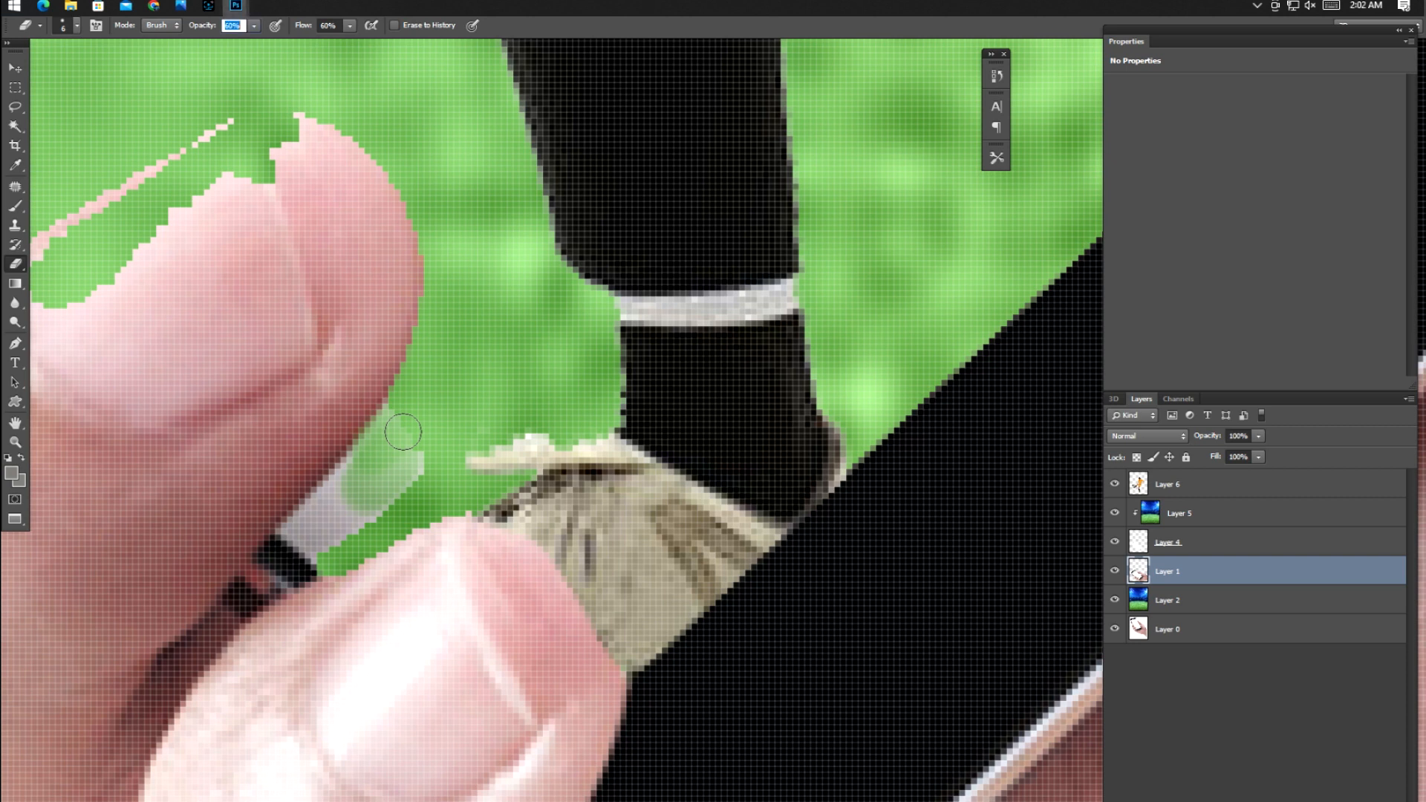
{"action": "type", "text": "100"}
{"action": "key", "text": "Tab"}
{"action": "type", "text": "1"}
{"action": "key", "text": "ctrl+plus"}
{"action": "key", "text": "ctrl+plus"}
{"action": "left_click_drag", "start_coordinate": [405, 432], "coordinate": [732, 305]}
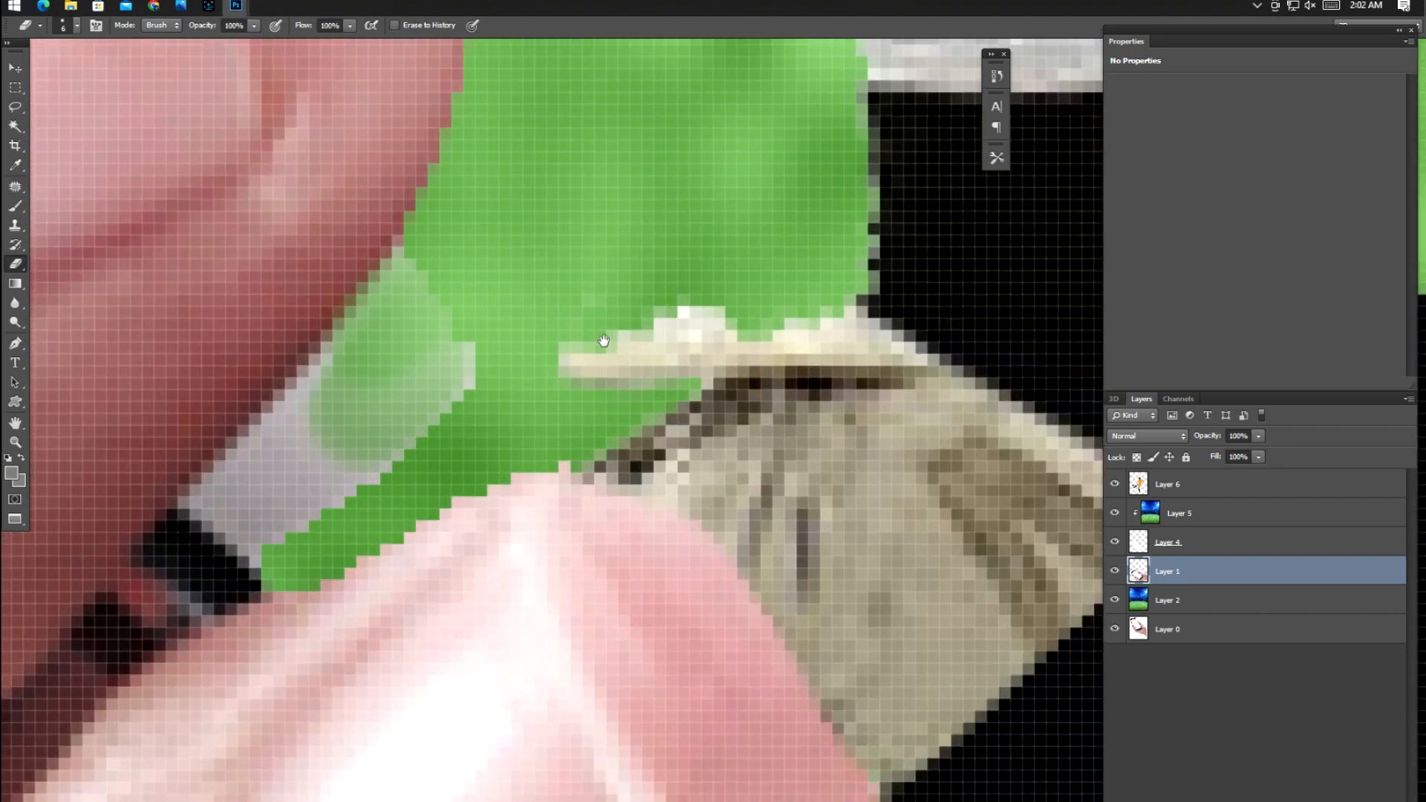
{"action": "key", "text": "bracketleft"}
{"action": "key", "text": "bracketleft"}
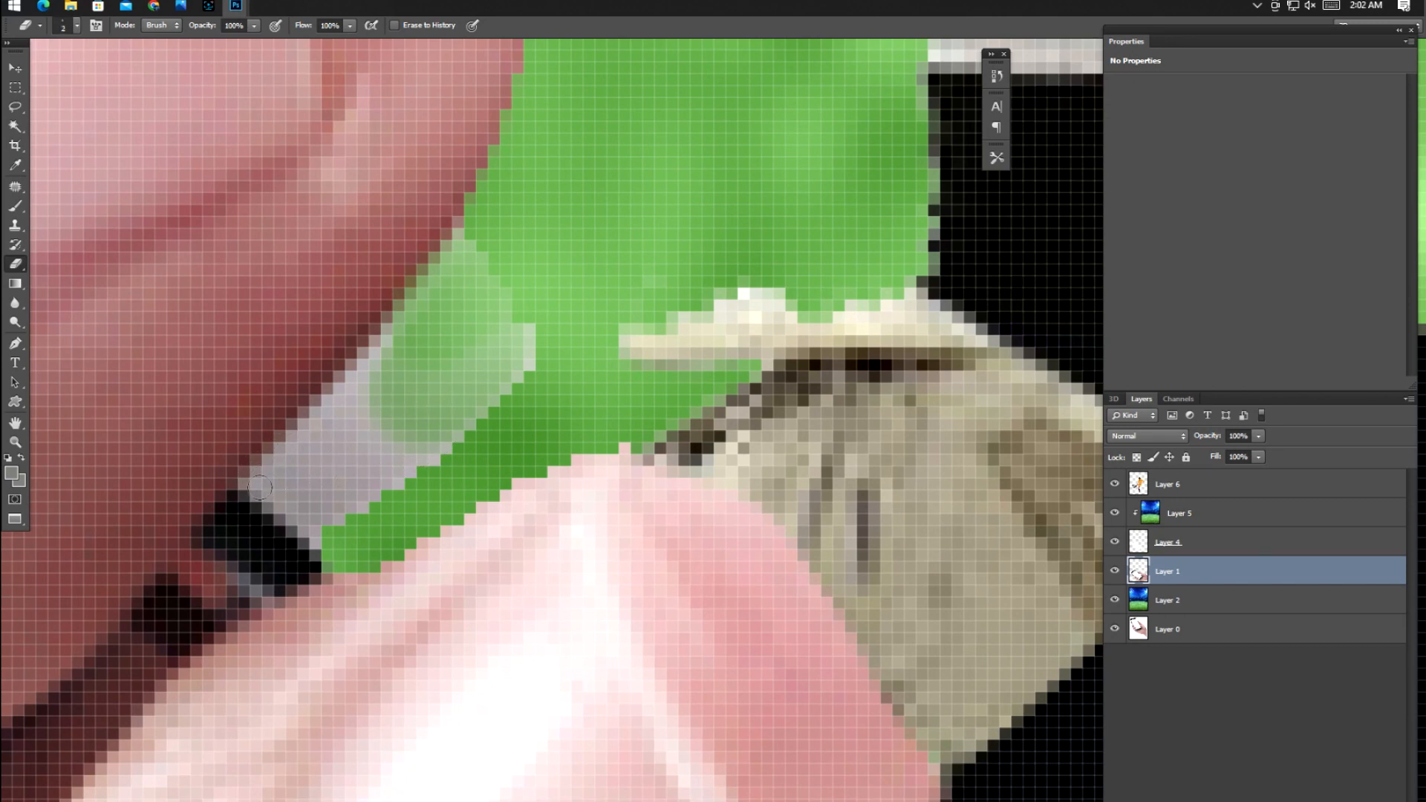
{"action": "left_click_drag", "start_coordinate": [301, 433], "coordinate": [427, 258]}
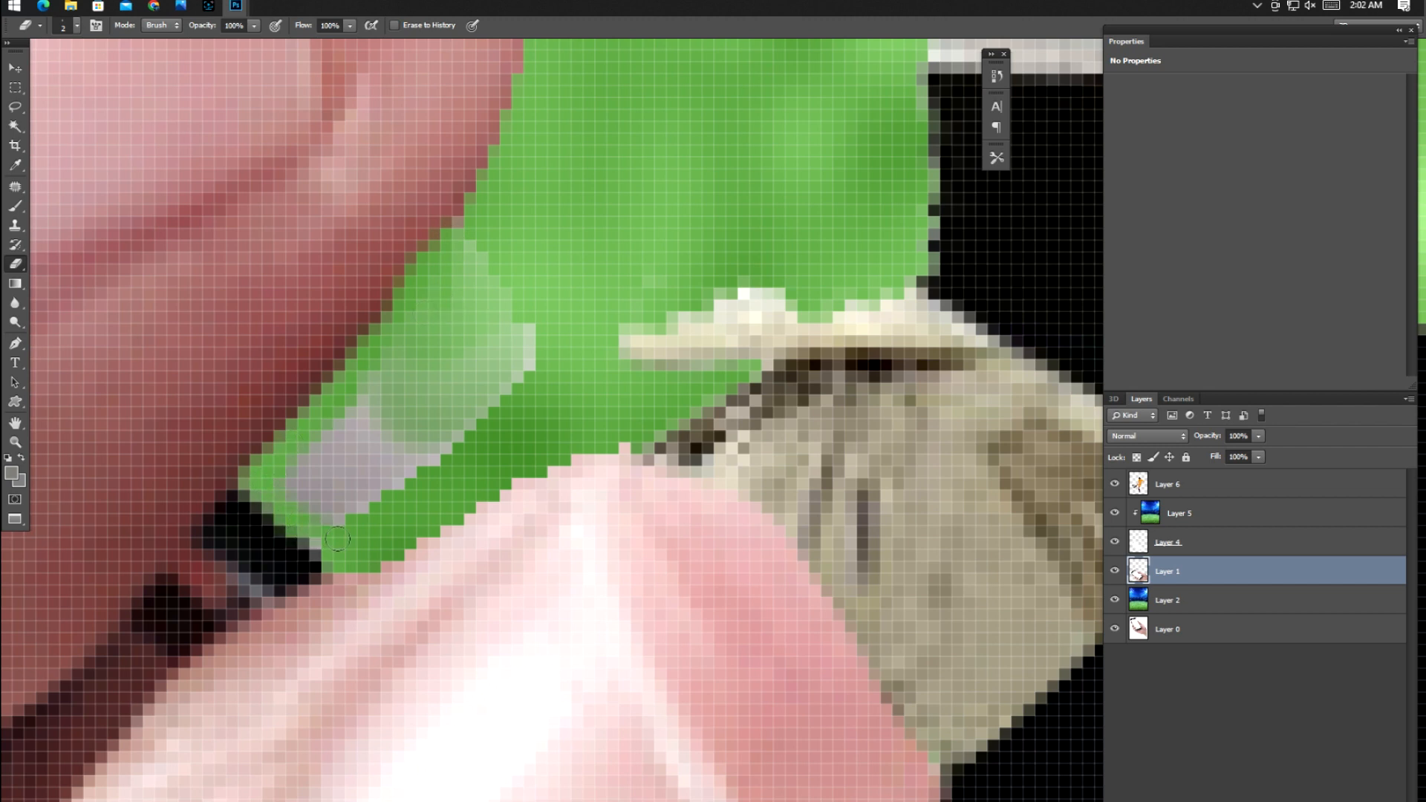
{"action": "mouse_move", "coordinate": [332, 510]}
{"action": "left_mouse_down"}
{"action": "mouse_move", "coordinate": [325, 464]}
{"action": "mouse_move", "coordinate": [390, 405]}
{"action": "mouse_move", "coordinate": [352, 426]}
{"action": "mouse_move", "coordinate": [378, 466]}
{"action": "mouse_move", "coordinate": [483, 359]}
{"action": "left_mouse_up"}
{"action": "key", "text": "bracketright"}
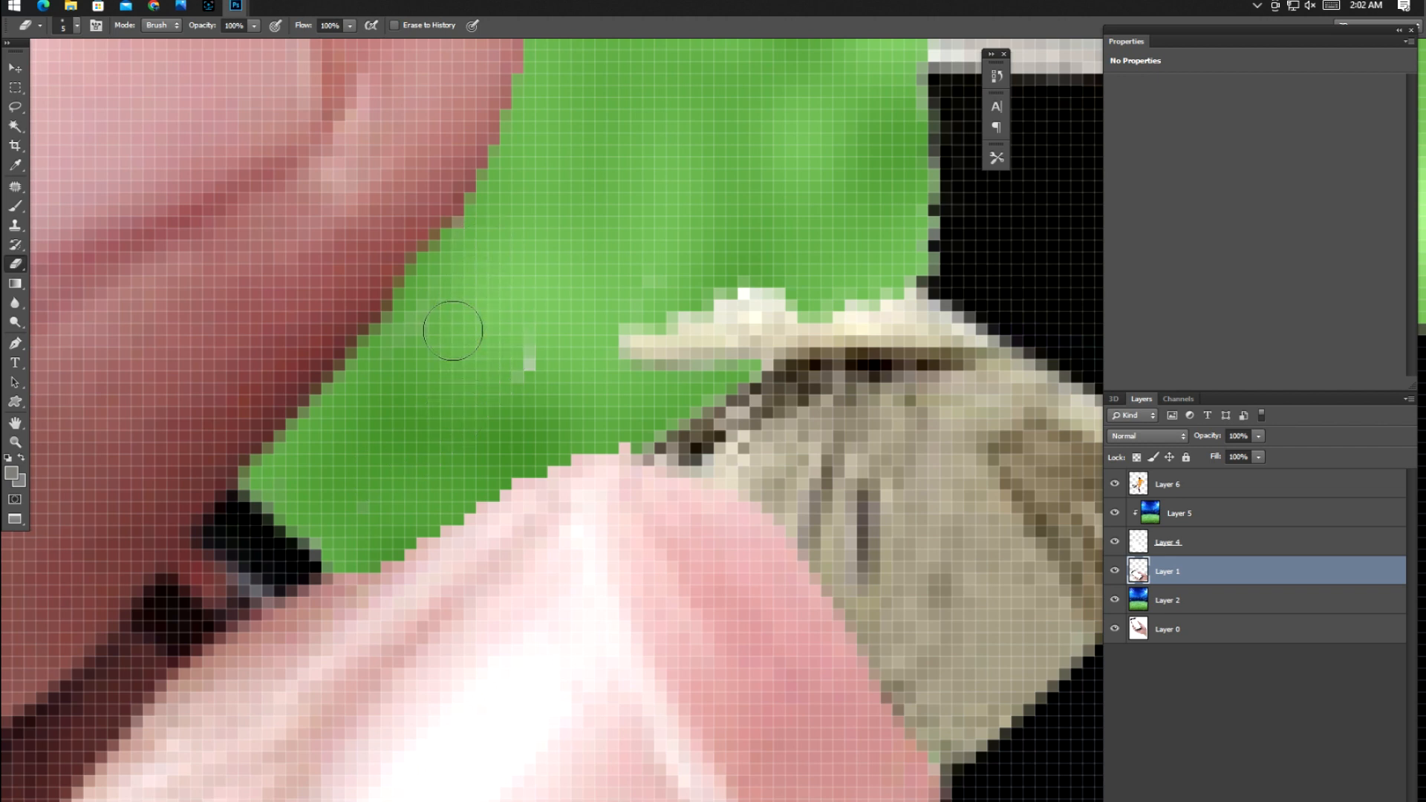
- Outline the missing strip along the upper finger's nail with a Pen path on Layer 1 and convert it to a selection
{"action": "left_click_drag", "start_coordinate": [328, 264], "coordinate": [570, 417]}
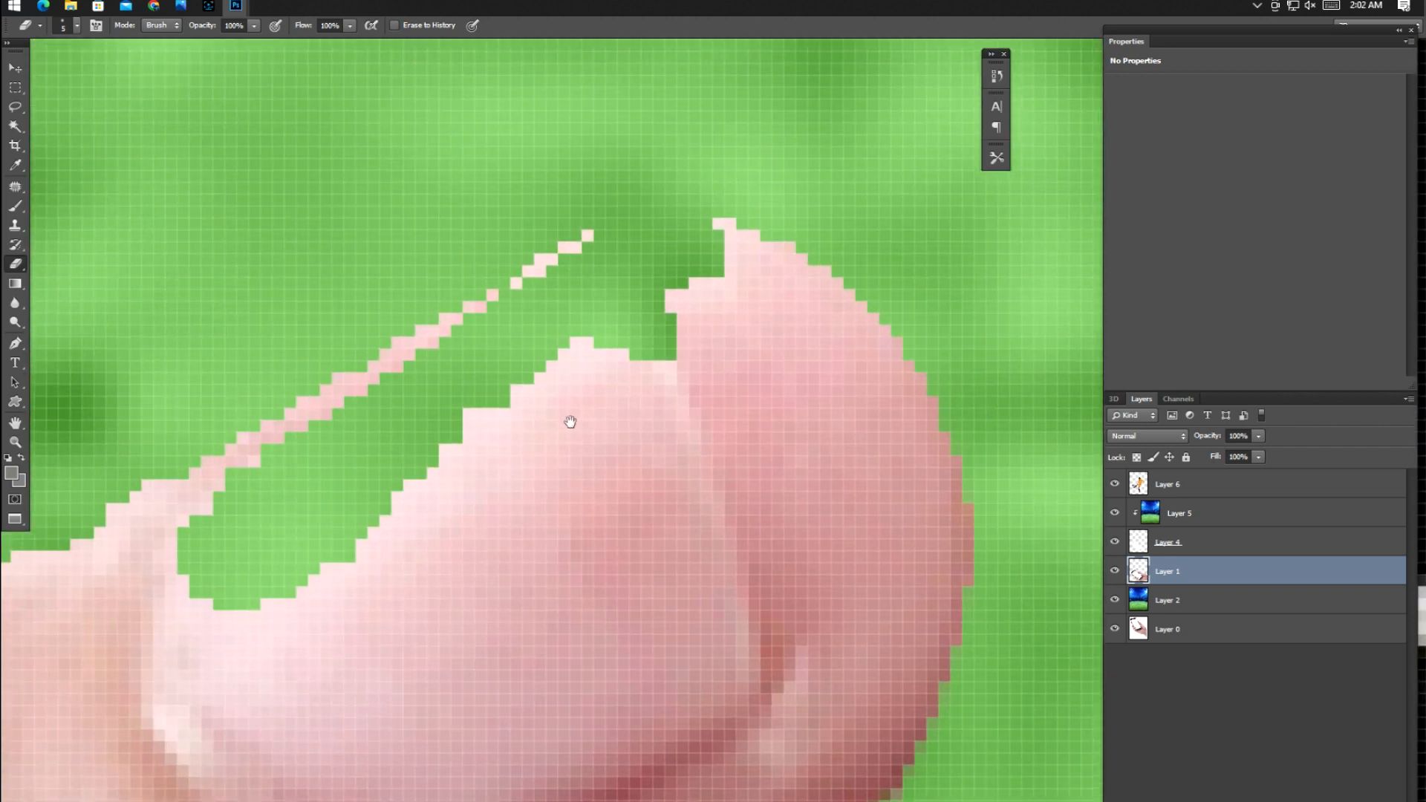
{"action": "key", "text": "v"}
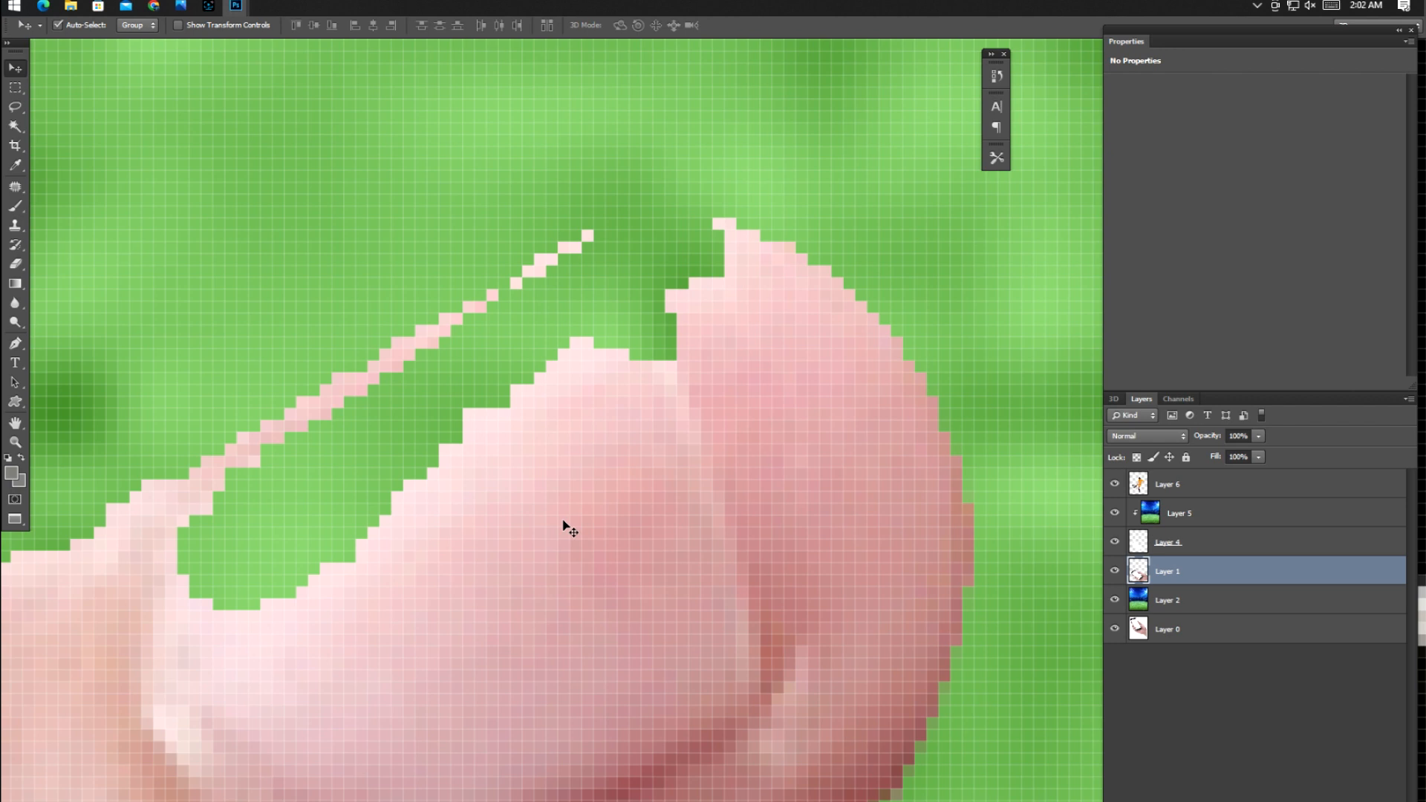
{"action": "key", "text": "s"}
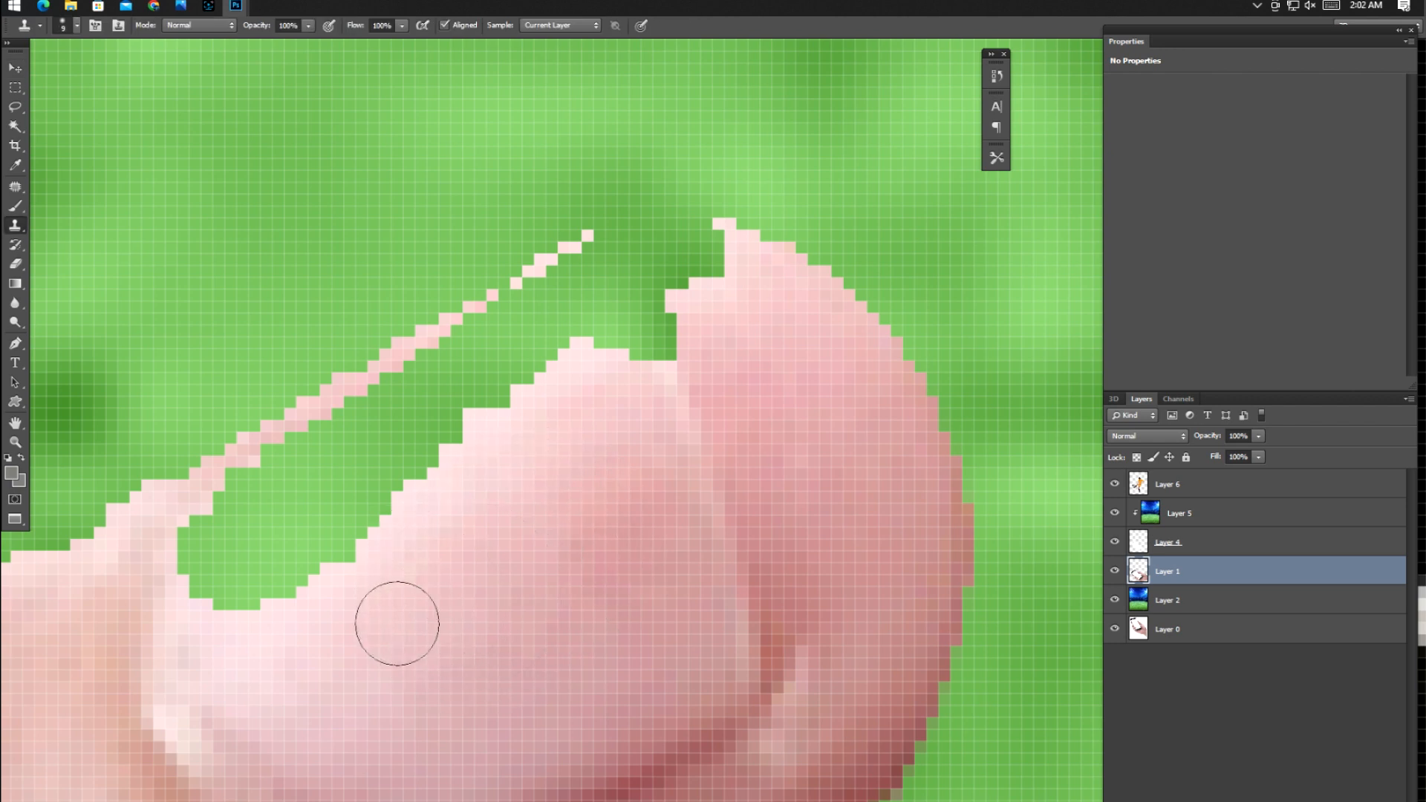
{"action": "key", "text": "p"}
{"action": "left_click", "coordinate": [154, 491]}
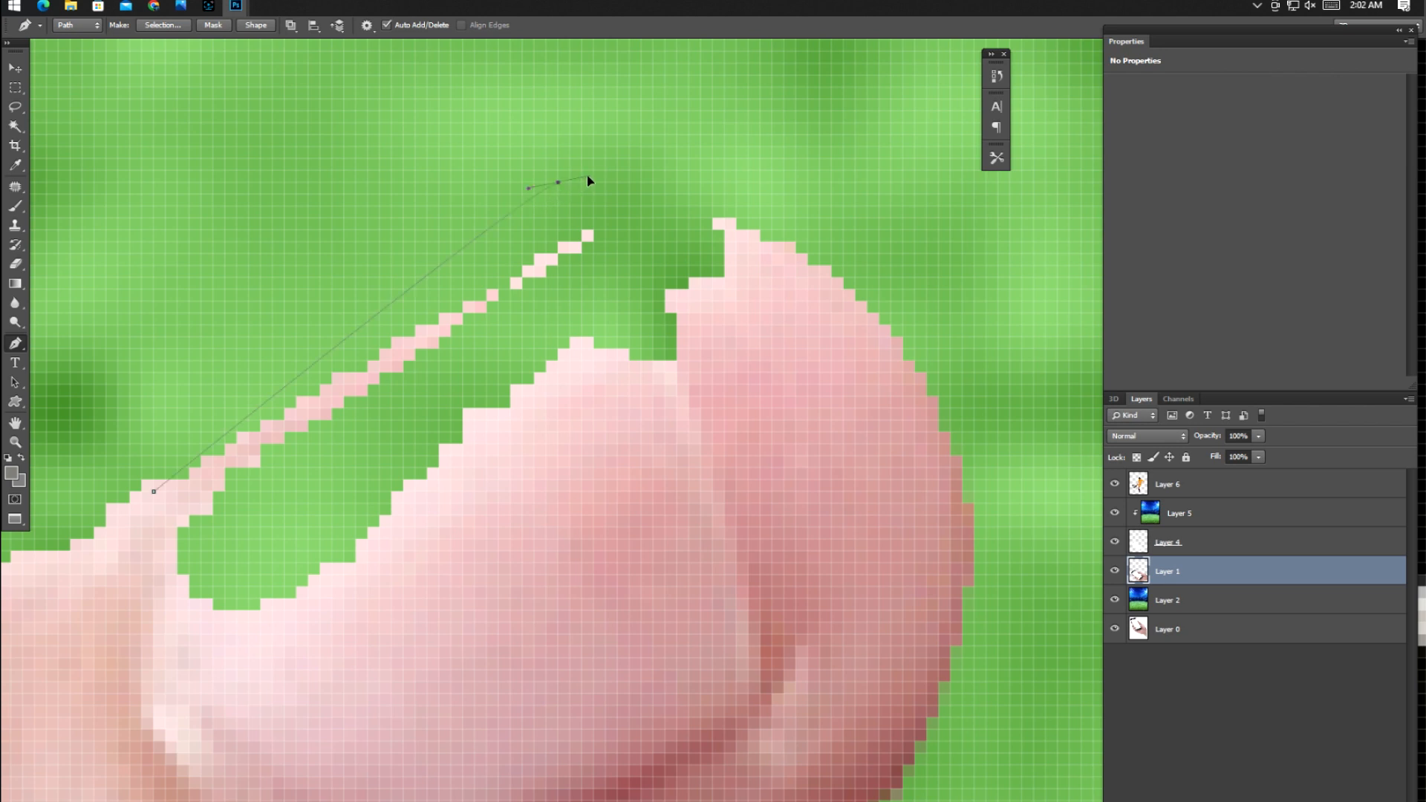
{"action": "left_click_drag", "start_coordinate": [677, 194], "coordinate": [734, 218]}
{"action": "left_click_drag", "start_coordinate": [676, 384], "coordinate": [648, 401]}
{"action": "left_click_drag", "start_coordinate": [534, 467], "coordinate": [468, 509]}
{"action": "left_click_drag", "start_coordinate": [356, 598], "coordinate": [326, 614]}
{"action": "left_click_drag", "start_coordinate": [225, 646], "coordinate": [202, 640]}
{"action": "left_click", "coordinate": [146, 502]}
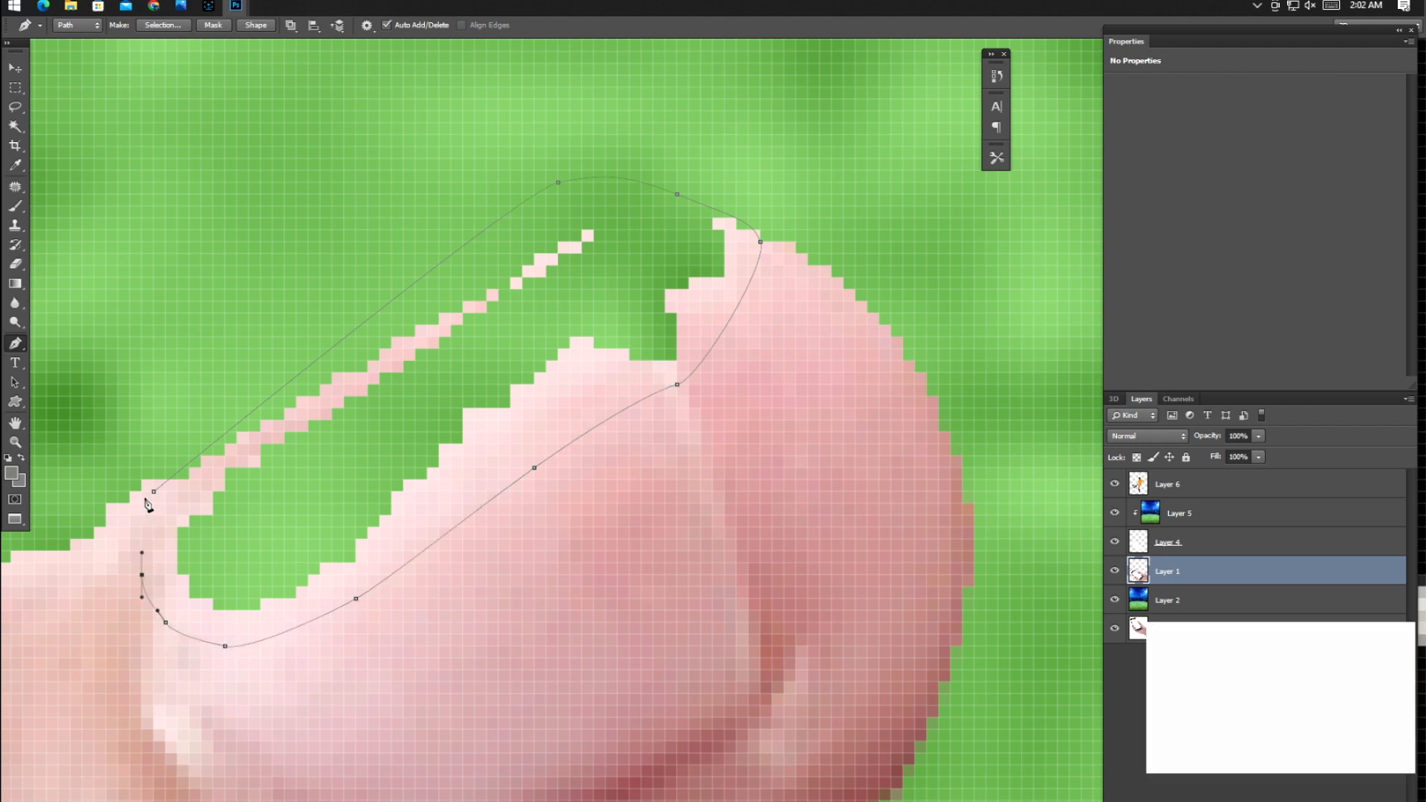
{"action": "key", "text": "ctrl+Return"}
- Try to fill the selected gap in the fingernail with Content-Aware at 100% opacity
{"action": "key", "text": "l"}
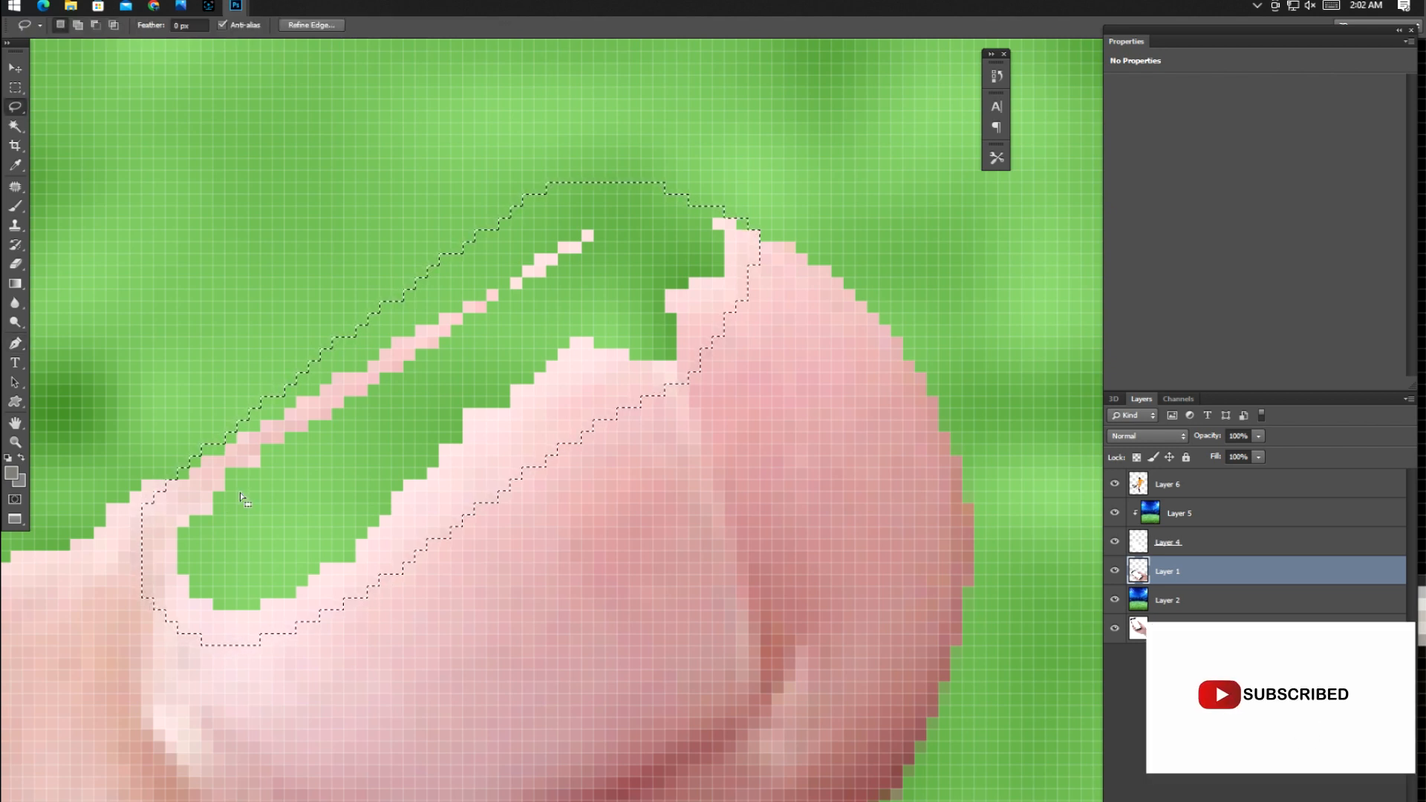
{"action": "right_click", "coordinate": [255, 491]}
{"action": "left_click", "coordinate": [301, 699]}
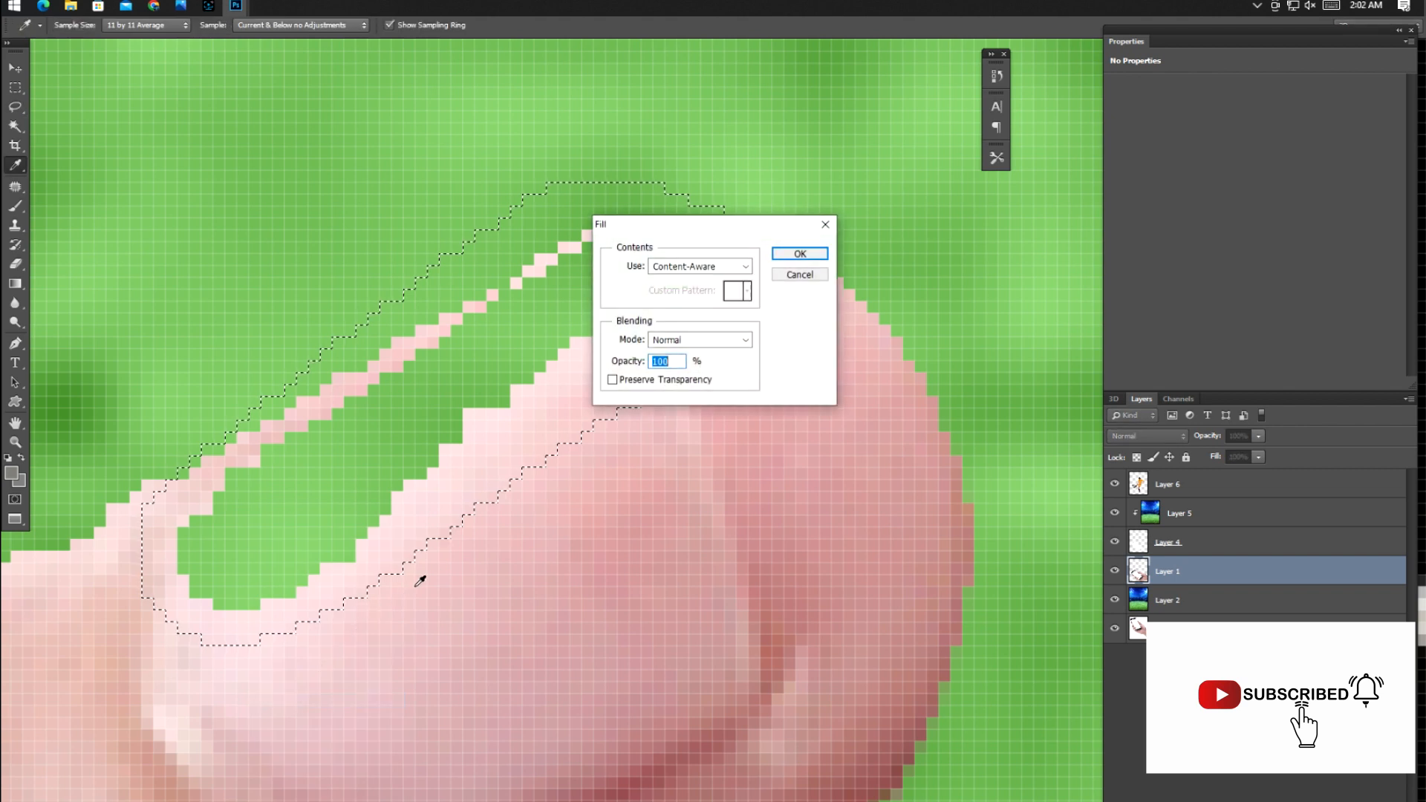
{"action": "key", "text": "Return"}
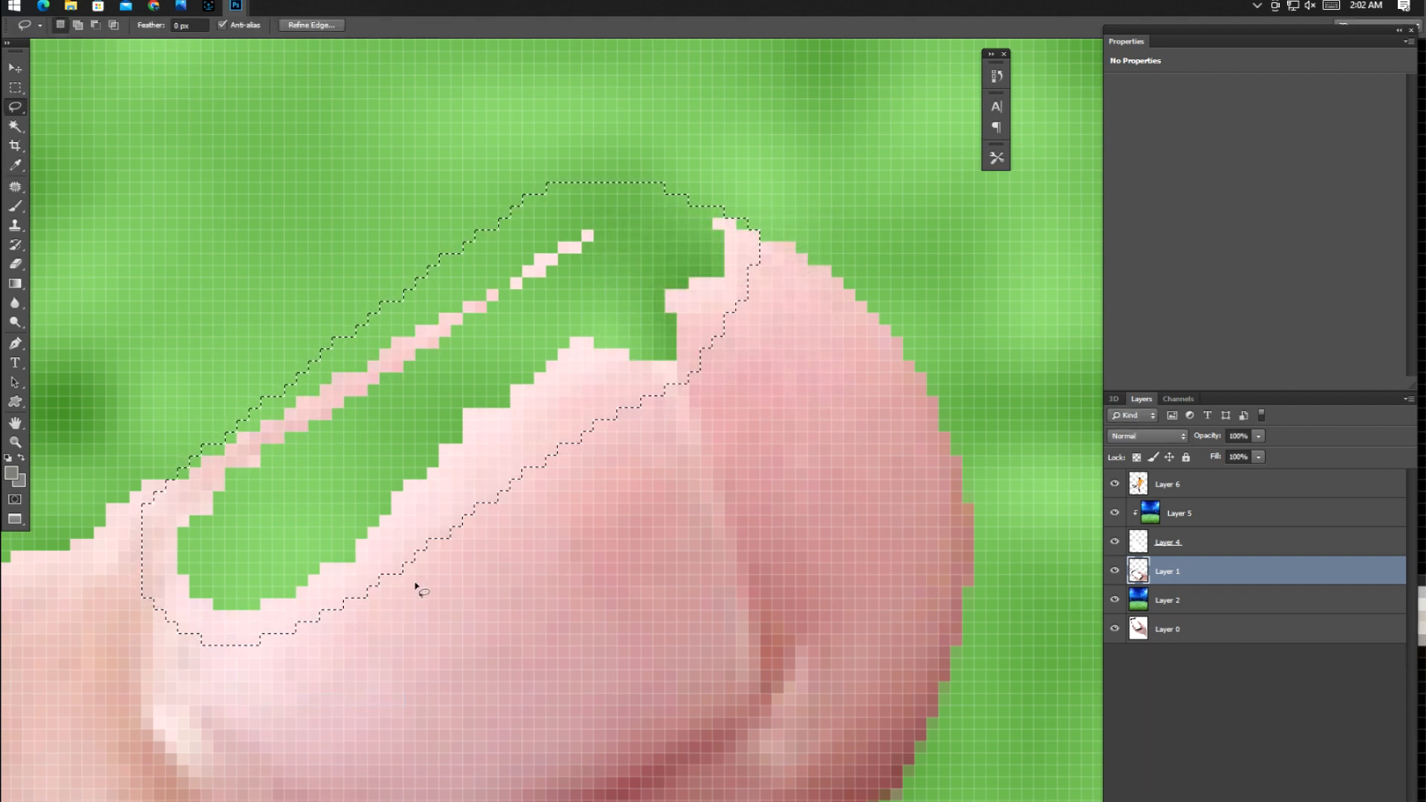
{"action": "key", "text": "v"}
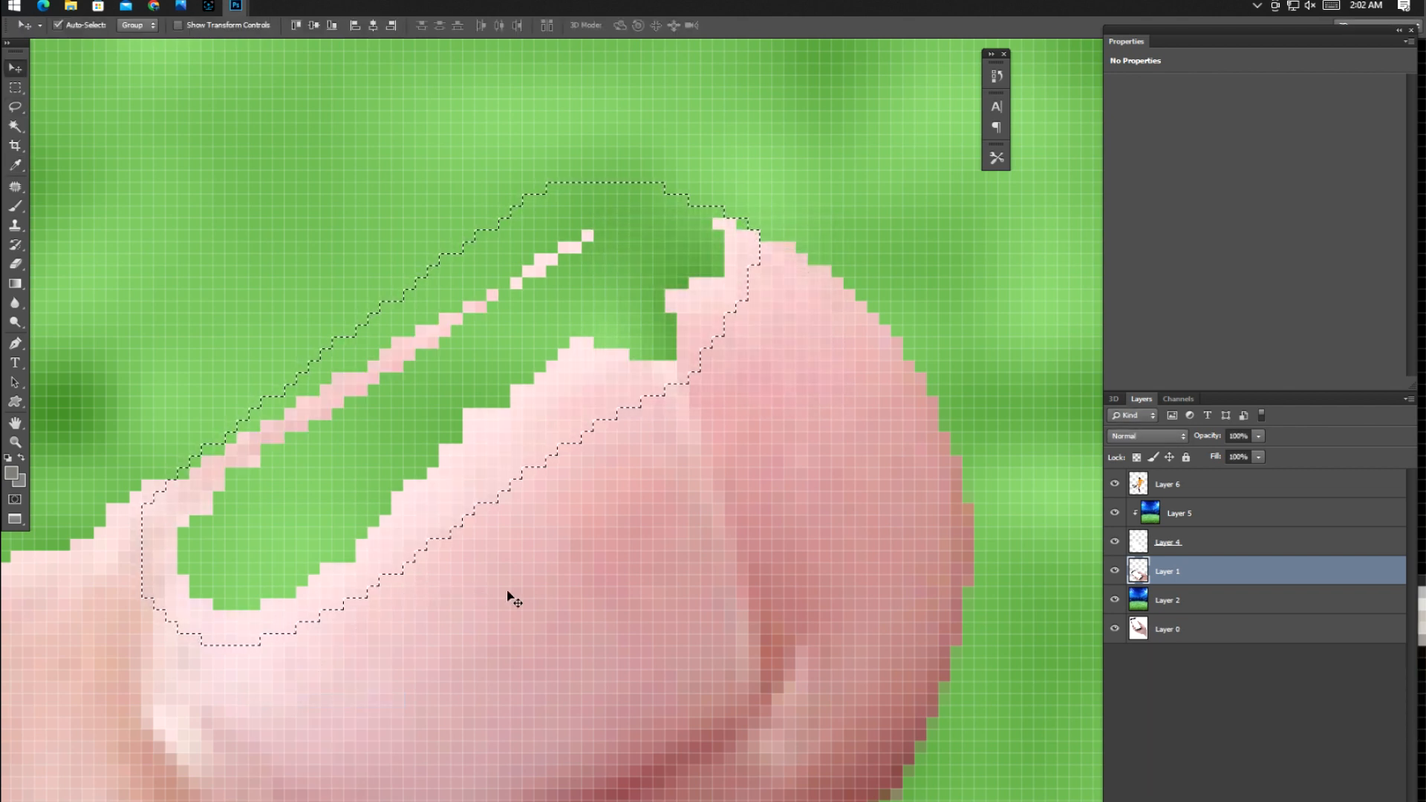
{"action": "key", "text": "l"}
{"action": "right_click", "coordinate": [437, 464]}
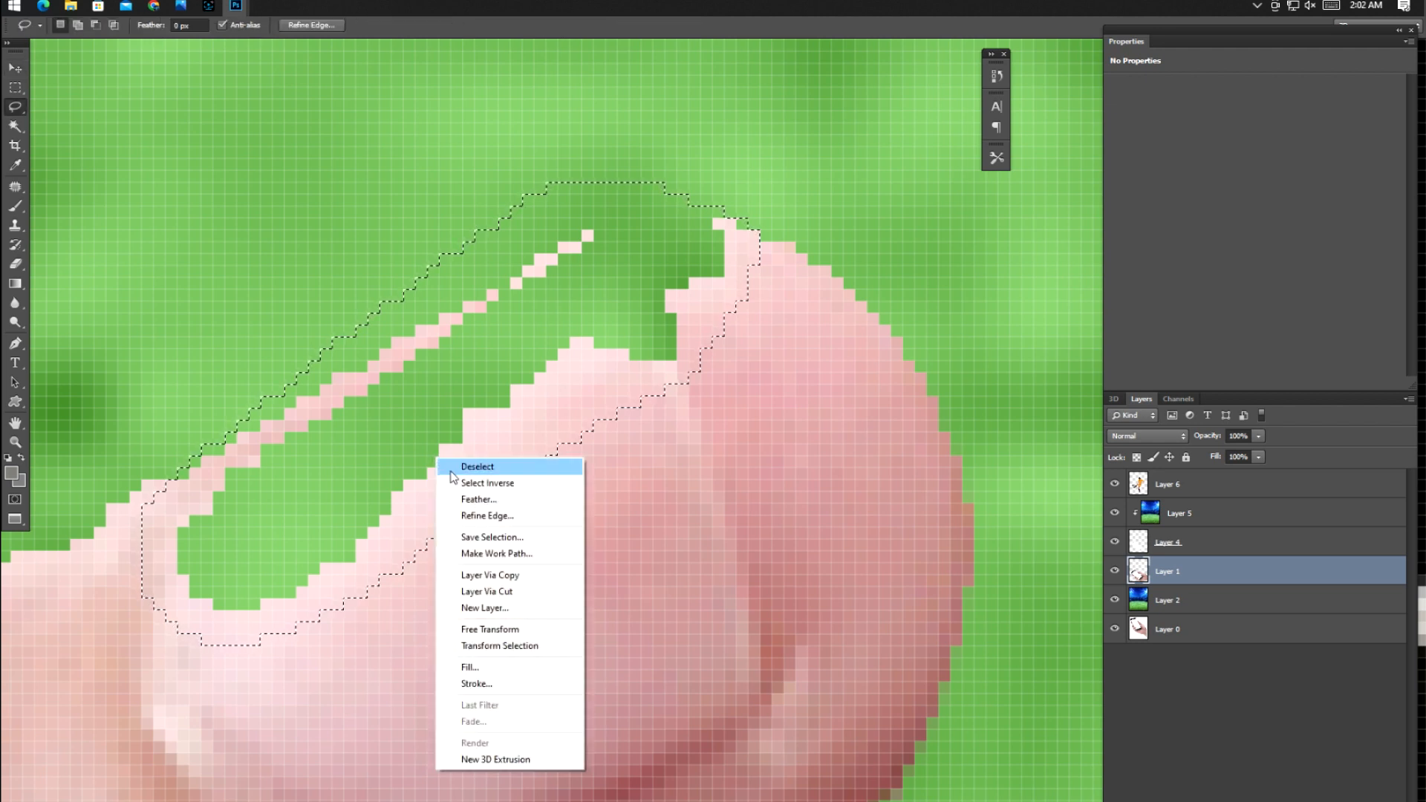
{"action": "left_click", "coordinate": [479, 668]}
{"action": "key", "text": "Return"}
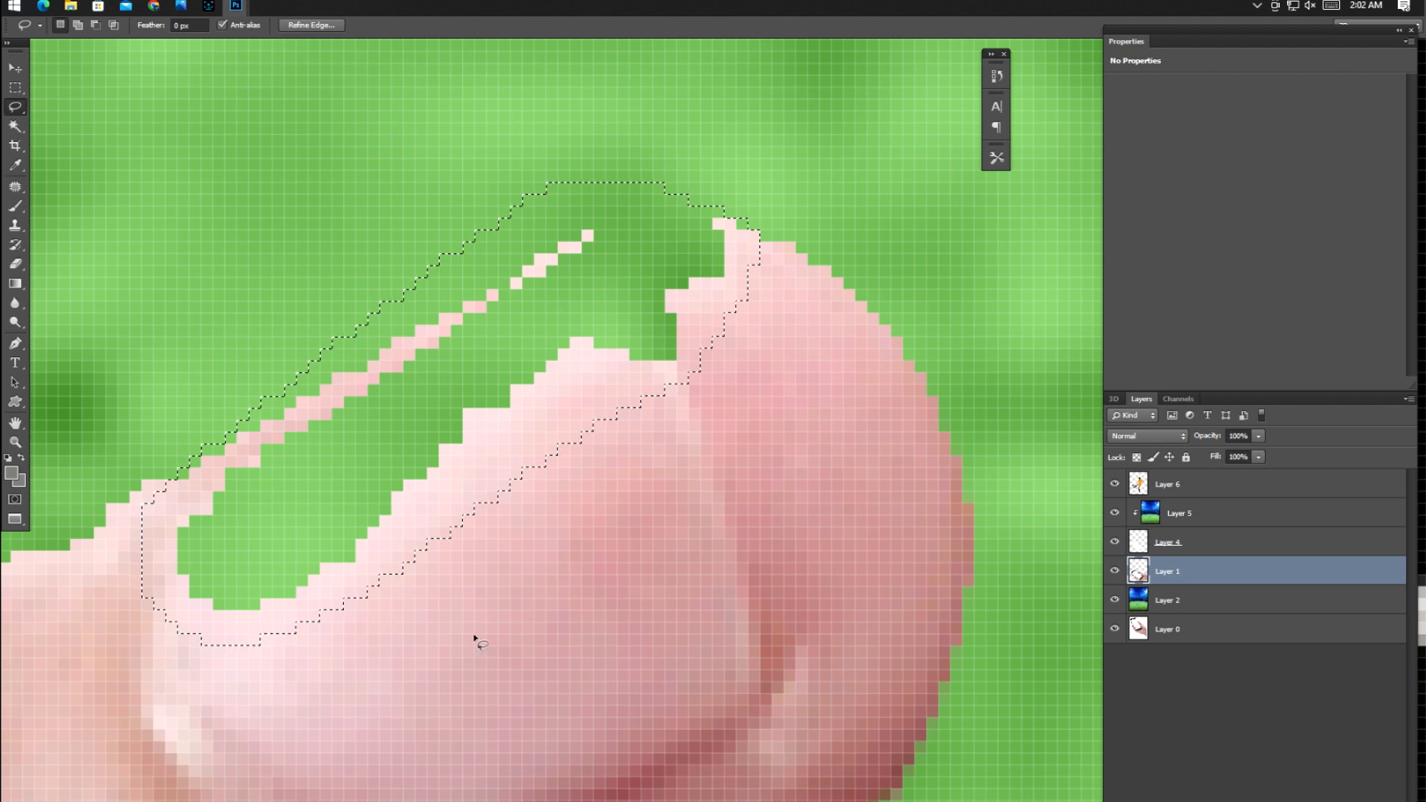
- Clone skin from the middle of the nail onto the lower edge of the gap with the Clone Stamp, and clear the selection
{"action": "key", "text": "s"}
{"action": "left_click", "coordinate": [404, 703], "text": "alt"}
{"action": "mouse_move", "coordinate": [285, 628]}
{"action": "left_mouse_down"}
{"action": "mouse_move", "coordinate": [297, 596]}
{"action": "mouse_move", "coordinate": [228, 611]}
{"action": "mouse_move", "coordinate": [304, 570]}
{"action": "left_mouse_up"}
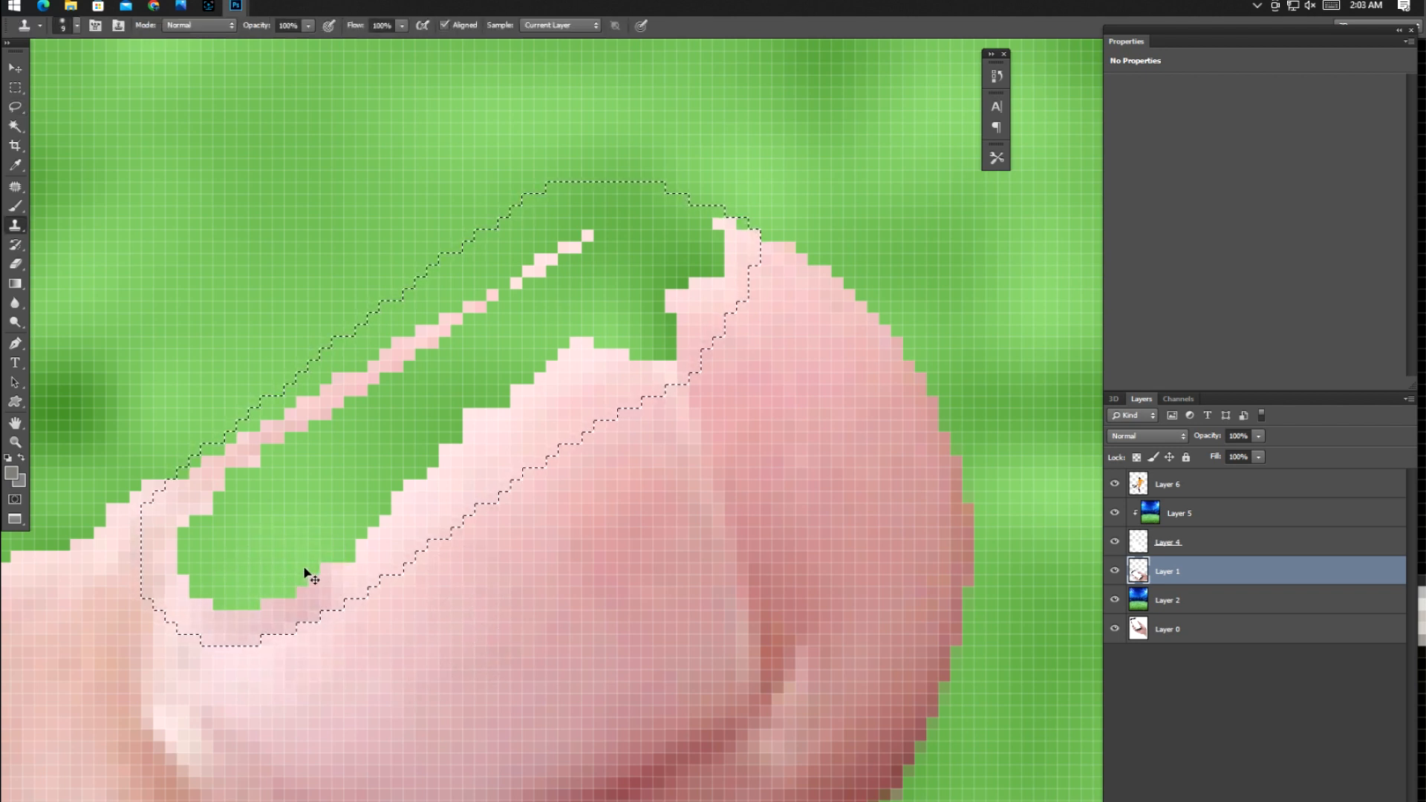
{"action": "key", "text": "ctrl+minus"}
{"action": "key", "text": "ctrl+minus"}
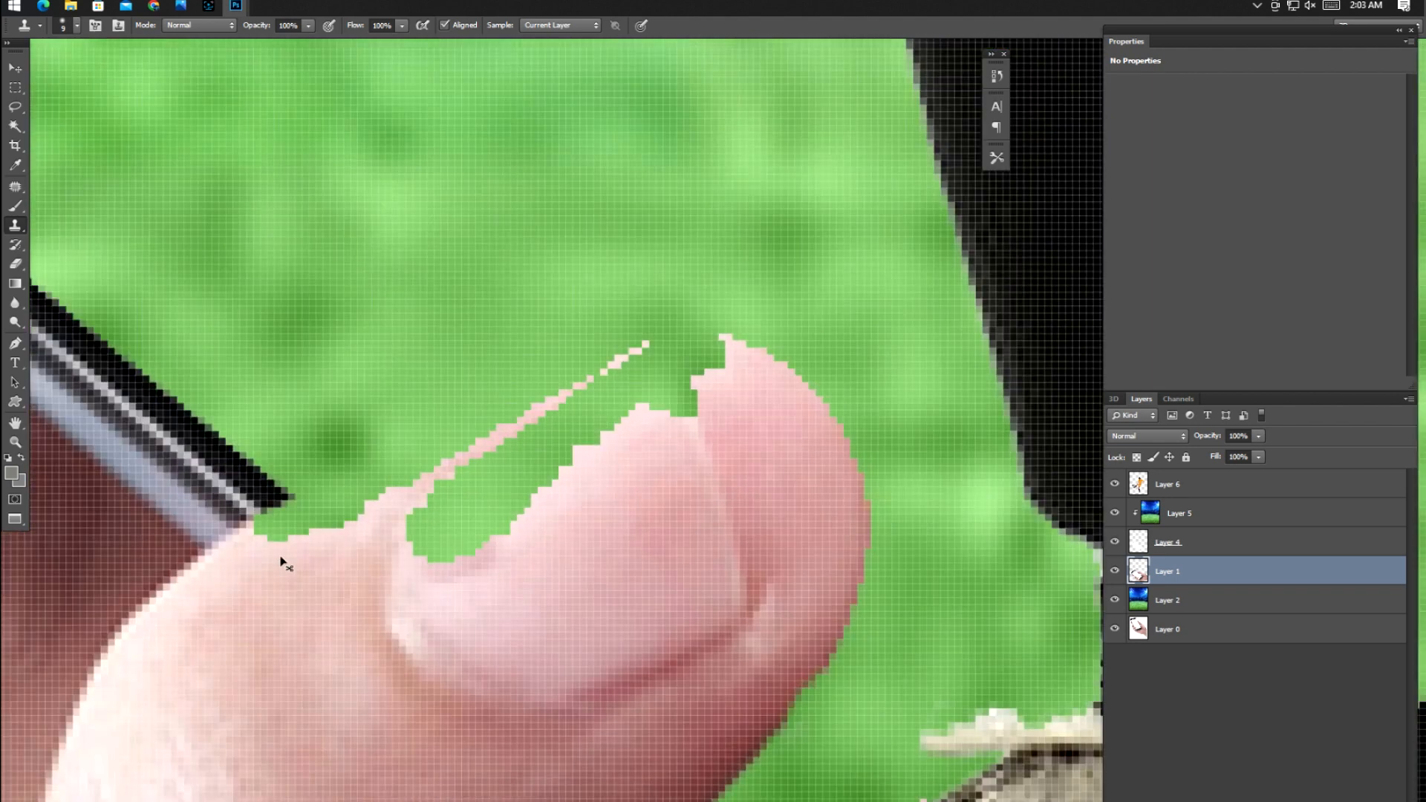
{"action": "key", "text": "ctrl+d"}
- Copy a lassoed piece of the upper fingertip to a new layer, place it over the nail gap, and bring it to the front
{"action": "key", "text": "l"}
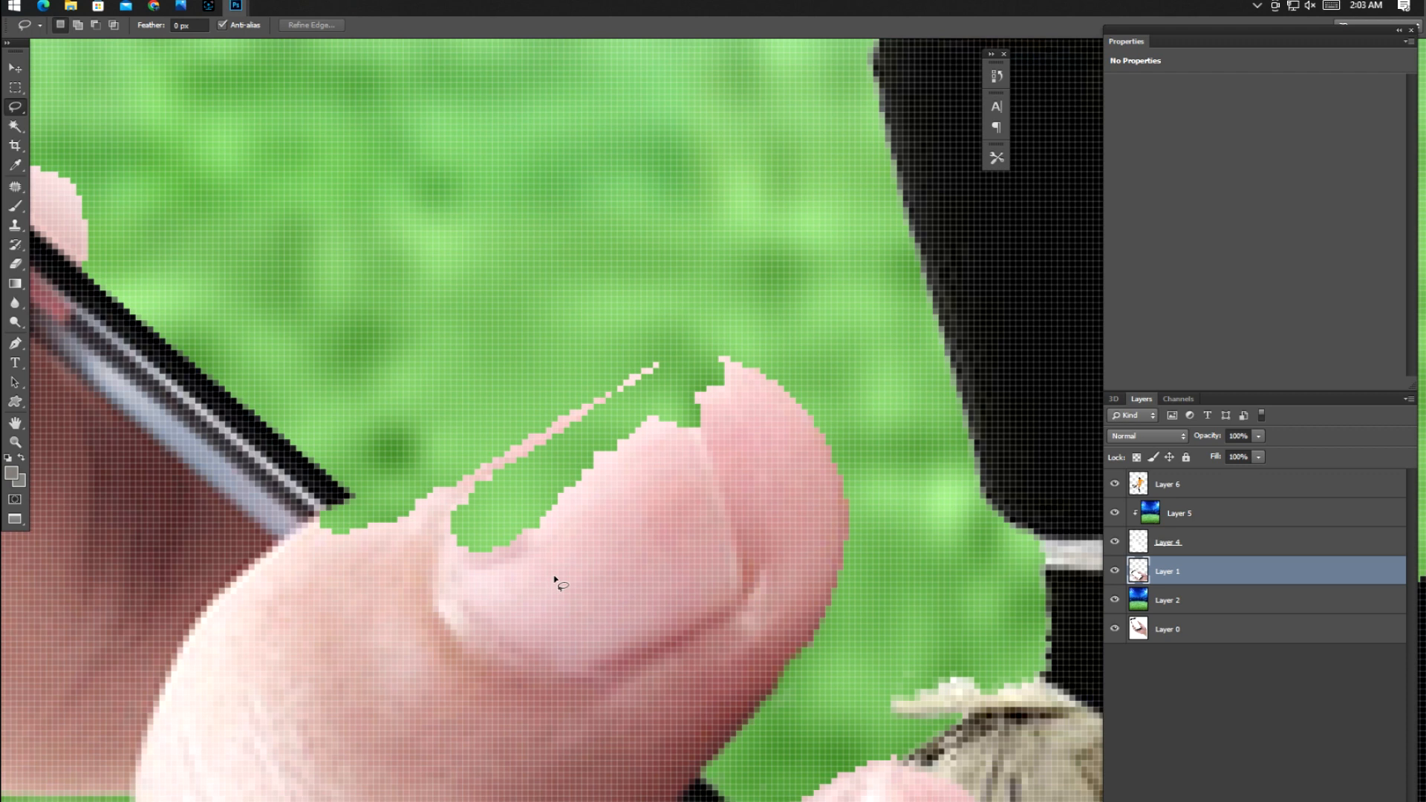
{"action": "left_click_drag", "start_coordinate": [556, 611], "coordinate": [554, 582]}
{"action": "key", "text": "ctrl+j"}
{"action": "key", "text": "v"}
{"action": "left_click_drag", "start_coordinate": [658, 569], "coordinate": [587, 471]}
{"action": "key", "text": "ctrl+bracketright"}
{"action": "key", "text": "ctrl+bracketright"}
{"action": "key", "text": "ctrl+bracketright"}
- Warp the copied fingertip piece so it fills the missing nail area and follows the finger's outer contour
{"action": "key", "text": "ctrl+t"}
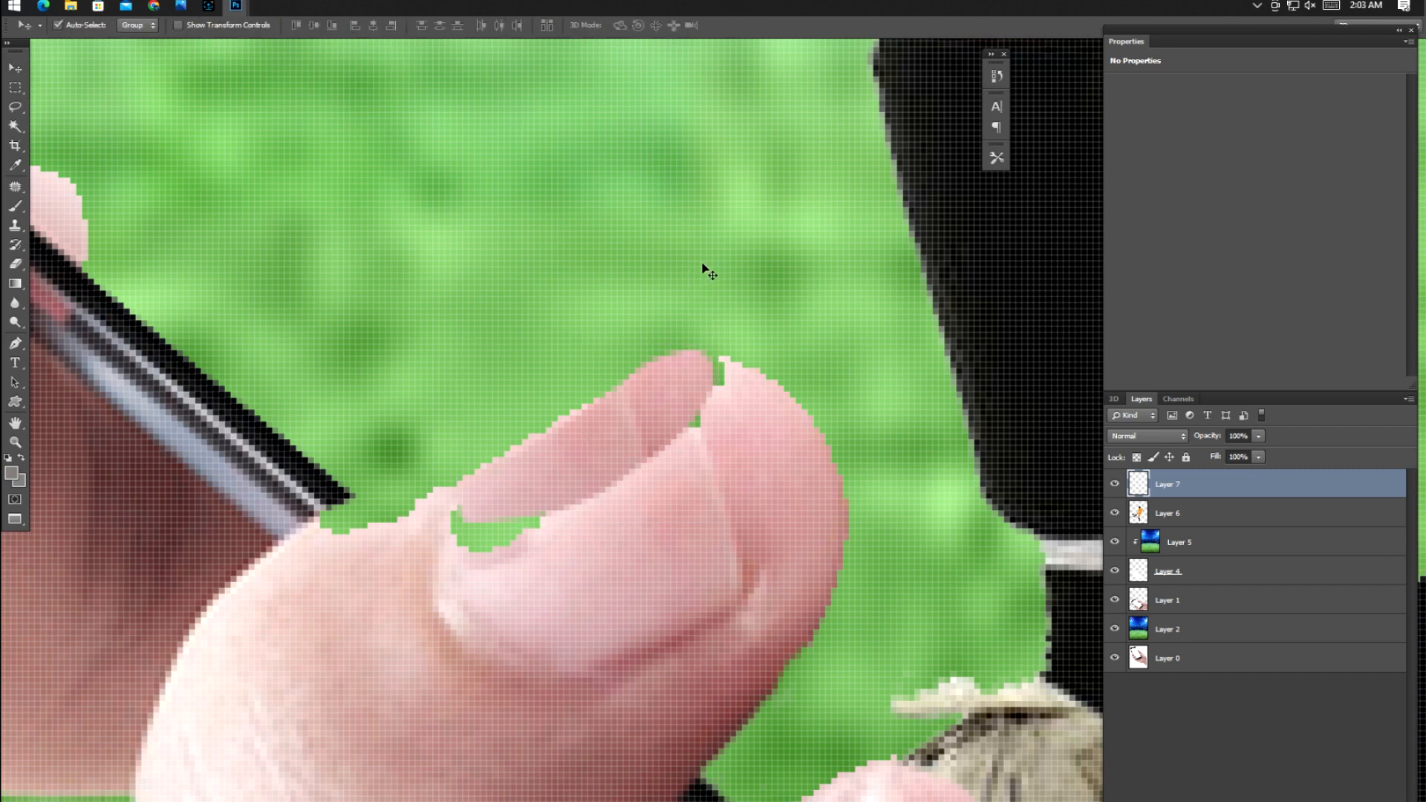
{"action": "left_click", "coordinate": [705, 24]}
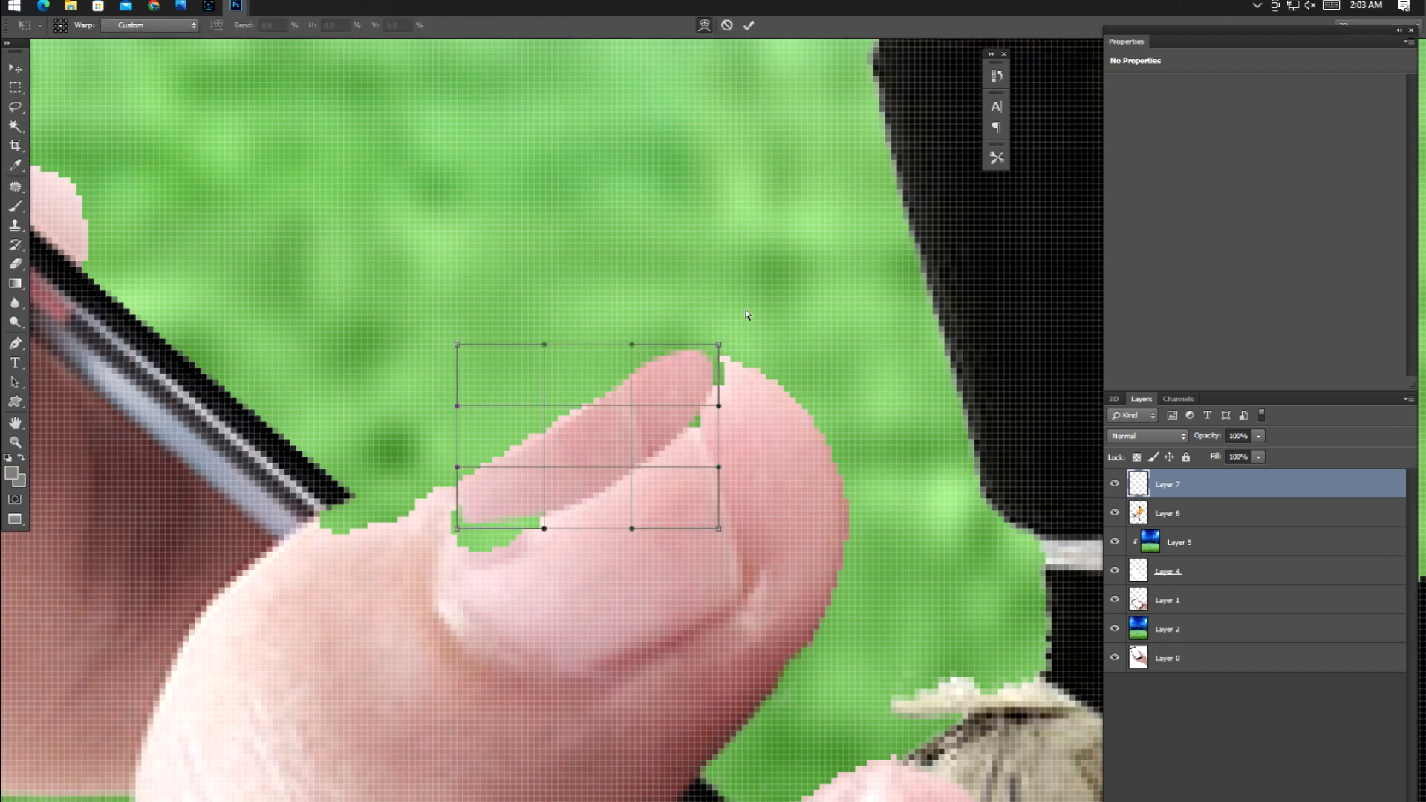
{"action": "left_click_drag", "start_coordinate": [718, 345], "coordinate": [736, 351]}
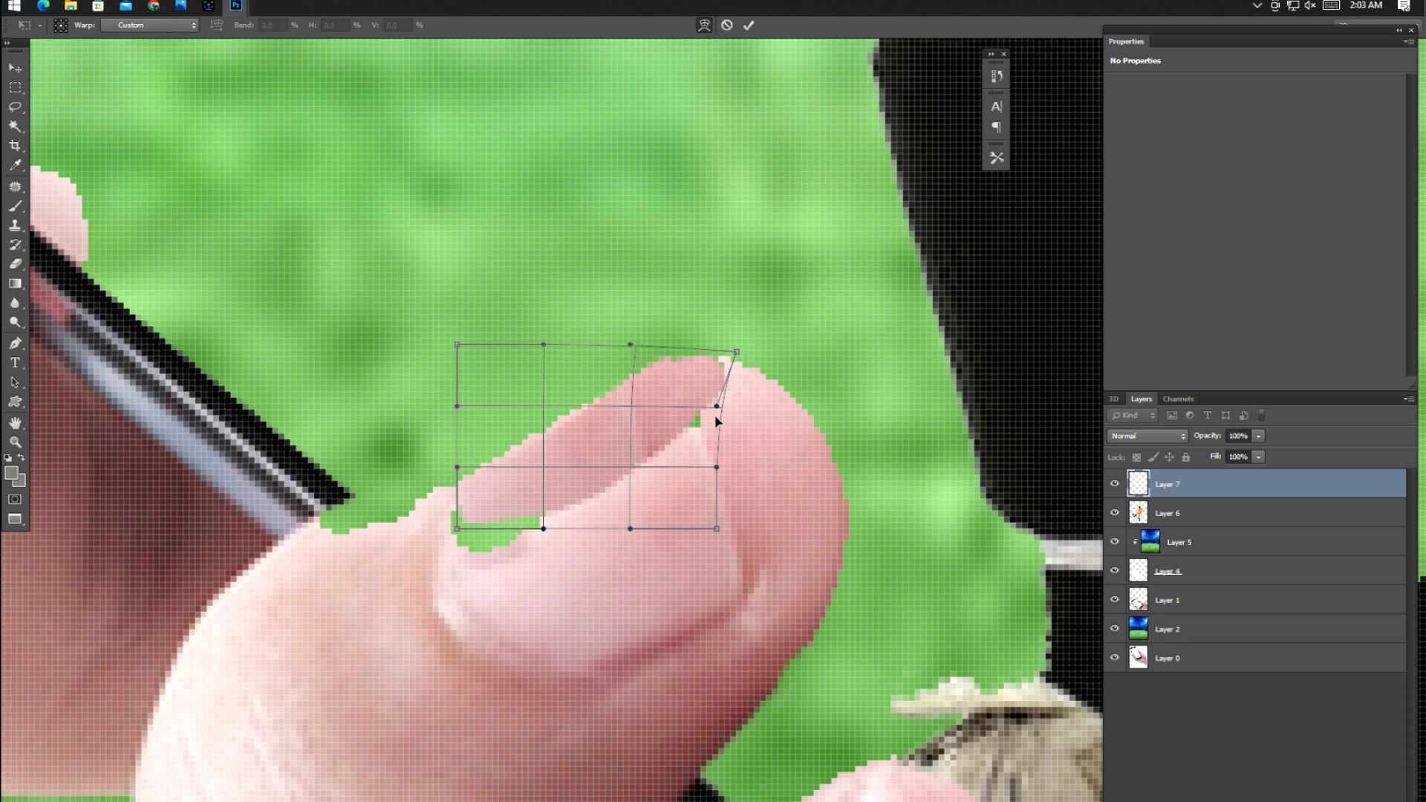
{"action": "mouse_move", "coordinate": [716, 408]}
{"action": "left_mouse_down"}
{"action": "mouse_move", "coordinate": [729, 421]}
{"action": "mouse_move", "coordinate": [717, 408]}
{"action": "left_mouse_up"}
{"action": "left_click_drag", "start_coordinate": [456, 531], "coordinate": [433, 552]}
{"action": "left_click_drag", "start_coordinate": [540, 531], "coordinate": [547, 556]}
{"action": "left_click_drag", "start_coordinate": [547, 433], "coordinate": [535, 422]}
{"action": "left_click_drag", "start_coordinate": [525, 552], "coordinate": [533, 559]}
{"action": "left_click_drag", "start_coordinate": [703, 423], "coordinate": [767, 408]}
{"action": "left_click_drag", "start_coordinate": [622, 361], "coordinate": [647, 293]}
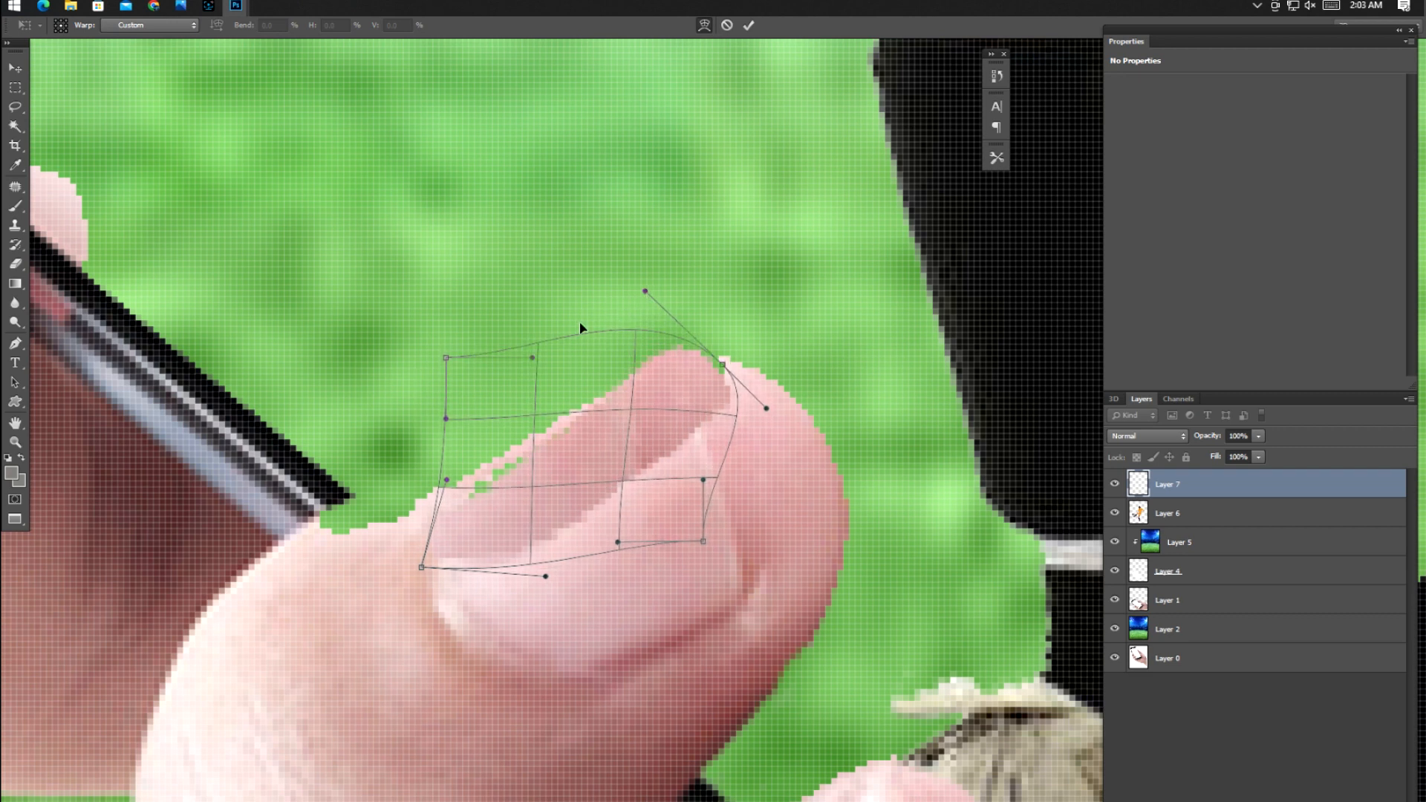
{"action": "left_click_drag", "start_coordinate": [445, 359], "coordinate": [374, 317]}
{"action": "key", "text": "Return"}
- Lasso the intact lowest fingertip beside the standing boot on the hand layer and feather the selection
{"action": "scroll", "coordinate": [483, 492], "scroll_direction": "down", "scroll_amount": 10}
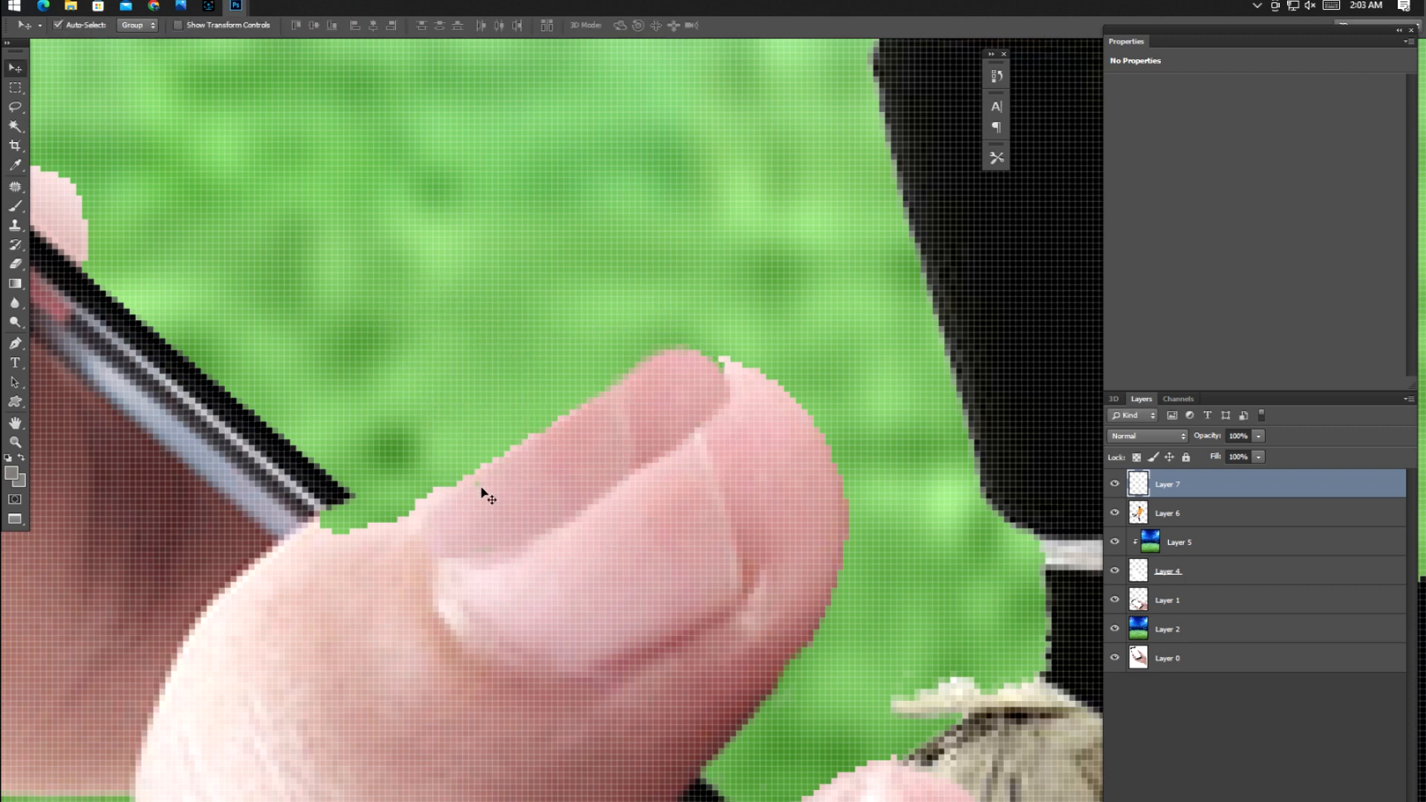
{"action": "key", "text": "ctrl+0"}
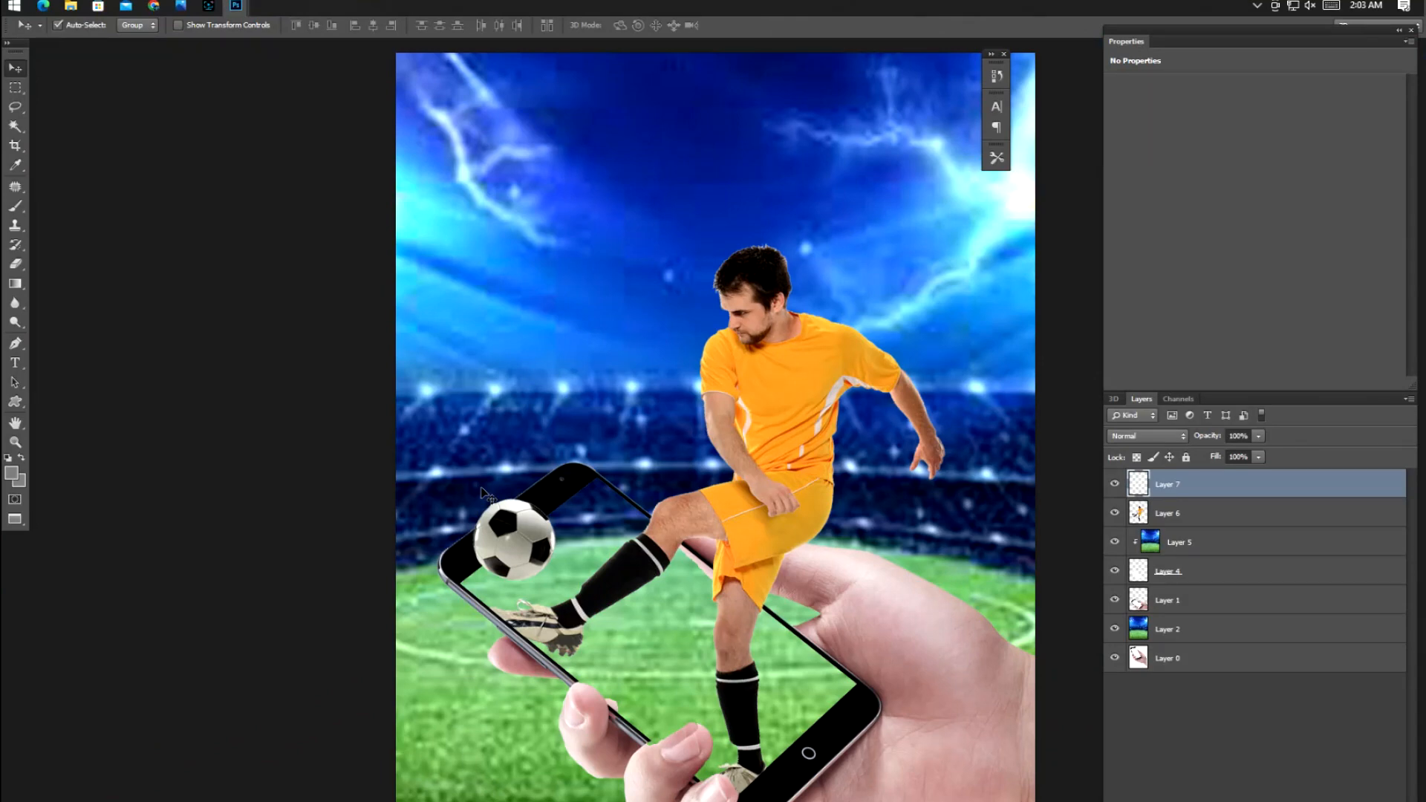
{"action": "scroll", "coordinate": [520, 487], "scroll_direction": "up", "scroll_amount": 10}
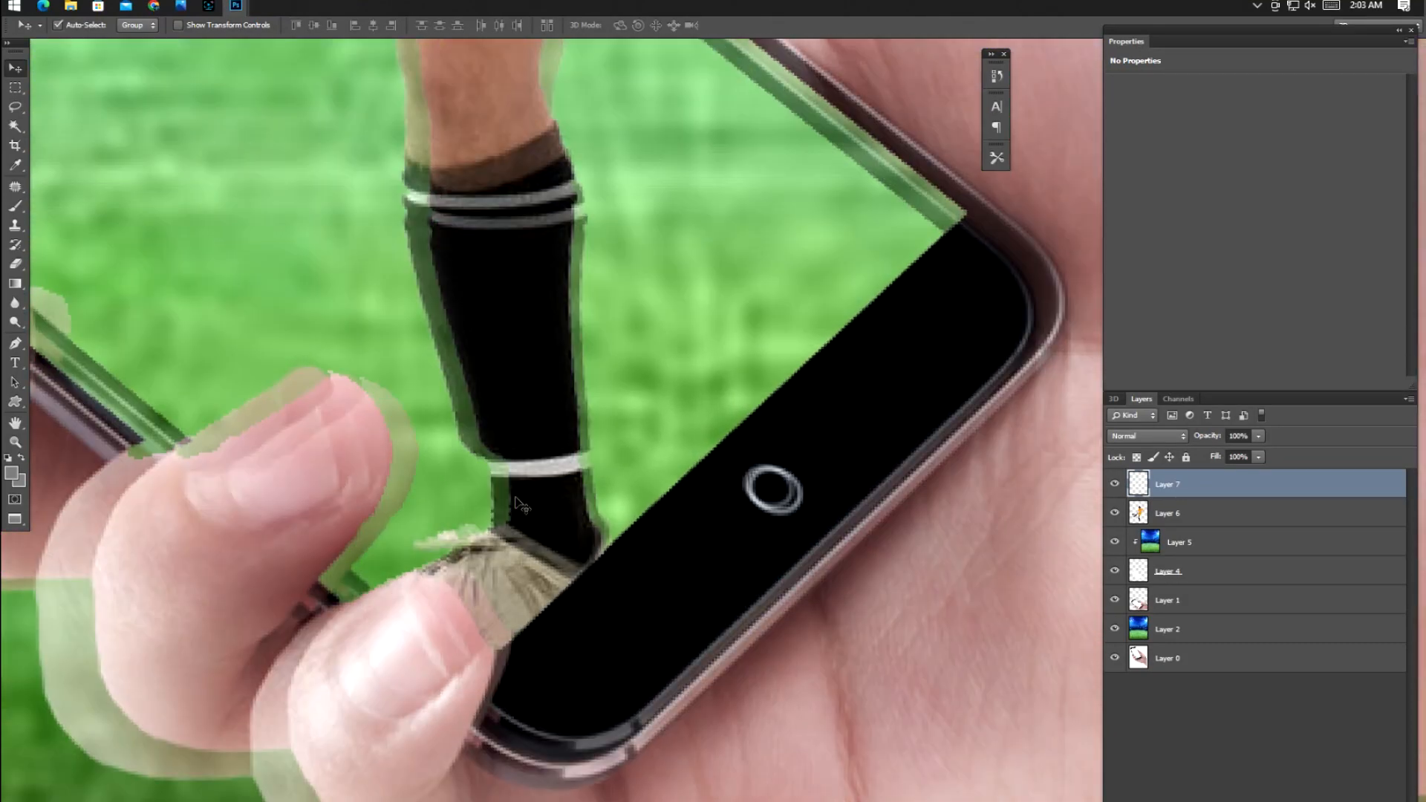
{"action": "scroll", "coordinate": [520, 505], "scroll_direction": "up", "scroll_amount": 4}
{"action": "left_click", "coordinate": [492, 532]}
{"action": "key", "text": "l"}
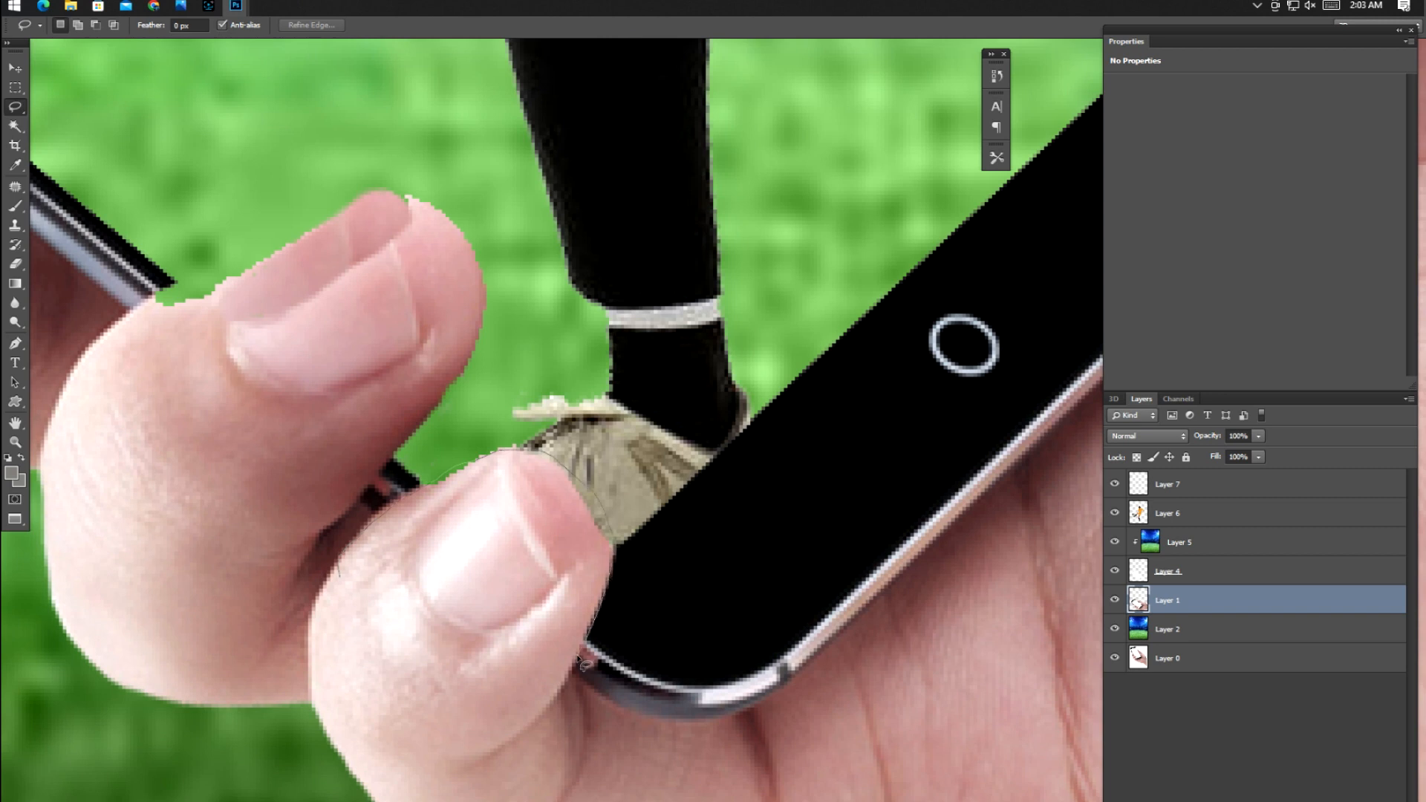
{"action": "left_click_drag", "start_coordinate": [489, 752], "coordinate": [338, 576]}
{"action": "right_click", "coordinate": [433, 599]}
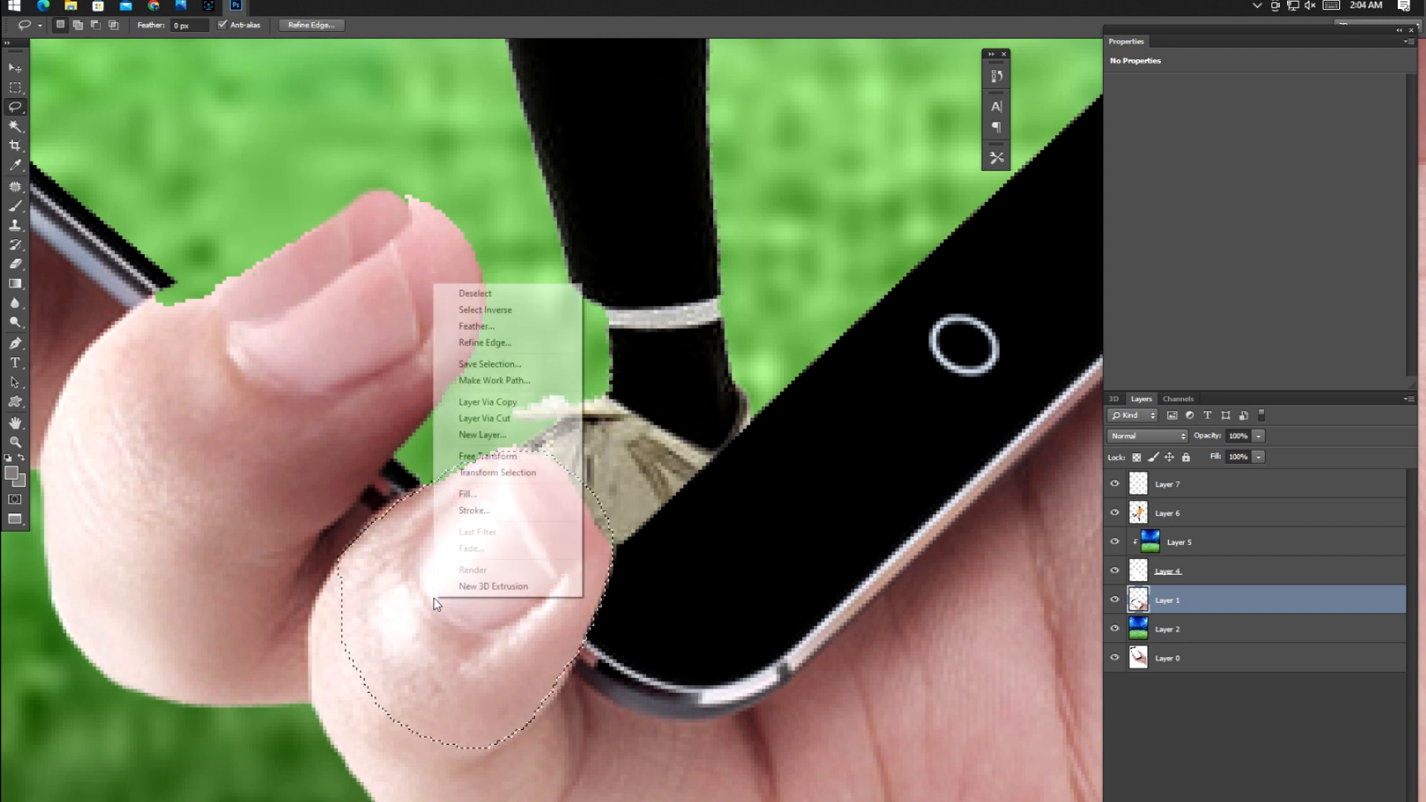
{"action": "left_click", "coordinate": [479, 327]}
{"action": "key", "text": "Return"}
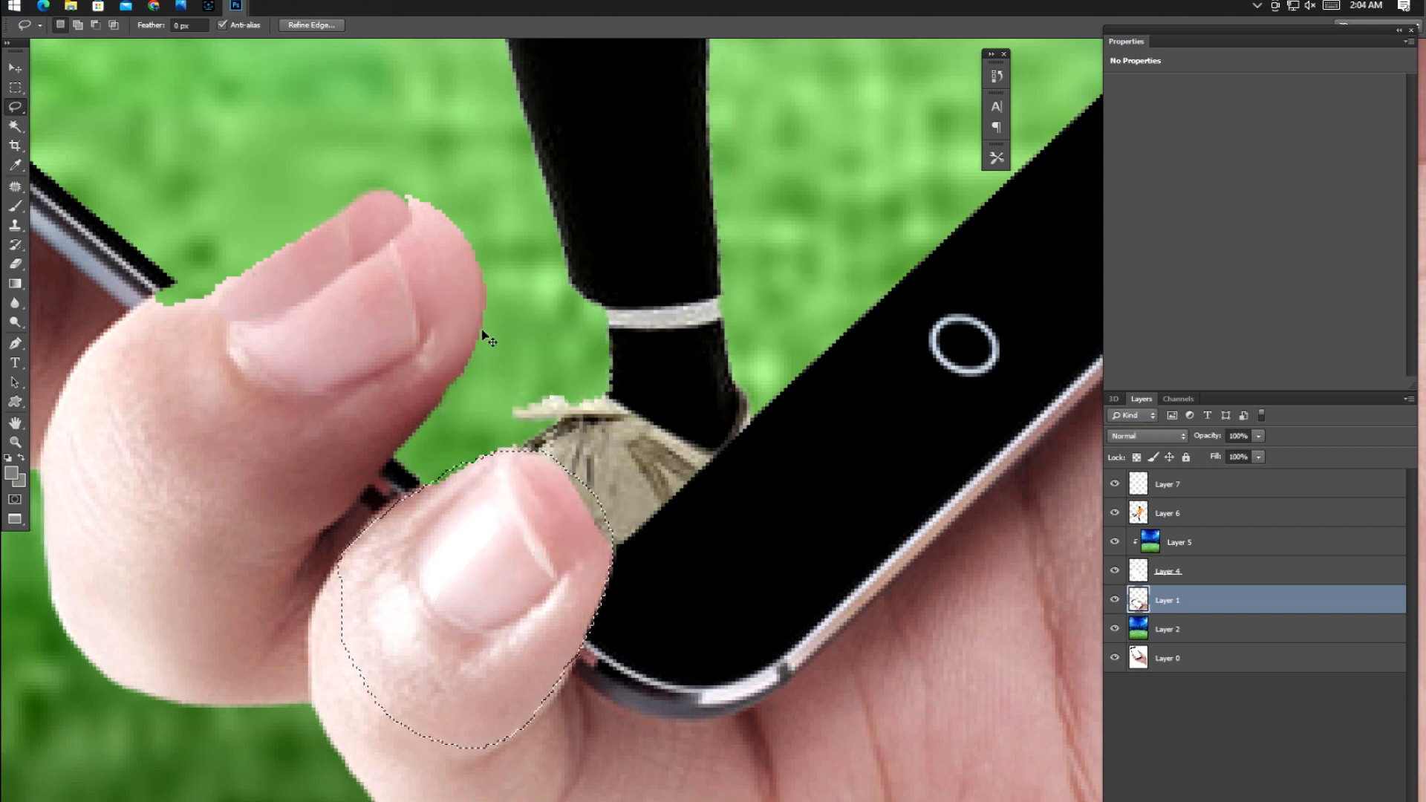
- Copy the selected fingertip to a new layer over the damaged upper fingertip, delete the old warped patch, and bring the copy to the front
{"action": "key", "text": "ctrl+j"}
{"action": "key", "text": "v"}
{"action": "left_click_drag", "start_coordinate": [413, 452], "coordinate": [359, 277]}
{"action": "left_click", "coordinate": [334, 246]}
{"action": "key", "text": "Delete"}
{"action": "key", "text": "ctrl+]"}
{"action": "key", "text": "ctrl+]"}
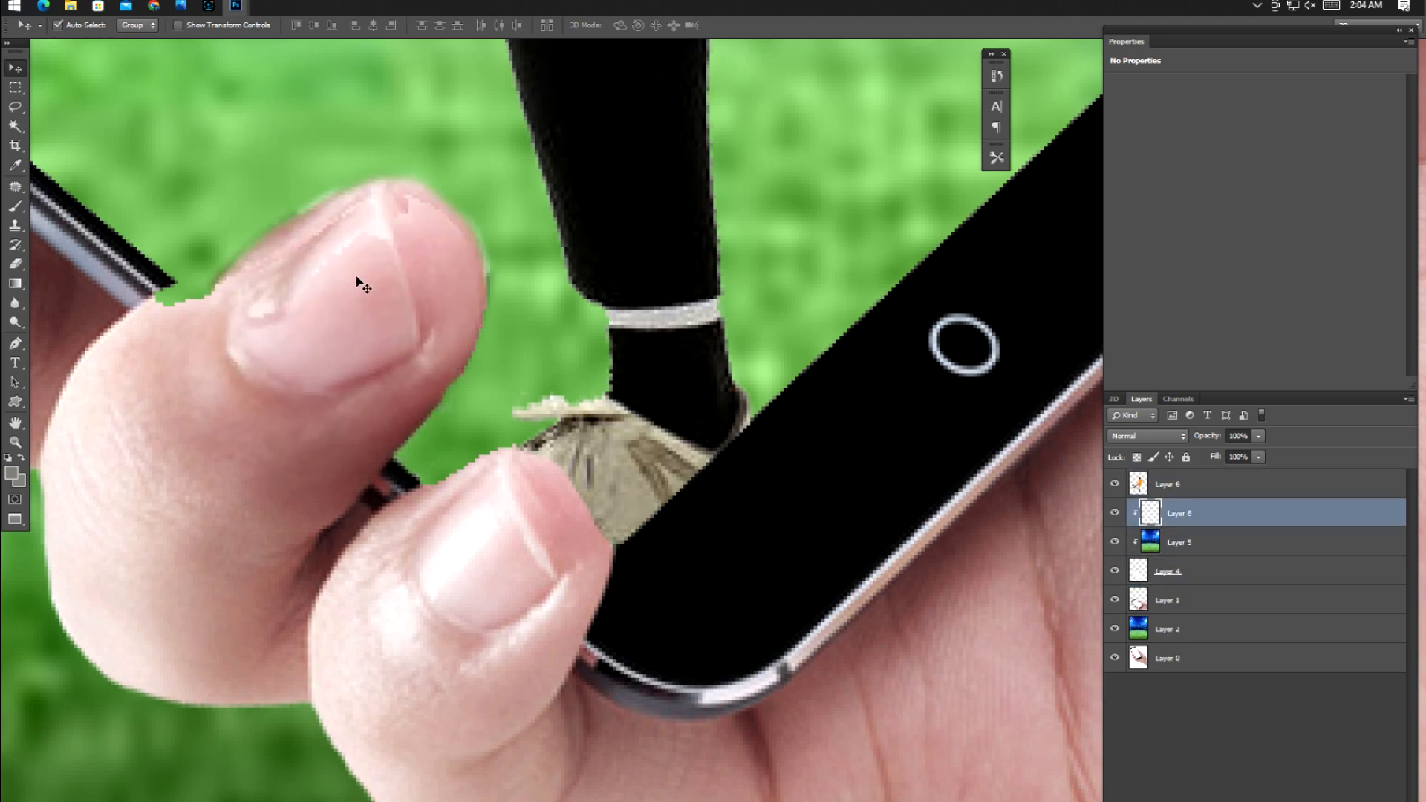
{"action": "key", "text": "ctrl+]"}
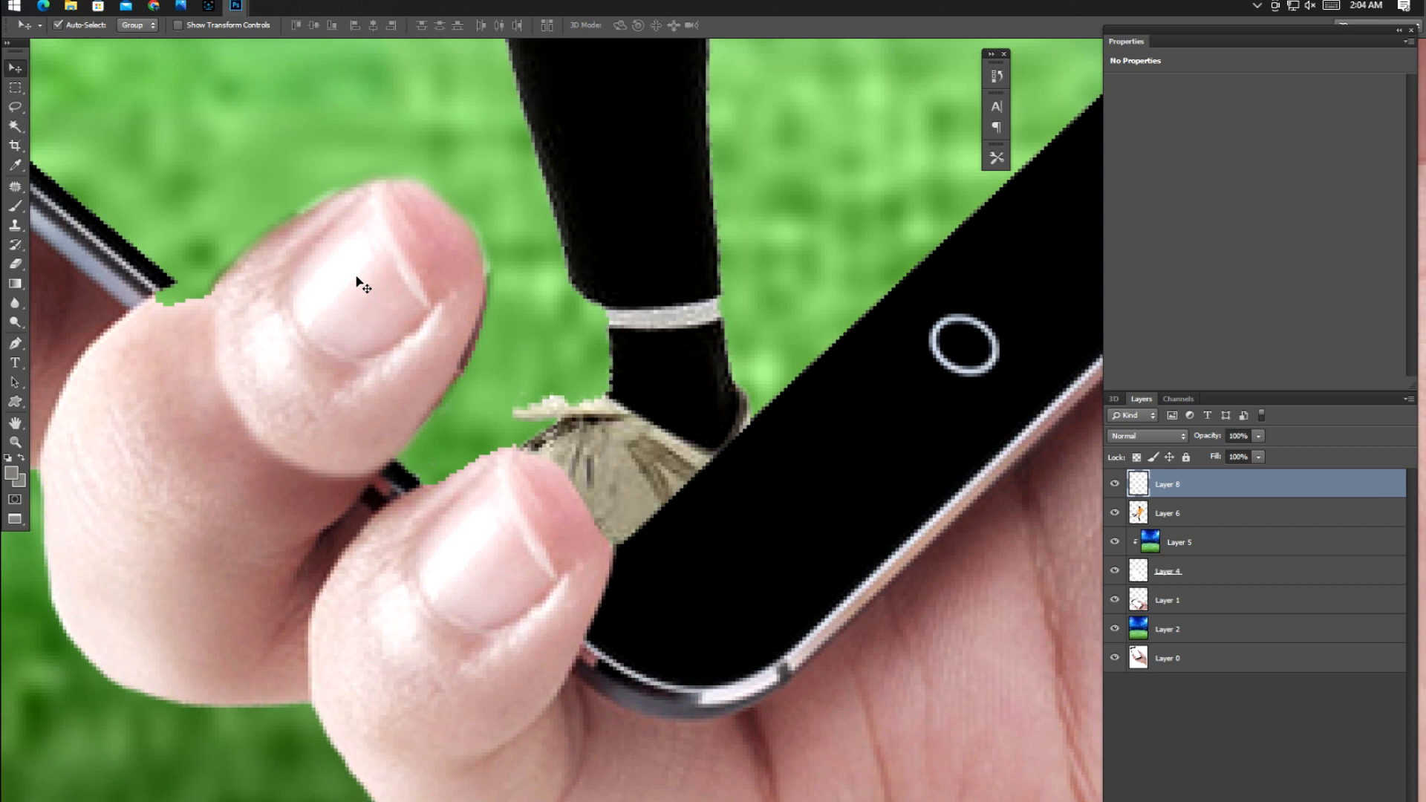
- Darken the copied fingertip with Curves, mapping input 149 to output 122, and shift it about 4 px sideways toward the leg
{"action": "key", "text": "ctrl+m"}
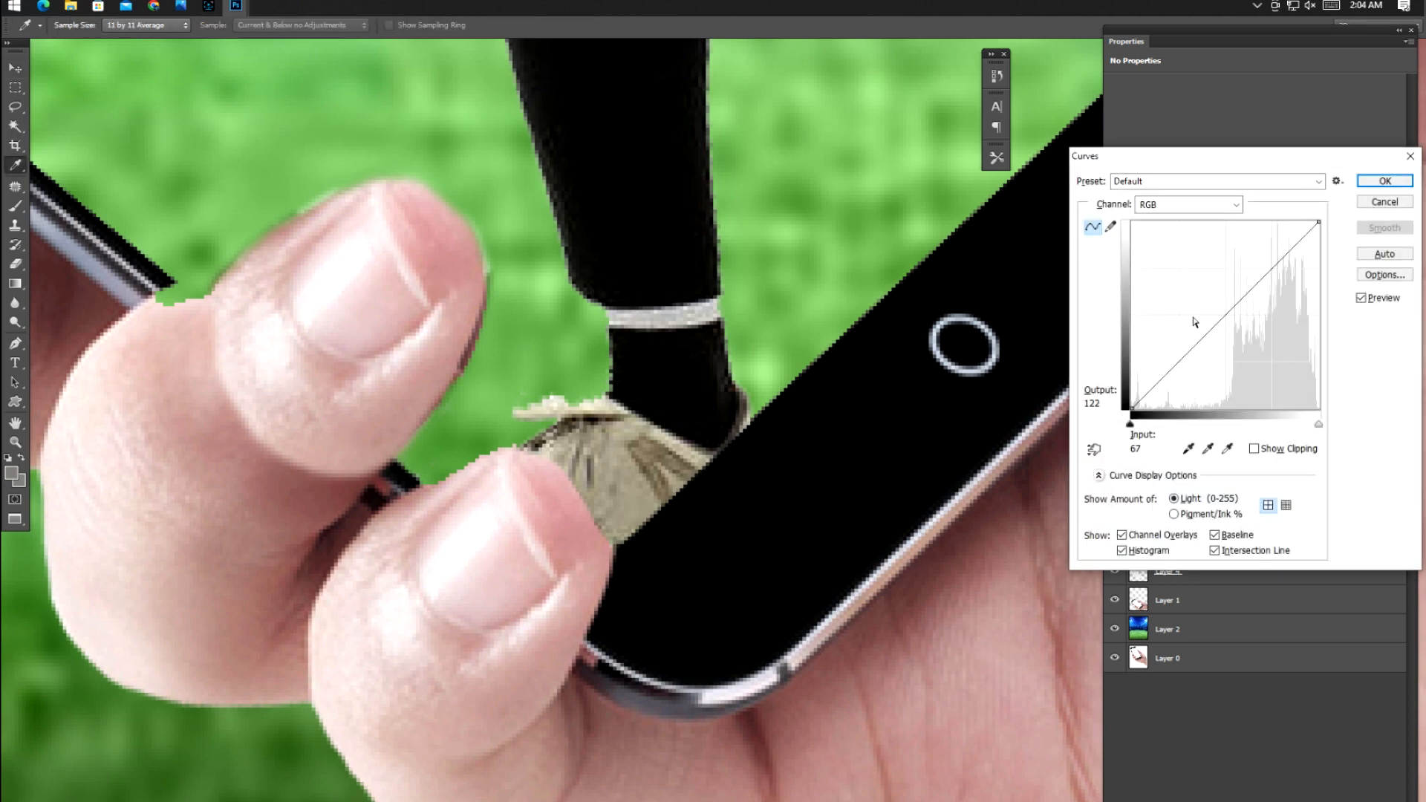
{"action": "left_click_drag", "start_coordinate": [1228, 314], "coordinate": [1242, 320]}
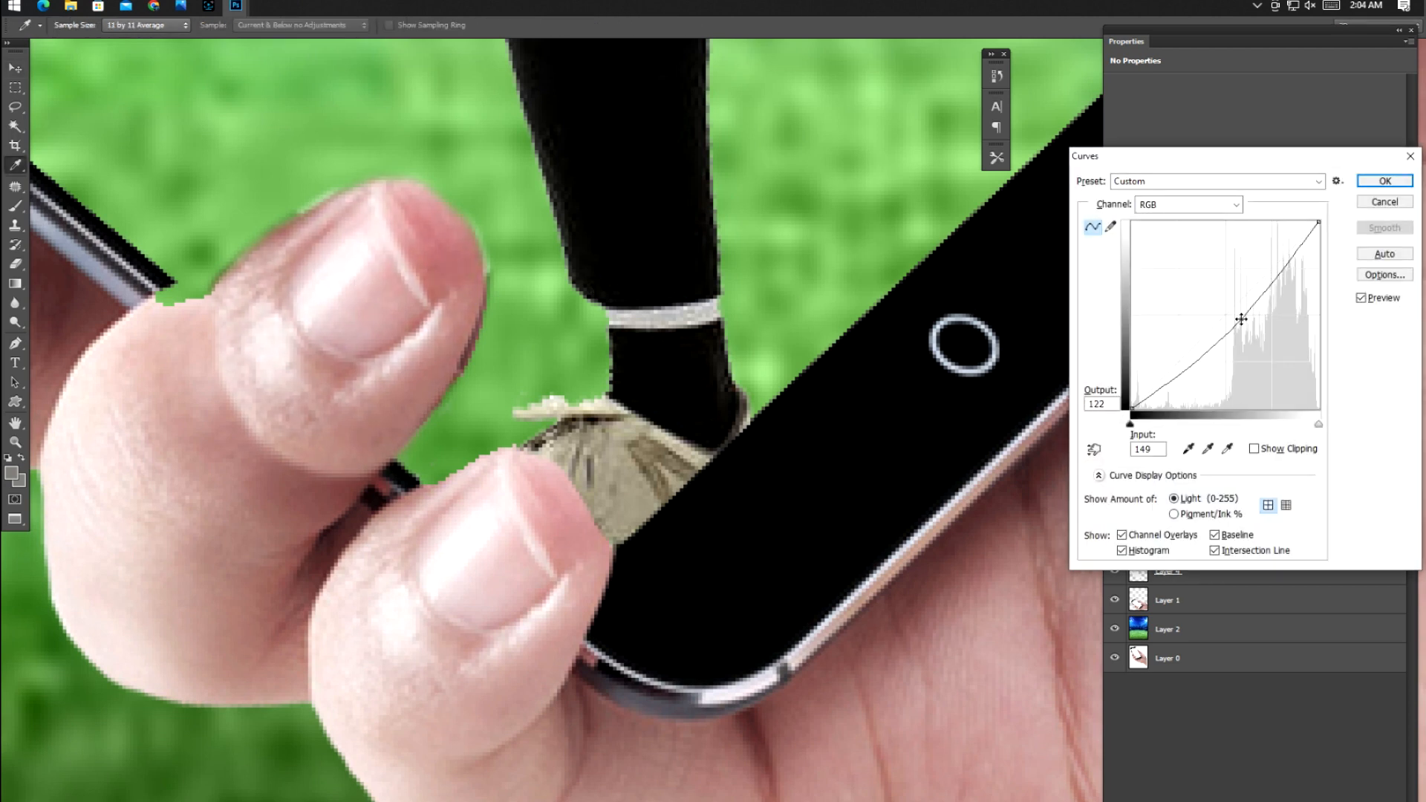
{"action": "key", "text": "Return"}
{"action": "left_click_drag", "start_coordinate": [395, 296], "coordinate": [410, 294]}
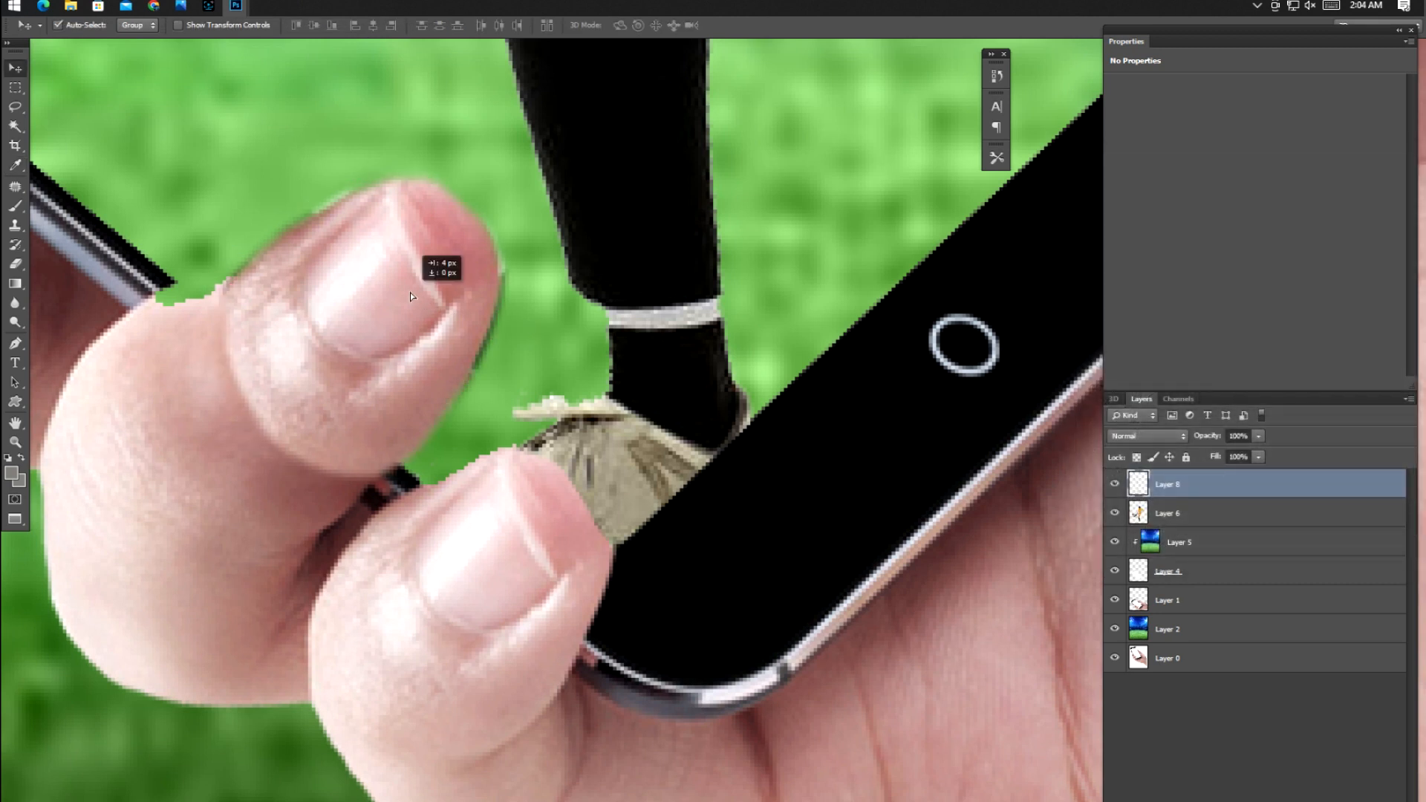
- Clone over the green notch between the phone's edge and the middle finger on the hand layer with the Clone Stamp
{"action": "left_click_drag", "start_coordinate": [217, 321], "coordinate": [406, 373]}
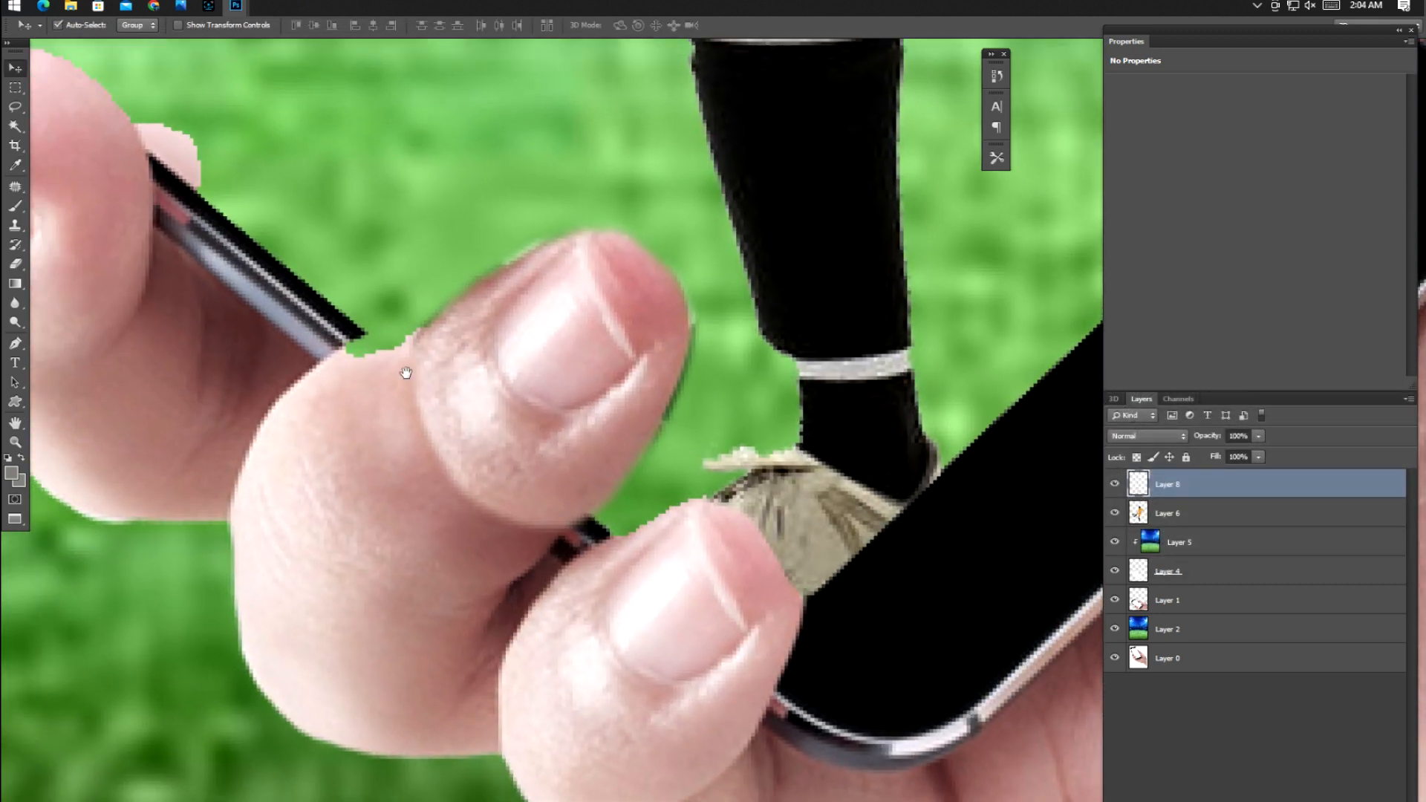
{"action": "left_click", "coordinate": [303, 310]}
{"action": "key", "text": "s"}
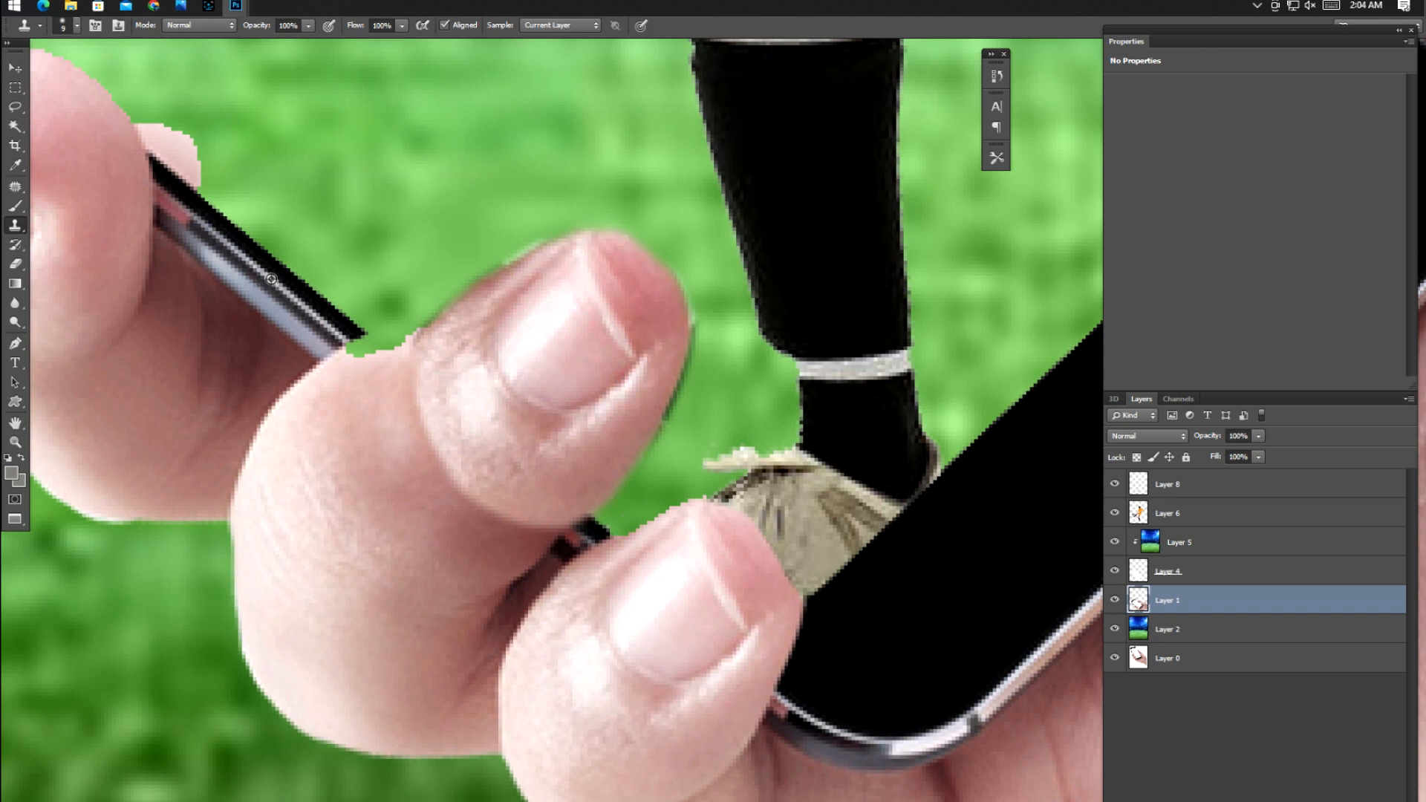
{"action": "left_click_drag", "start_coordinate": [361, 339], "coordinate": [382, 363]}
{"action": "key", "text": "ctrl+z"}
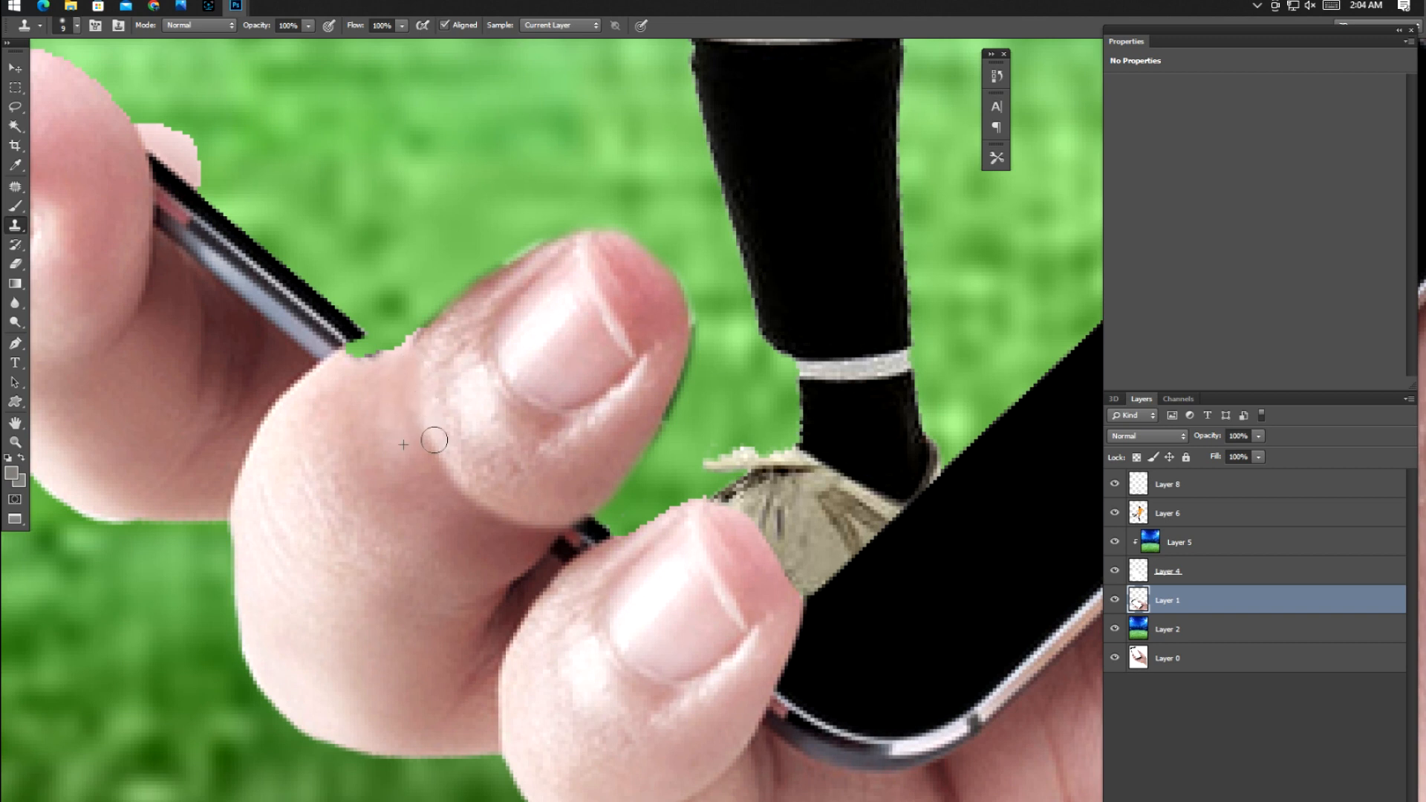
{"action": "scroll", "coordinate": [434, 444], "scroll_direction": "down", "scroll_amount": 10}
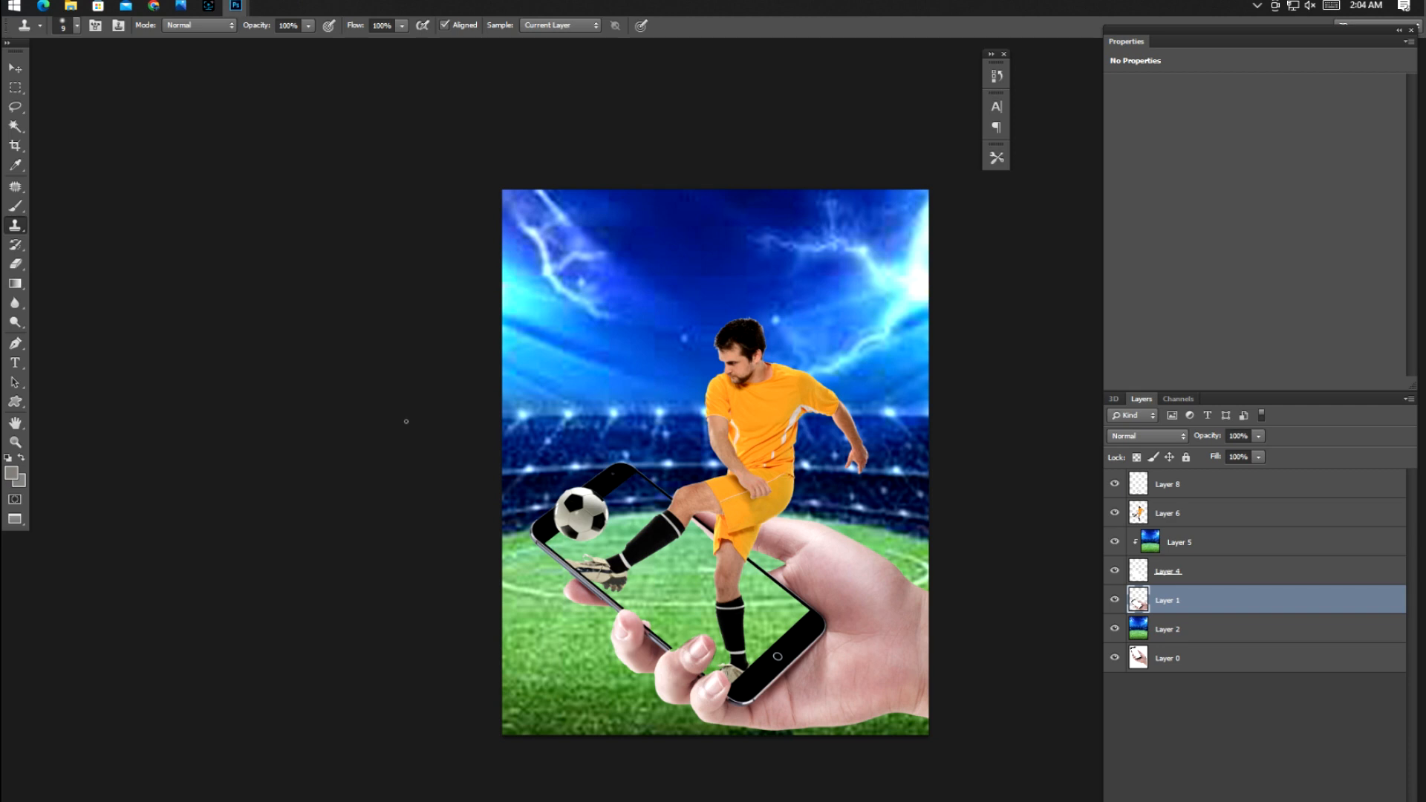
{"action": "key", "text": "v"}
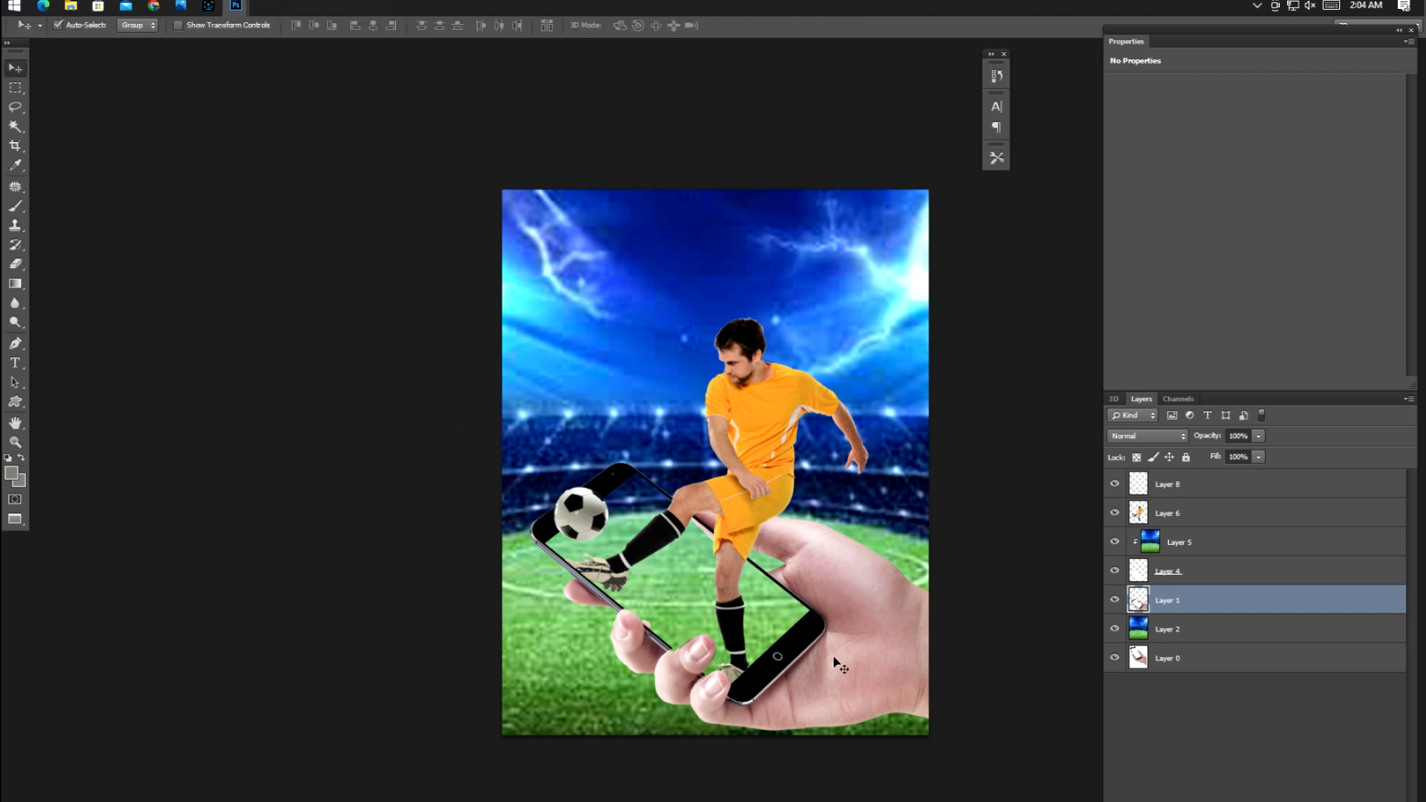
{"action": "left_click", "coordinate": [745, 387]}
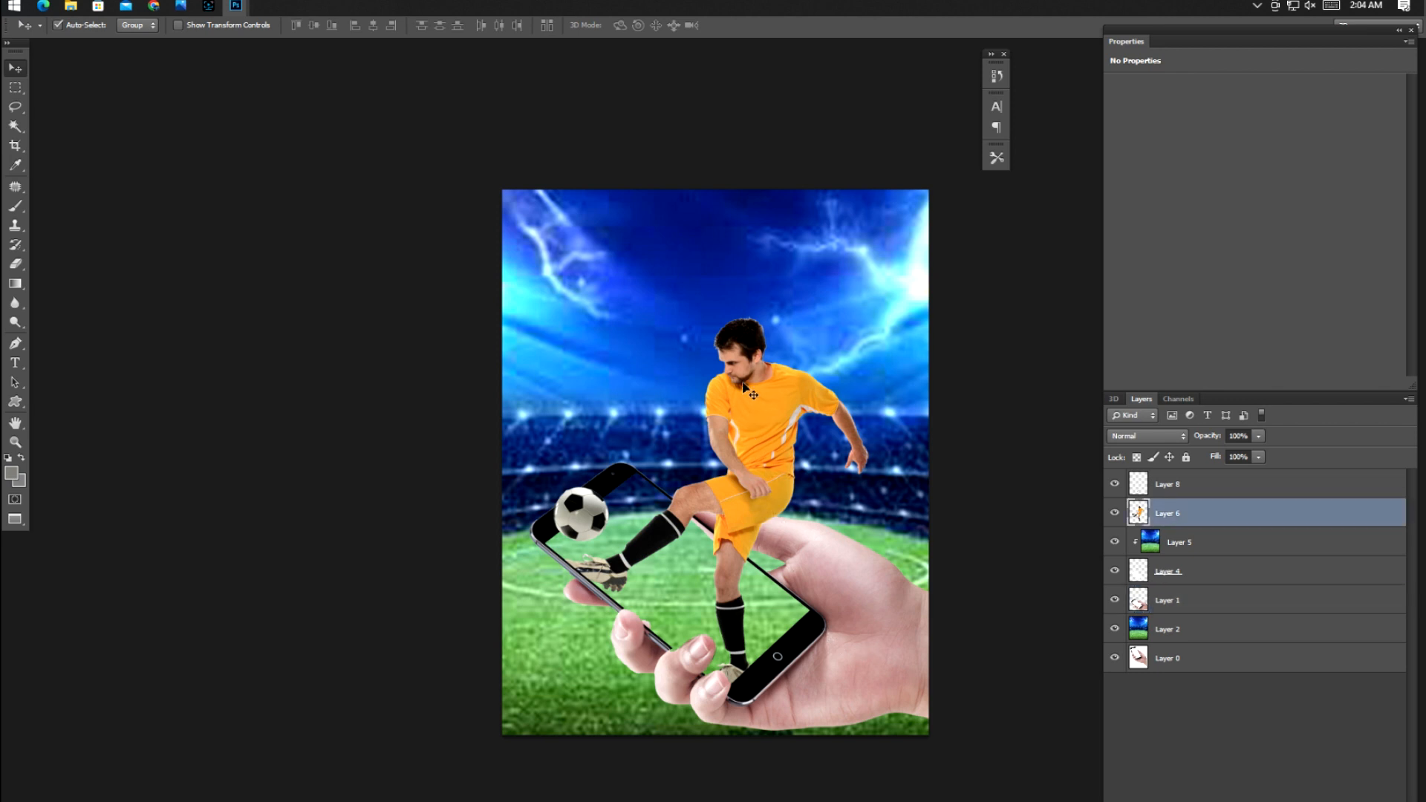
{"action": "scroll", "coordinate": [744, 386], "scroll_direction": "up", "scroll_amount": 10}
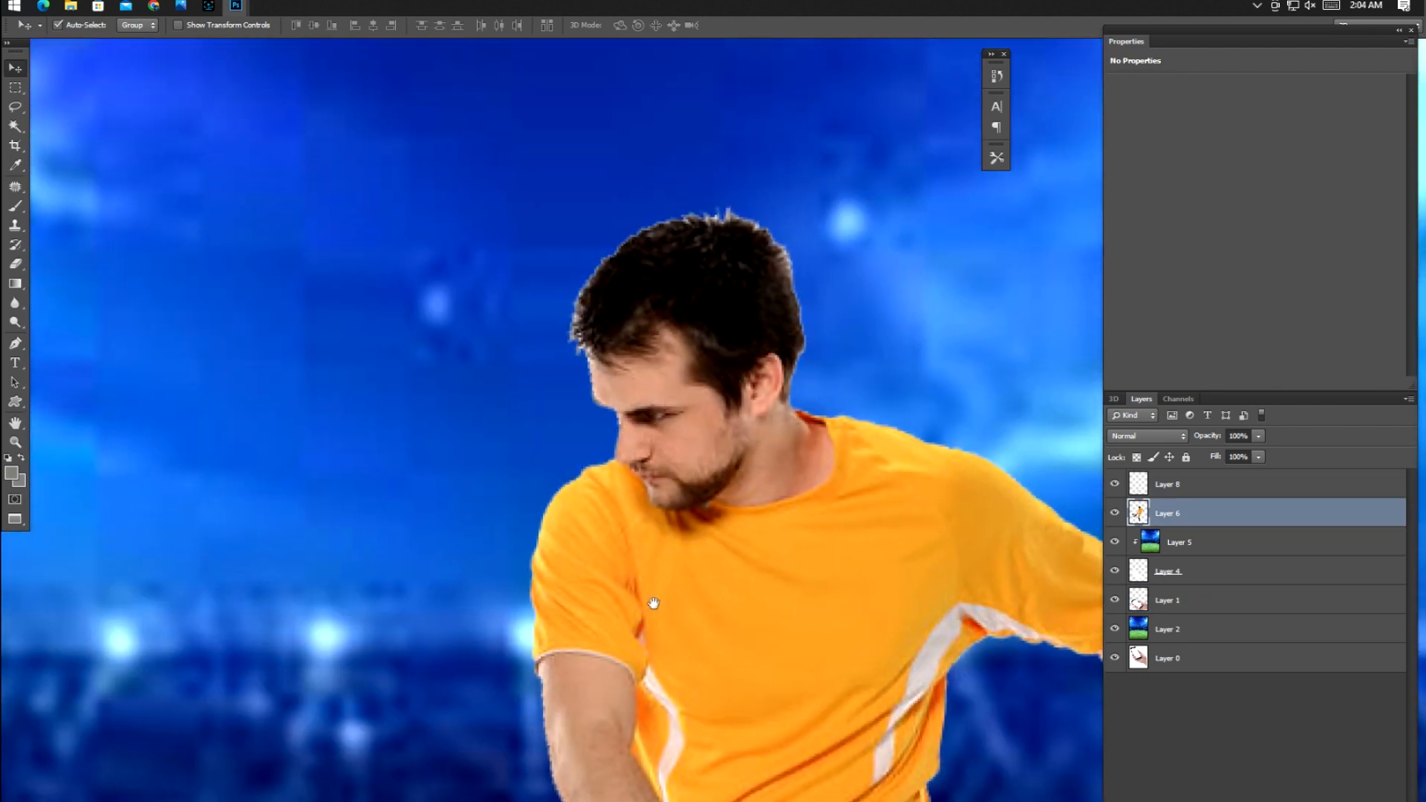
{"action": "scroll", "coordinate": [660, 475], "scroll_direction": "up", "scroll_amount": 5}
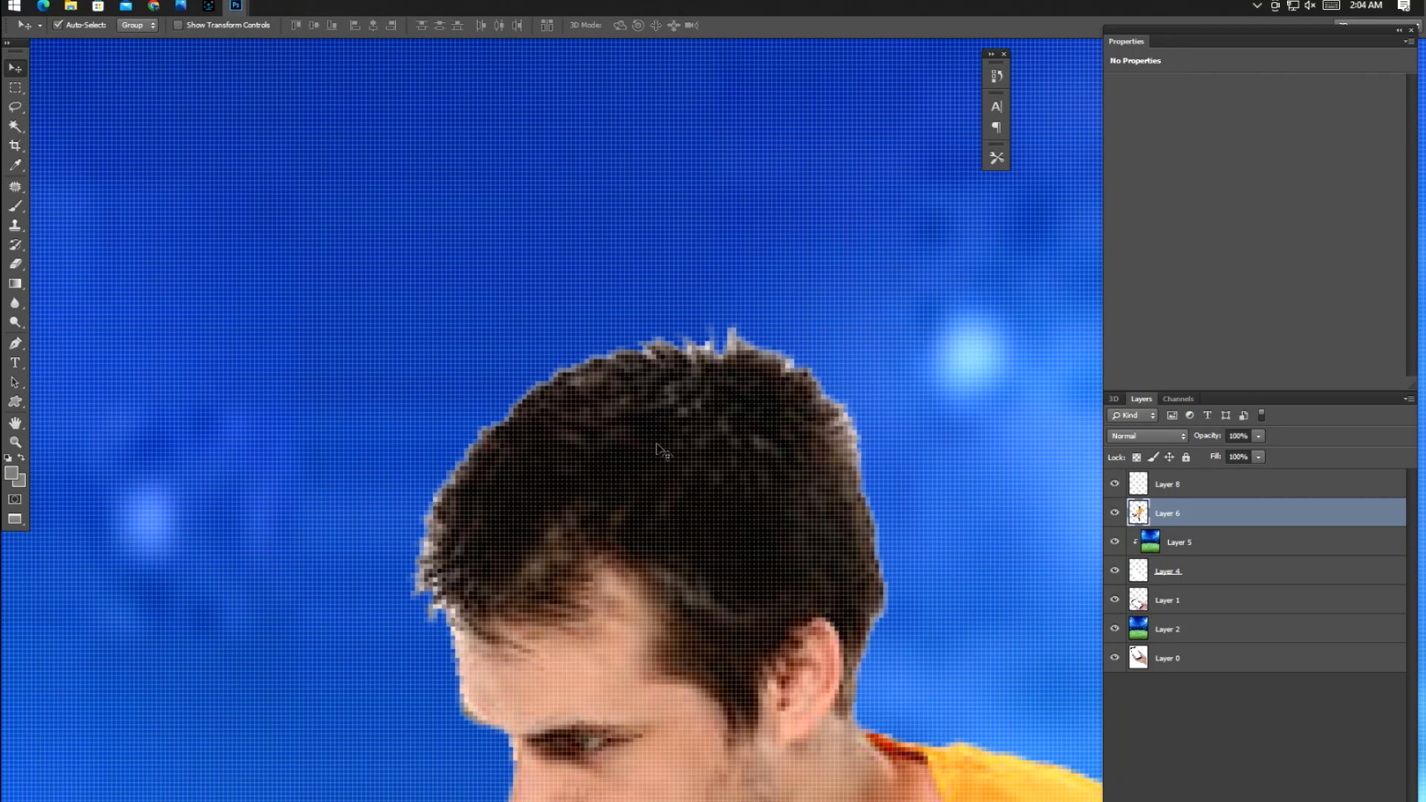
{"action": "key", "text": "ctrl+t"}
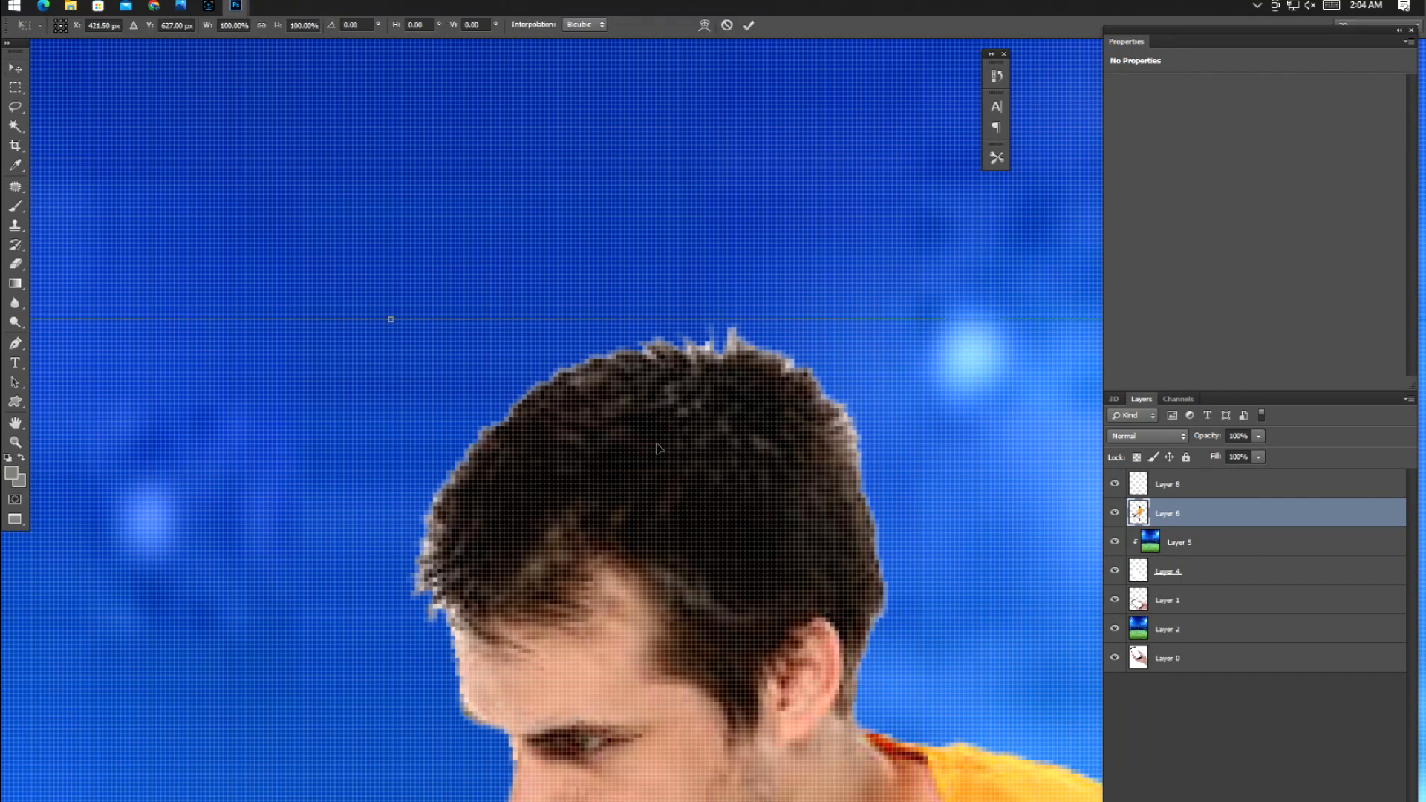
{"action": "key", "text": "Return"}
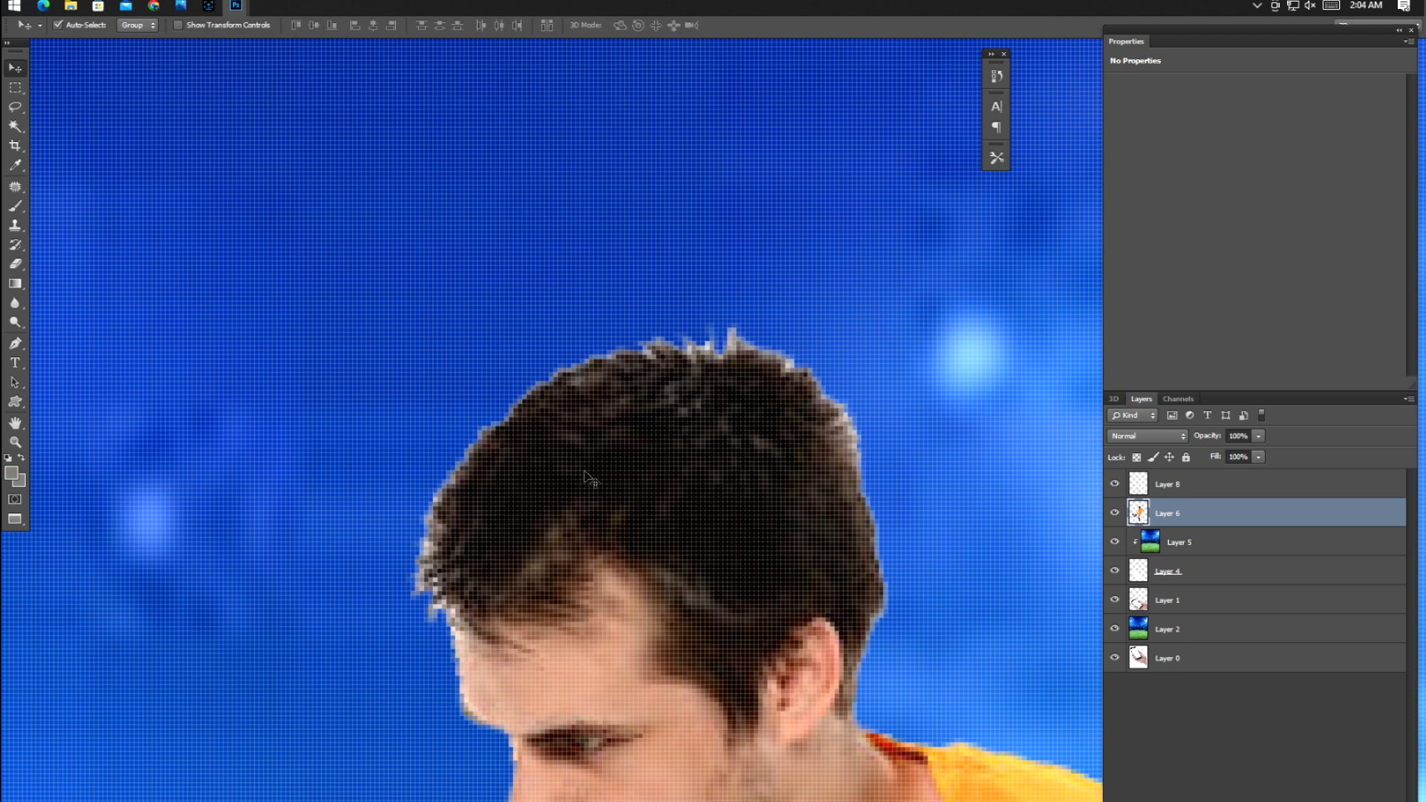
- Try a 250 px Hard Round brush on the player's hair, undo the dab, and reduce the brush size
{"action": "key", "text": "b"}
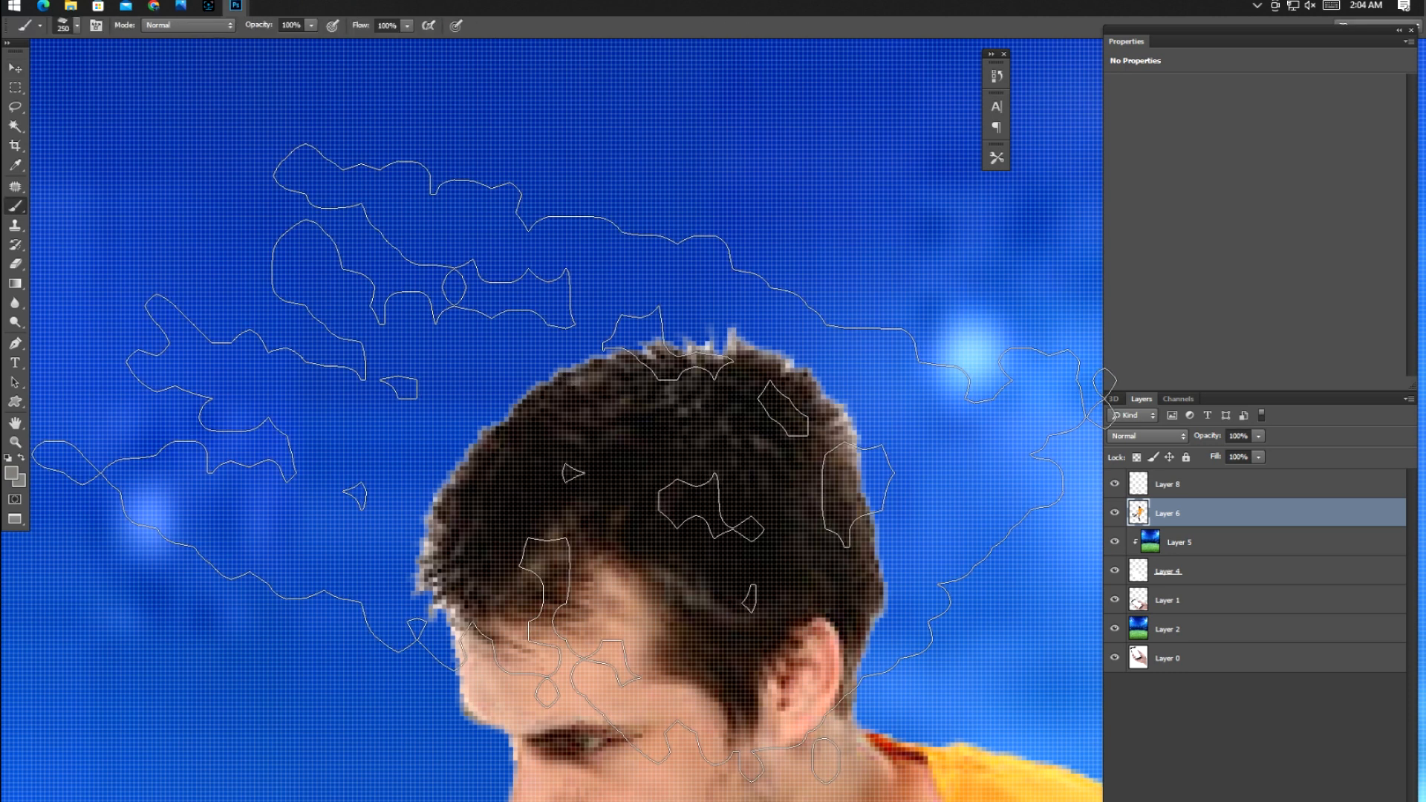
{"action": "left_click", "coordinate": [76, 27]}
{"action": "left_click", "coordinate": [36, 152]}
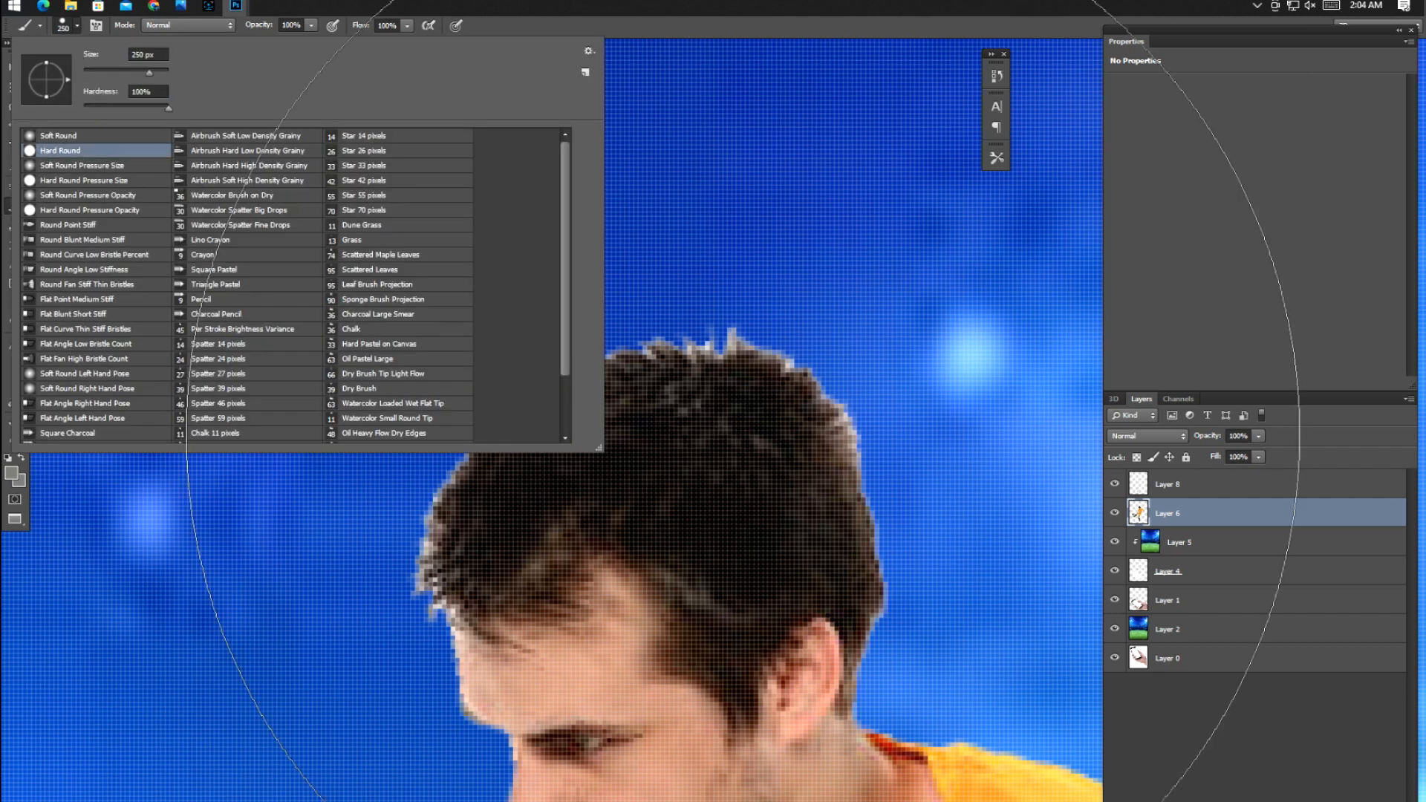
{"action": "left_click", "coordinate": [746, 435]}
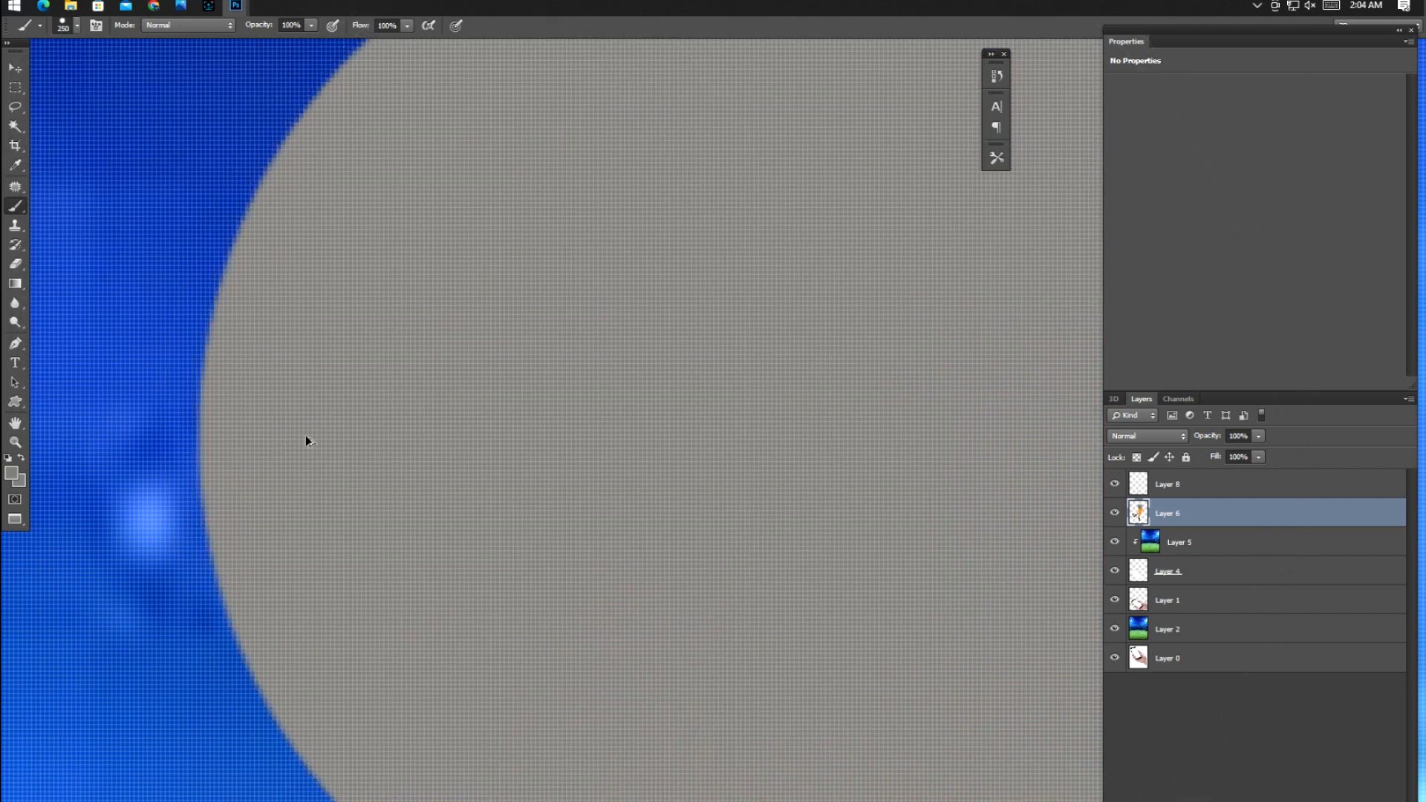
{"action": "key", "text": "ctrl+z"}
{"action": "key", "text": "bracketleft"}
{"action": "key", "text": "bracketleft"}
{"action": "key", "text": "bracketleft"}
{"action": "key", "text": "bracketleft"}
{"action": "key", "text": "bracketleft"}
{"action": "key", "text": "bracketleft"}
{"action": "key", "text": "bracketleft"}
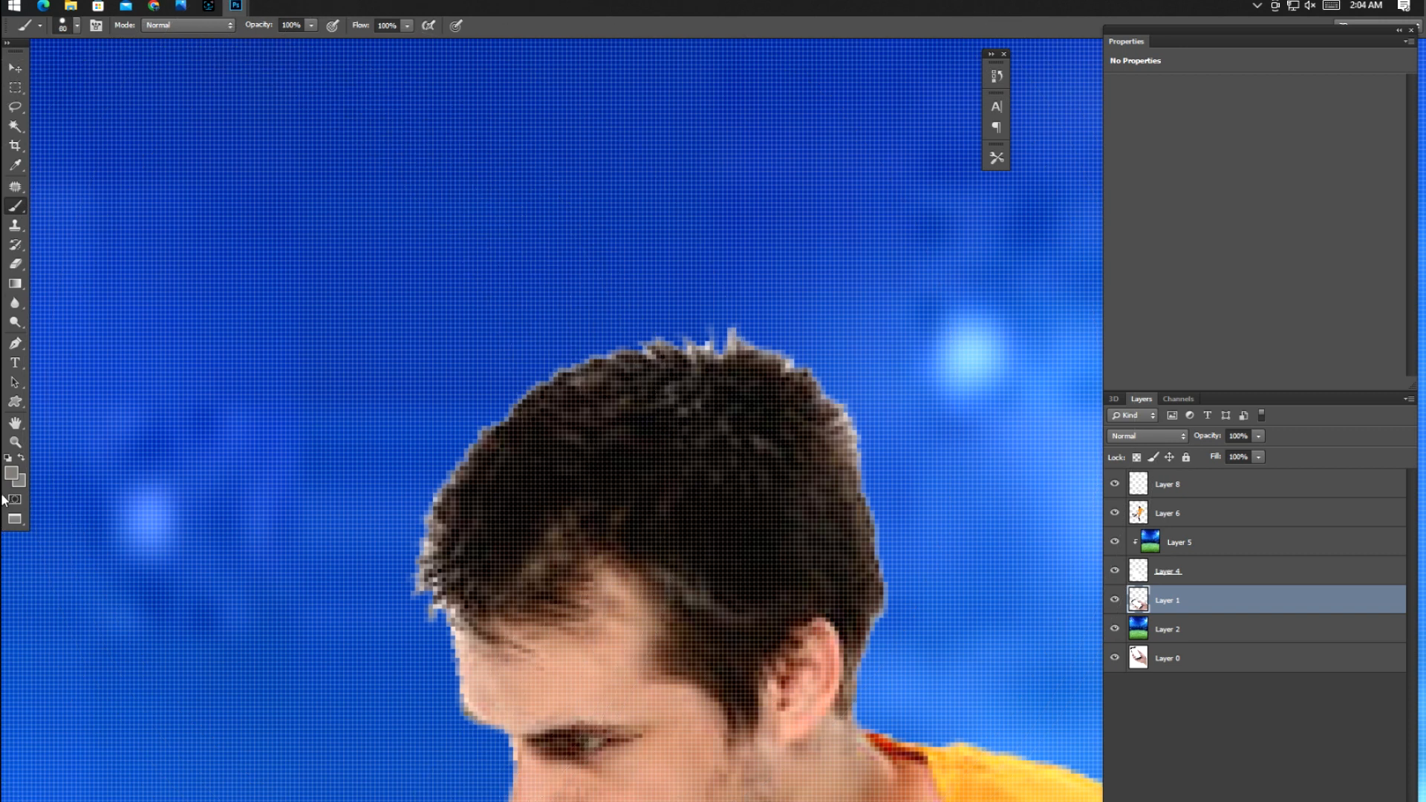
- Set both the foreground and background colours to black, 000000
{"action": "left_click", "coordinate": [13, 475]}
{"action": "type", "text": "000000"}
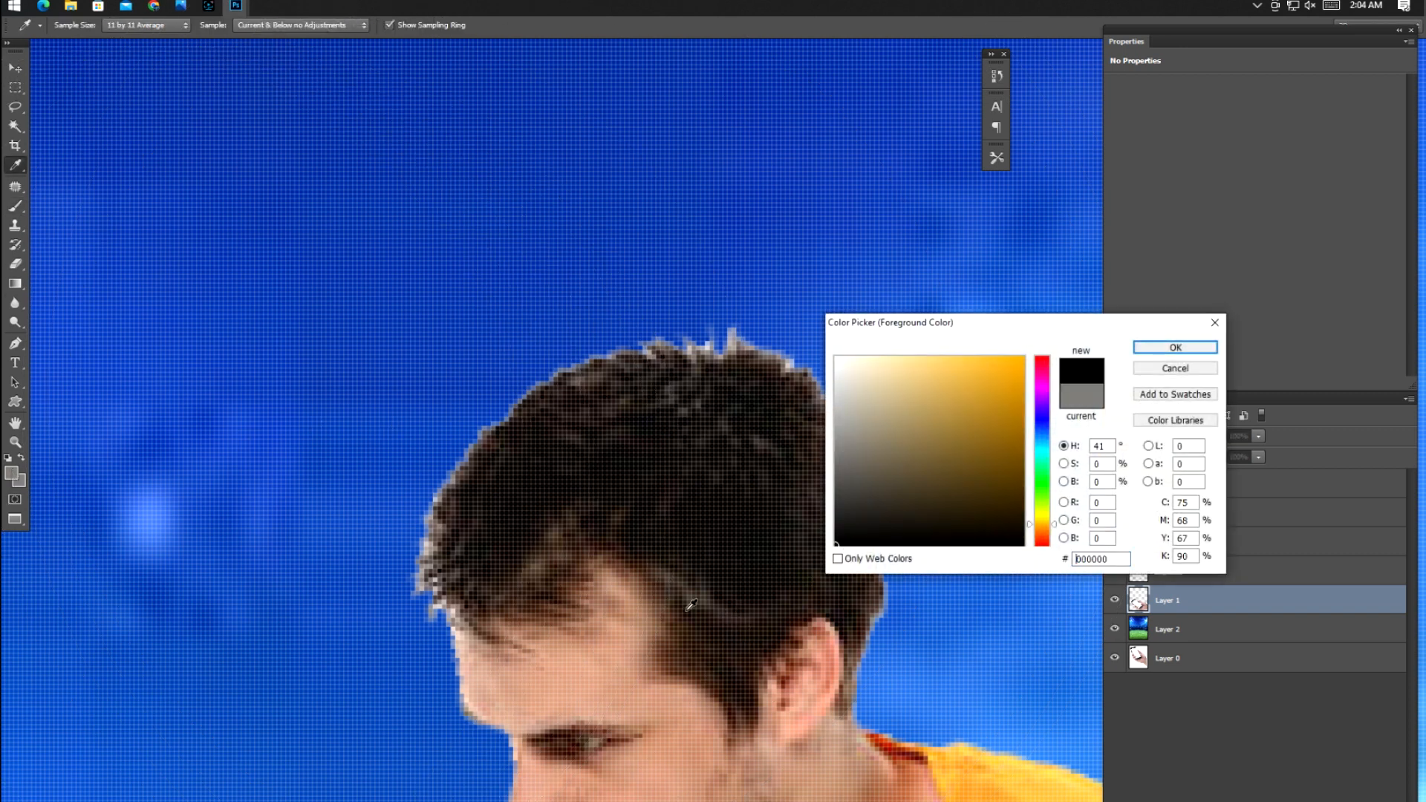
{"action": "key", "text": "Return"}
{"action": "left_click", "coordinate": [22, 483]}
{"action": "type", "text": "000000"}
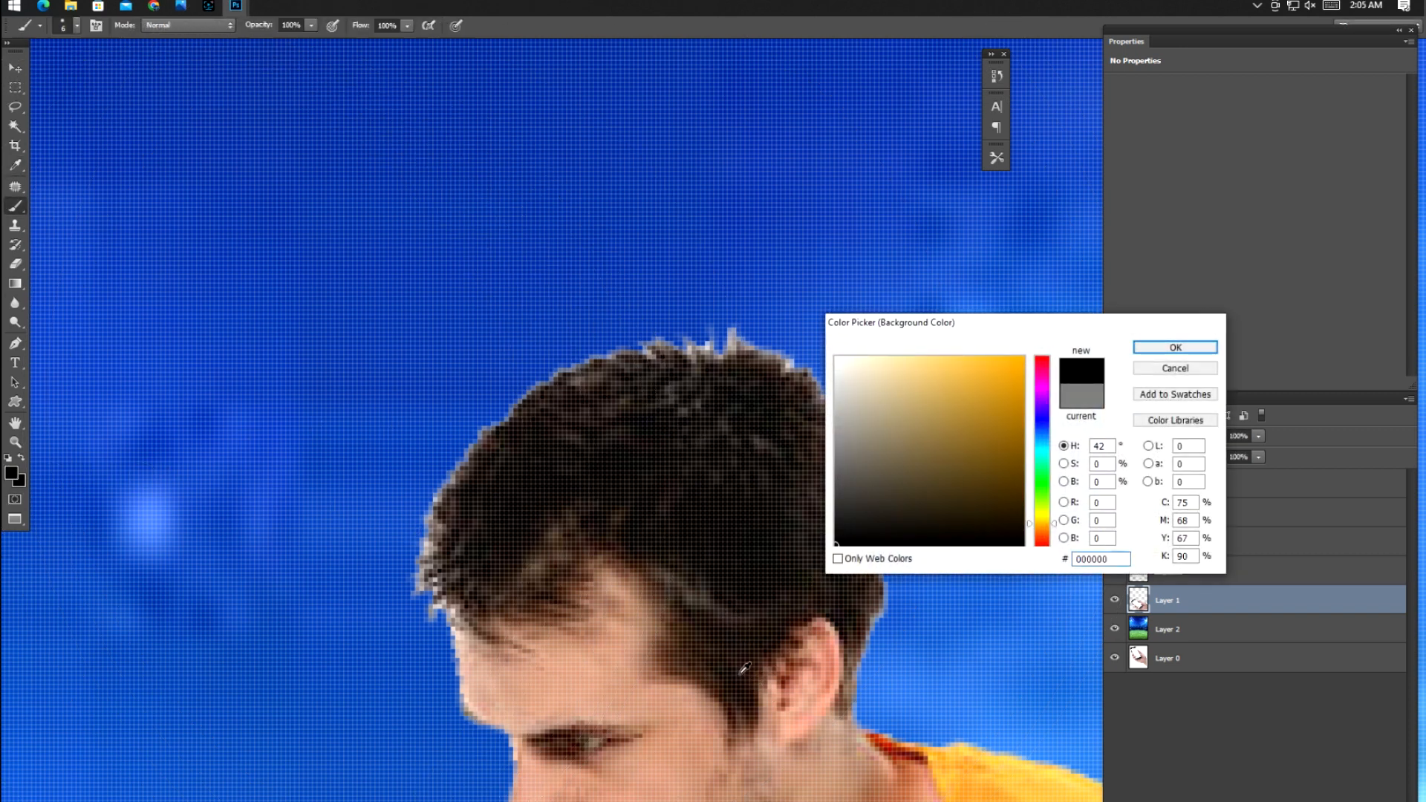
{"action": "key", "text": "Return"}
- Try to sample the dark hair colour along the front edge of the player's hair with the Eyedropper
{"action": "key", "text": "o"}
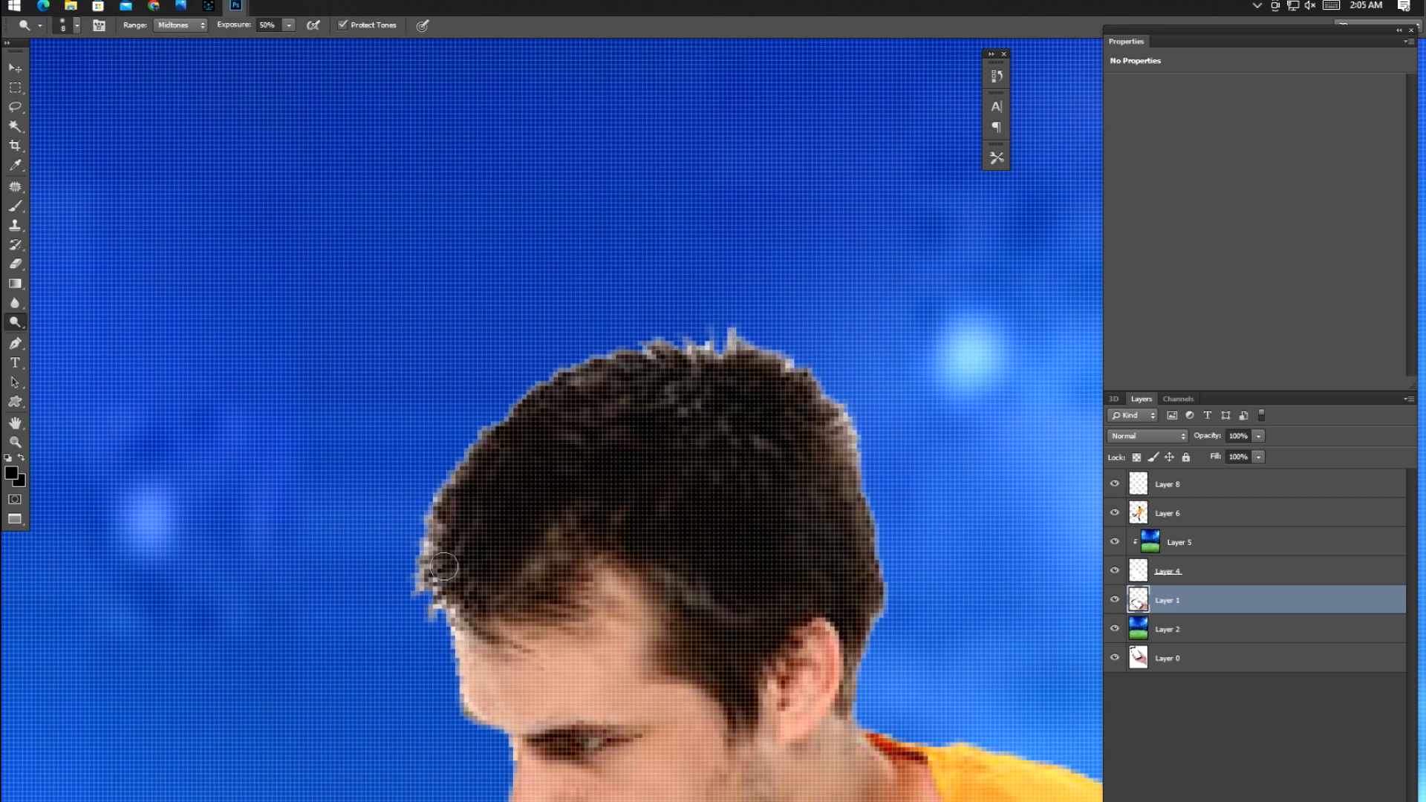
{"action": "key", "text": "i"}
{"action": "left_click", "coordinate": [527, 488]}
{"action": "mouse_move", "coordinate": [446, 511]}
{"action": "left_mouse_down"}
{"action": "mouse_move", "coordinate": [430, 550]}
{"action": "mouse_move", "coordinate": [447, 516]}
{"action": "left_mouse_up"}
{"action": "left_click_drag", "start_coordinate": [423, 579], "coordinate": [487, 494]}
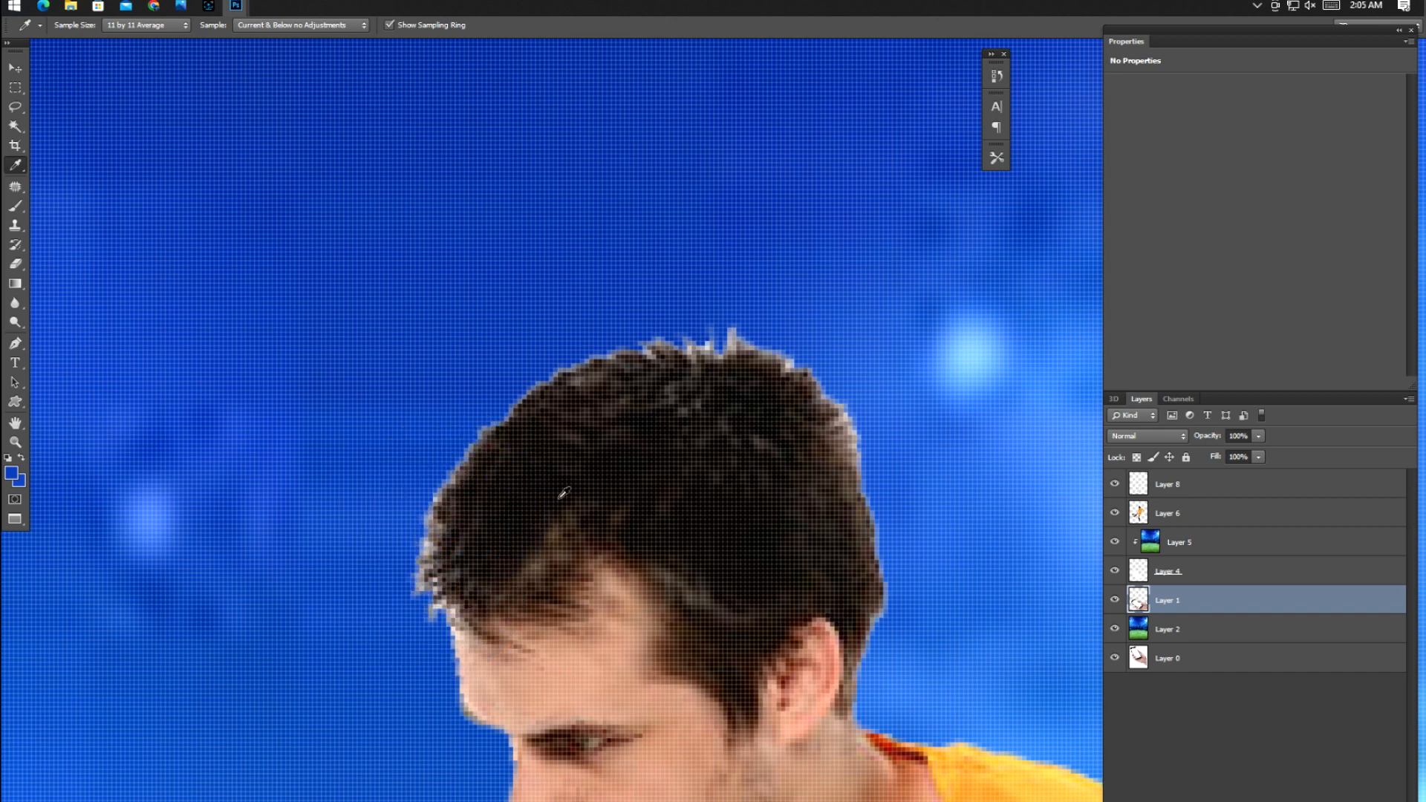
- Darken the light fringe along the front edge of the hair on the player's layer, using Midtones range at 50% exposure
{"action": "key", "text": "v"}
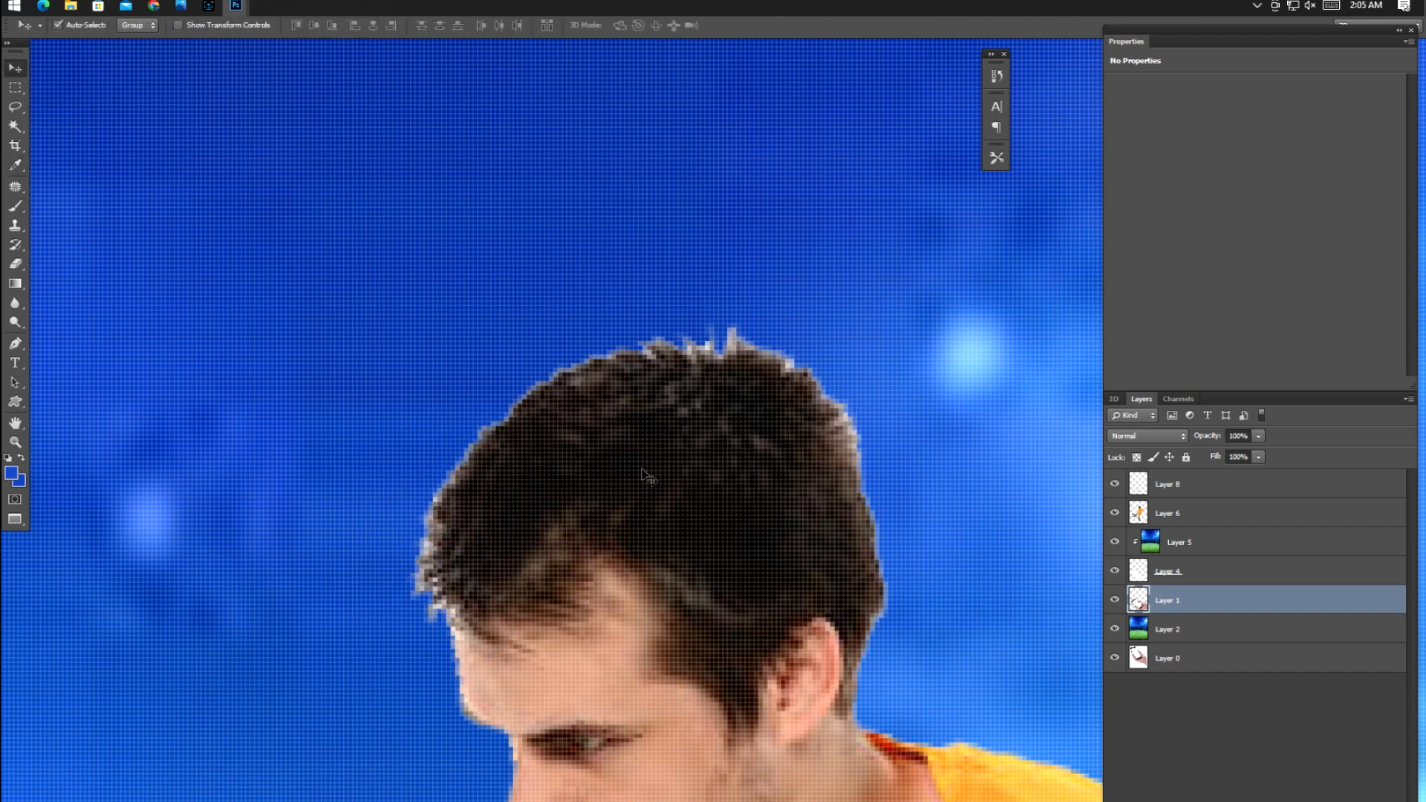
{"action": "left_click", "coordinate": [646, 475]}
{"action": "key", "text": "o"}
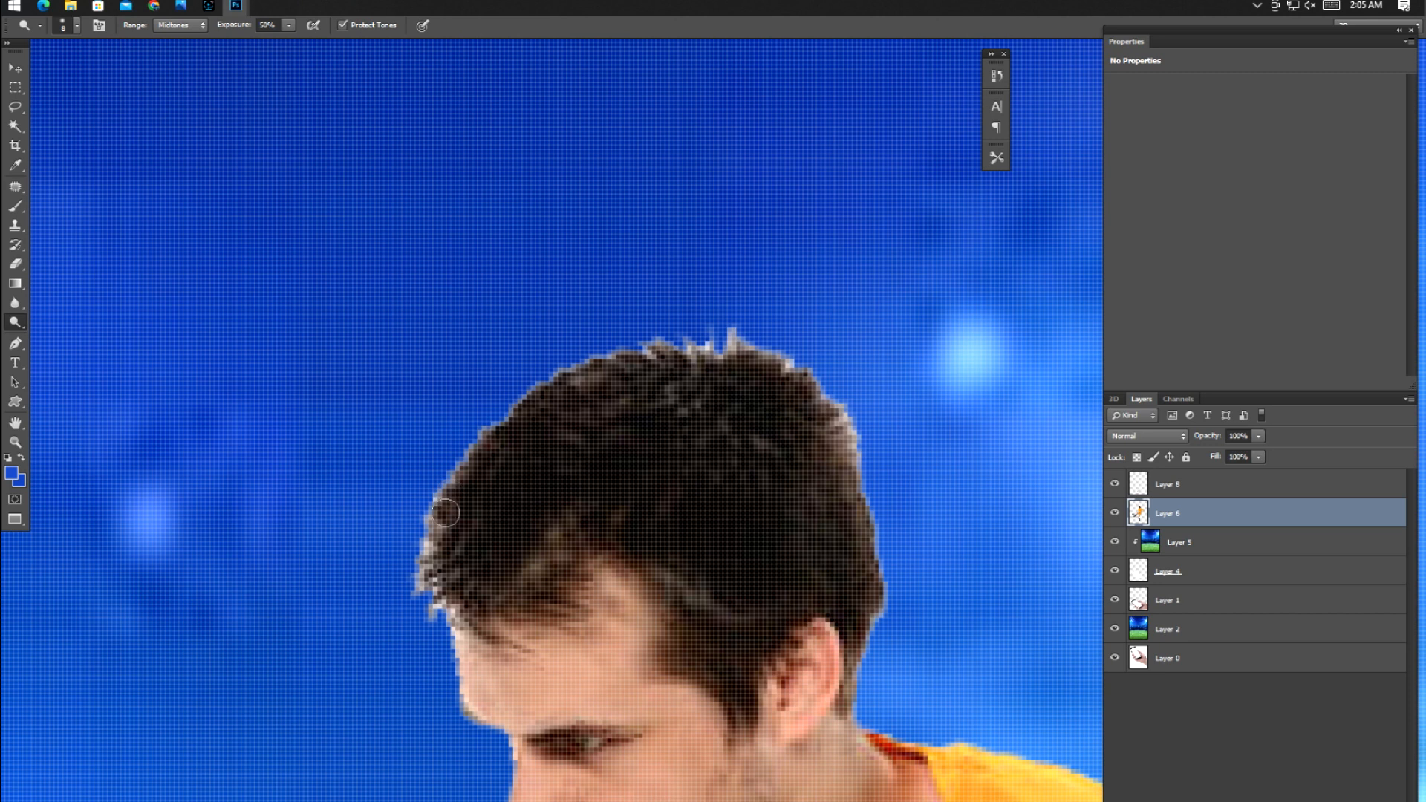
{"action": "left_click", "coordinate": [421, 558], "text": "ctrl"}
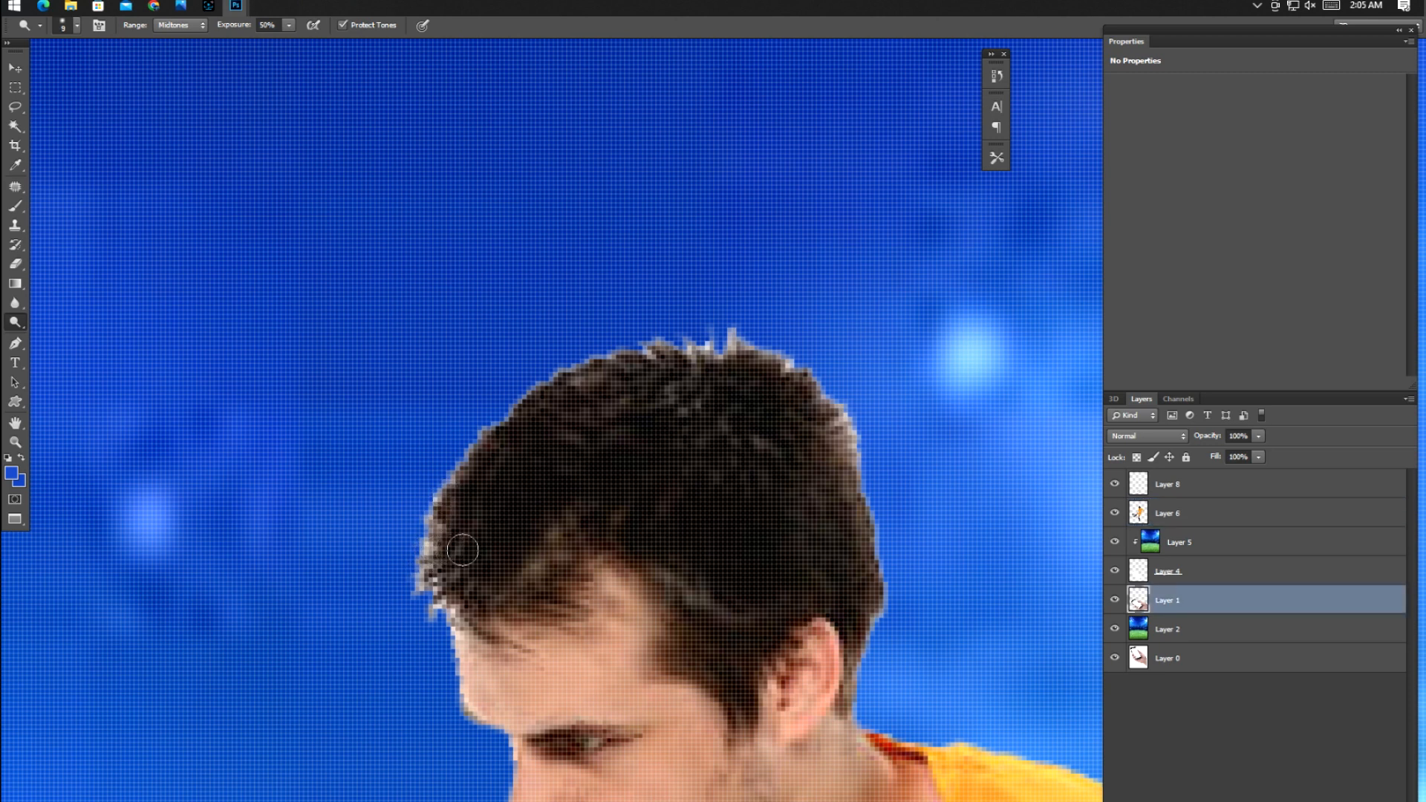
{"action": "left_click", "coordinate": [543, 516], "text": "ctrl"}
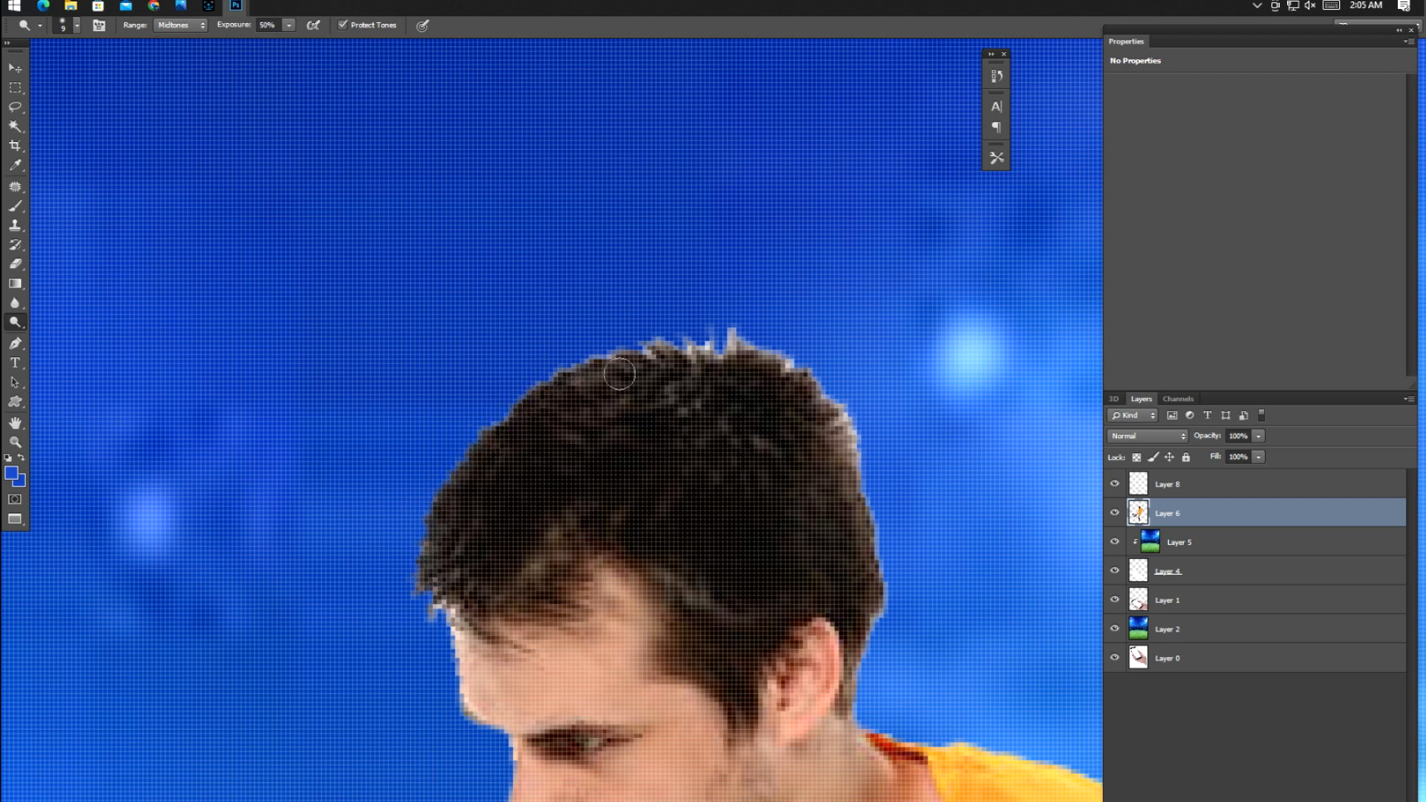
- Enlarge the toning brush to 20 px and darken the remaining light fringe around the back, crown and forehead edge of the hair
{"action": "key", "text": "bracketright"}
{"action": "key", "text": "bracketright"}
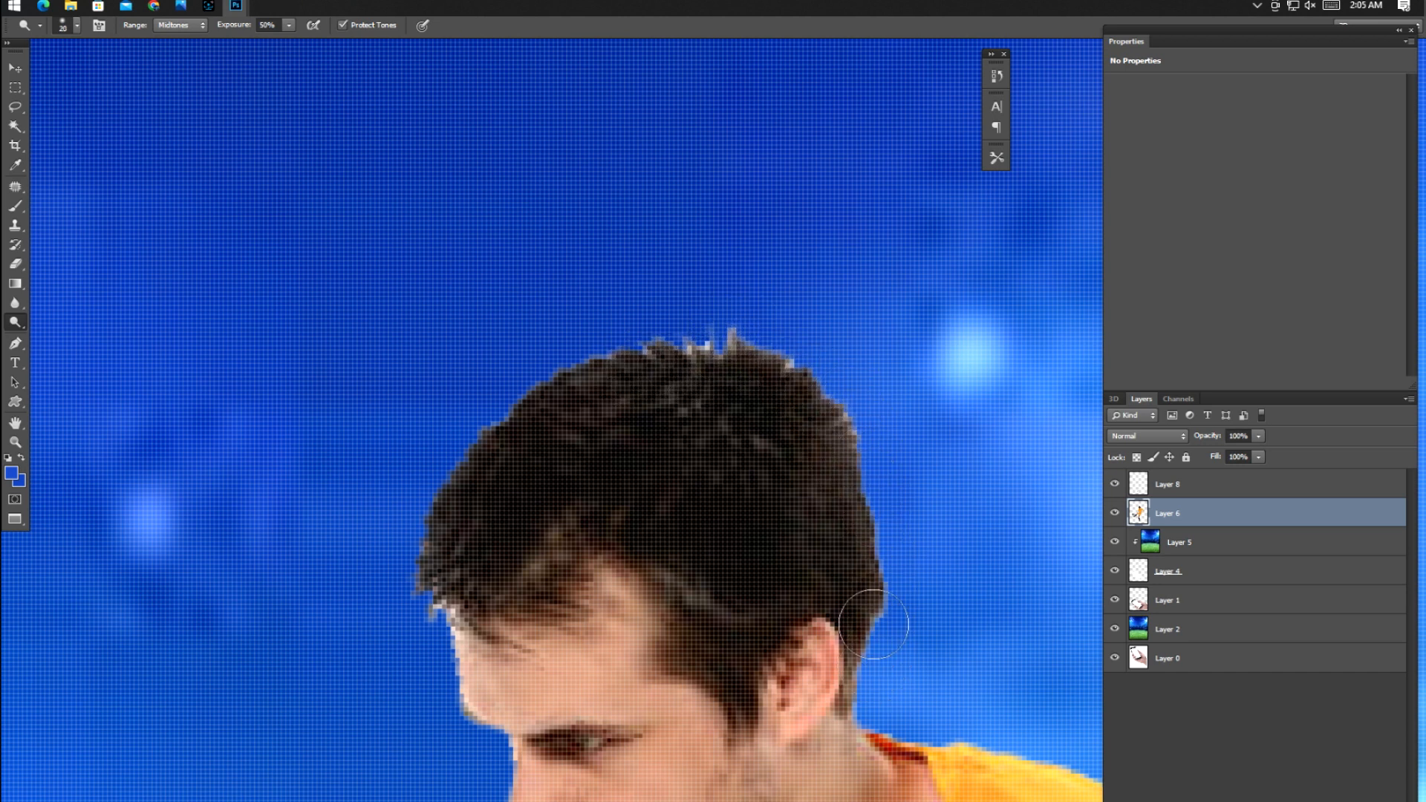
{"action": "mouse_move", "coordinate": [765, 353]}
{"action": "left_mouse_down"}
{"action": "mouse_move", "coordinate": [688, 372]}
{"action": "mouse_move", "coordinate": [672, 359]}
{"action": "left_mouse_up"}
{"action": "left_click_drag", "start_coordinate": [474, 621], "coordinate": [444, 579]}
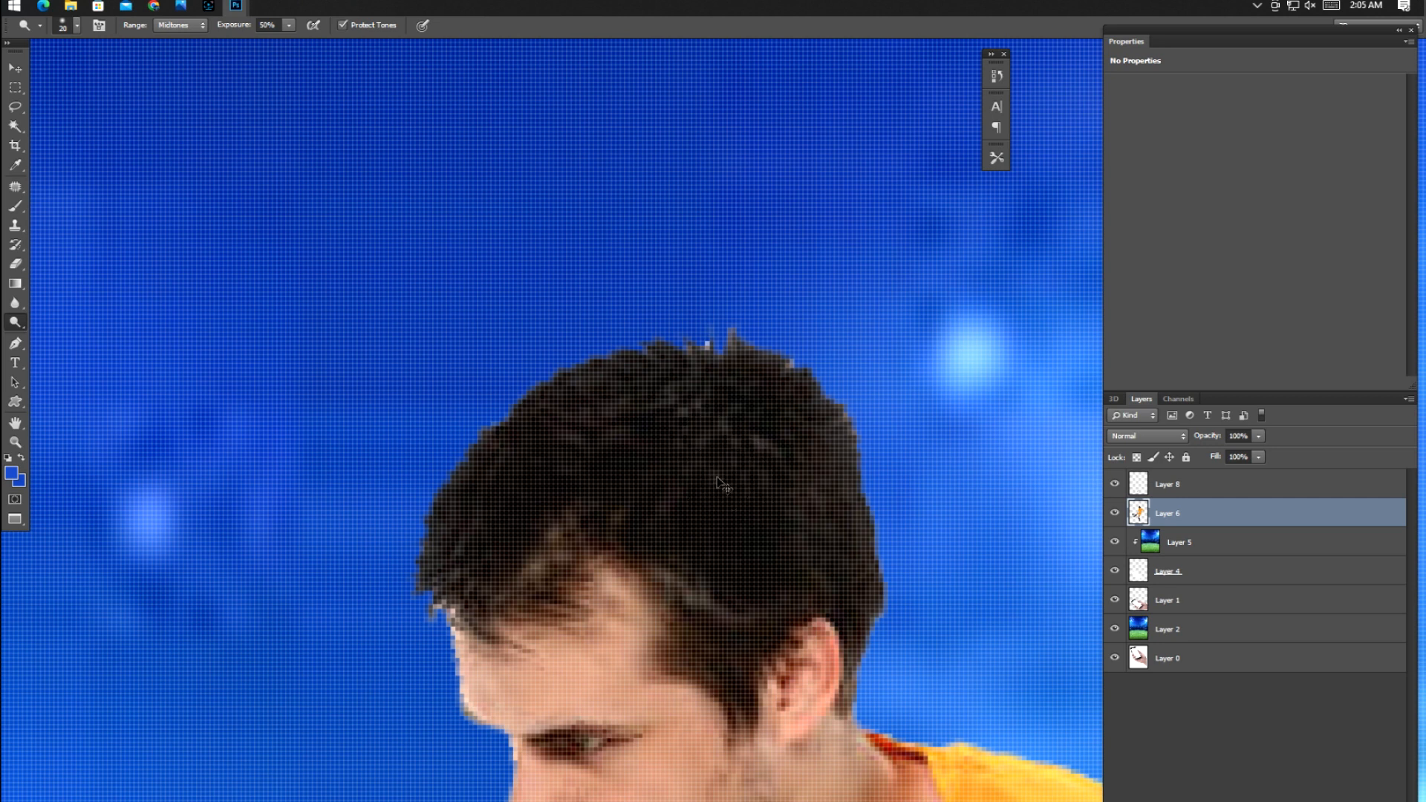
- Apply a Gaussian Blur with a 2.1 pixel radius to the hand-and-phone layer
{"action": "scroll", "coordinate": [743, 482], "scroll_direction": "down", "scroll_amount": 3}
{"action": "key", "text": "ctrl+0"}
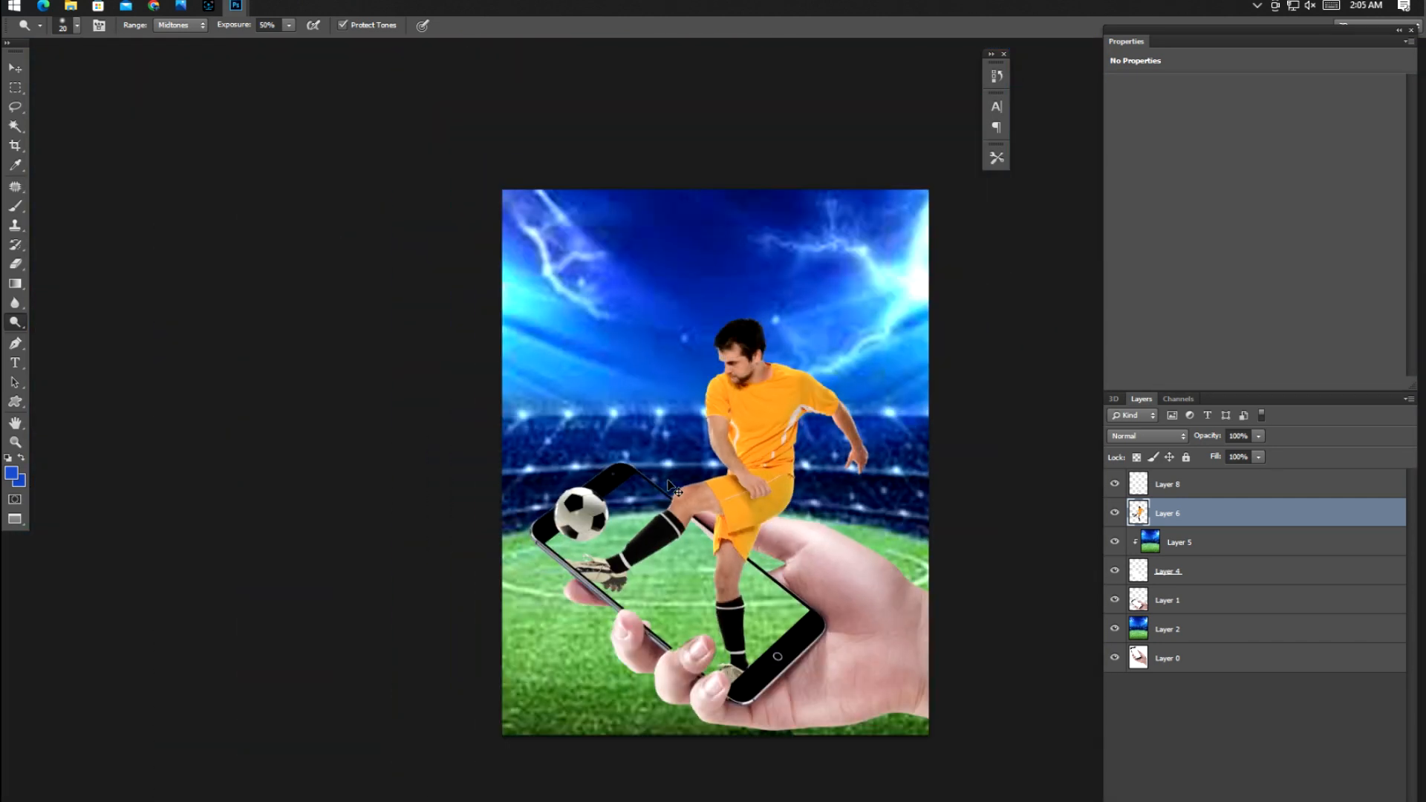
{"action": "scroll", "coordinate": [668, 483], "scroll_direction": "up", "scroll_amount": 1}
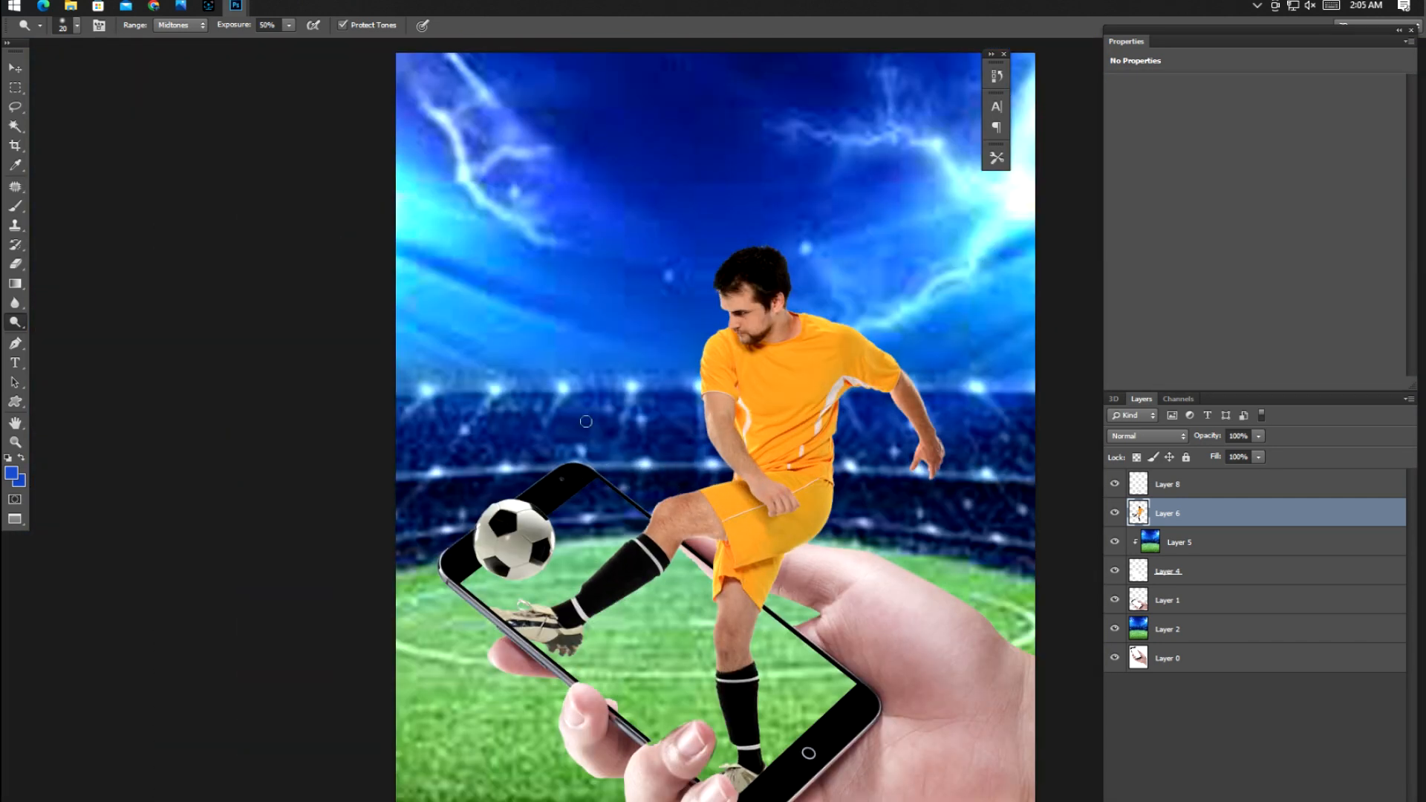
{"action": "key", "text": "v"}
{"action": "left_click", "coordinate": [915, 648]}
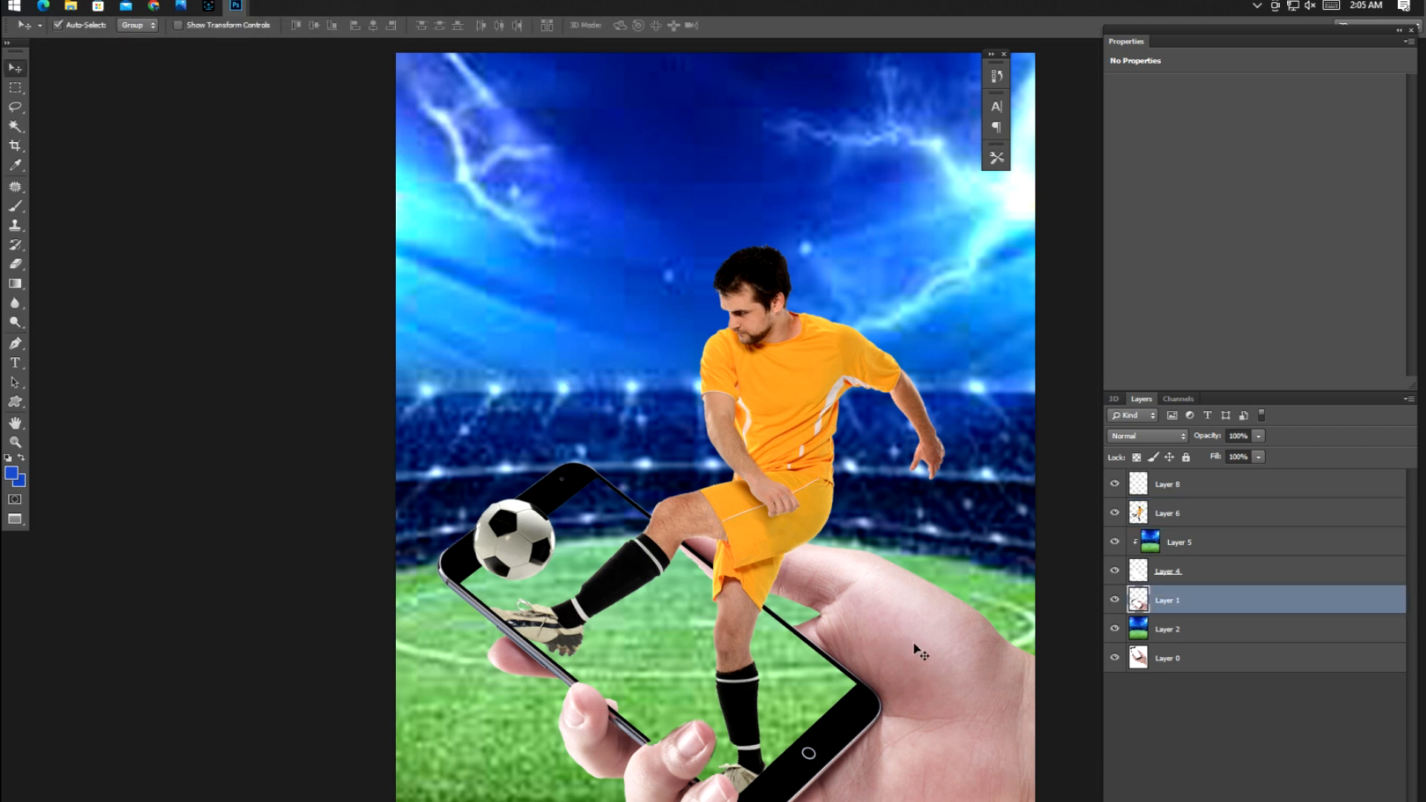
{"action": "key", "text": "alt+t"}
{"action": "key", "text": "b"}
{"action": "key", "text": "g"}
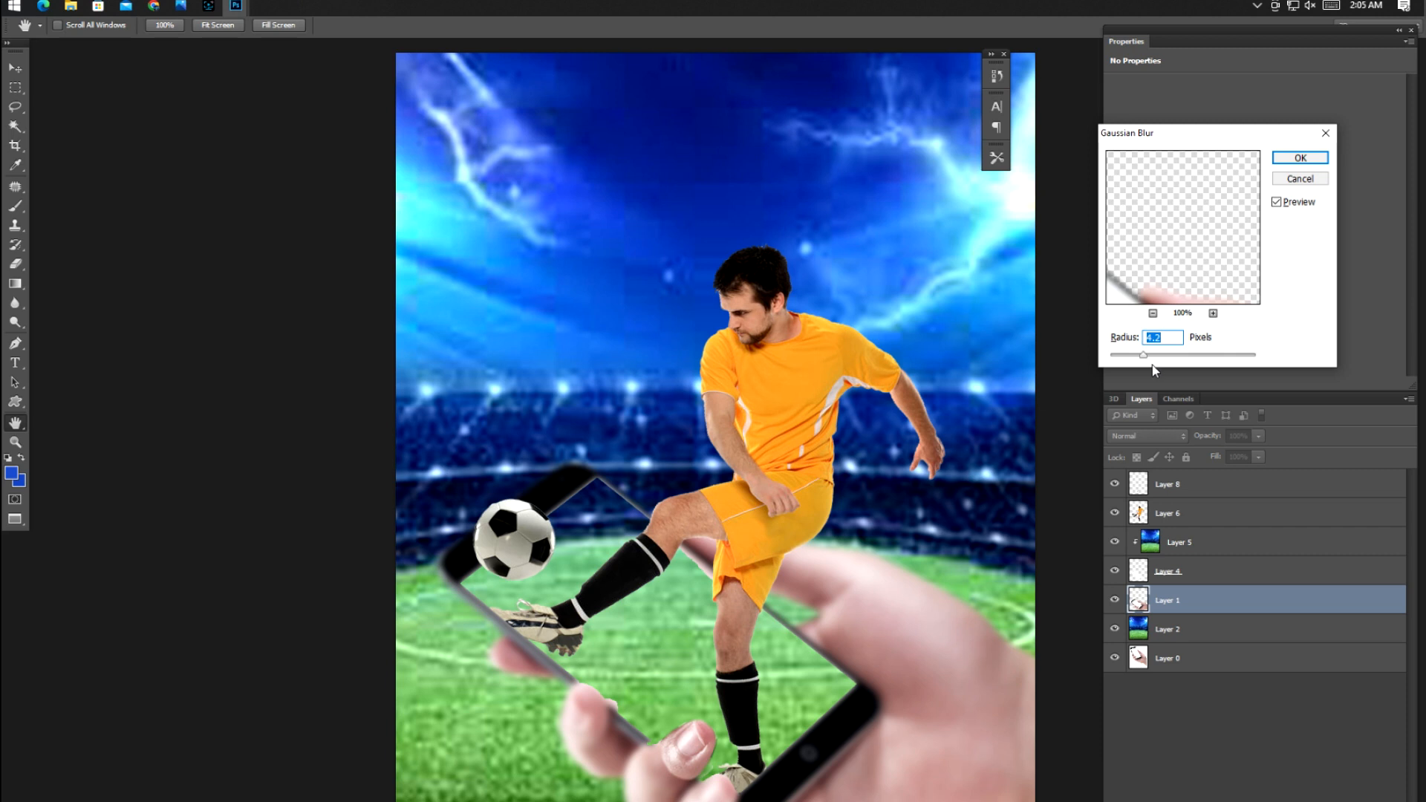
{"action": "left_click_drag", "start_coordinate": [1141, 356], "coordinate": [1127, 357]}
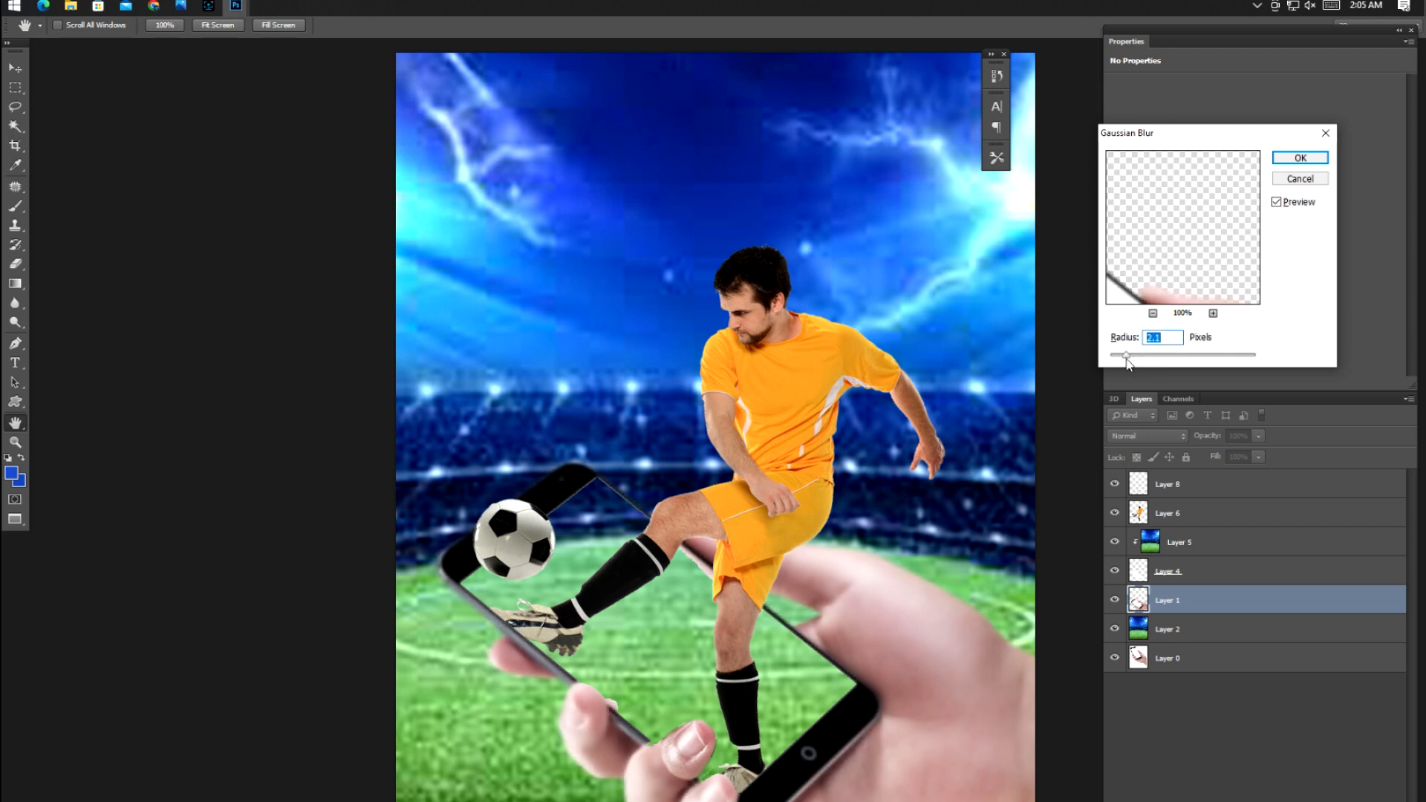
{"action": "key", "text": "Return"}
- Soften the stadium background layer with a Gaussian Blur, keeping the radius offered by the filter
{"action": "key", "text": "v"}
{"action": "left_click", "coordinate": [969, 450]}
{"action": "key", "text": "alt+t"}
{"action": "key", "text": "b"}
{"action": "key", "text": "Return"}
{"action": "key", "text": "g"}
{"action": "key", "text": "Return"}
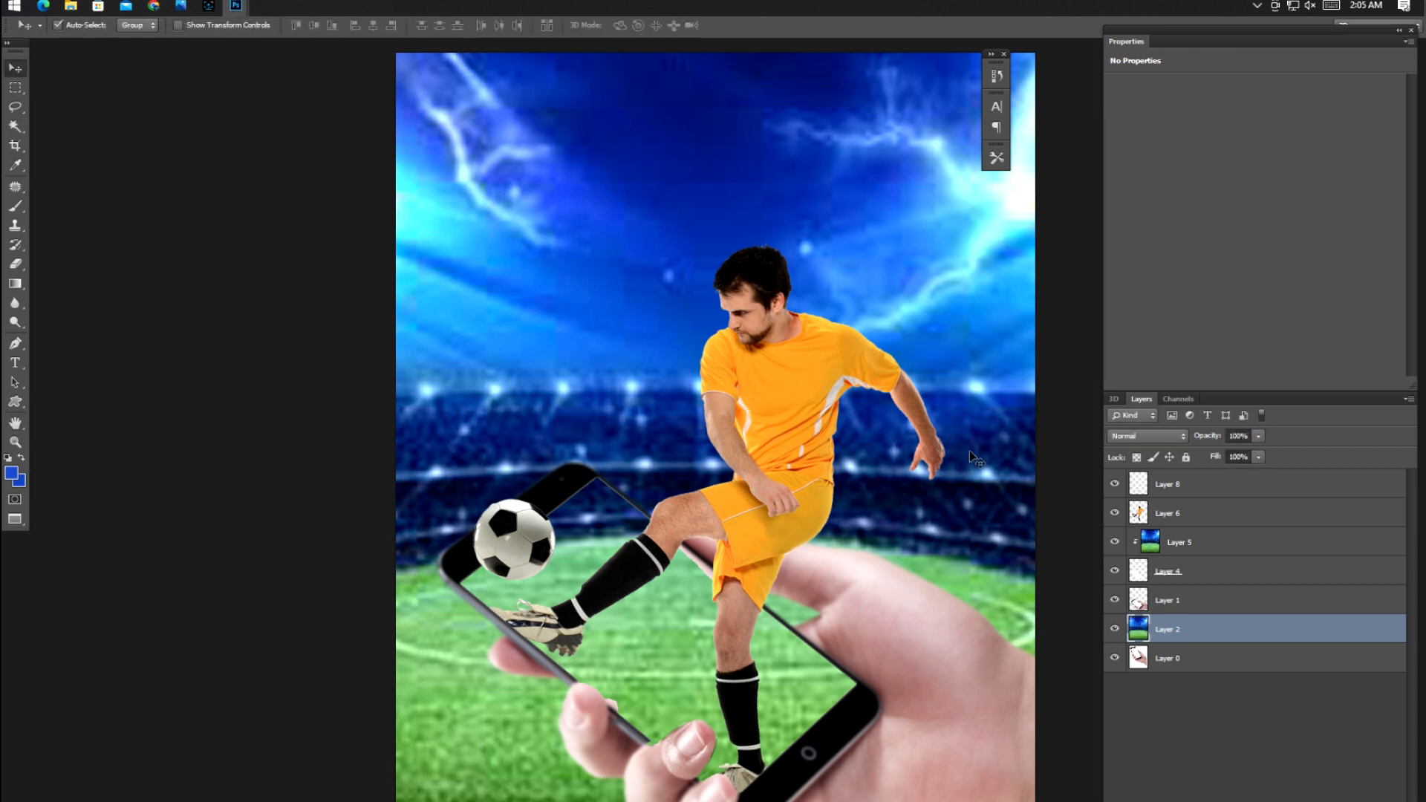
- Add a Hue/Saturation adjustment with Hue -10 above the player layer, and merge all layers into one
{"action": "left_click", "coordinate": [771, 436]}
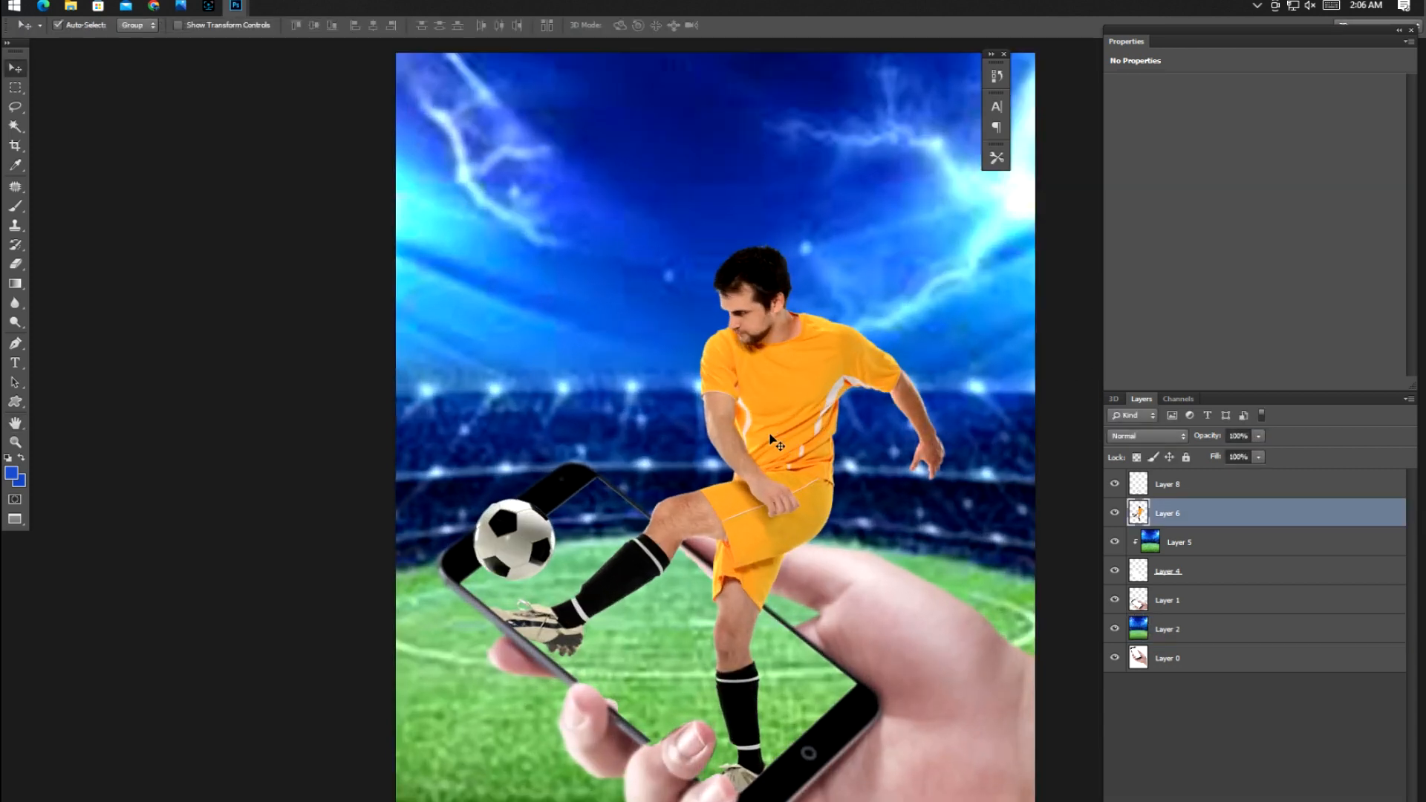
{"action": "left_click", "coordinate": [1271, 801]}
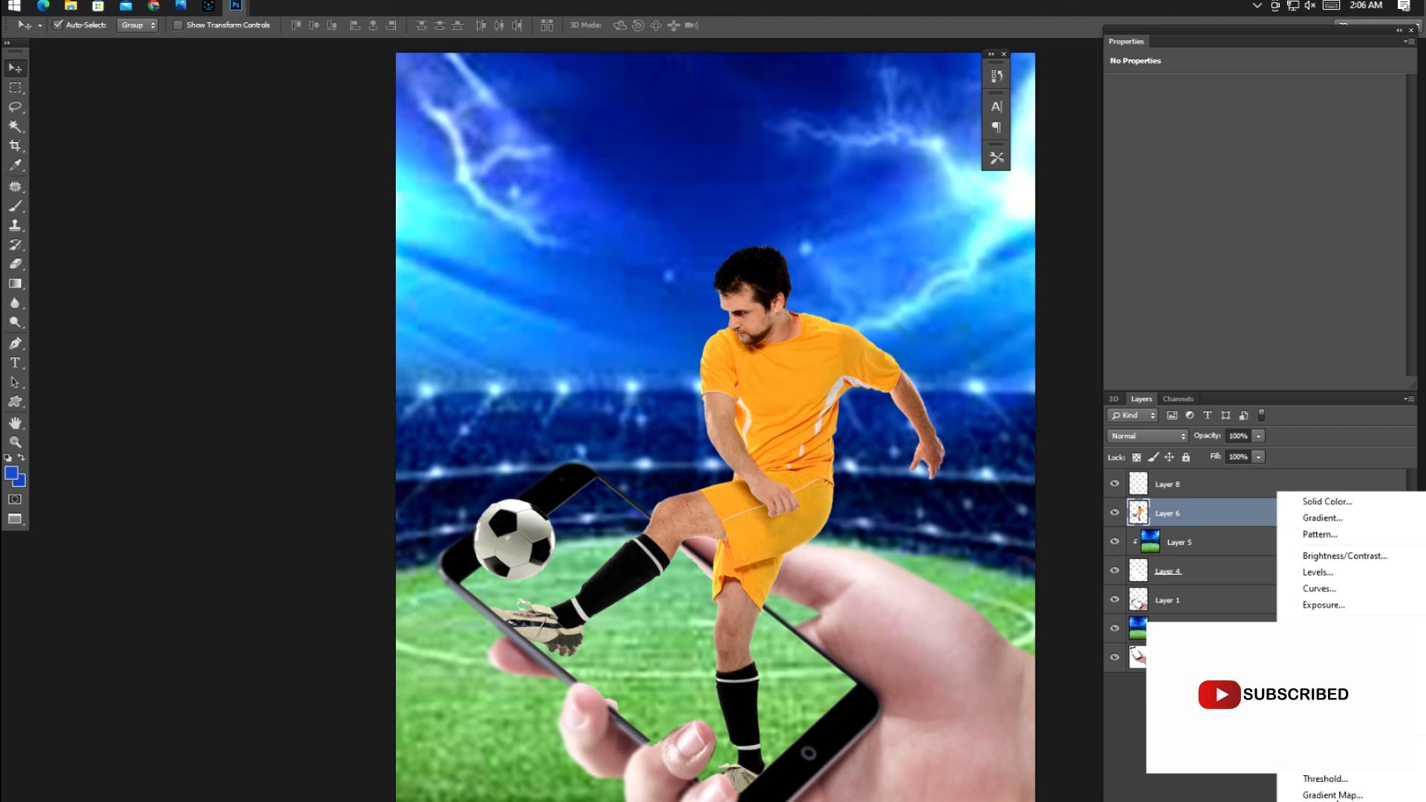
{"action": "left_click", "coordinate": [1313, 644]}
{"action": "mouse_move", "coordinate": [1261, 146]}
{"action": "left_mouse_down"}
{"action": "mouse_move", "coordinate": [1293, 146]}
{"action": "mouse_move", "coordinate": [1225, 151]}
{"action": "mouse_move", "coordinate": [1243, 150]}
{"action": "left_mouse_up"}
{"action": "key", "text": "ctrl+minus"}
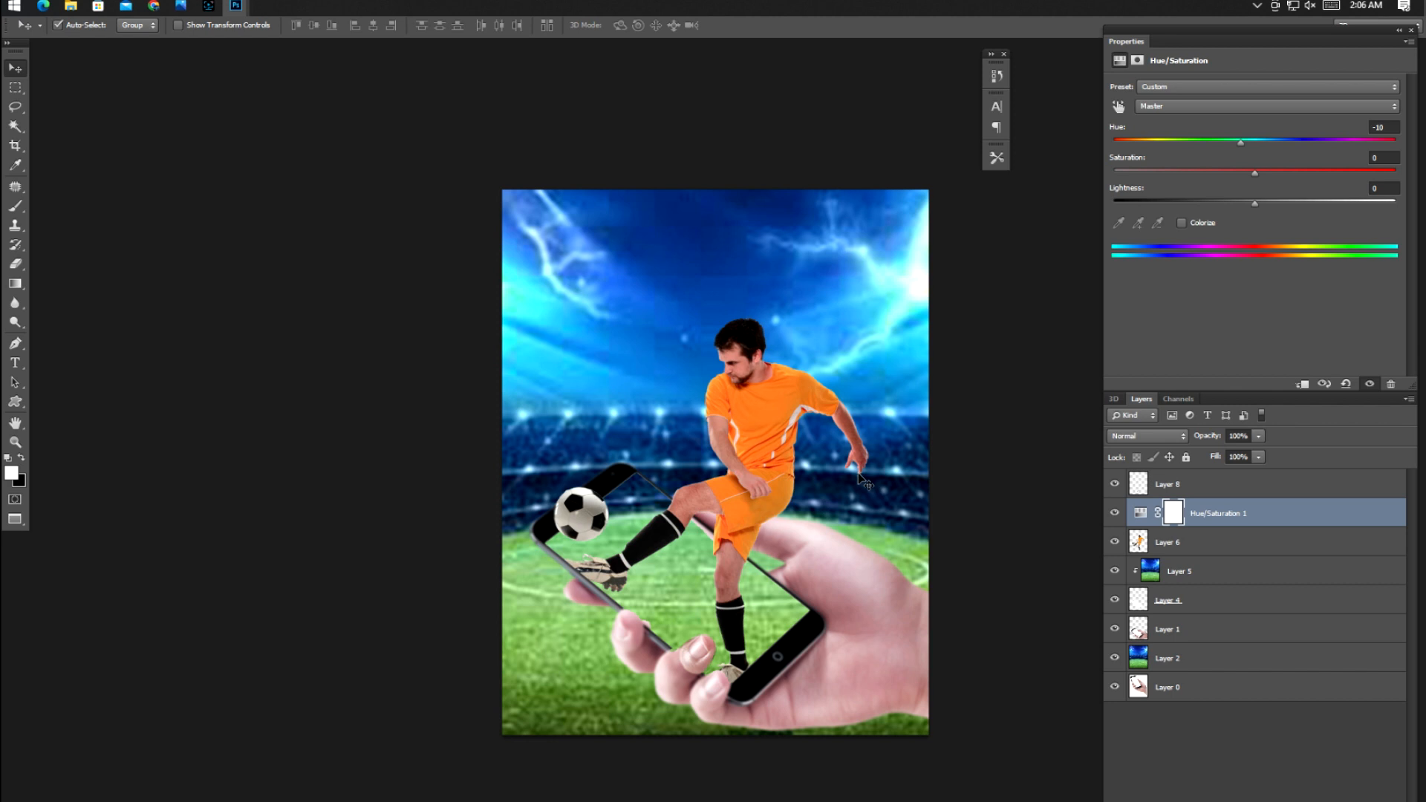
{"action": "key", "text": "ctrl+shift+e"}
- Extend the phone's dark edge with the Clone Stamp into the green gap where it meets the adjacent finger
{"action": "key", "text": "z"}
{"action": "left_click", "coordinate": [737, 639]}
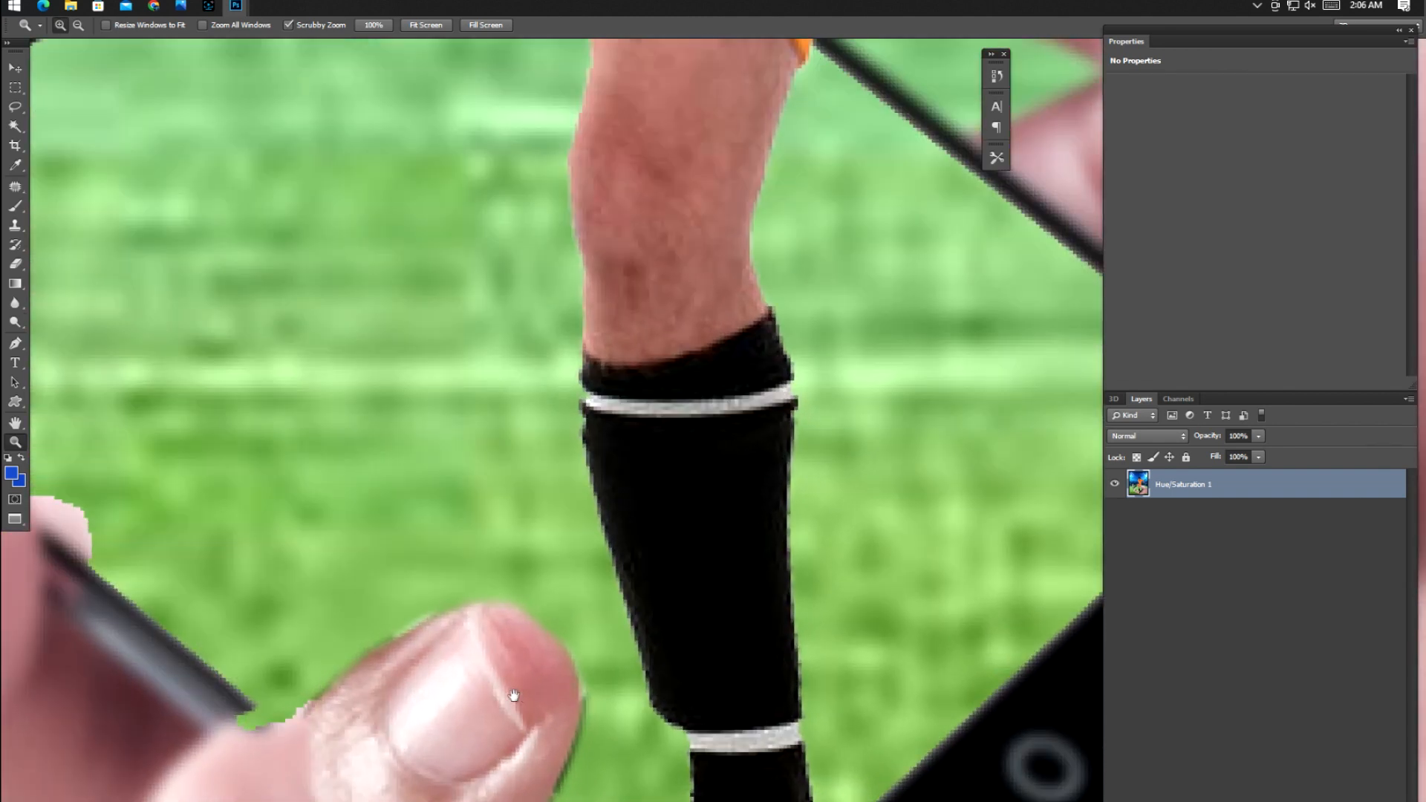
{"action": "left_click_drag", "start_coordinate": [288, 681], "coordinate": [523, 618]}
{"action": "left_click", "coordinate": [523, 618]}
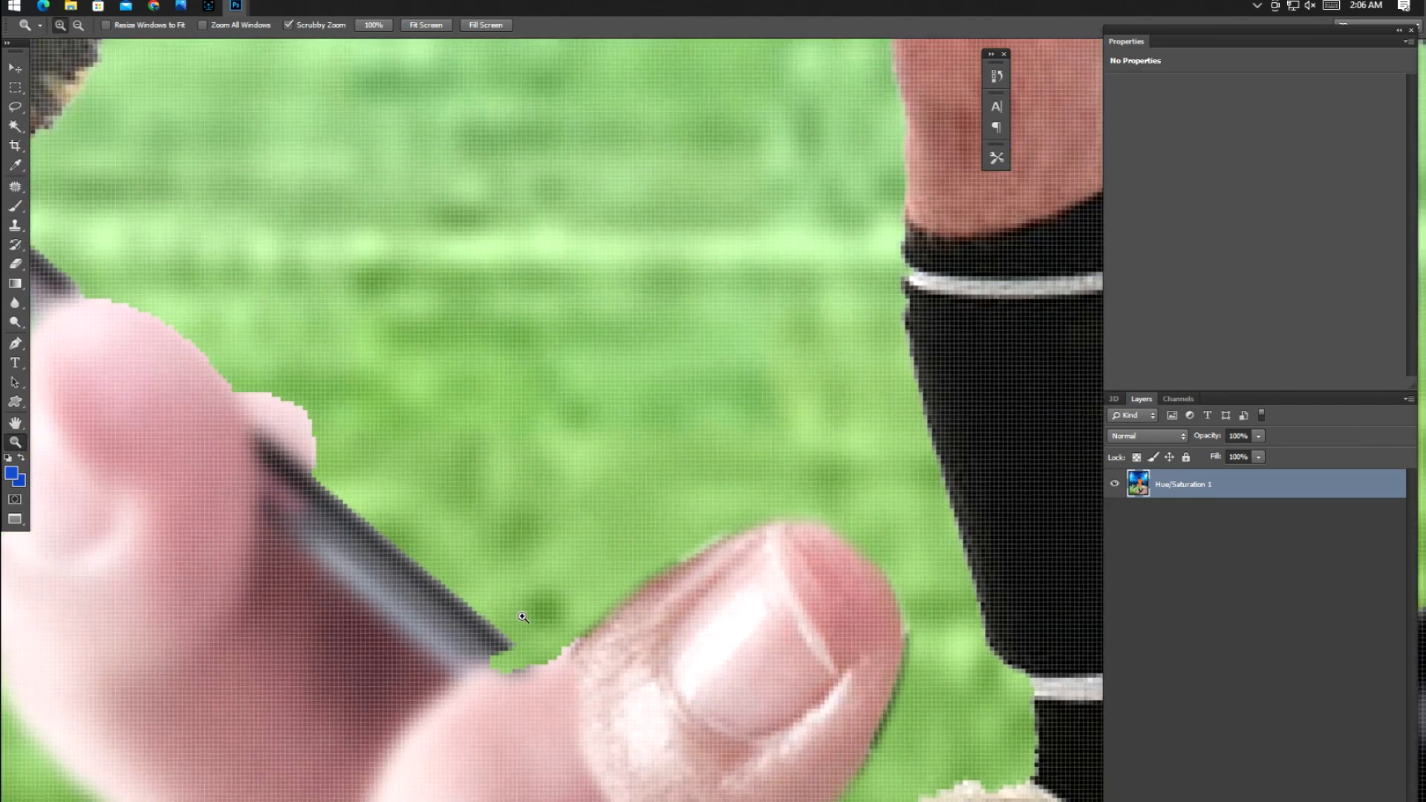
{"action": "key", "text": "s"}
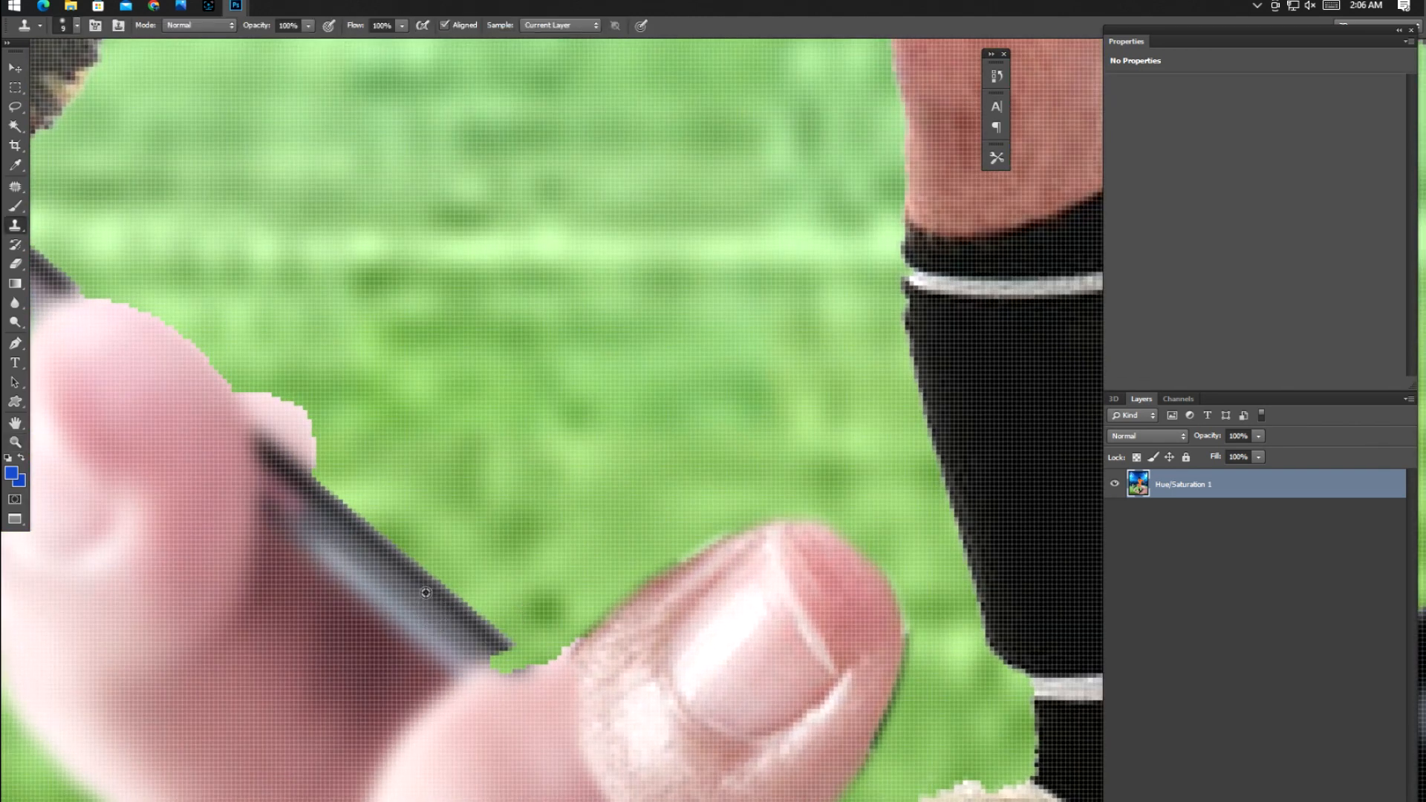
{"action": "mouse_move", "coordinate": [515, 663]}
{"action": "left_mouse_down"}
{"action": "mouse_move", "coordinate": [505, 658]}
{"action": "mouse_move", "coordinate": [523, 668]}
{"action": "left_mouse_up"}
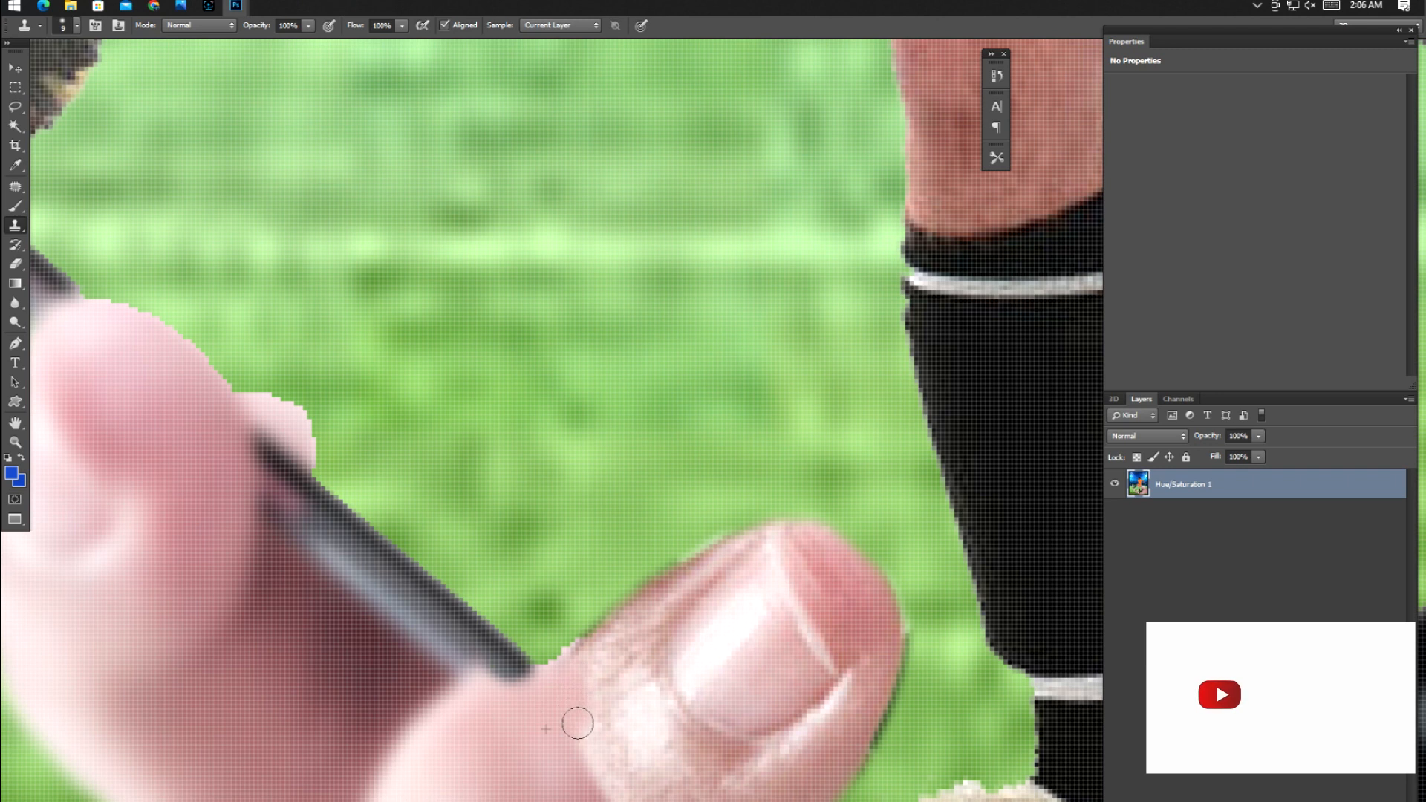
{"action": "mouse_move", "coordinate": [583, 799]}
{"action": "left_mouse_down"}
{"action": "mouse_move", "coordinate": [554, 675]}
{"action": "mouse_move", "coordinate": [520, 632]}
{"action": "left_mouse_up"}
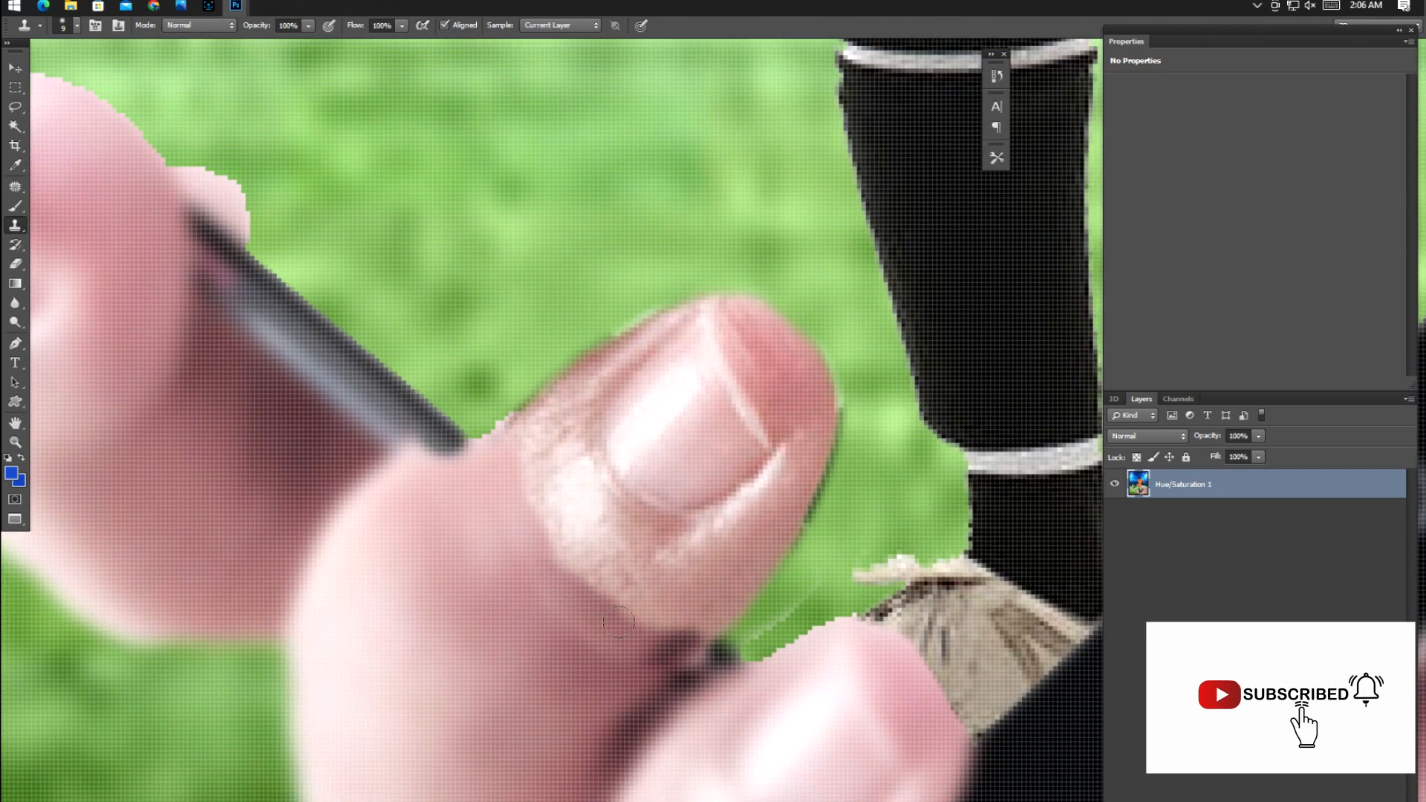
{"action": "key", "text": "ctrl+0"}
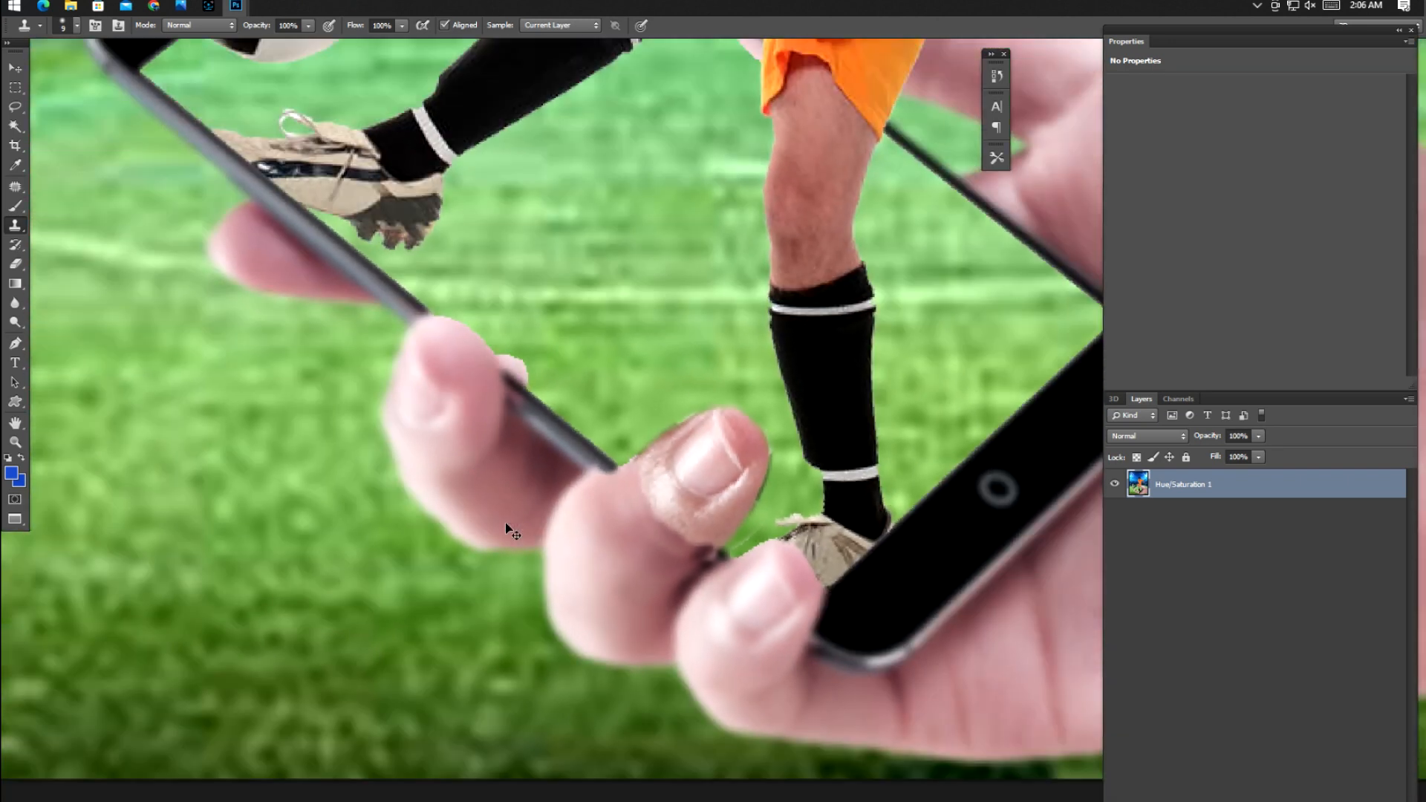
- Close the soccer player source image without saving its changes
{"action": "key", "text": "ctrl+plus"}
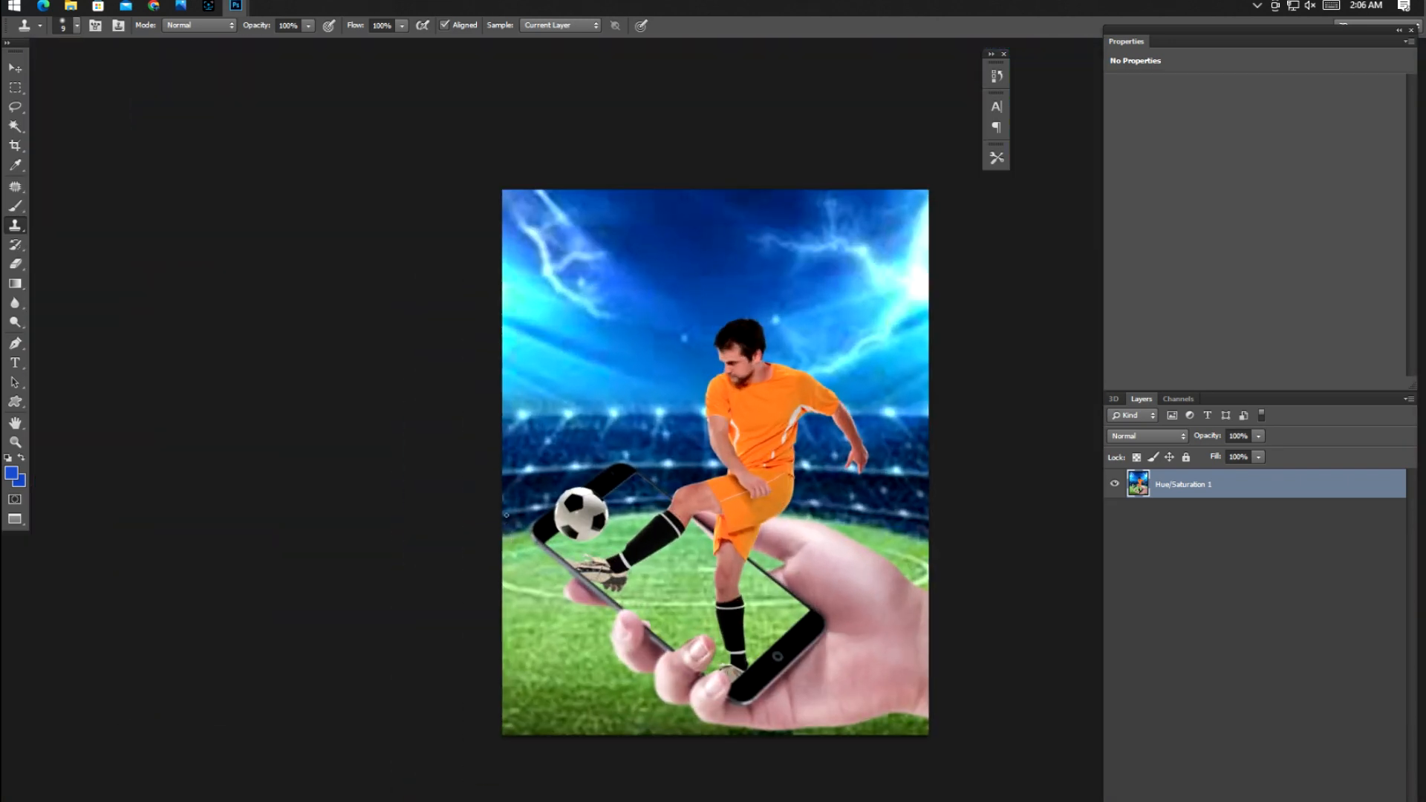
{"action": "key", "text": "ctrl+plus"}
{"action": "key", "text": "ctrl+plus"}
{"action": "key", "text": "ctrl+plus"}
{"action": "left_click_drag", "start_coordinate": [671, 653], "coordinate": [631, 237]}
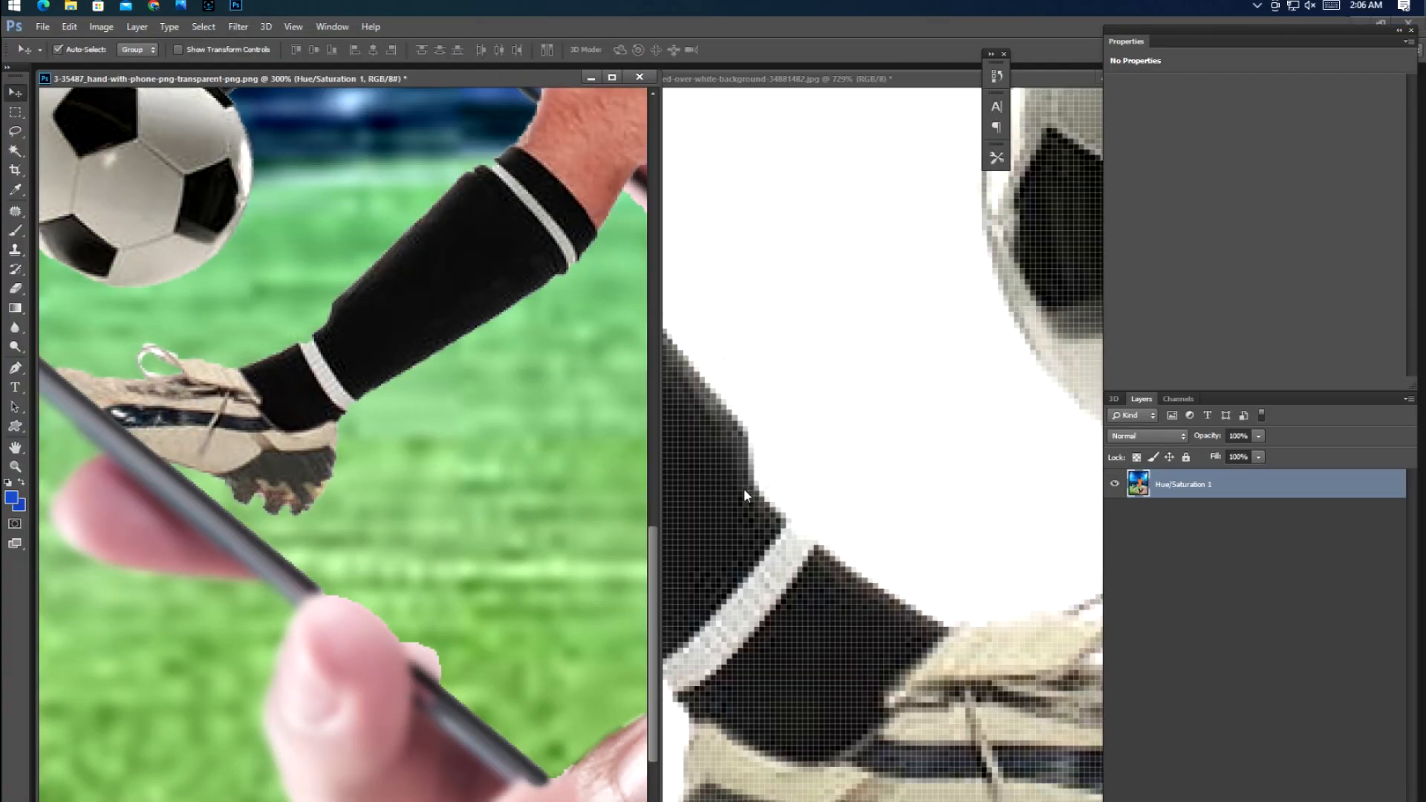
{"action": "left_click", "coordinate": [746, 490]}
{"action": "key", "text": "ctrl+w"}
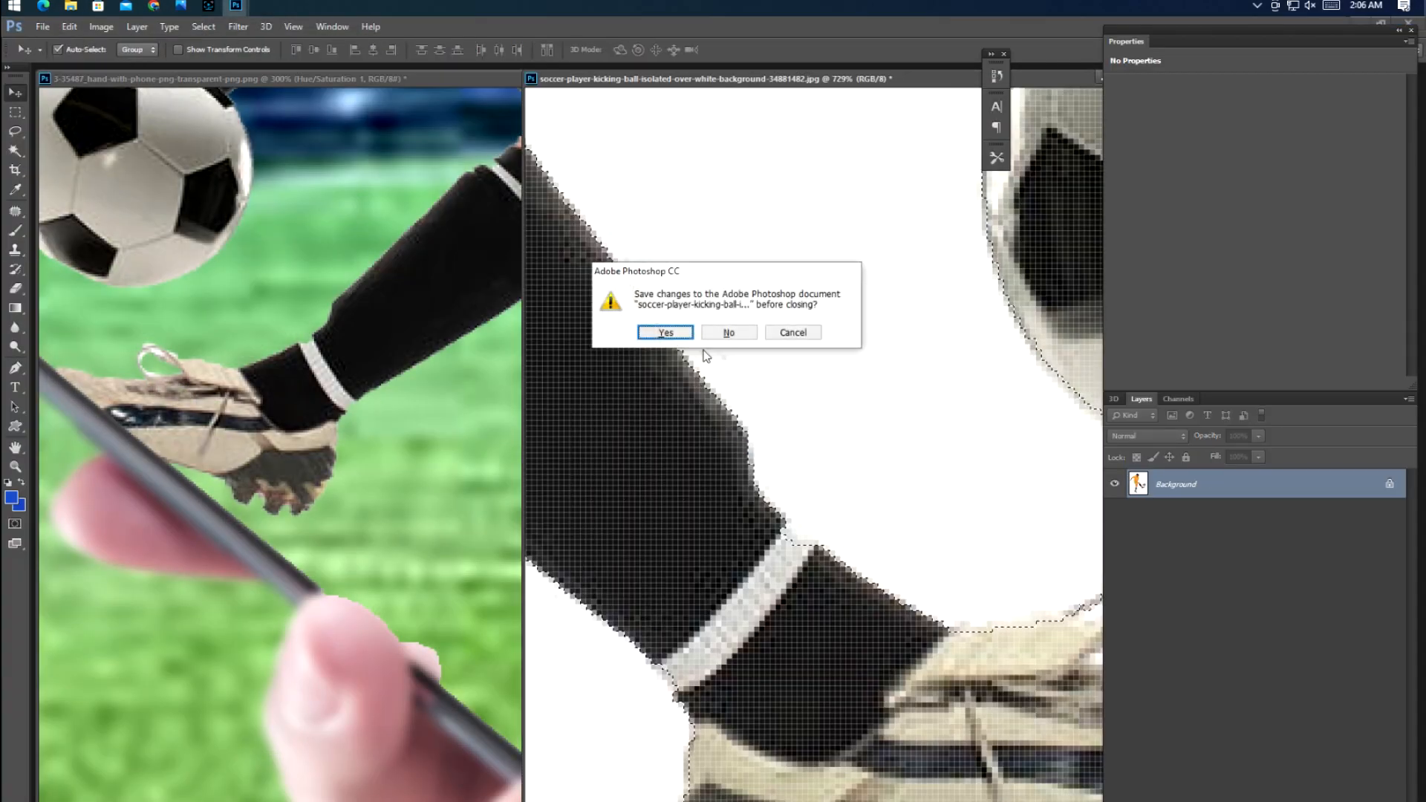
{"action": "left_click", "coordinate": [732, 331]}
{"action": "left_click_drag", "start_coordinate": [470, 78], "coordinate": [533, 110]}
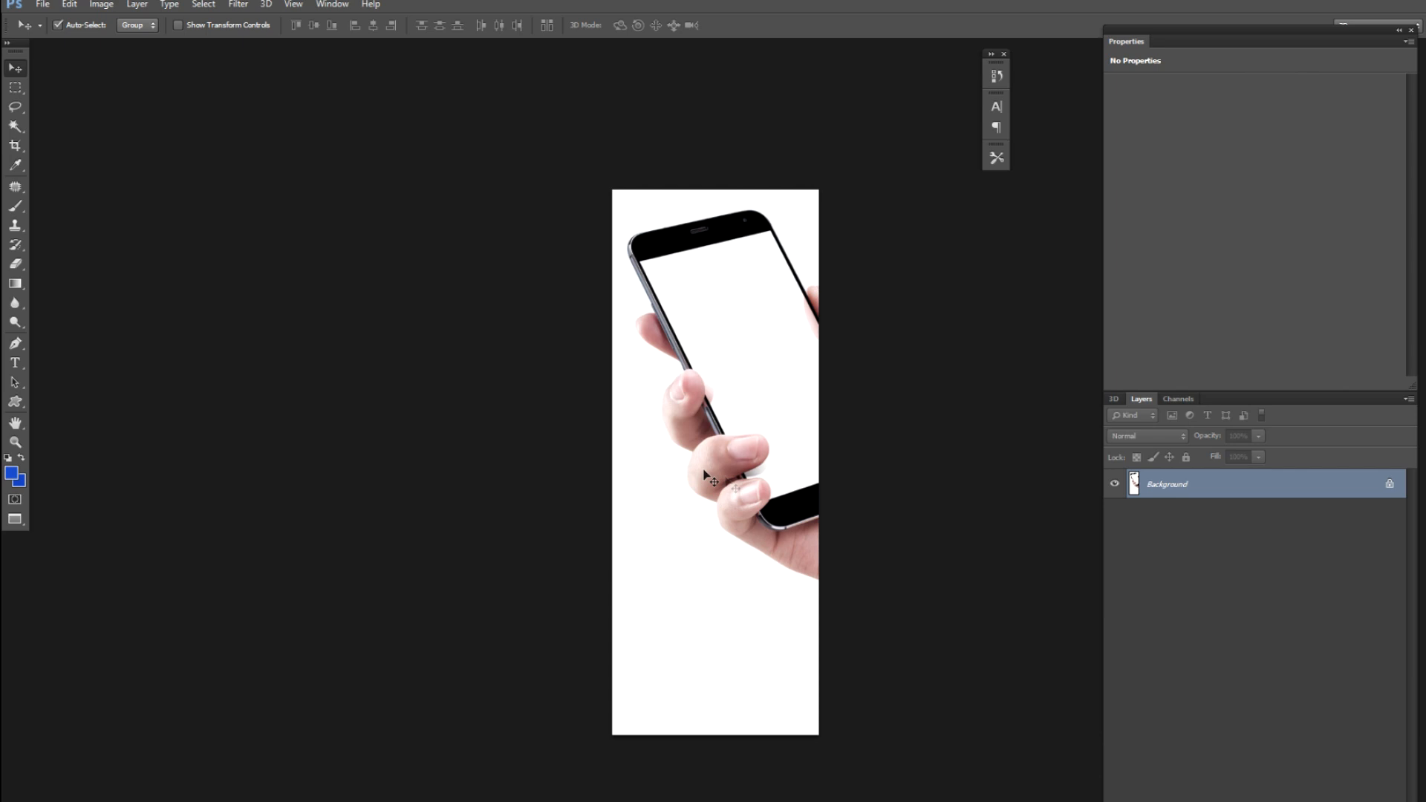
- Start a Pen path on the large finger in the white-background phone photo, tracing its upper edge around to the fingertip
{"action": "scroll", "coordinate": [756, 486], "scroll_direction": "up", "scroll_amount": 8}
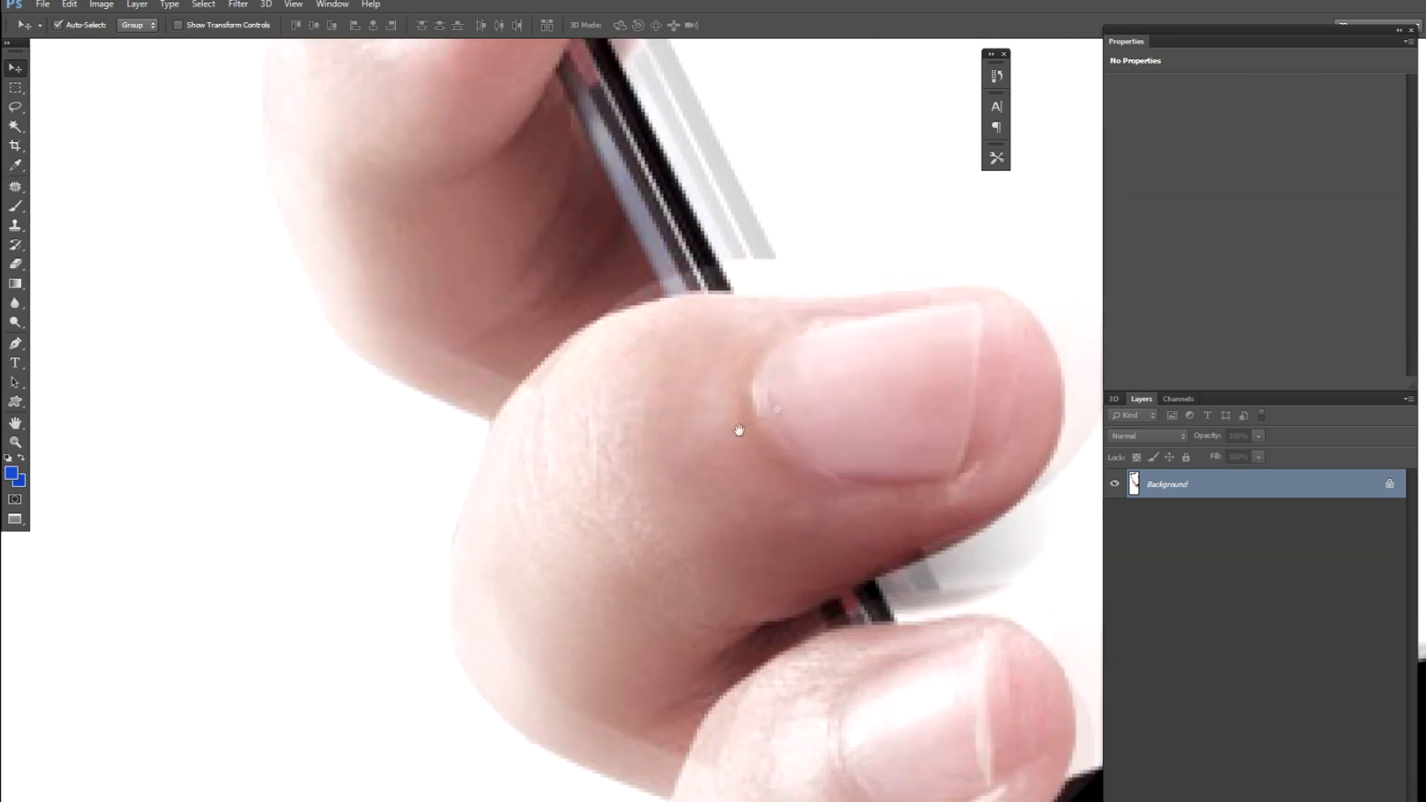
{"action": "left_click_drag", "start_coordinate": [739, 430], "coordinate": [736, 429]}
{"action": "key", "text": "p"}
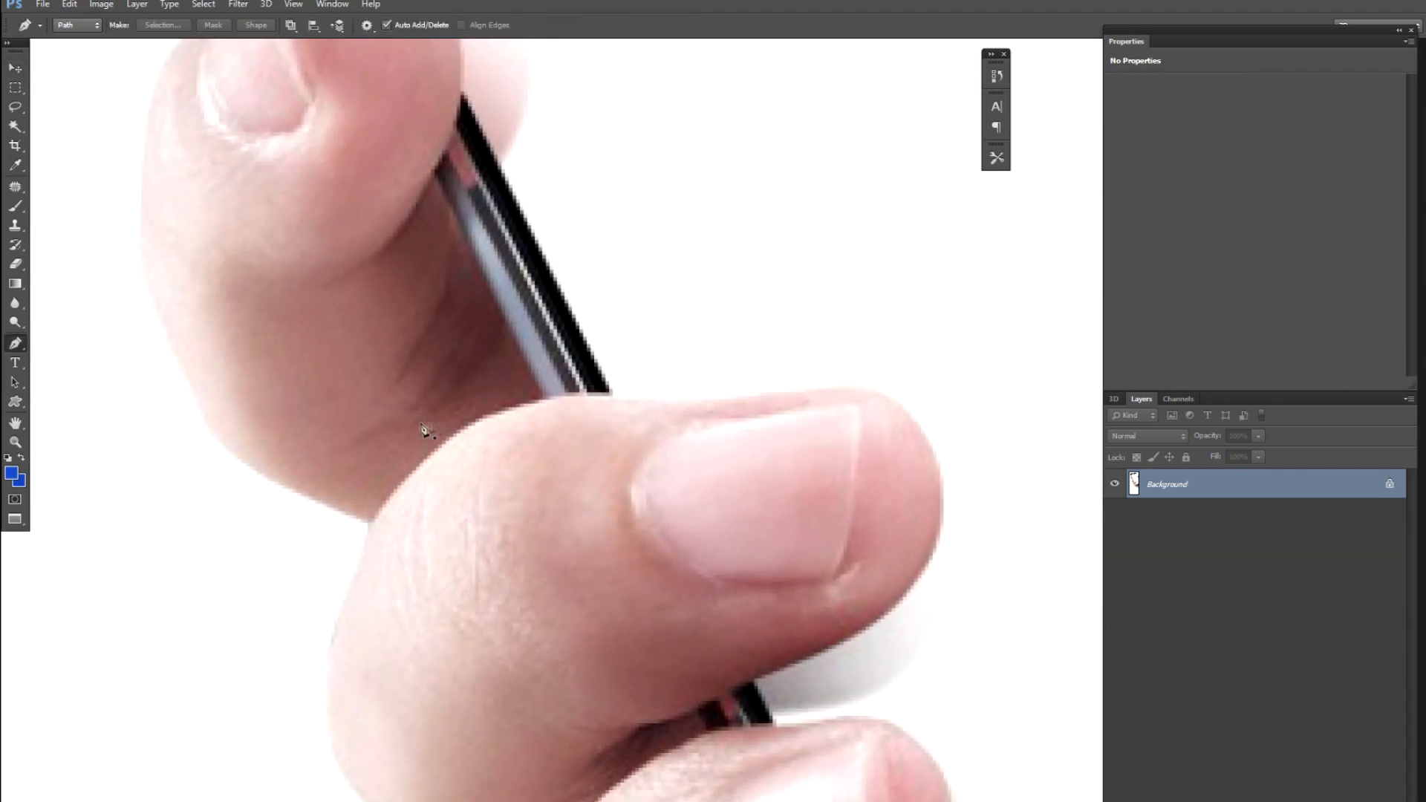
{"action": "left_click", "coordinate": [371, 529]}
{"action": "left_click_drag", "start_coordinate": [484, 424], "coordinate": [486, 422]}
{"action": "left_click_drag", "start_coordinate": [611, 398], "coordinate": [675, 402]}
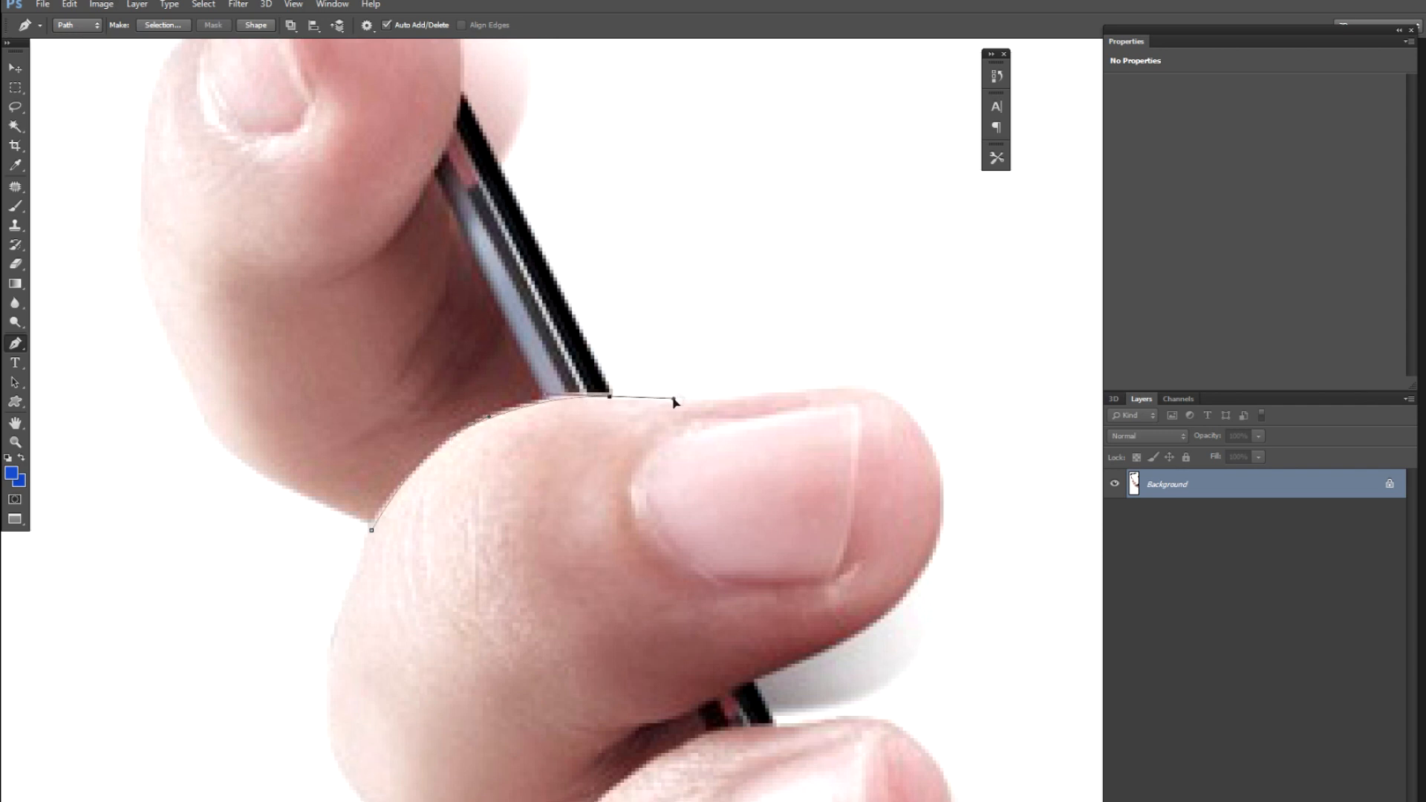
{"action": "left_click_drag", "start_coordinate": [780, 392], "coordinate": [900, 405]}
{"action": "left_click_drag", "start_coordinate": [936, 463], "coordinate": [941, 486]}
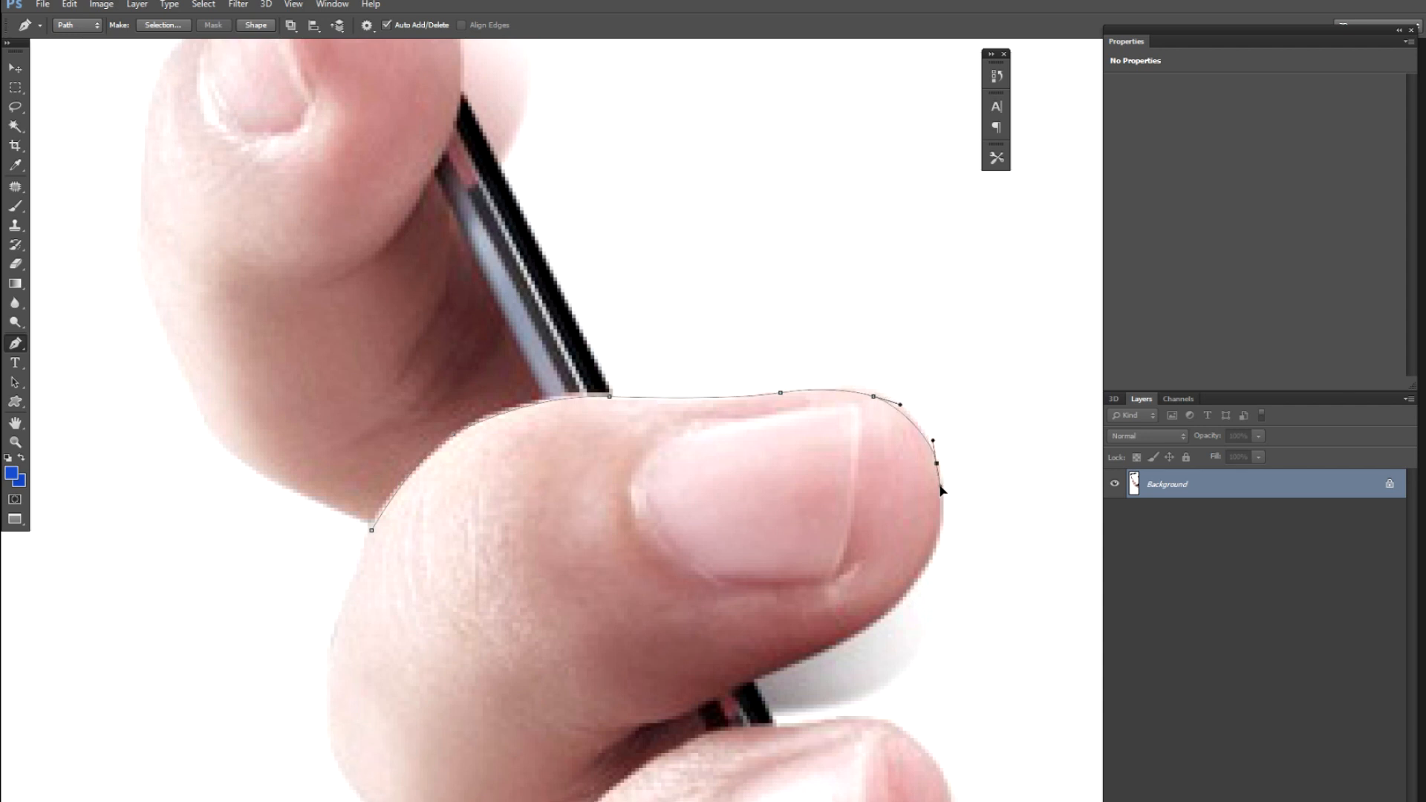
- Continue the path along the finger's underside, close it at the knuckle and convert it to a selection
{"action": "scroll", "coordinate": [937, 494], "scroll_direction": "down", "scroll_amount": 2}
{"action": "left_click", "coordinate": [921, 496]}
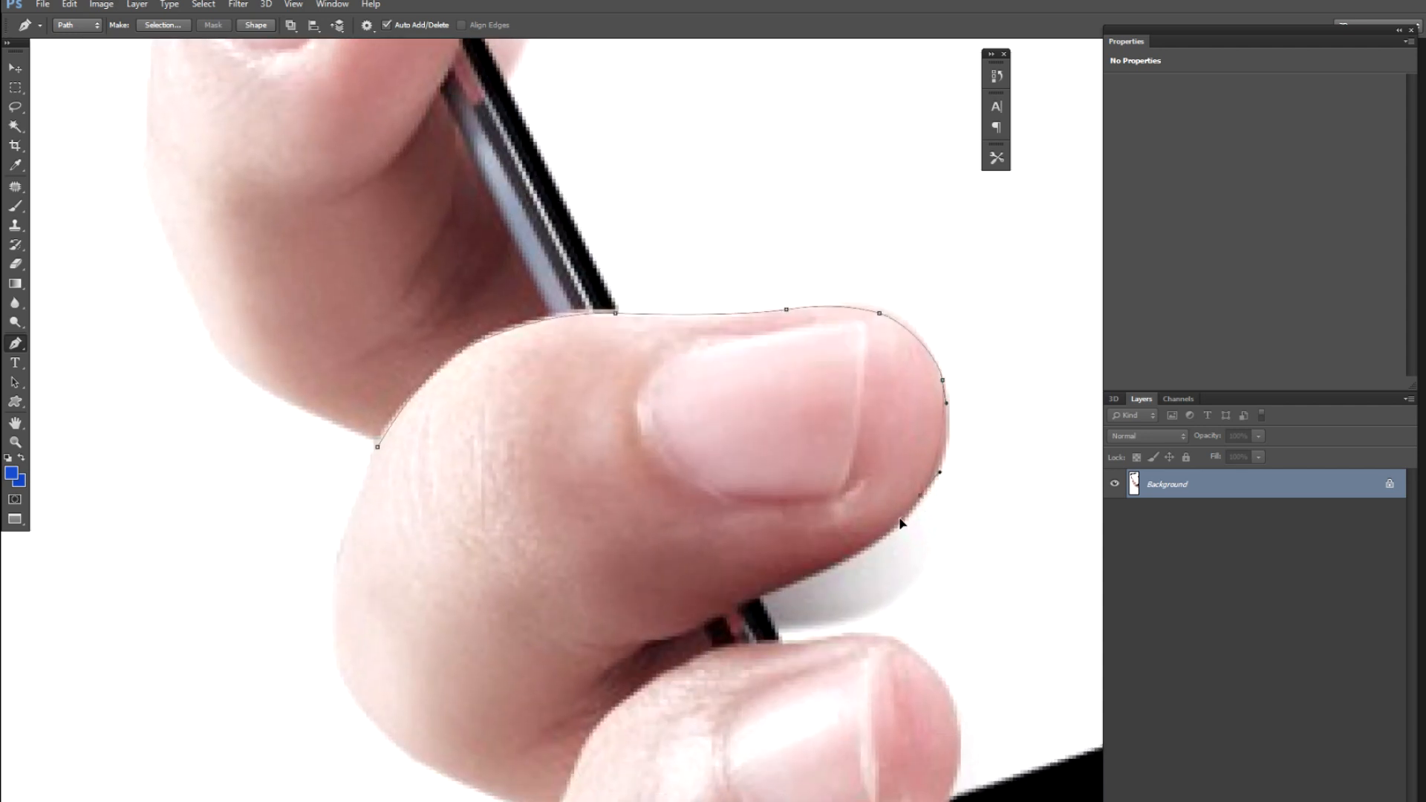
{"action": "mouse_move", "coordinate": [786, 592]}
{"action": "left_mouse_down"}
{"action": "mouse_move", "coordinate": [735, 606]}
{"action": "mouse_move", "coordinate": [782, 590]}
{"action": "left_mouse_up"}
{"action": "left_click_drag", "start_coordinate": [705, 622], "coordinate": [623, 642]}
{"action": "left_click_drag", "start_coordinate": [575, 652], "coordinate": [411, 565]}
{"action": "left_click_drag", "start_coordinate": [381, 503], "coordinate": [370, 461]}
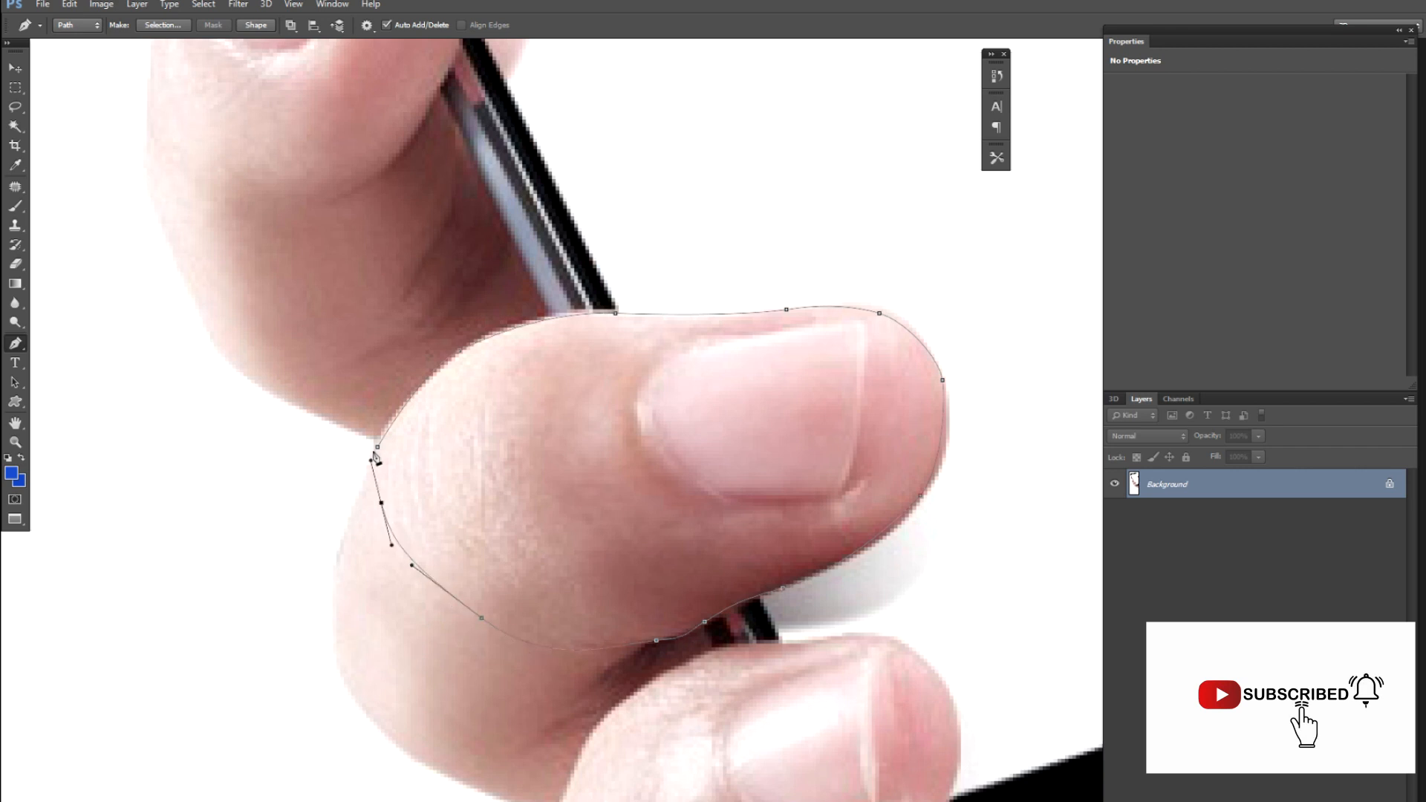
{"action": "left_click", "coordinate": [377, 448]}
{"action": "key", "text": "ctrl+Return"}
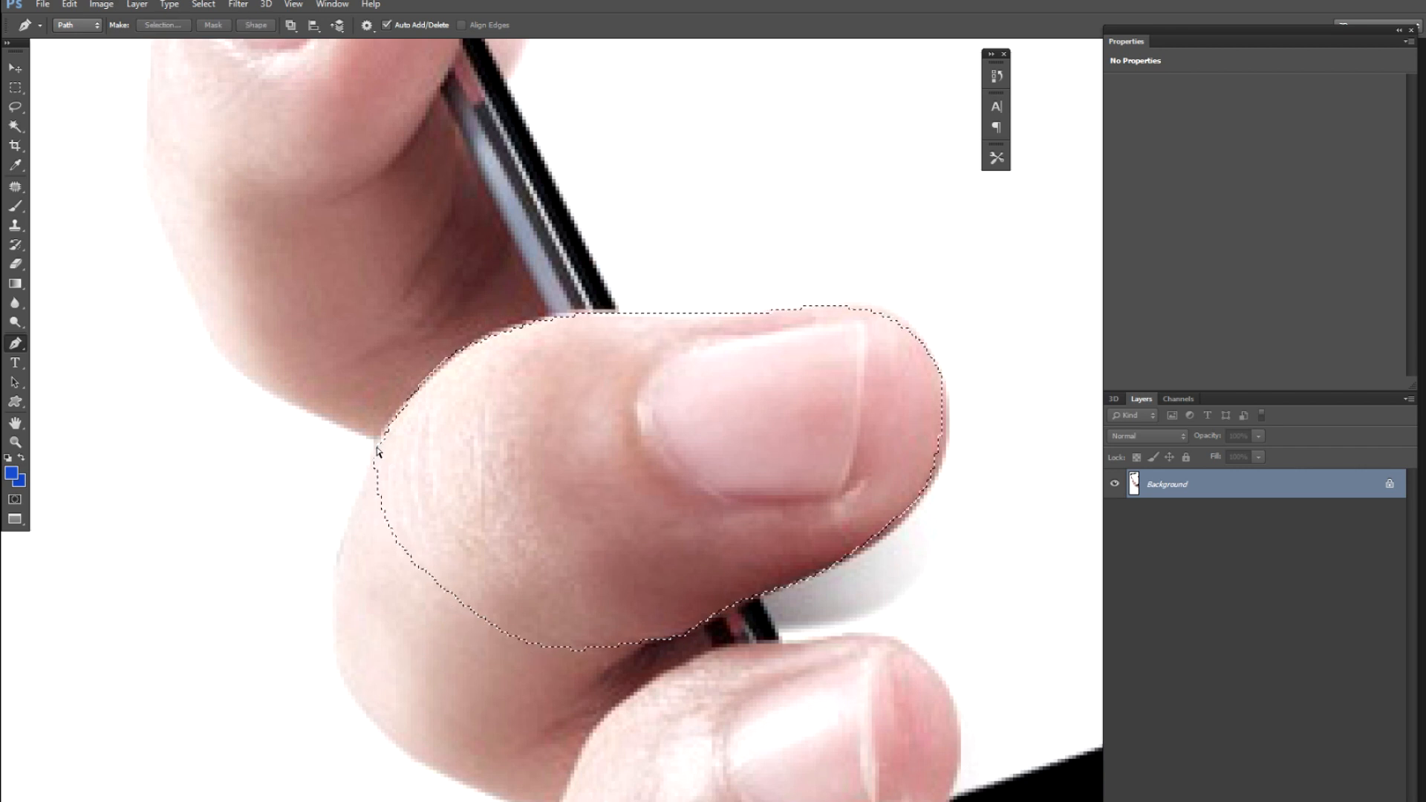
- Bring the selected finger into the stadium composite, place it over the roughly cut finger at the phone's edge and rotate it to match
{"action": "key", "text": "ctrl+minus"}
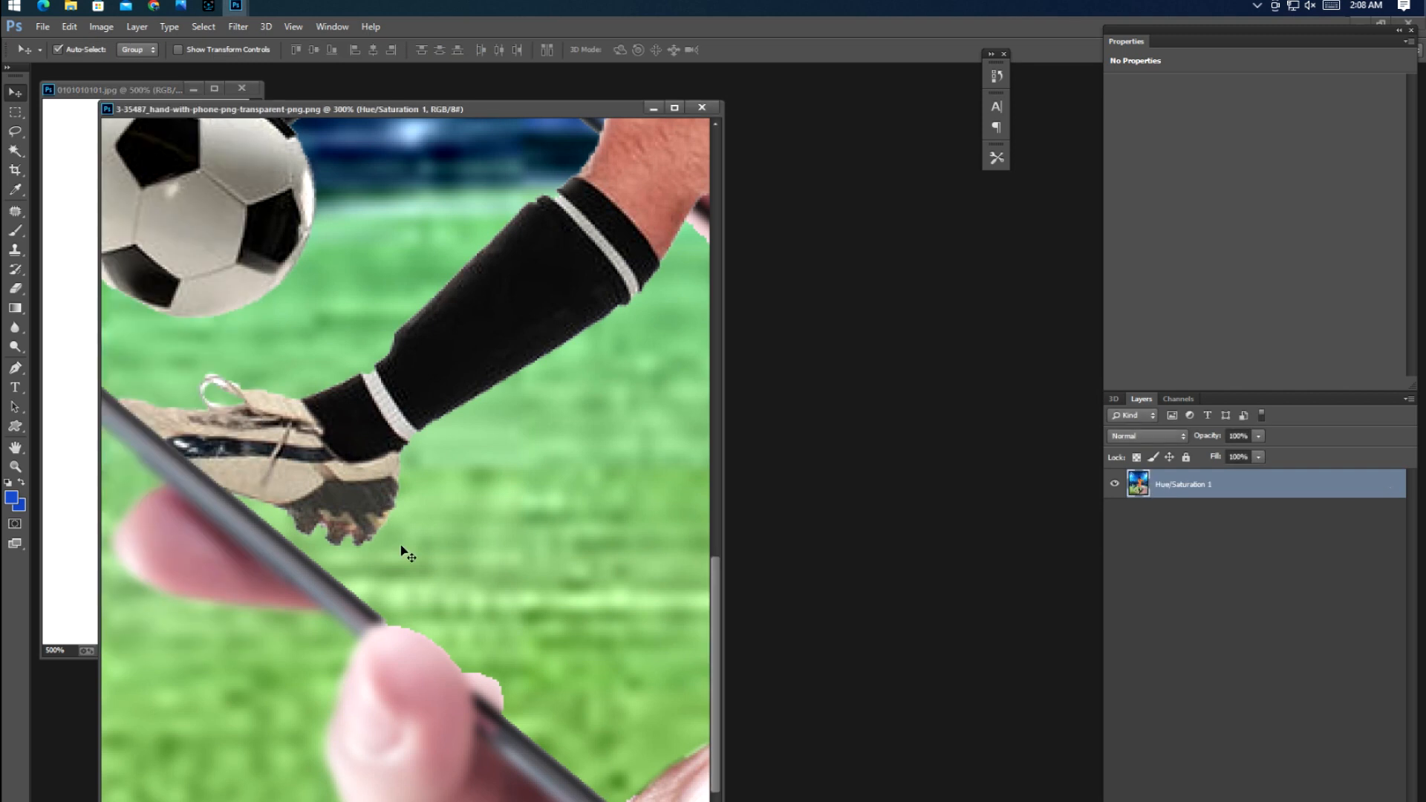
{"action": "key", "text": "f"}
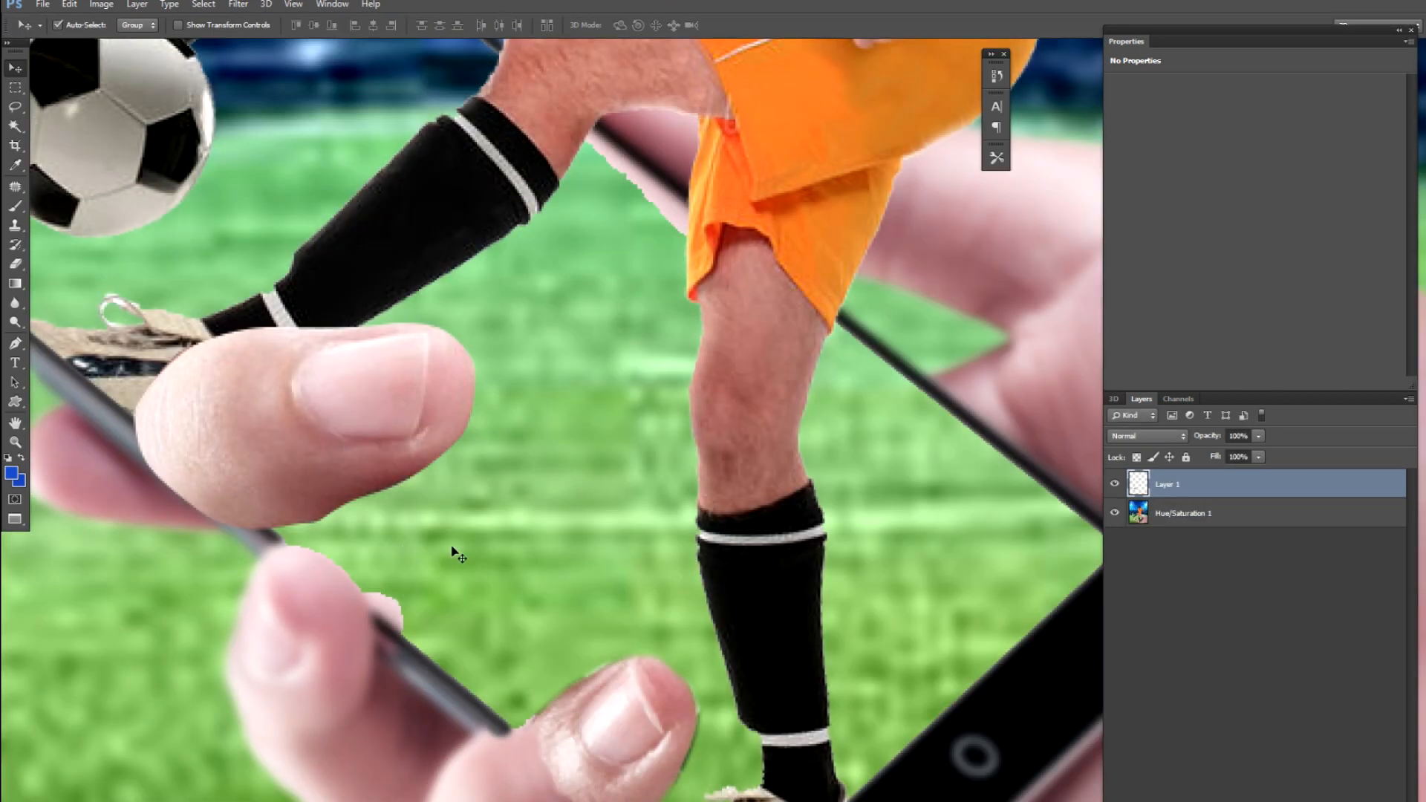
{"action": "left_click_drag", "start_coordinate": [334, 405], "coordinate": [530, 699]}
{"action": "key", "text": "ctrl+t"}
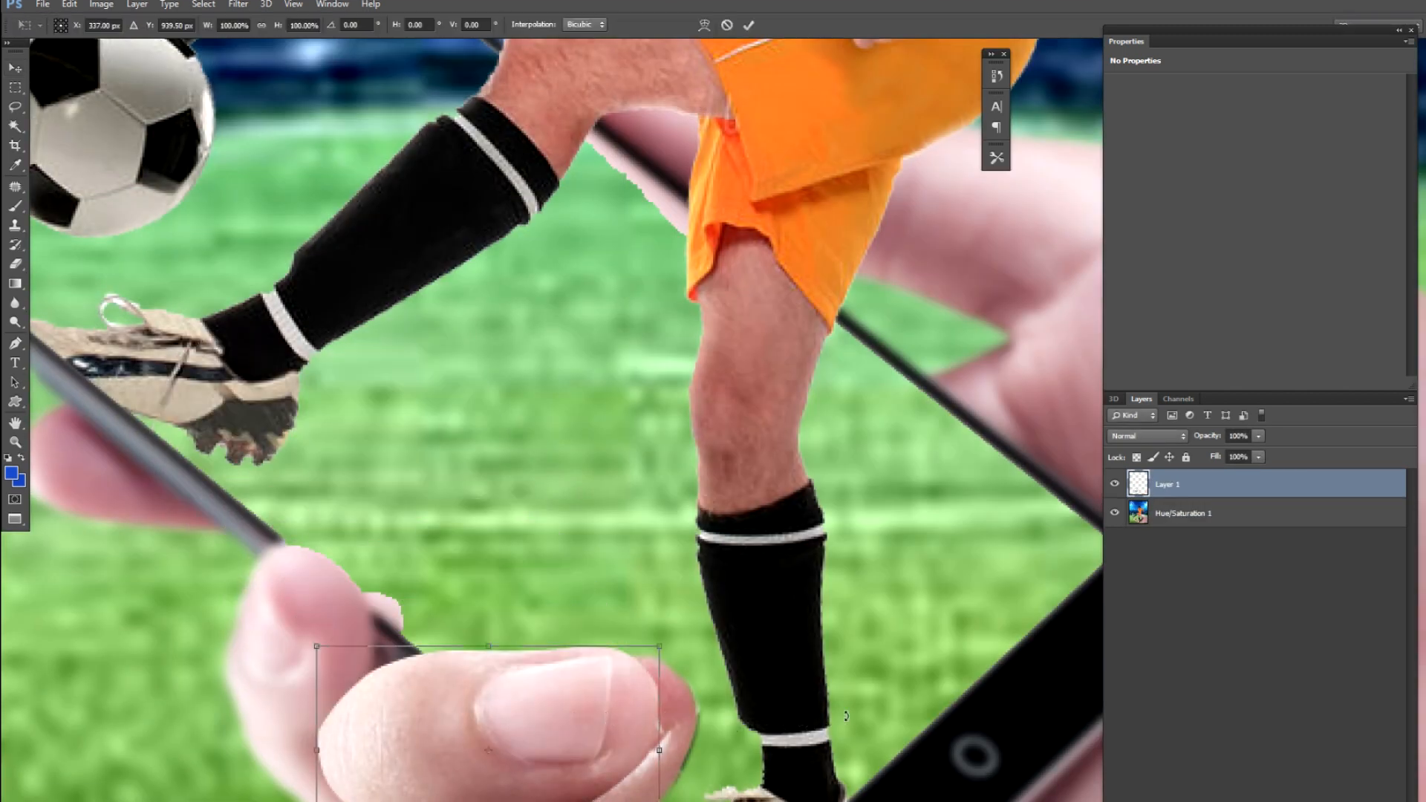
{"action": "left_click_drag", "start_coordinate": [831, 723], "coordinate": [788, 591]}
{"action": "key", "text": "Return"}
{"action": "left_click_drag", "start_coordinate": [599, 693], "coordinate": [628, 707]}
{"action": "key", "text": "ctrl+minus"}
{"action": "key", "text": "ctrl+minus"}
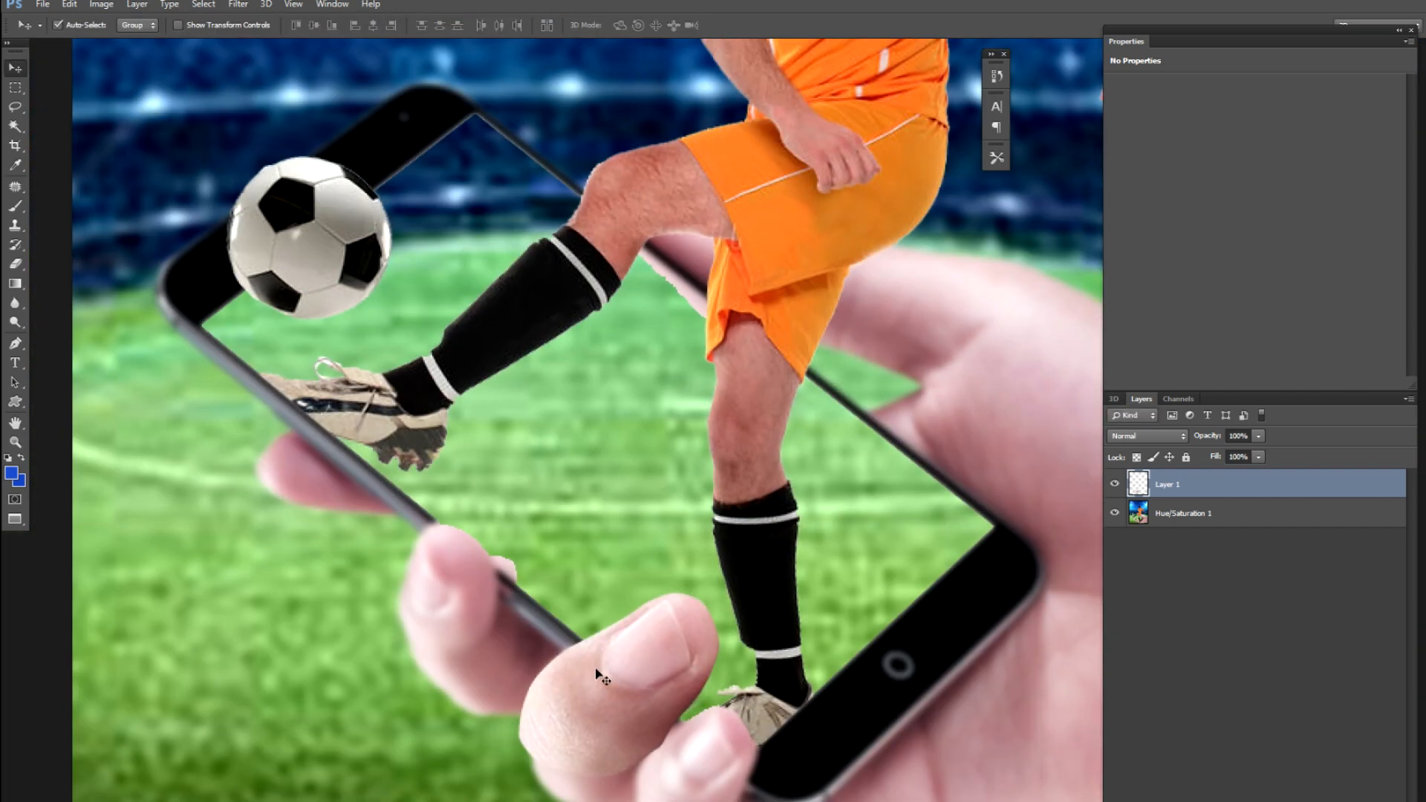
- Scale the pasted finger down slightly and nudge it to line up with the finger underneath
{"action": "key", "text": "ctrl+plus"}
{"action": "key", "text": "ctrl+plus"}
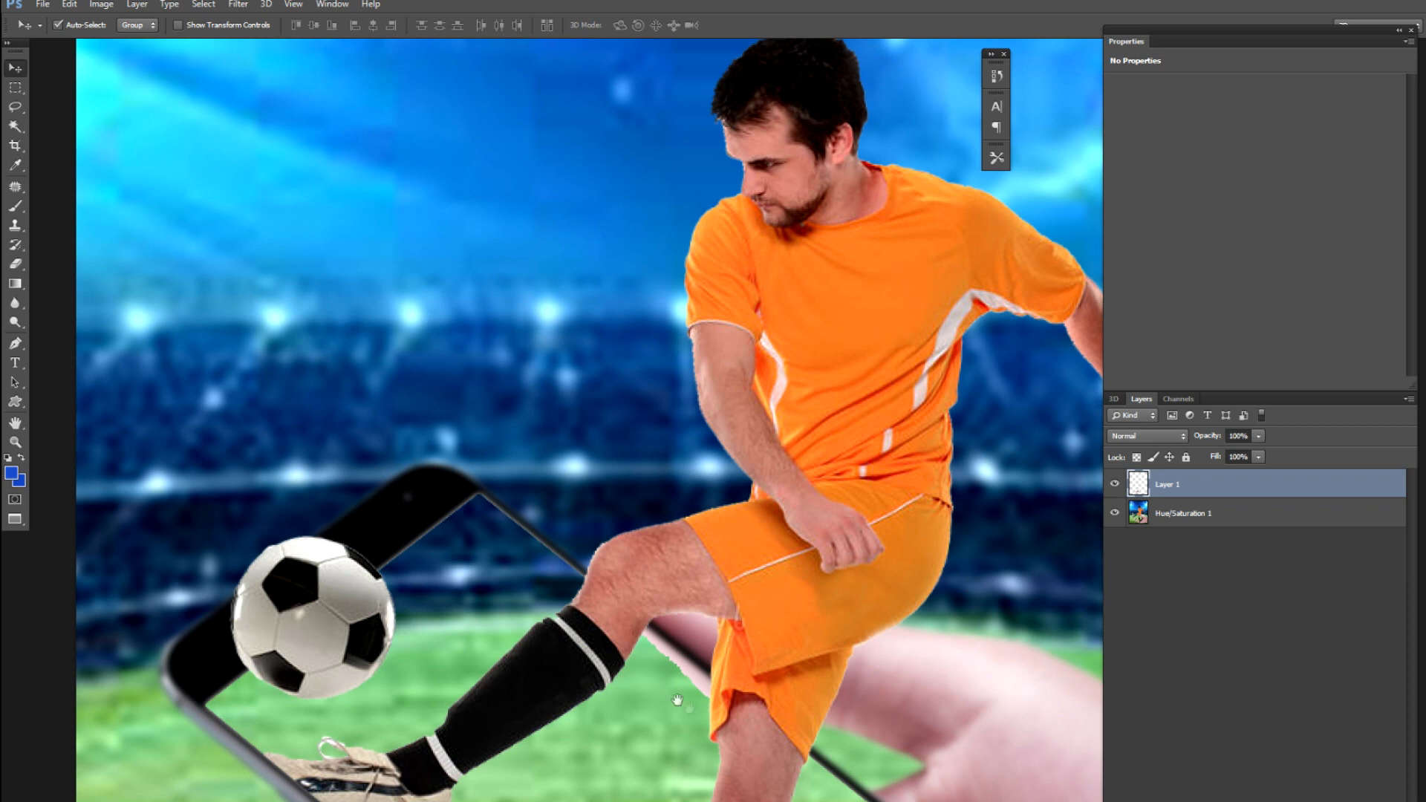
{"action": "left_click_drag", "start_coordinate": [695, 712], "coordinate": [601, 286]}
{"action": "key", "text": "ctrl+plus"}
{"action": "key", "text": "ctrl+plus"}
{"action": "key", "text": "ctrl+plus"}
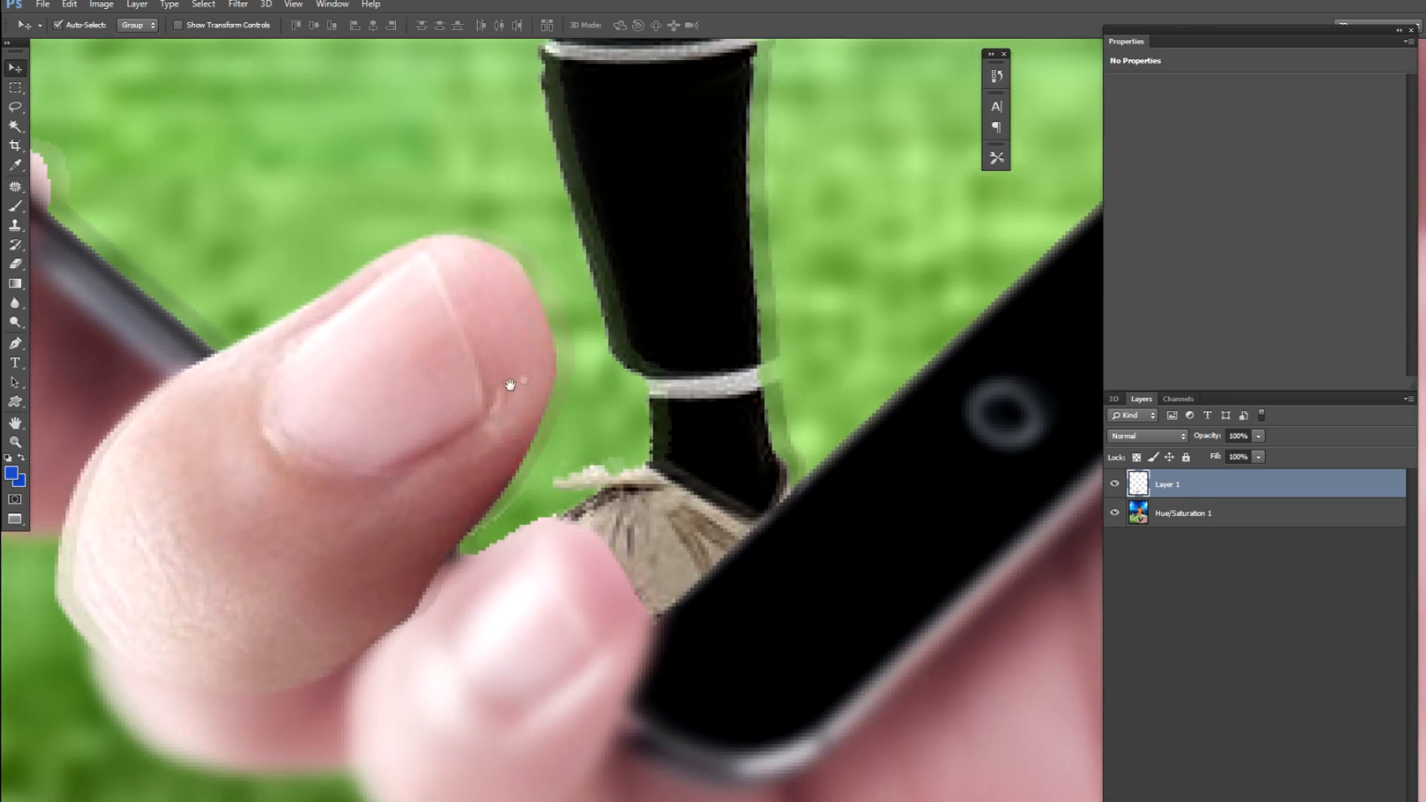
{"action": "left_click_drag", "start_coordinate": [241, 422], "coordinate": [392, 370]}
{"action": "key", "text": "ctrl+t"}
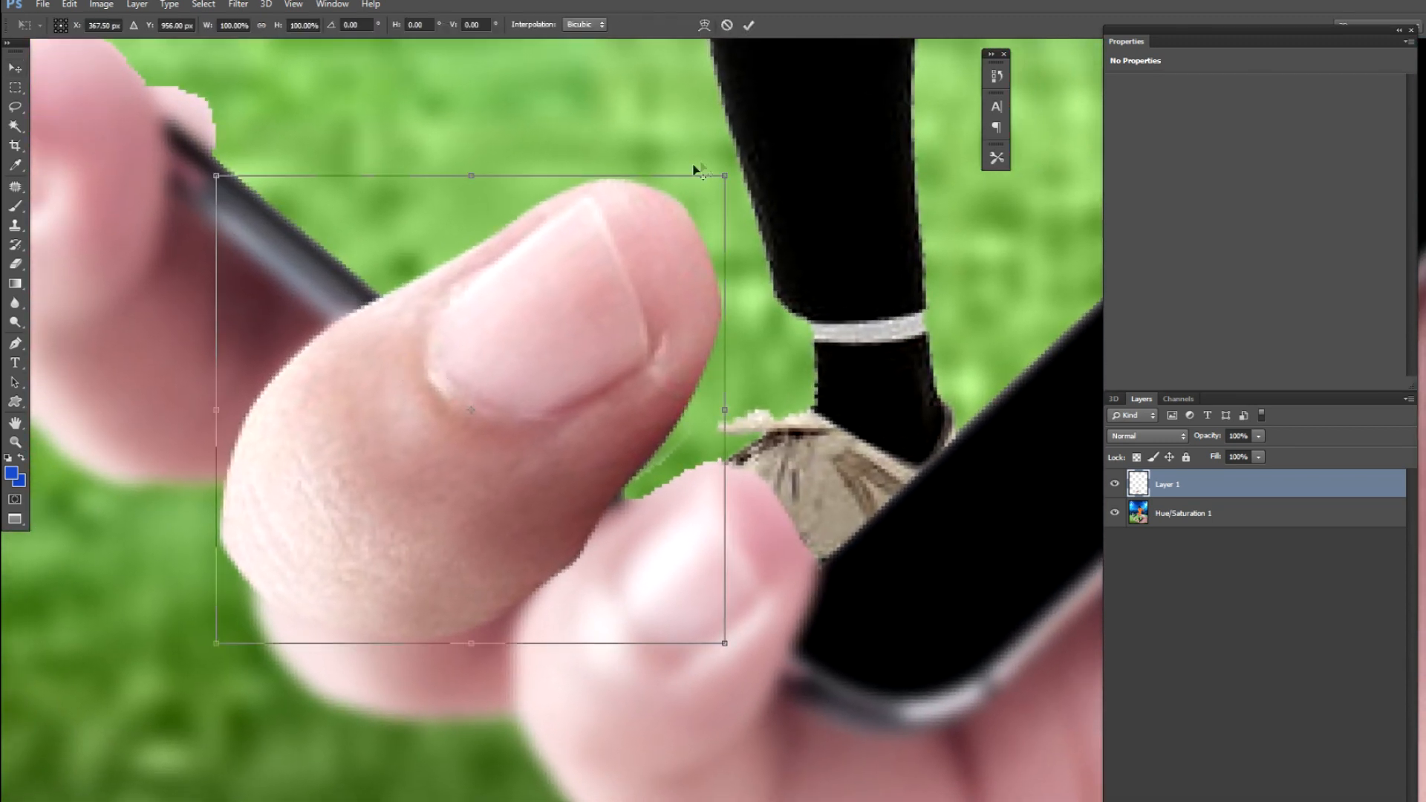
{"action": "left_click_drag", "start_coordinate": [727, 172], "coordinate": [705, 193]}
{"action": "left_click_drag", "start_coordinate": [616, 298], "coordinate": [624, 289]}
{"action": "key", "text": "Return"}
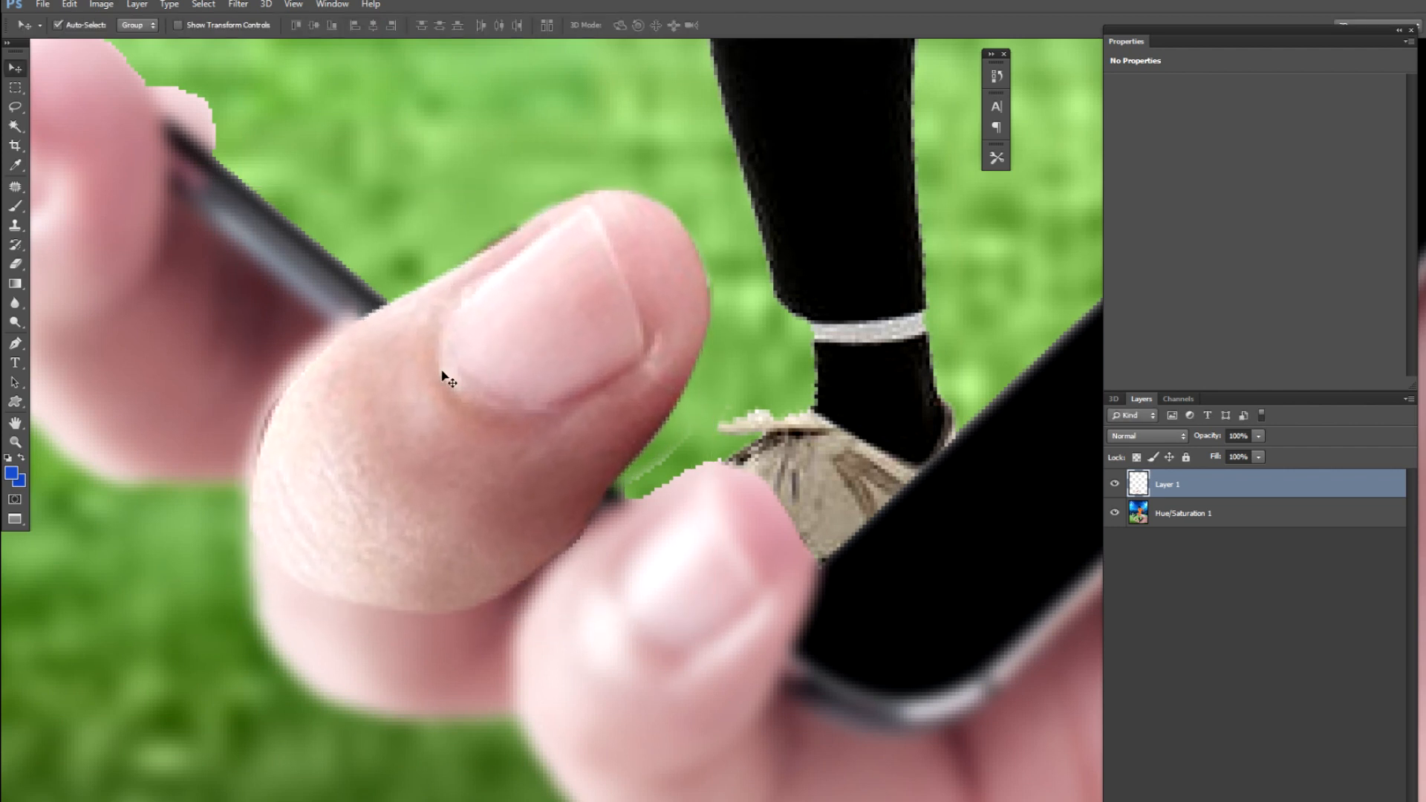
- Apply a Gaussian Blur to the pasted finger layer to match the softness of the blurred hand
{"action": "key", "text": "alt+t"}
{"action": "key", "text": "b"}
{"action": "key", "text": "g"}
{"action": "key", "text": "Return"}
{"action": "key", "text": "ctrl+minus"}
{"action": "key", "text": "ctrl+minus"}
{"action": "key", "text": "ctrl+minus"}
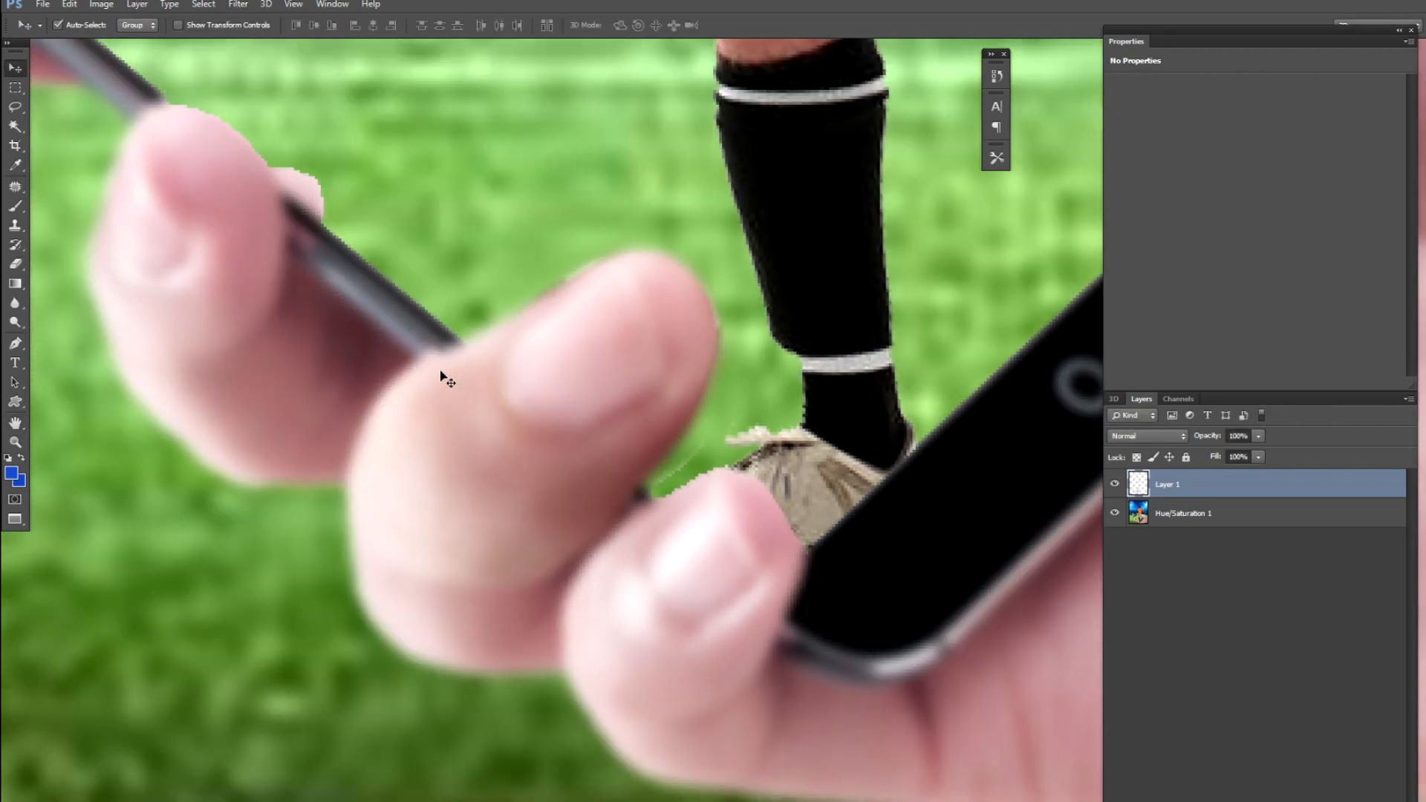
- Merge the pasted finger layer and the stadium composite into a single layer
{"action": "key", "text": "ctrl+minus"}
{"action": "key", "text": "ctrl+minus"}
{"action": "key", "text": "ctrl+plus"}
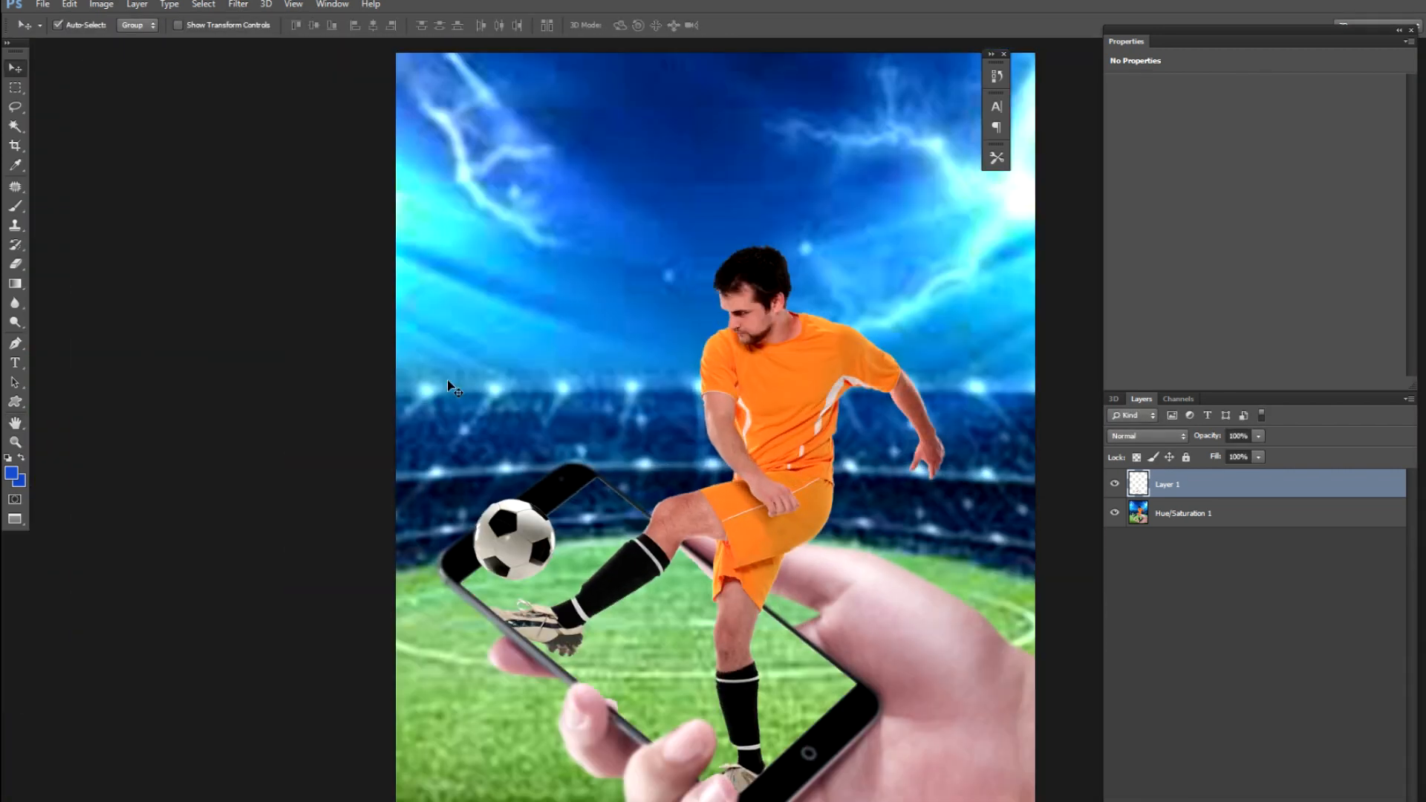
{"action": "key", "text": "ctrl+shift+e"}
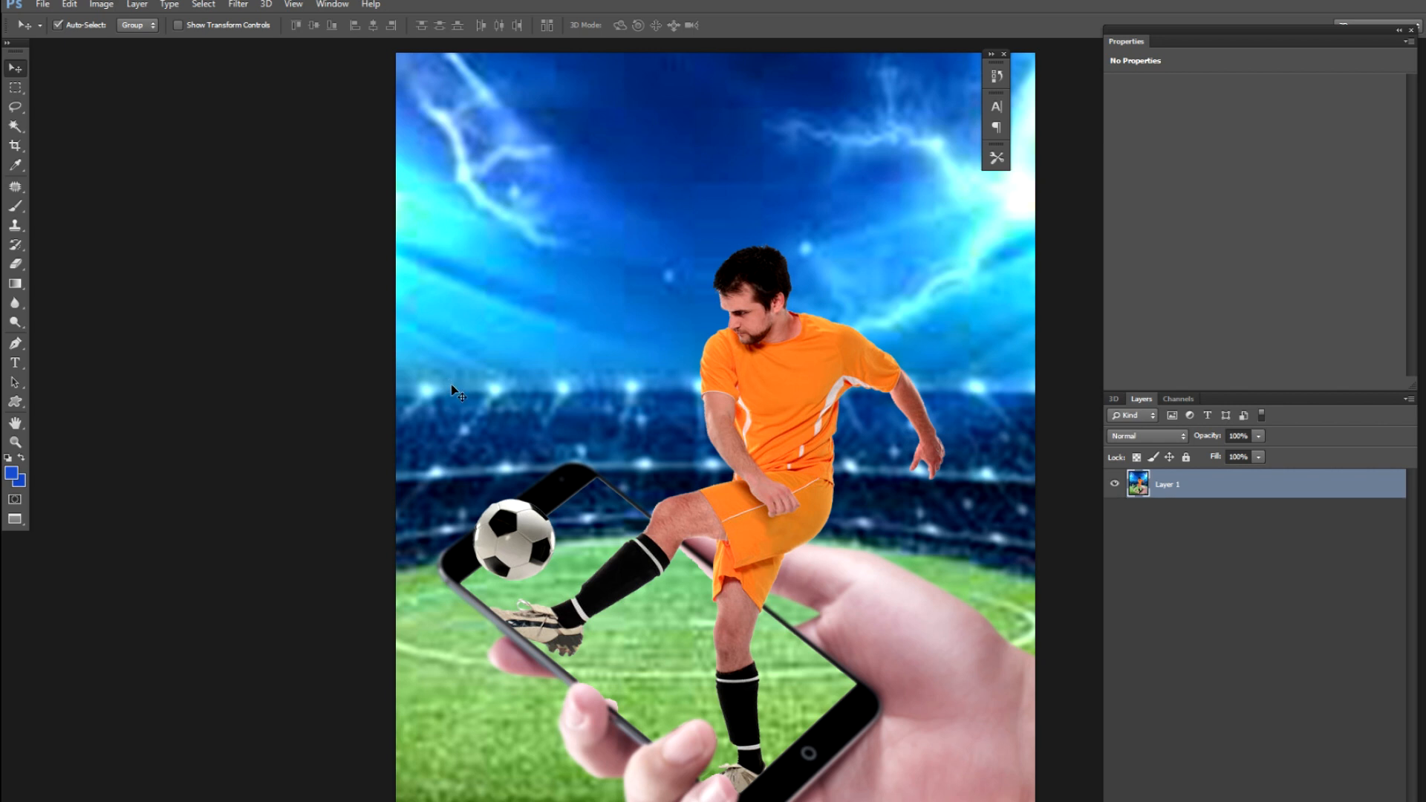
- Examine the merged composite up close around the player and phone, and as a whole
{"action": "key", "text": "ctrl+minus"}
{"action": "key", "text": "ctrl+plus"}
{"action": "key", "text": "ctrl+plus"}
{"action": "key", "text": "ctrl+plus"}
{"action": "key", "text": "ctrl+plus"}
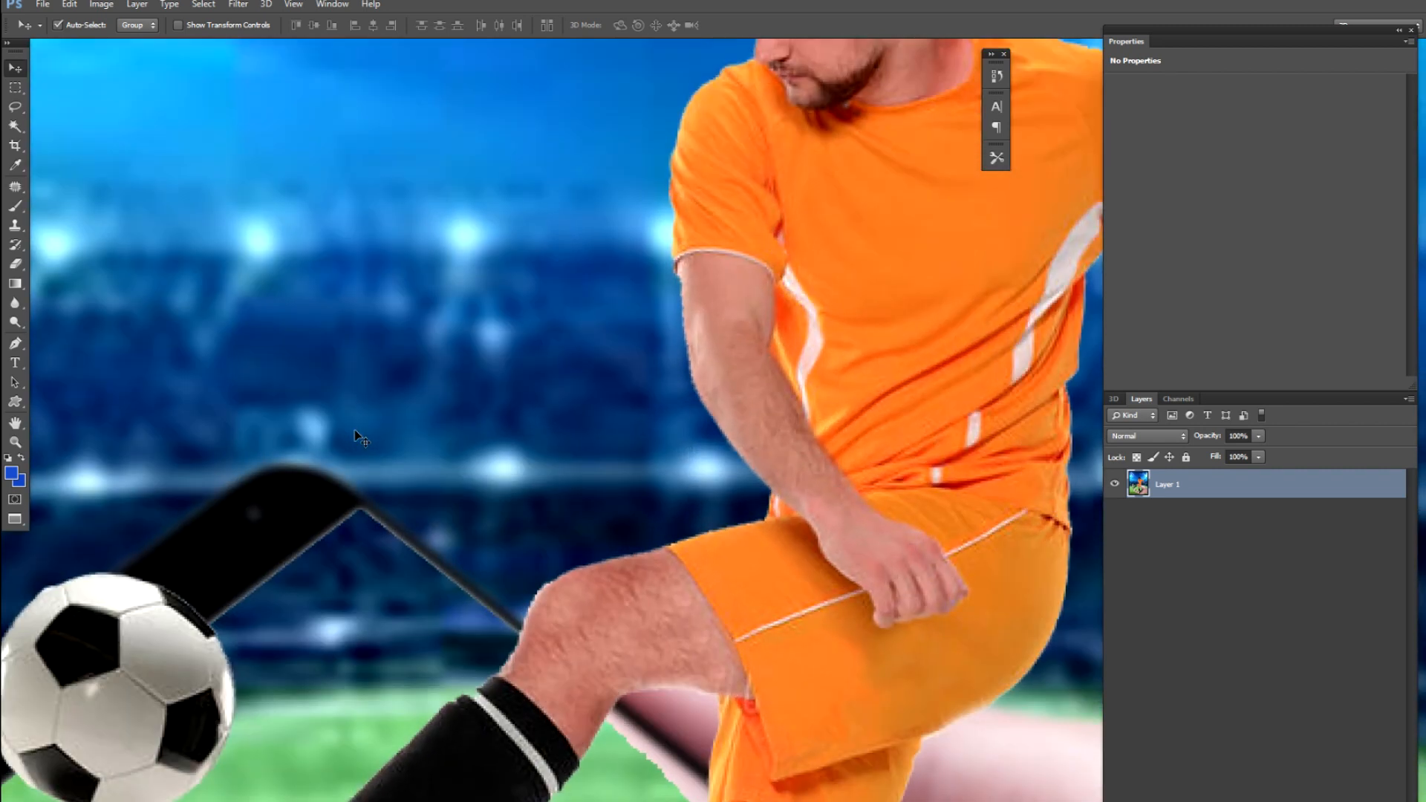
{"action": "key", "text": "ctrl+minus"}
{"action": "key", "text": "ctrl+minus"}
{"action": "key", "text": "ctrl+minus"}
{"action": "key", "text": "ctrl+minus"}
{"action": "key", "text": "ctrl+plus"}
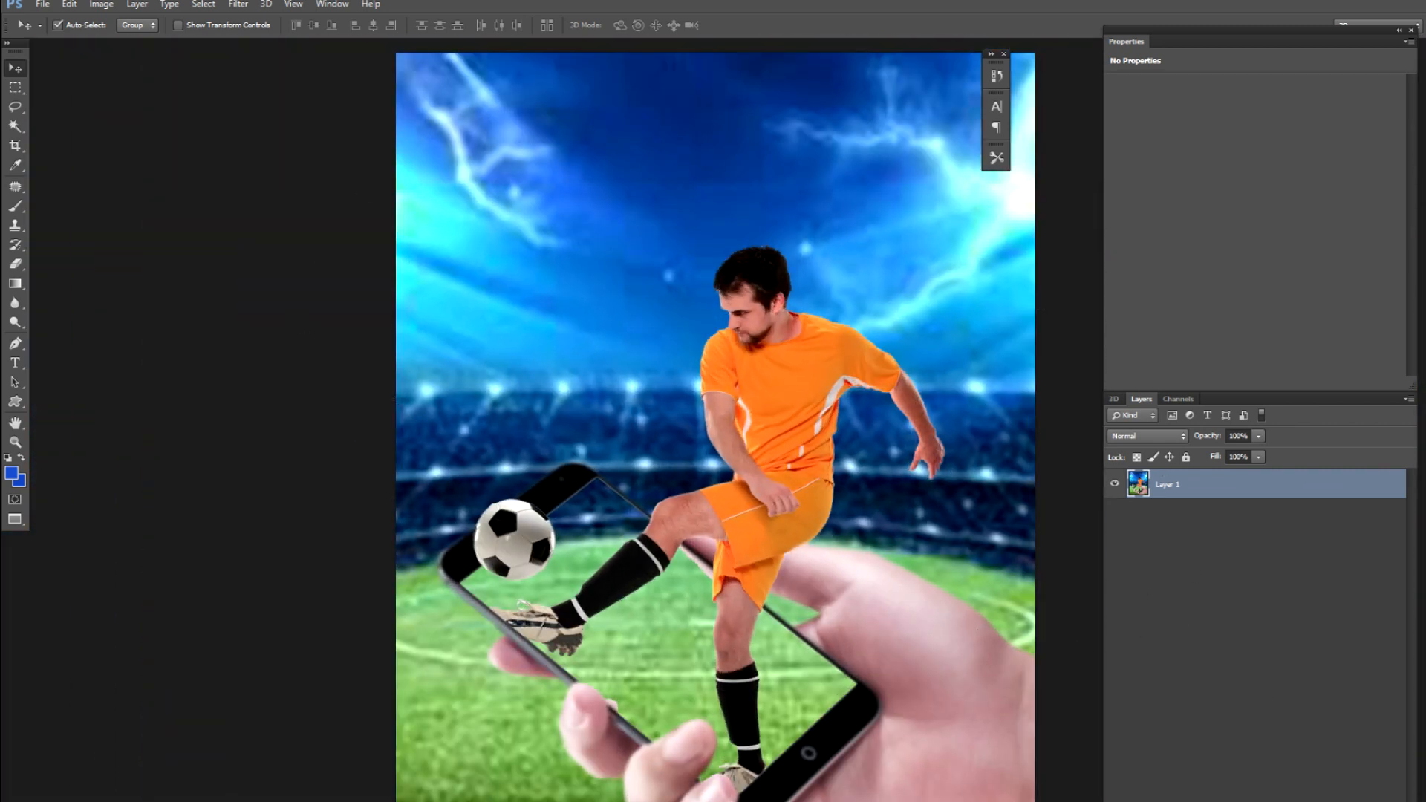
{"action": "left_click", "coordinate": [1284, 801]}
{"action": "left_click", "coordinate": [1238, 731]}
{"action": "left_click", "coordinate": [1307, 801]}
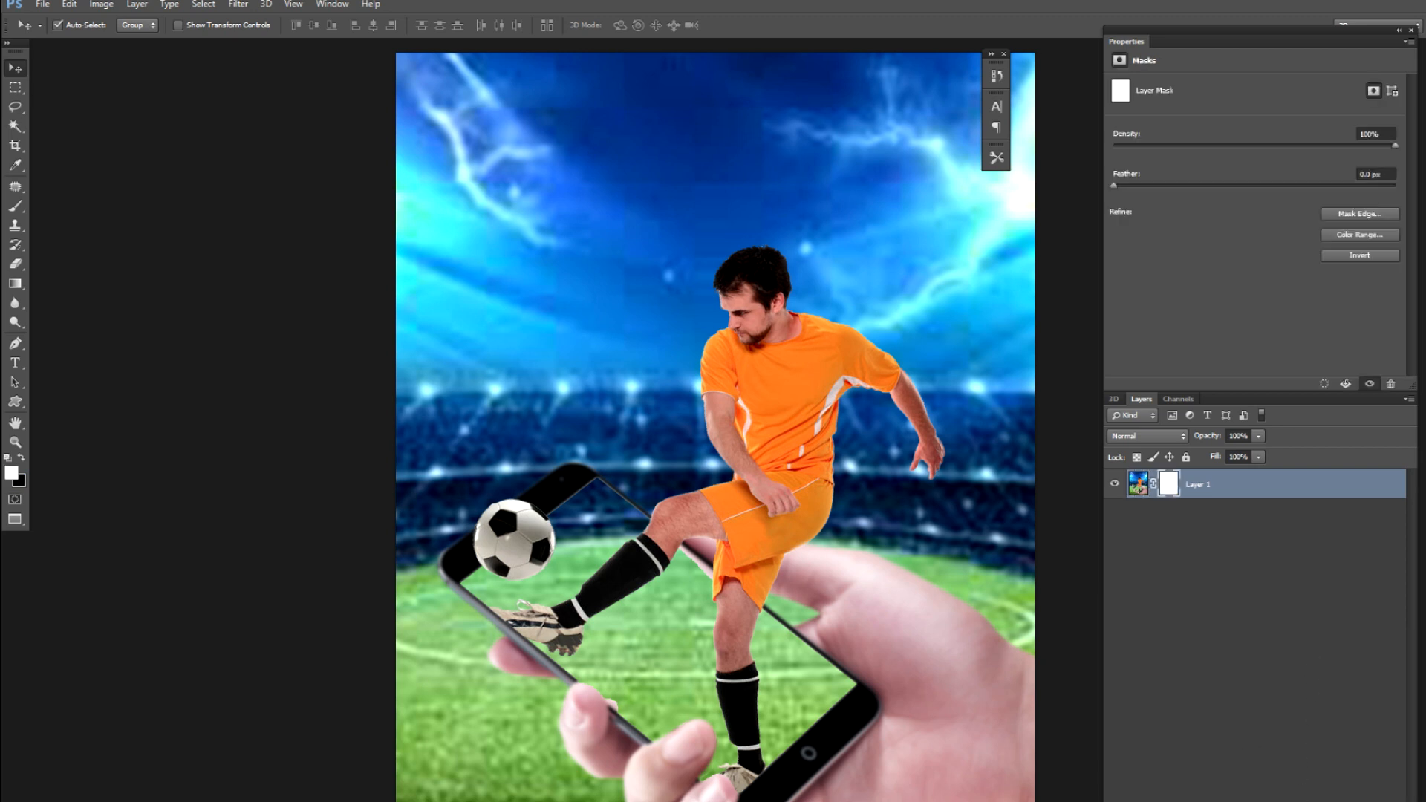
{"action": "key", "text": "ctrl+z"}
- Add a Solid Color fill layer above the merged image and shift its hue to magenta
{"action": "left_click", "coordinate": [1330, 801]}
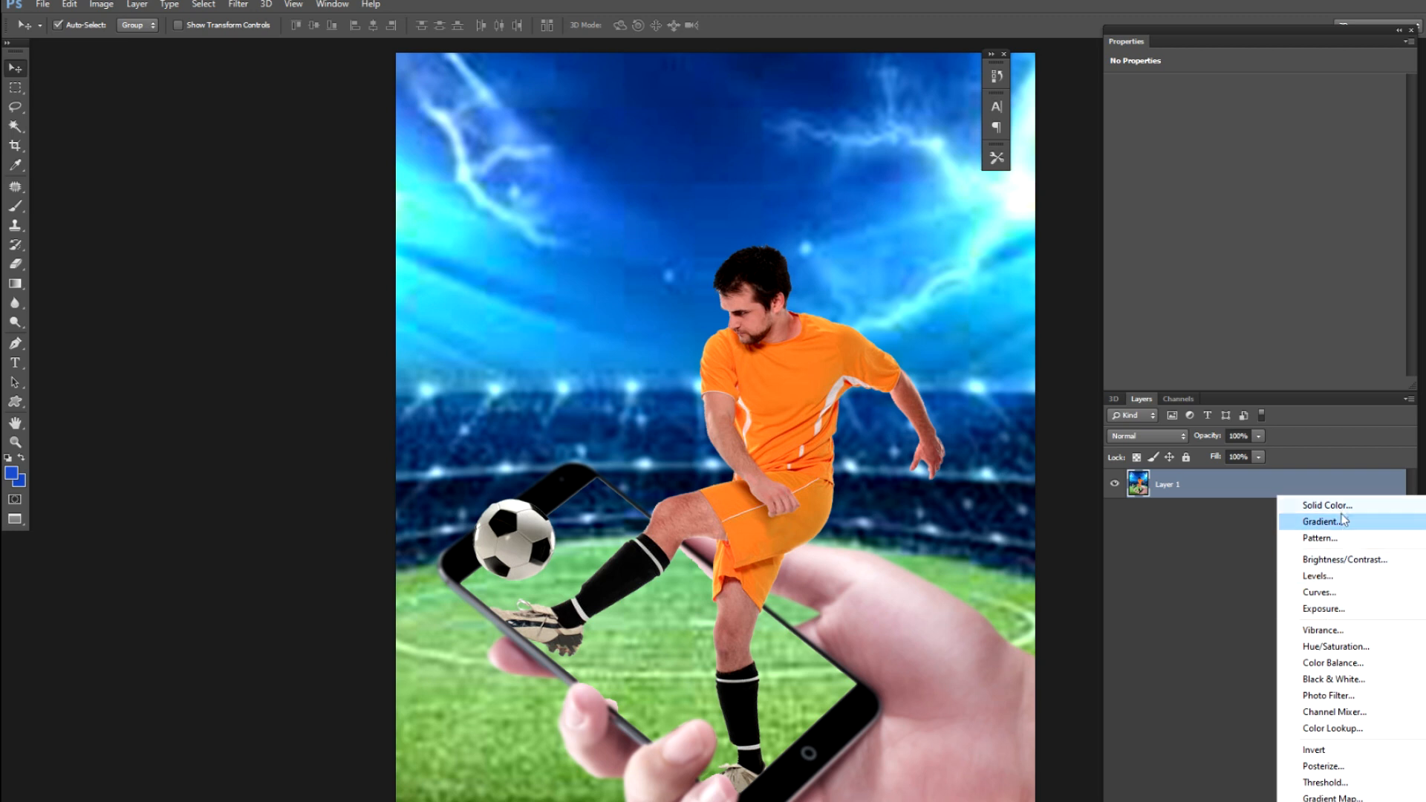
{"action": "left_click", "coordinate": [1307, 505]}
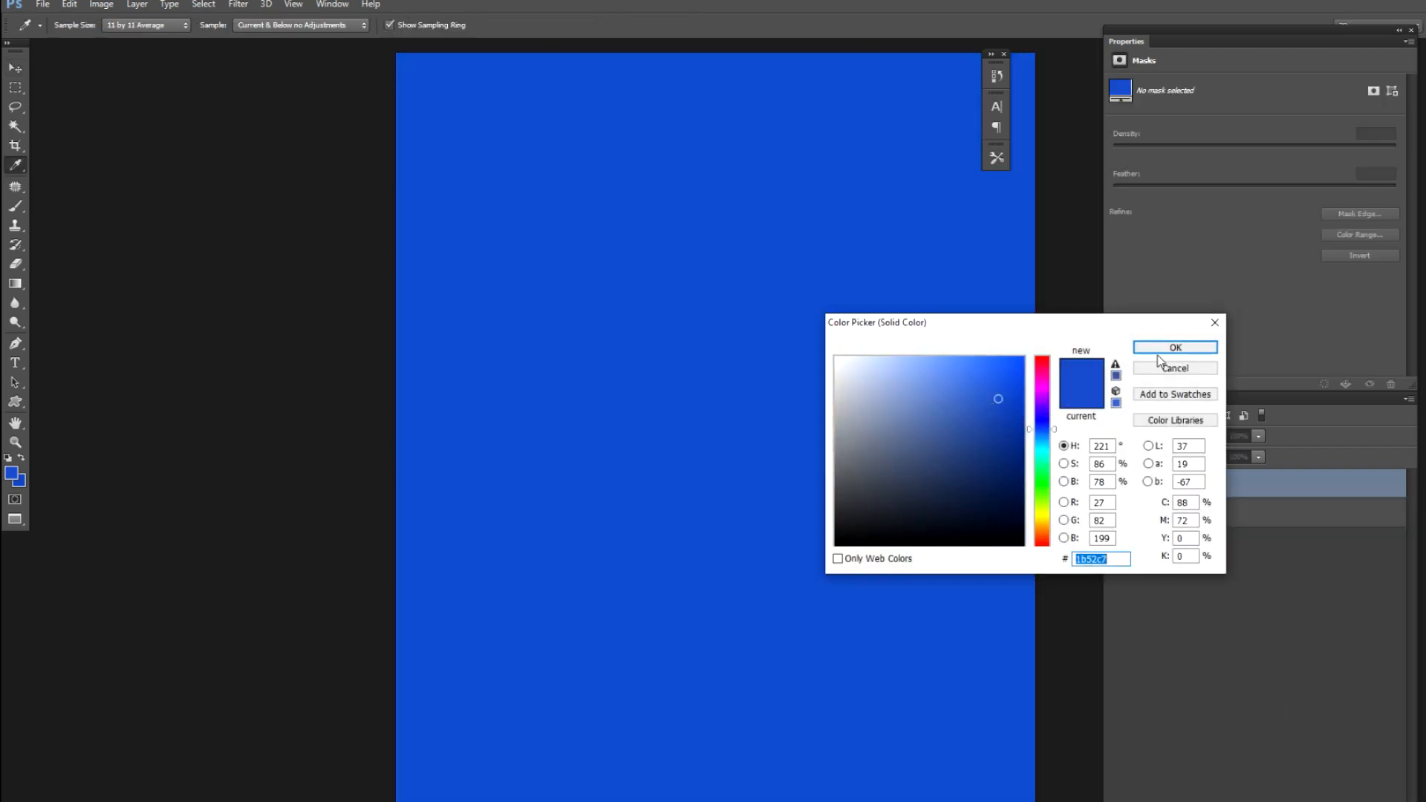
{"action": "left_click_drag", "start_coordinate": [1044, 459], "coordinate": [1047, 390]}
{"action": "left_click", "coordinate": [1175, 347]}
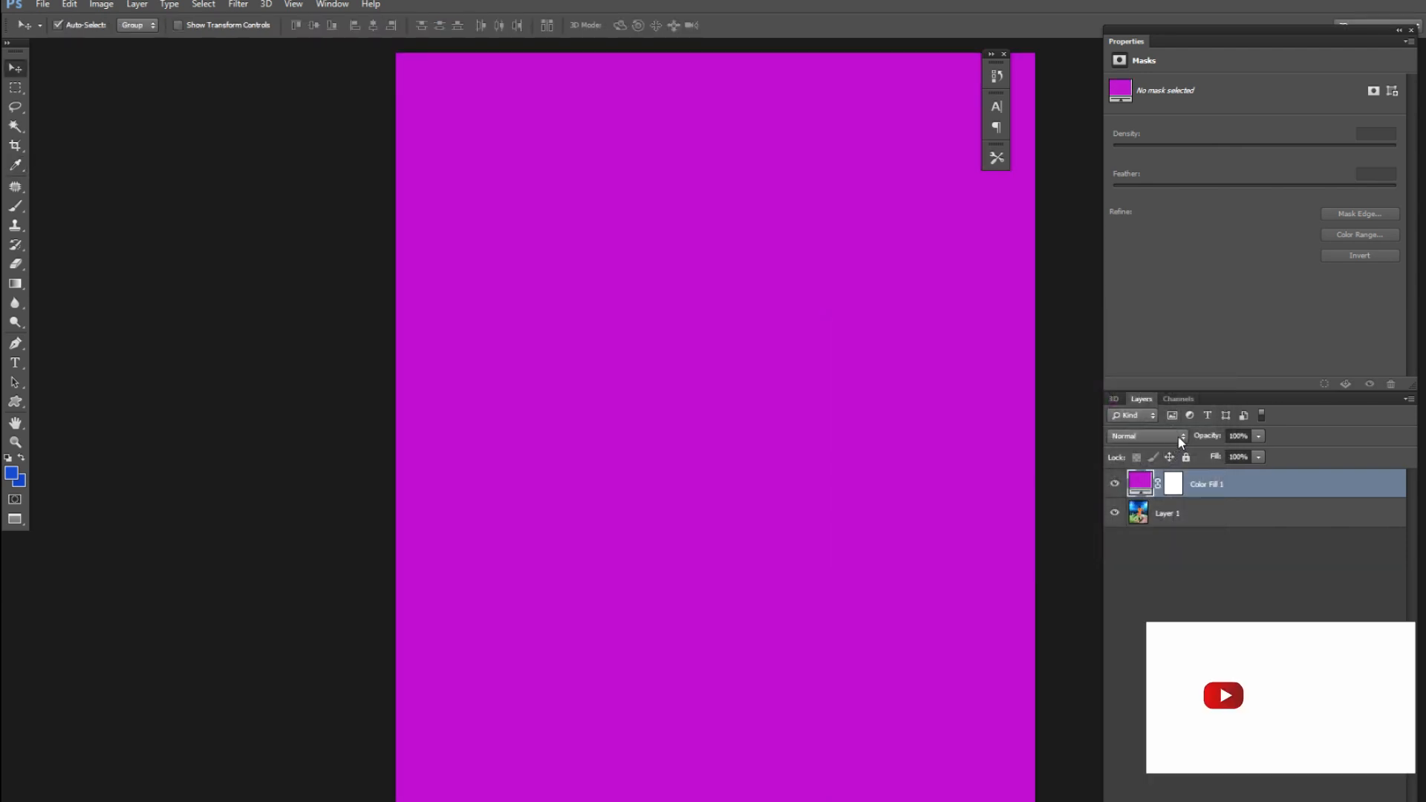
- Try the blend modes on the magenta fill layer one after another, starting with Darken, and settle on Luminosity
{"action": "left_click", "coordinate": [1179, 437]}
{"action": "left_click", "coordinate": [1148, 480]}
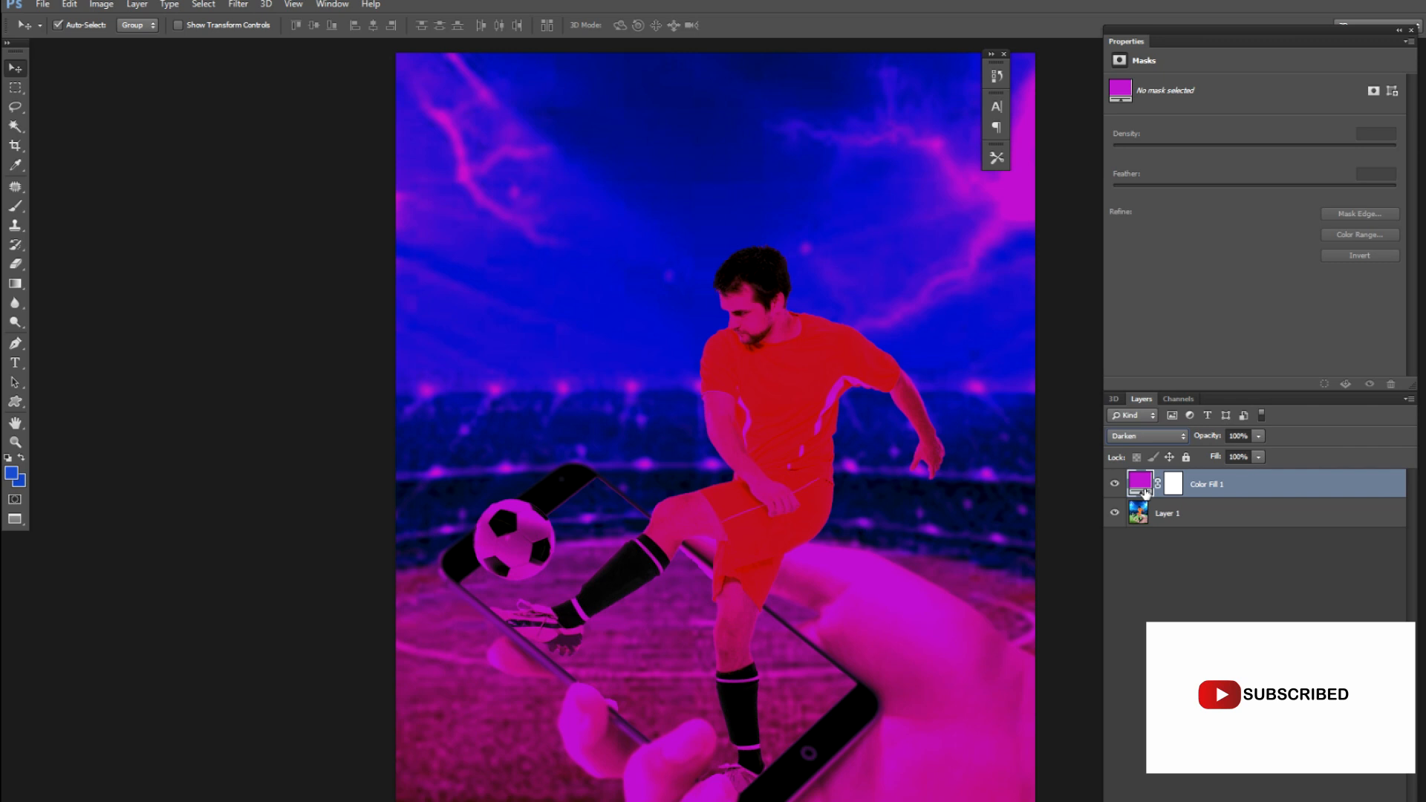
{"action": "key", "text": "shift+plus"}
{"action": "key", "text": "shift+plus"}
{"action": "key", "text": "shift+plus"}
{"action": "key", "text": "shift+plus"}
{"action": "key", "text": "shift+plus"}
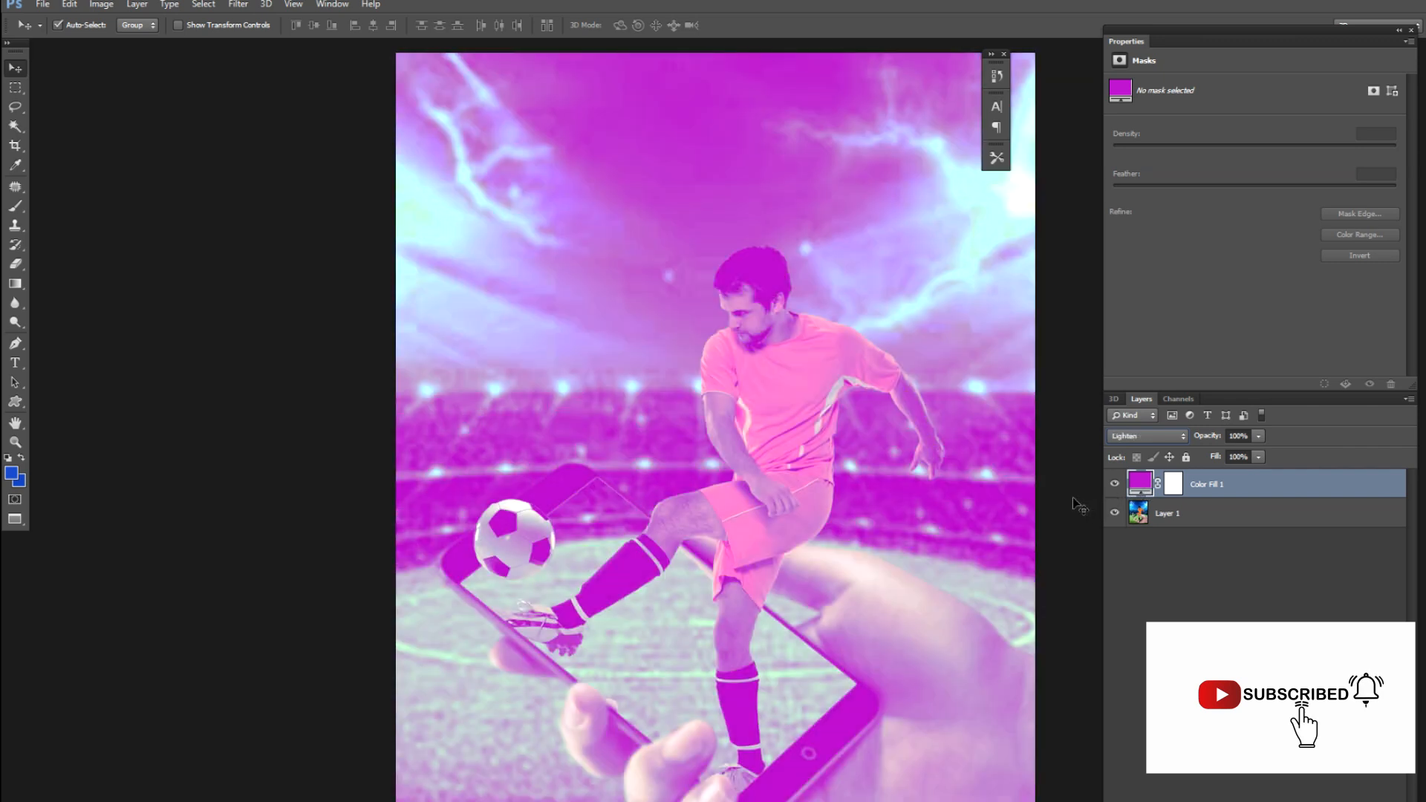
{"action": "key", "text": "shift+plus"}
{"action": "key", "text": "shift+plus"}
{"action": "key", "text": "shift+plus"}
{"action": "key", "text": "shift+plus"}
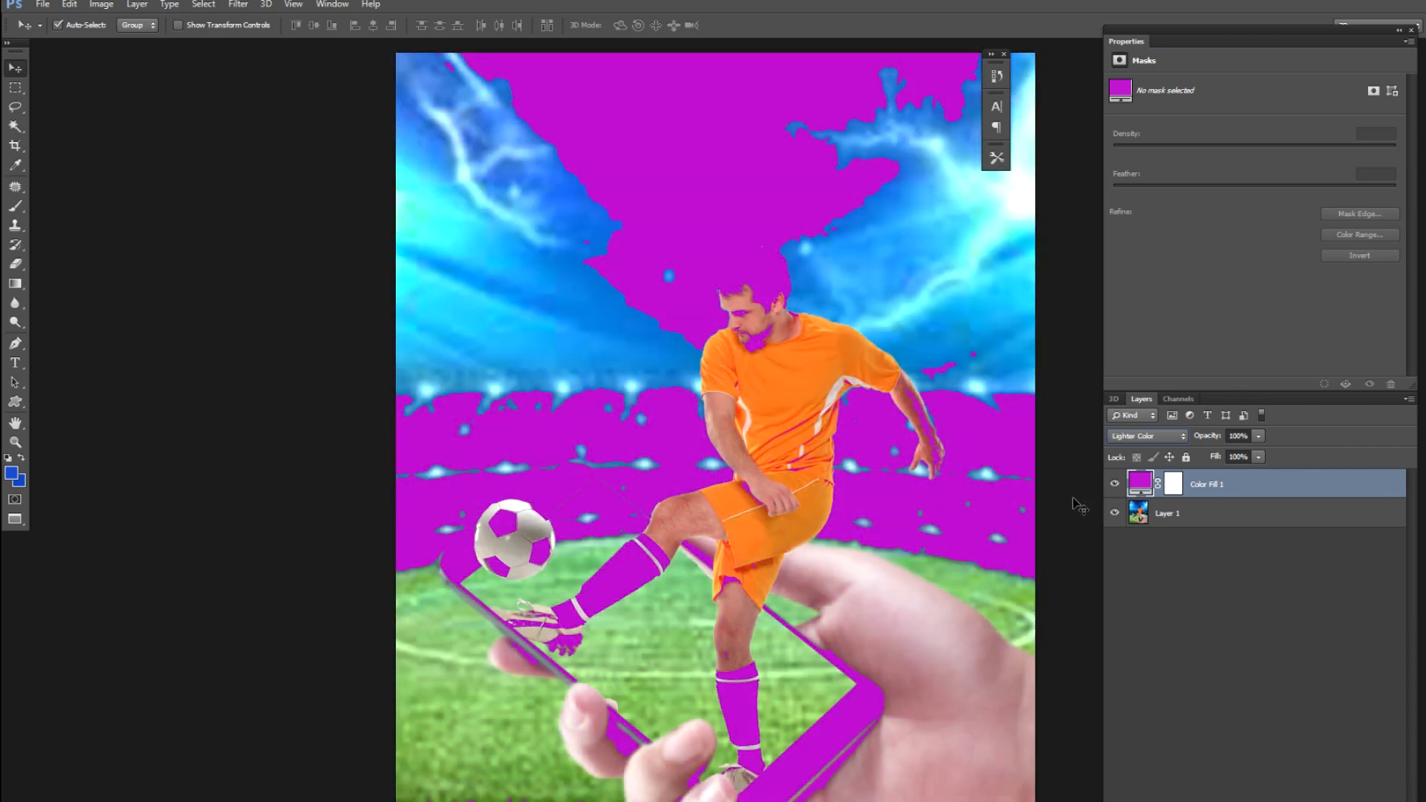
{"action": "key", "text": "shift+plus"}
{"action": "key", "text": "shift+plus"}
{"action": "key", "text": "shift+plus"}
{"action": "key", "text": "shift+plus"}
{"action": "key", "text": "shift+plus"}
{"action": "key", "text": "shift+plus"}
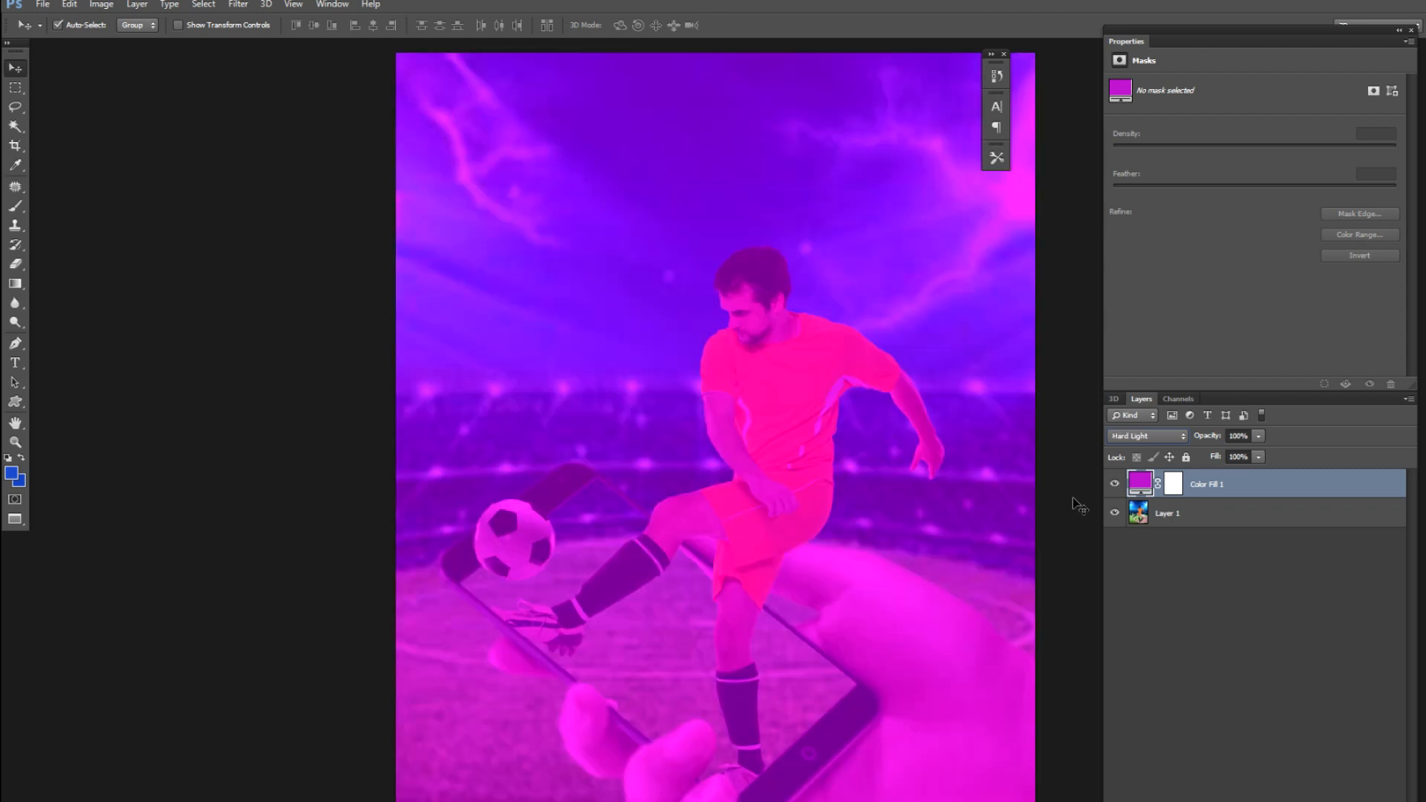
{"action": "key", "text": "shift+plus"}
{"action": "key", "text": "shift+plus"}
{"action": "key", "text": "shift+plus"}
{"action": "key", "text": "shift+plus"}
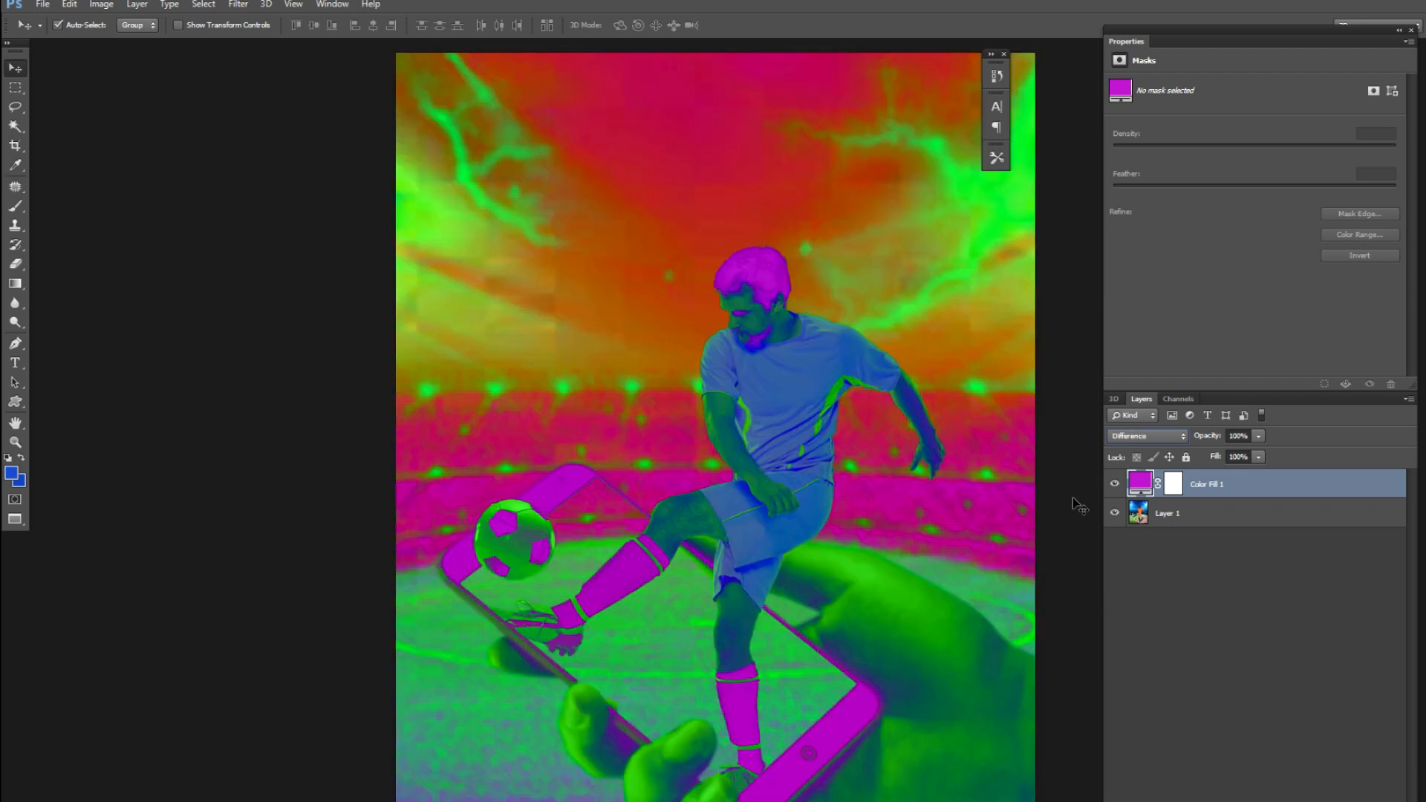
{"action": "key", "text": "shift+plus"}
{"action": "key", "text": "shift+minus"}
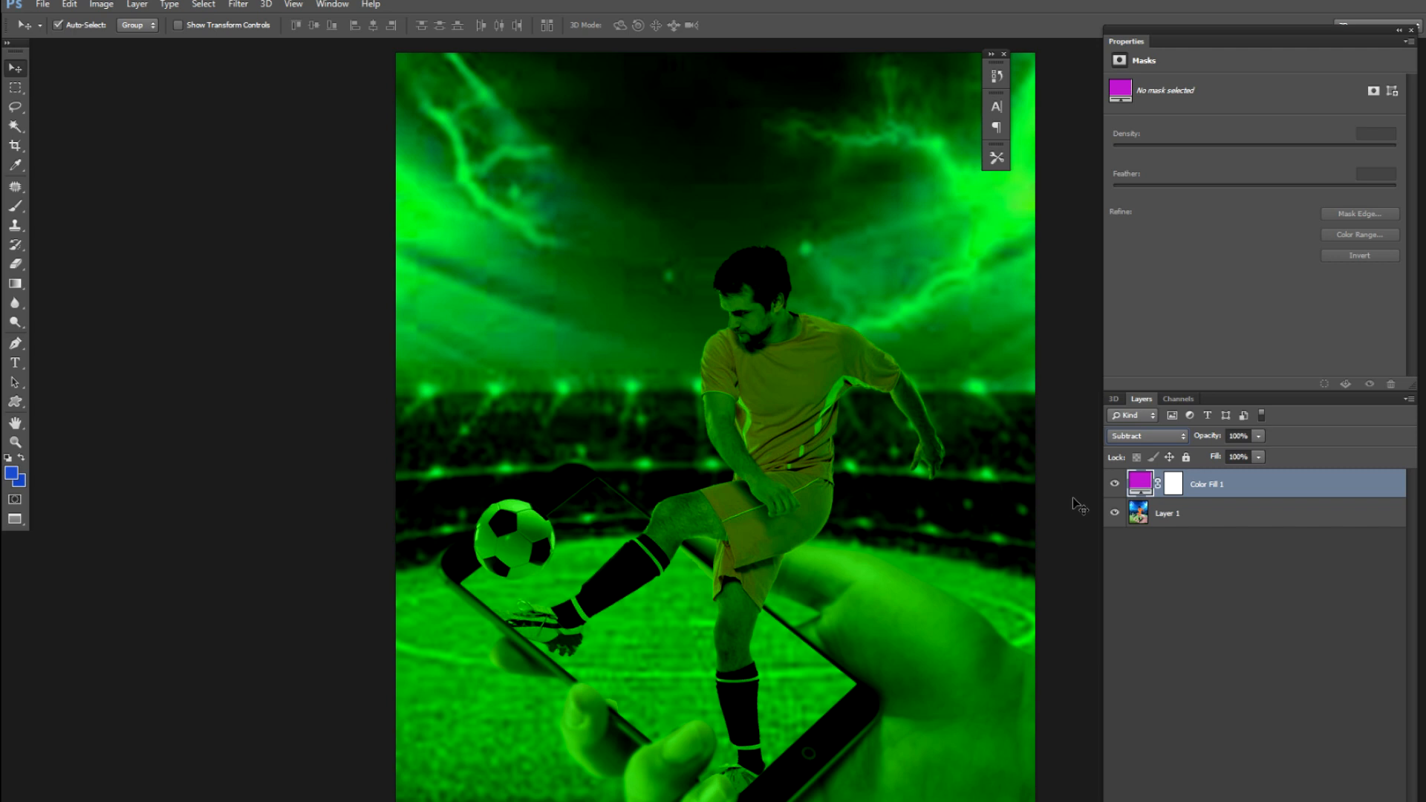
{"action": "key", "text": "shift+plus"}
{"action": "key", "text": "shift+plus"}
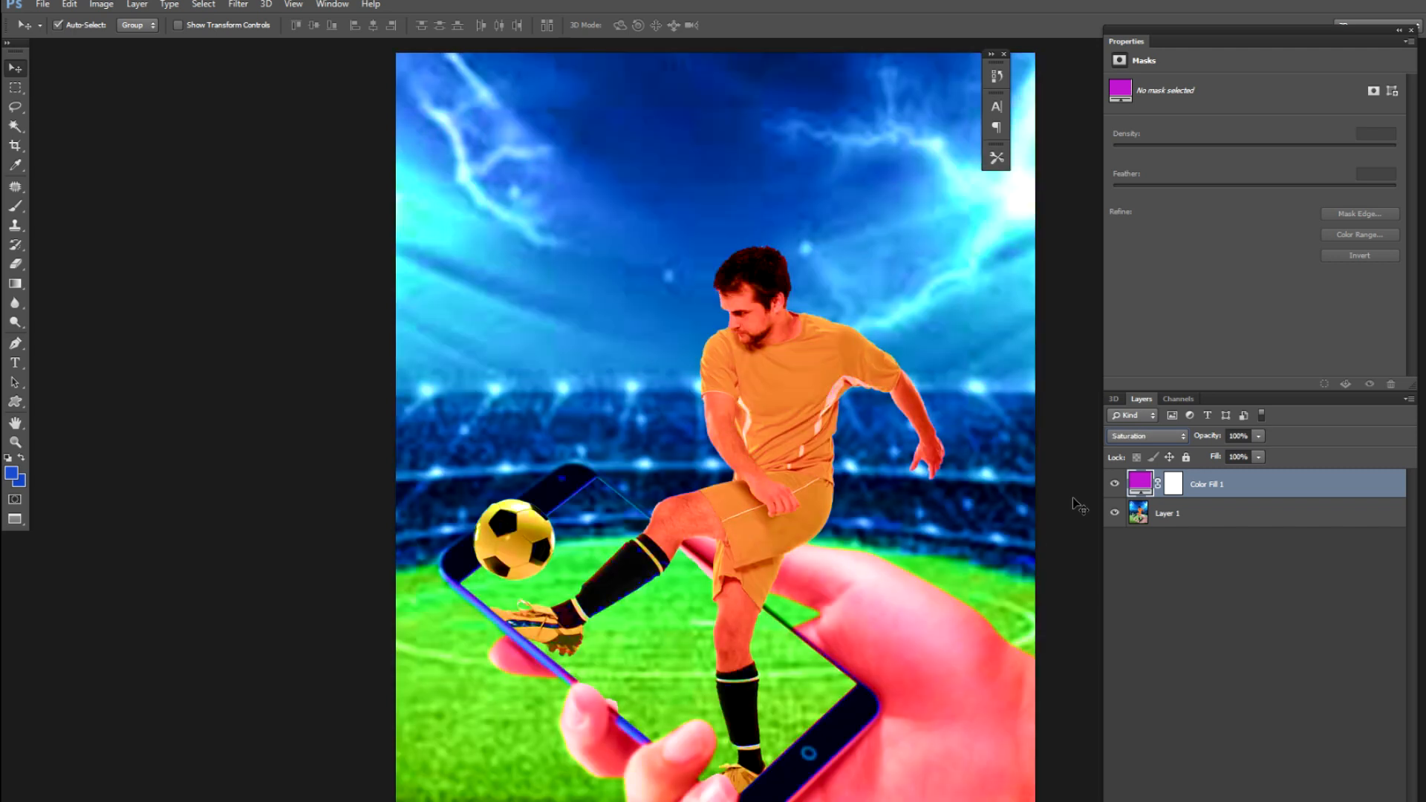
{"action": "key", "text": "shift+plus"}
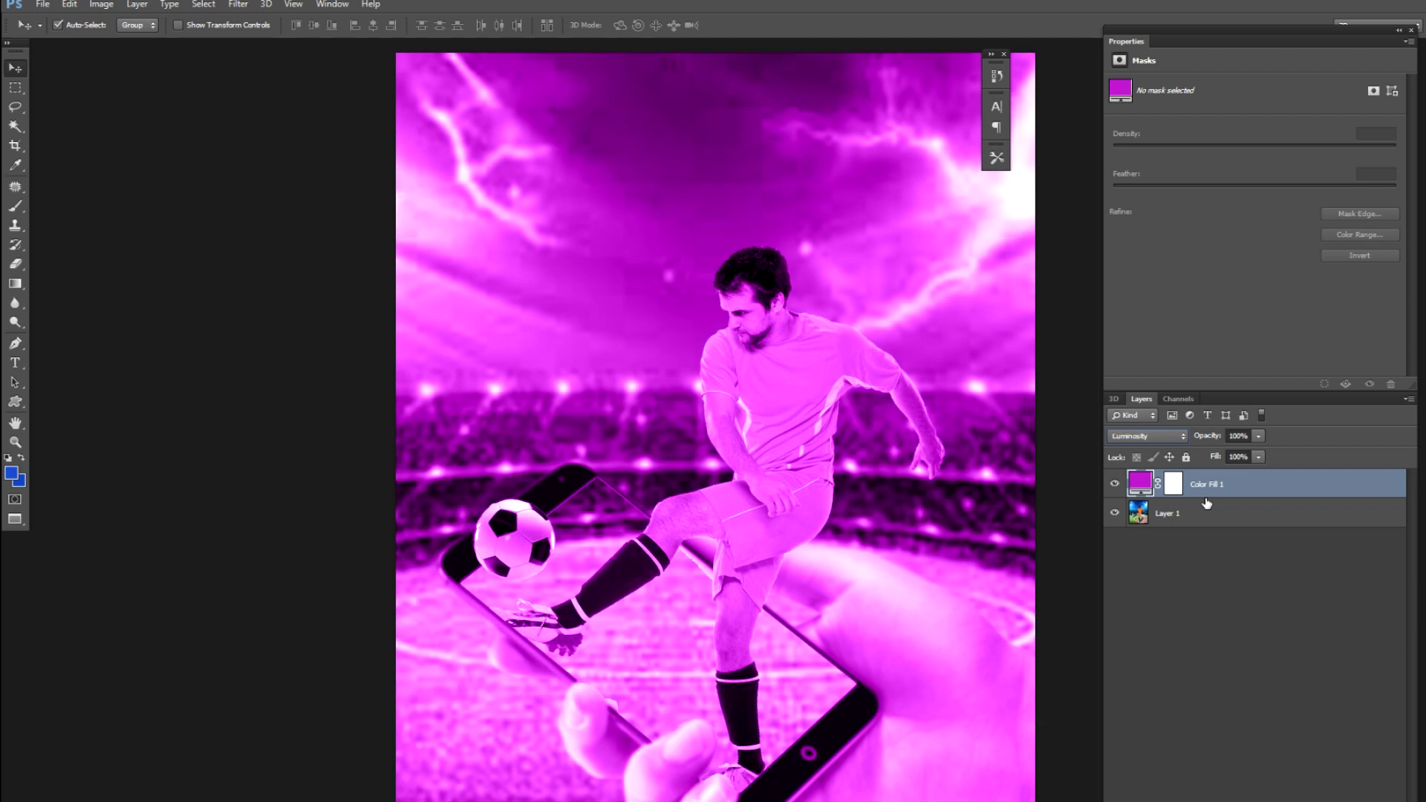
- Lower the magenta fill layer's opacity until only a faint effect remains over the image, and deselect the layers
{"action": "left_click", "coordinate": [1259, 436]}
{"action": "left_click_drag", "start_coordinate": [1260, 452], "coordinate": [1205, 456]}
{"action": "left_click", "coordinate": [1205, 556]}
{"action": "left_click", "coordinate": [849, 545]}
{"action": "left_click", "coordinate": [848, 545]}
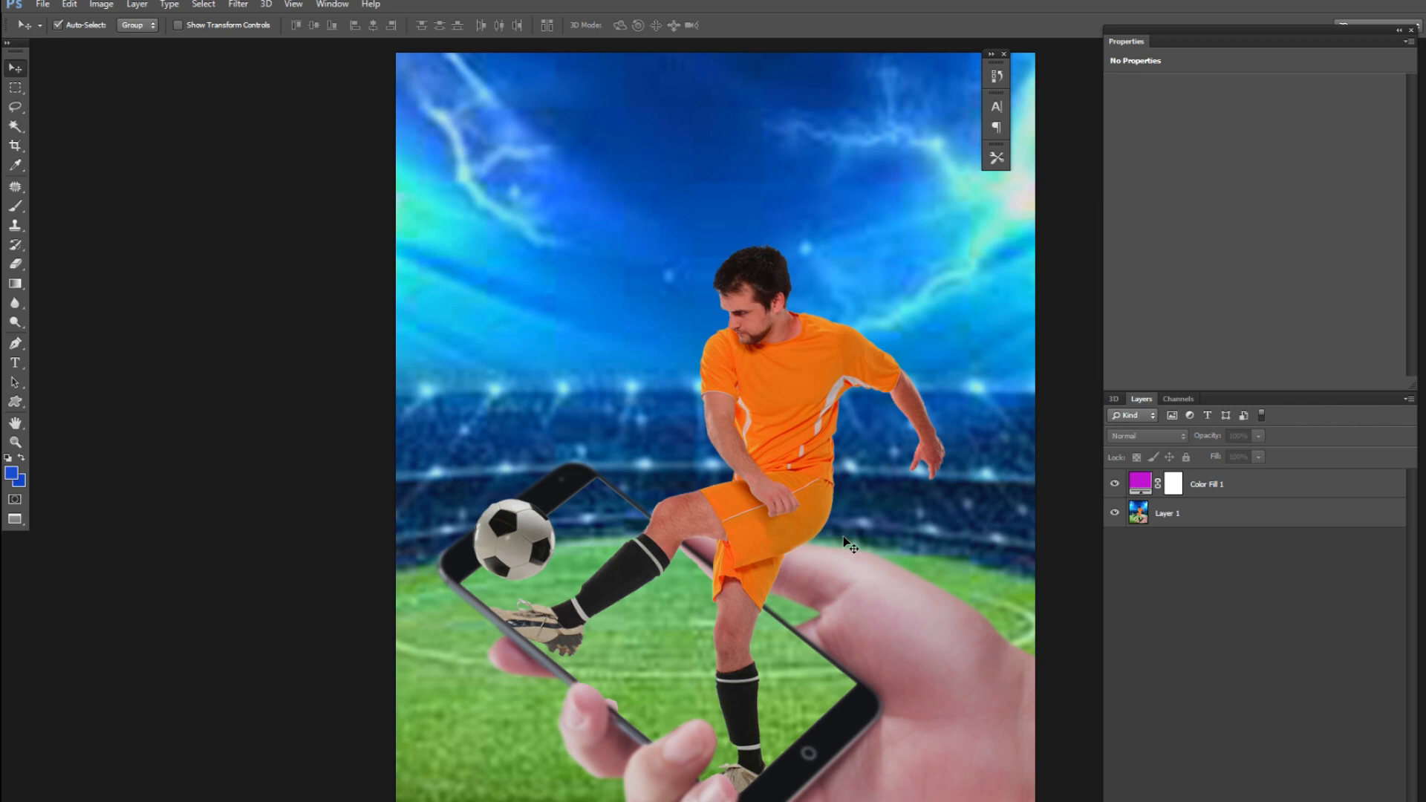